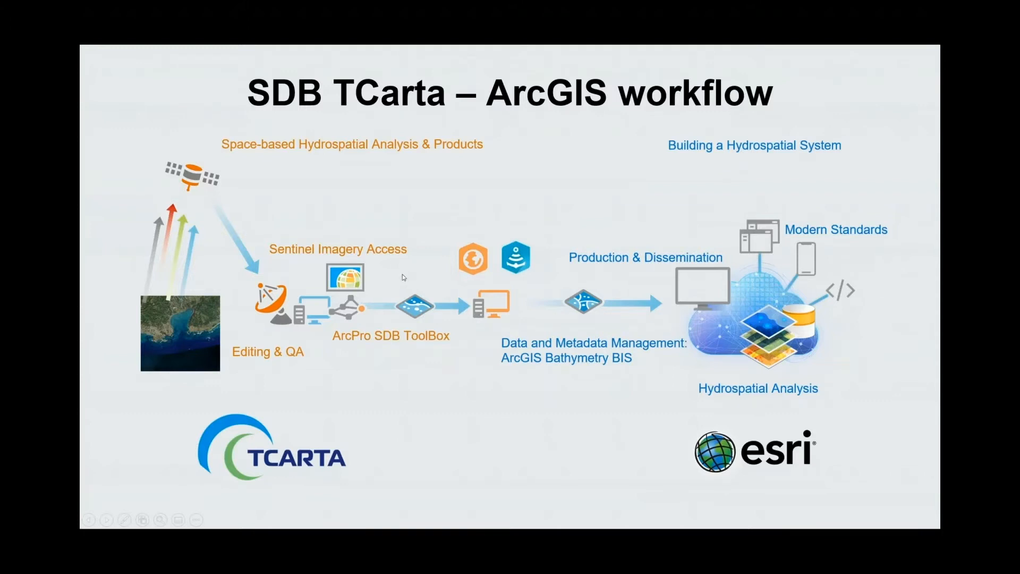
{"action": "left_click", "coordinate": [403, 274]}
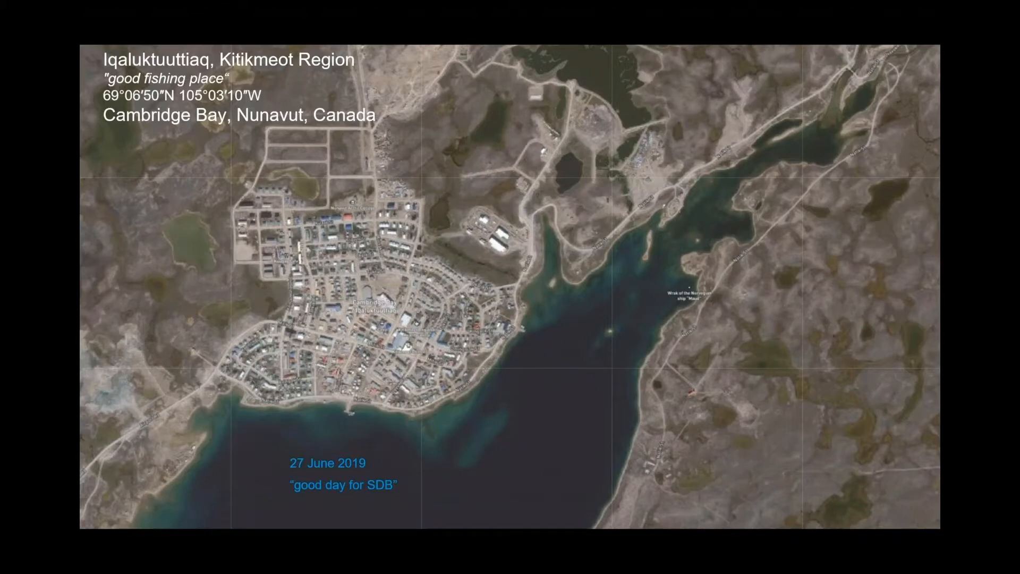
{"action": "key", "text": "Right"}
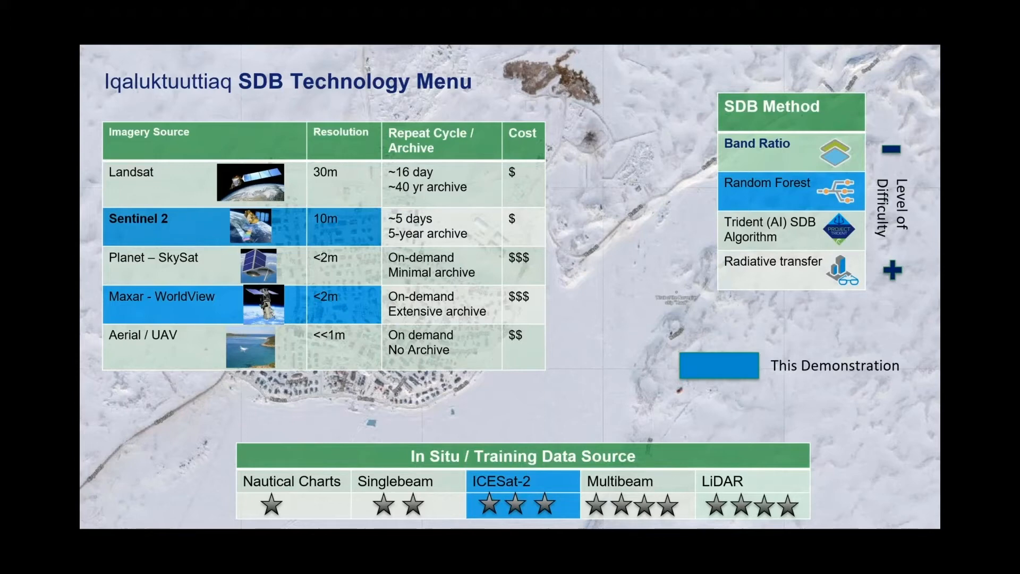
{"action": "key", "text": "Right"}
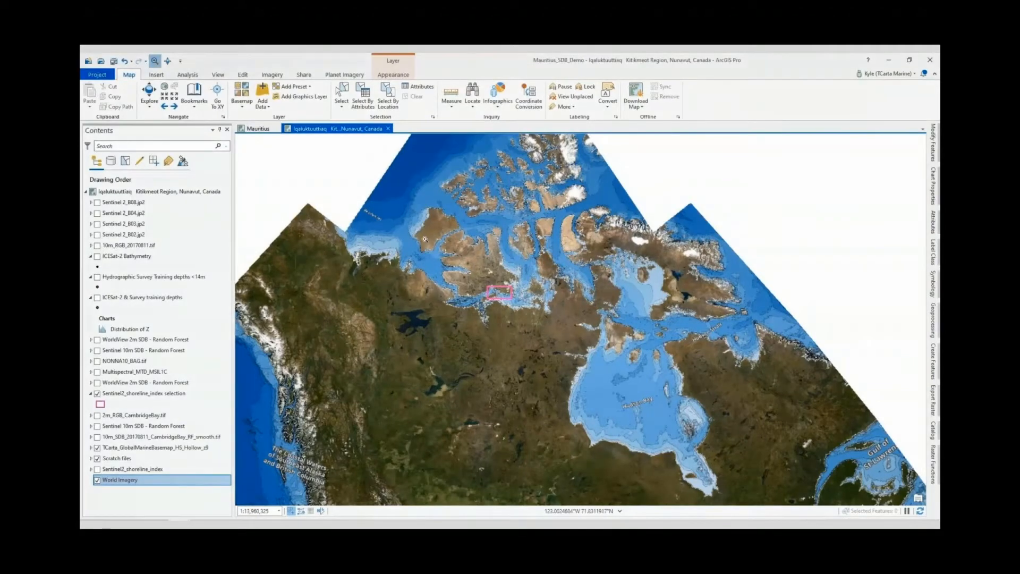
Display the 10m_RGB_20170811.tif satellite imagery over the coastal area around Cambridge Bay
{"action": "scroll", "coordinate": [425, 239], "scroll_direction": "up", "scroll_amount": 2}
{"action": "scroll", "coordinate": [464, 271], "scroll_direction": "up", "scroll_amount": 2}
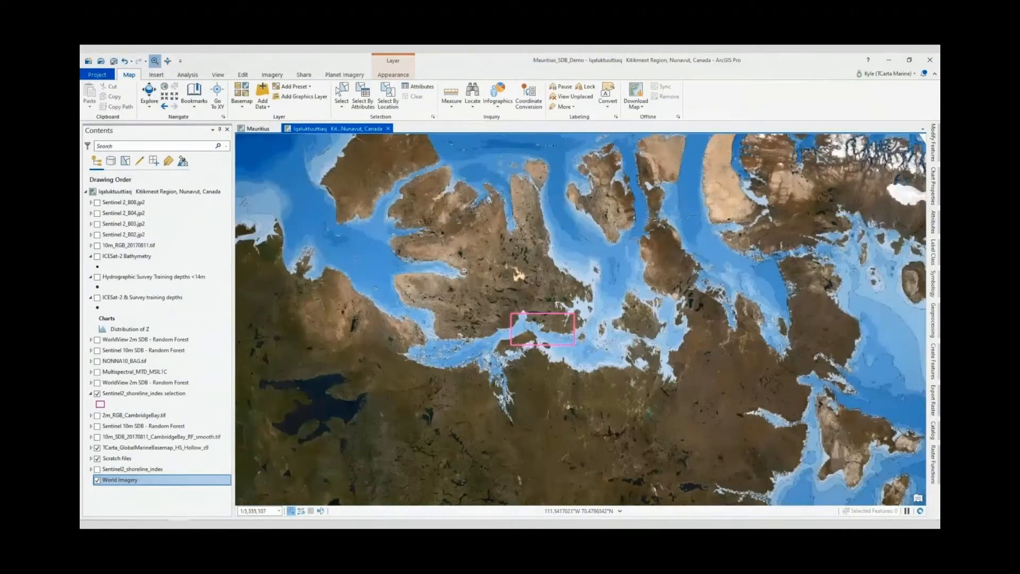
{"action": "left_click_drag", "start_coordinate": [461, 269], "coordinate": [695, 420]}
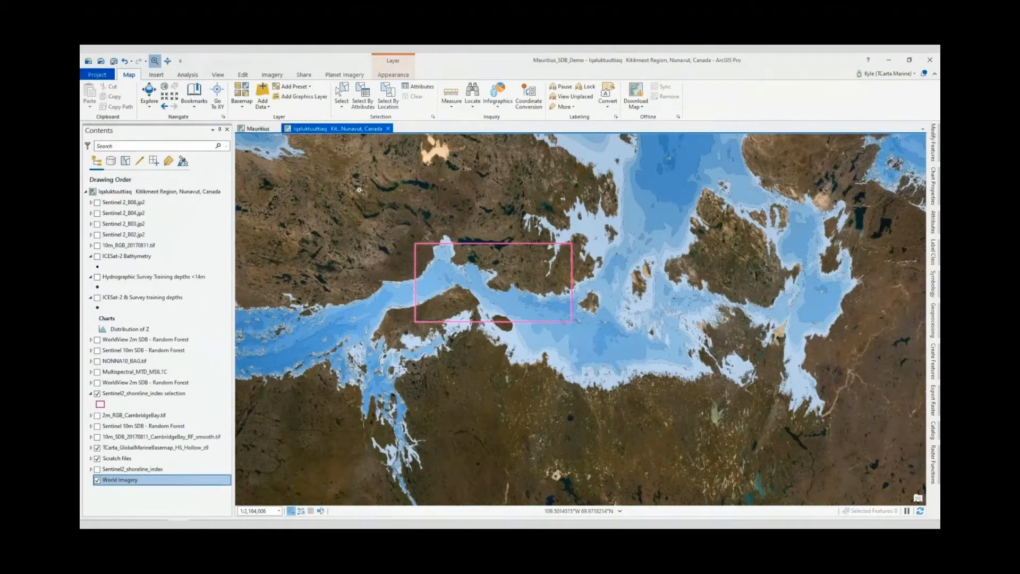
{"action": "left_click_drag", "start_coordinate": [359, 190], "coordinate": [619, 363]}
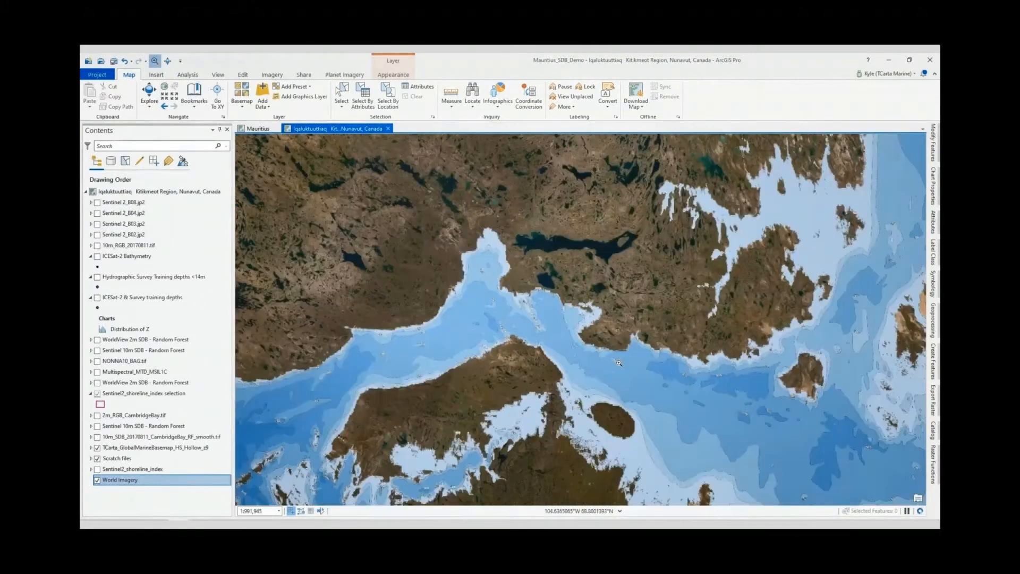
{"action": "left_click", "coordinate": [98, 246]}
{"action": "left_click", "coordinate": [97, 245]}
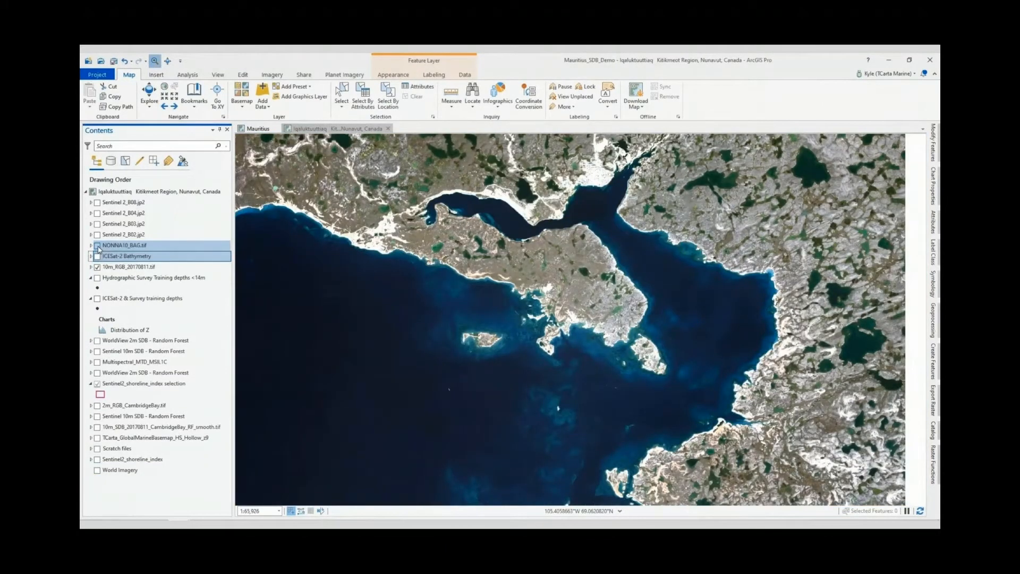
Display NONNA10_BAG.tif and ICESat-2 Bathymetry with their legends expanded, and inspect the depth points around the small island
{"action": "left_click", "coordinate": [98, 246]}
{"action": "left_click", "coordinate": [92, 246]}
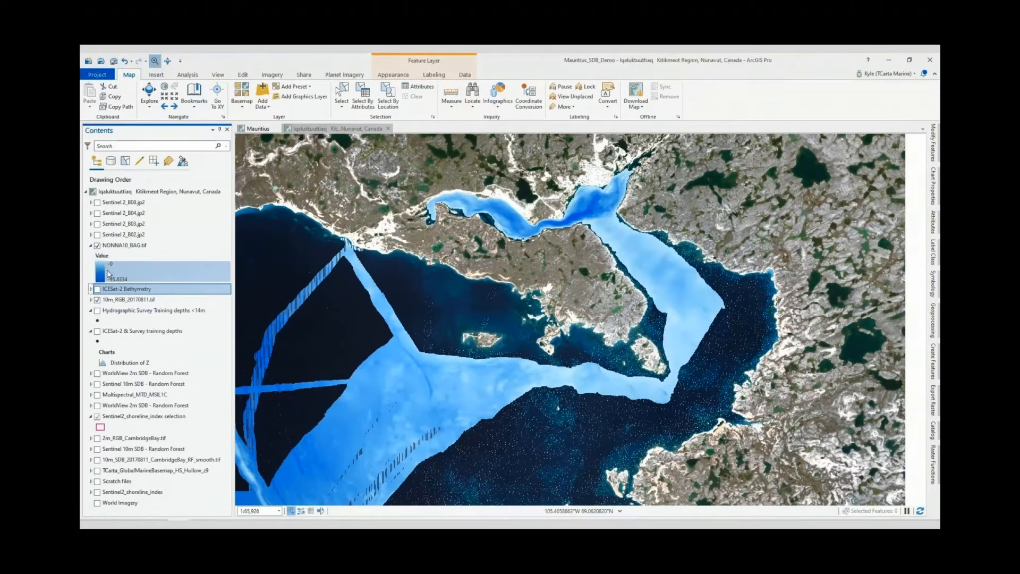
{"action": "left_click", "coordinate": [91, 290]}
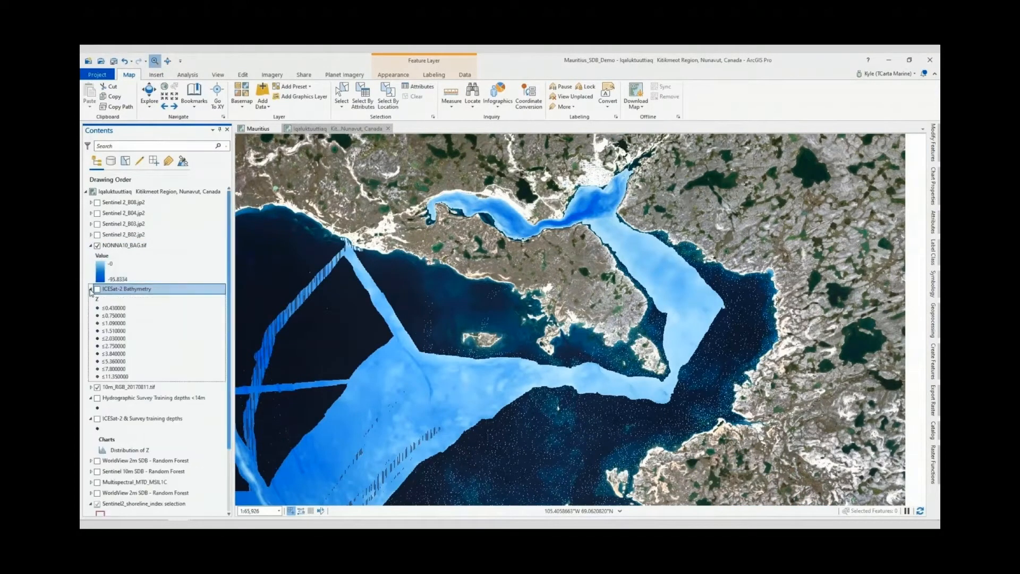
{"action": "left_click", "coordinate": [97, 289]}
{"action": "left_click_drag", "start_coordinate": [453, 316], "coordinate": [491, 352]}
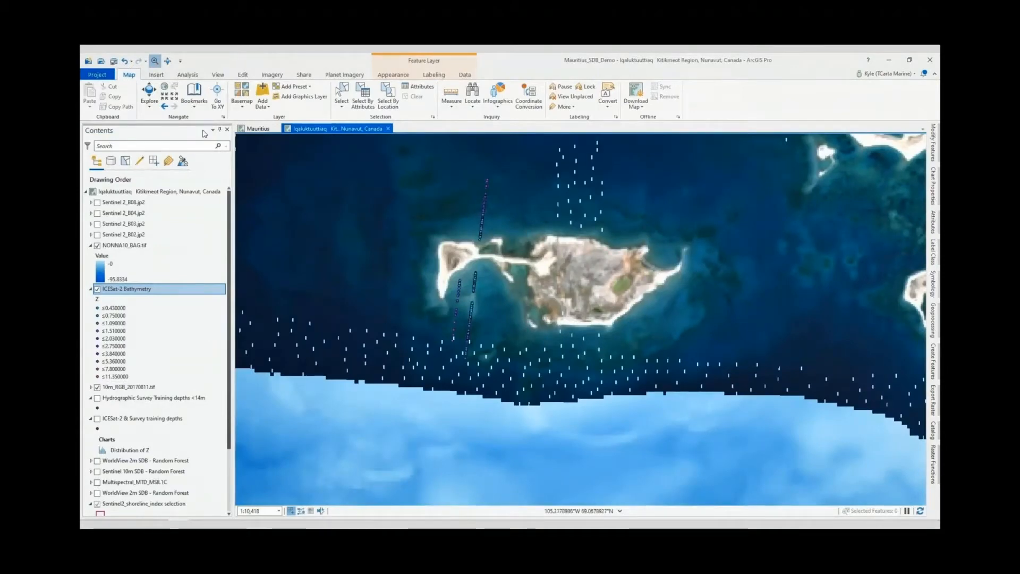
{"action": "left_click", "coordinate": [165, 109]}
Move Hydrographic Survey Training depths <14m above NONNA10_BAG.tif, display it, and hide the NONNA10_BAG.tif layer
{"action": "left_click_drag", "start_coordinate": [128, 397], "coordinate": [97, 250]}
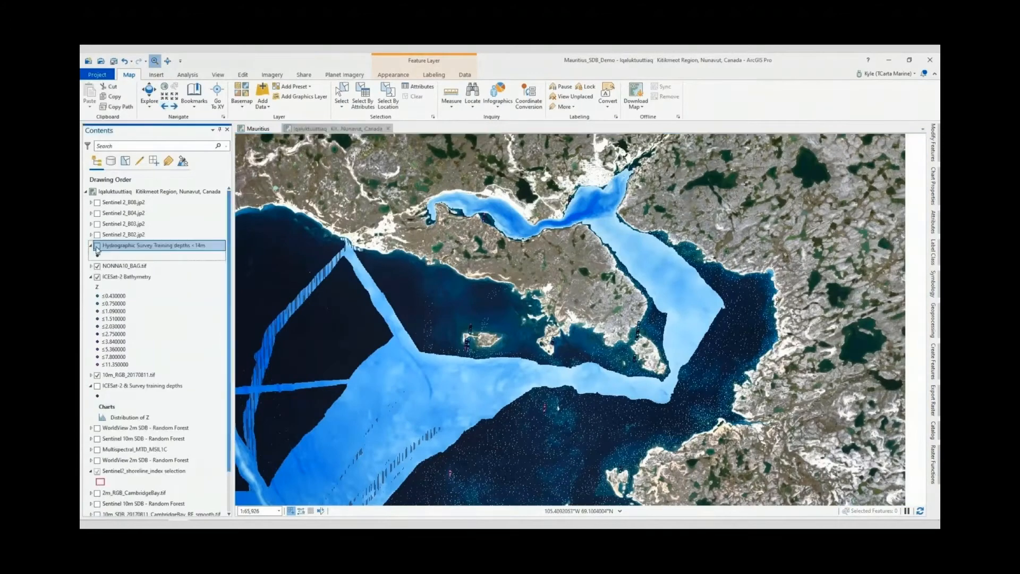
{"action": "left_click", "coordinate": [97, 246]}
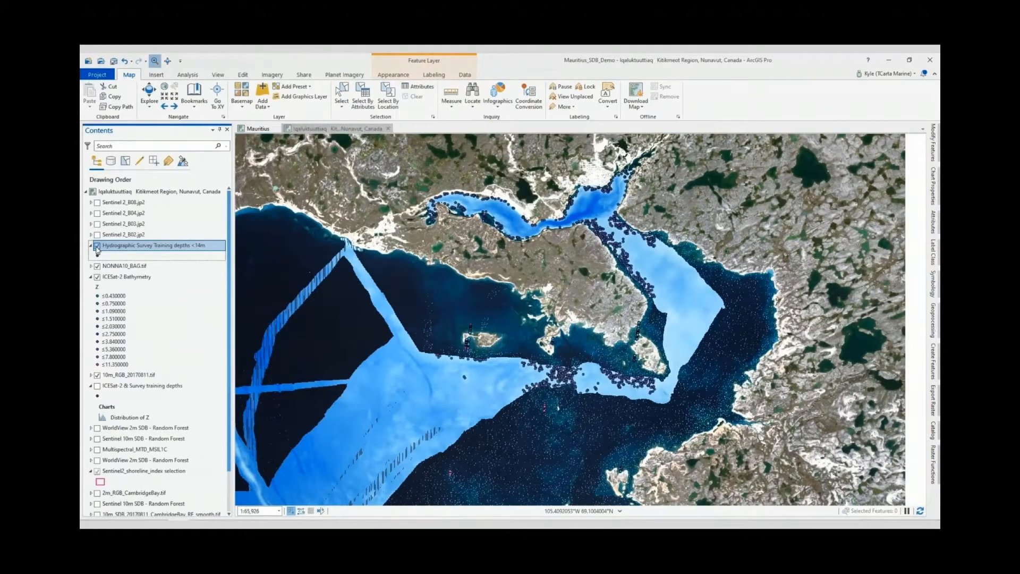
{"action": "left_click", "coordinate": [97, 267]}
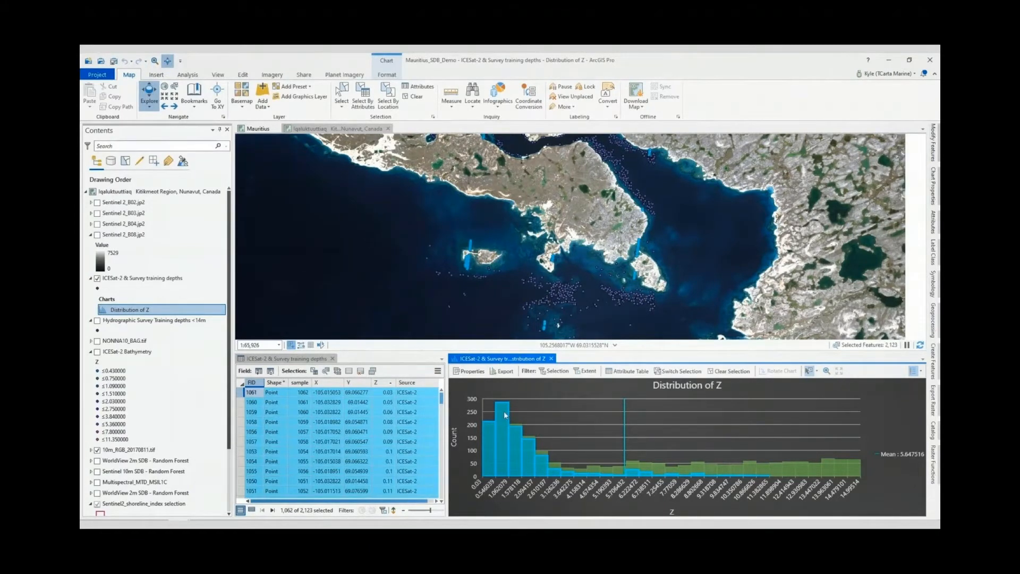
{"action": "left_click", "coordinate": [337, 372]}
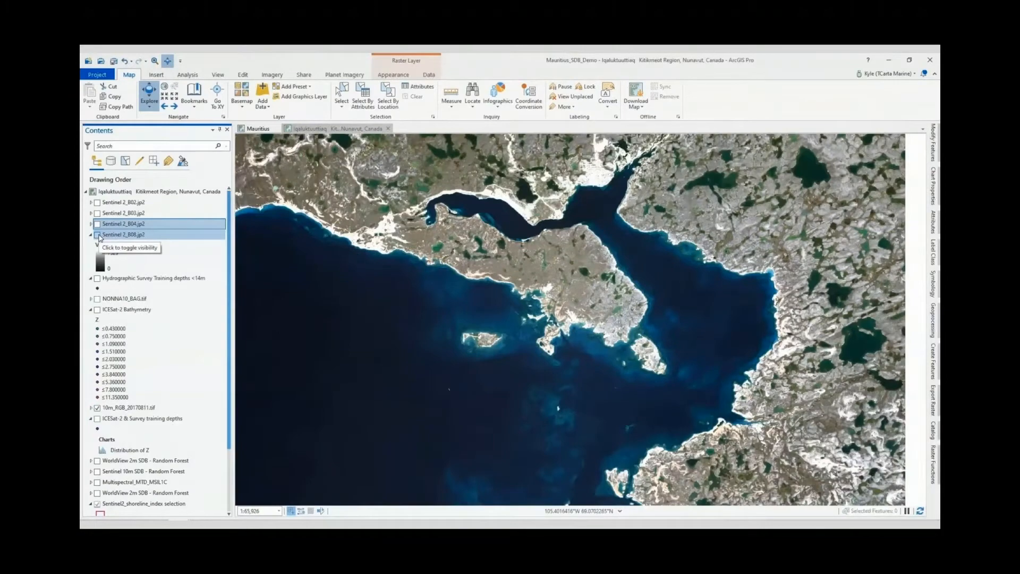
Display the Sentinel 2 band layers one after another: B08, B04, B03 and B02
{"action": "left_click", "coordinate": [97, 235]}
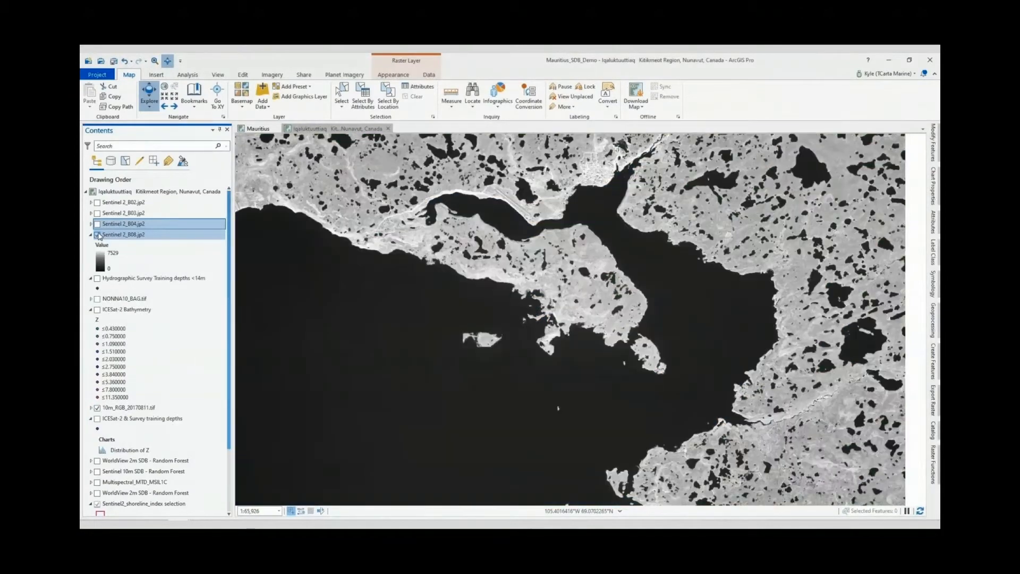
{"action": "left_click", "coordinate": [97, 224]}
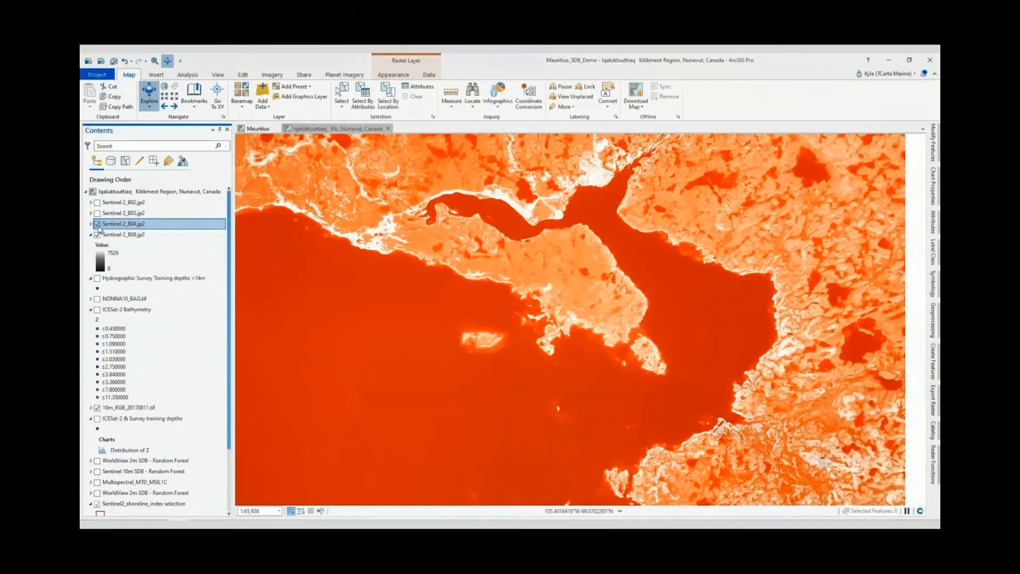
{"action": "left_click", "coordinate": [97, 213]}
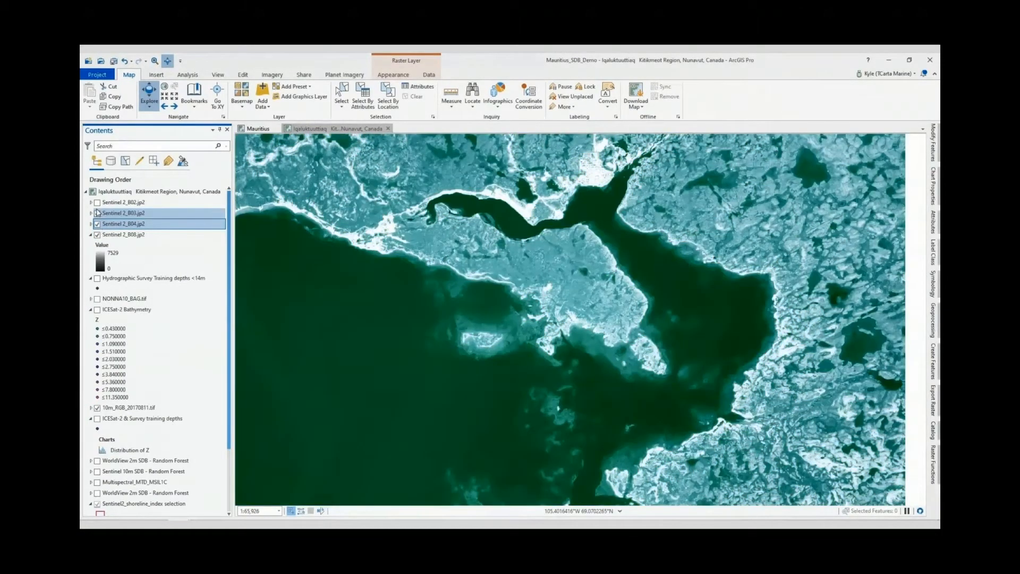
{"action": "left_click", "coordinate": [97, 202]}
In the Multispectral Bathymetry Tool-ML, assign Sentinel 2_B02.jp2 as blue, B03 as green and B04 as red band
{"action": "left_click", "coordinate": [937, 321]}
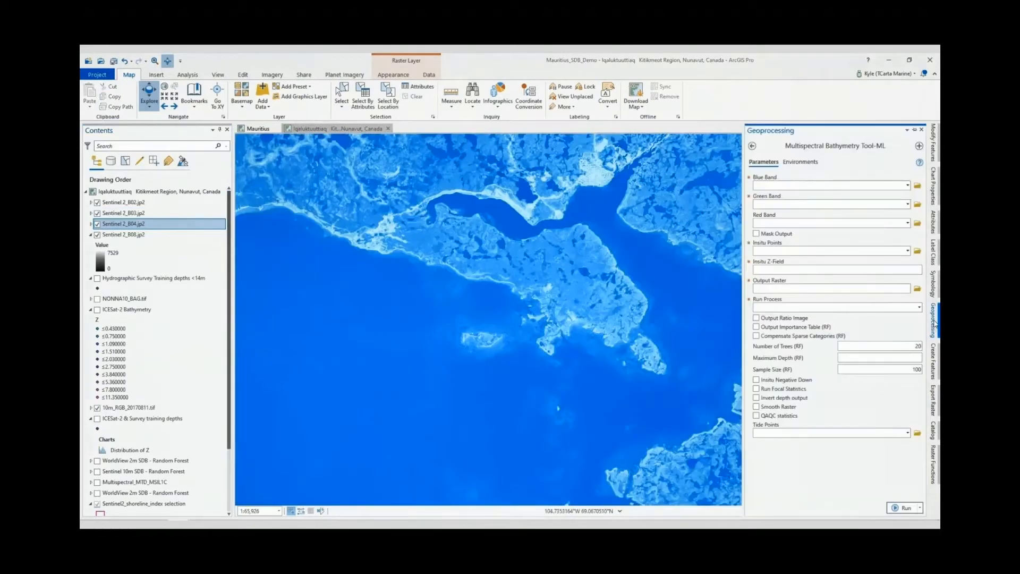
{"action": "left_click", "coordinate": [908, 205]}
{"action": "left_click", "coordinate": [875, 225]}
{"action": "left_click", "coordinate": [908, 223]}
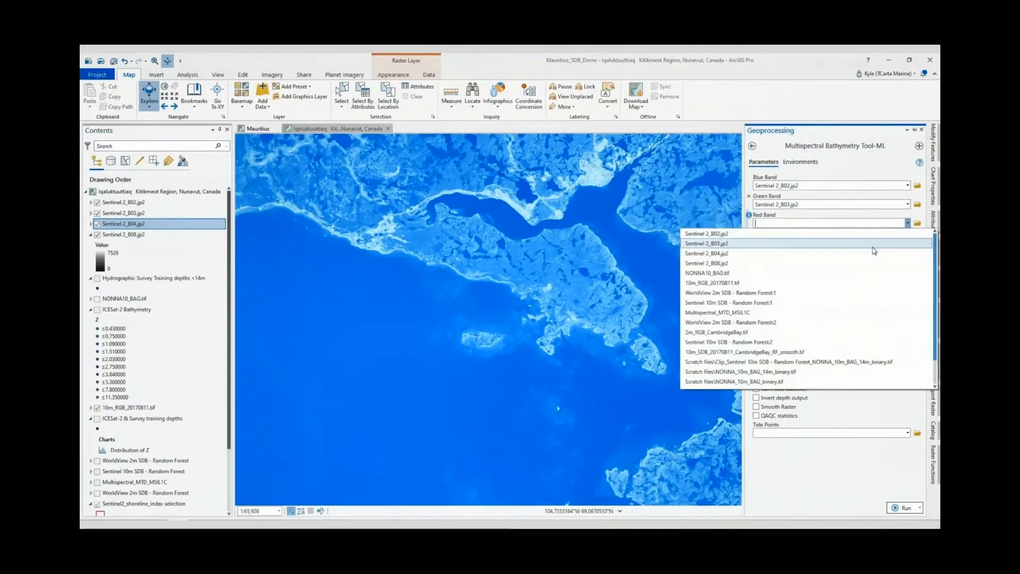
{"action": "left_click", "coordinate": [874, 251]}
Enable automatic output masking with Sentinel 2_B08.jp2 as the NIR band
{"action": "left_click", "coordinate": [757, 234]}
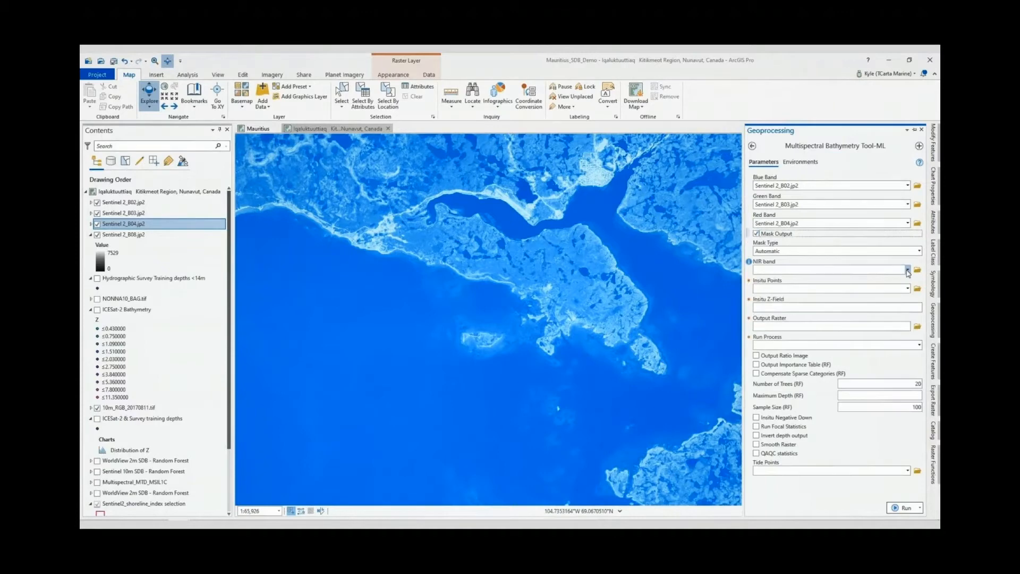
{"action": "left_click", "coordinate": [908, 269]}
{"action": "left_click", "coordinate": [904, 292]}
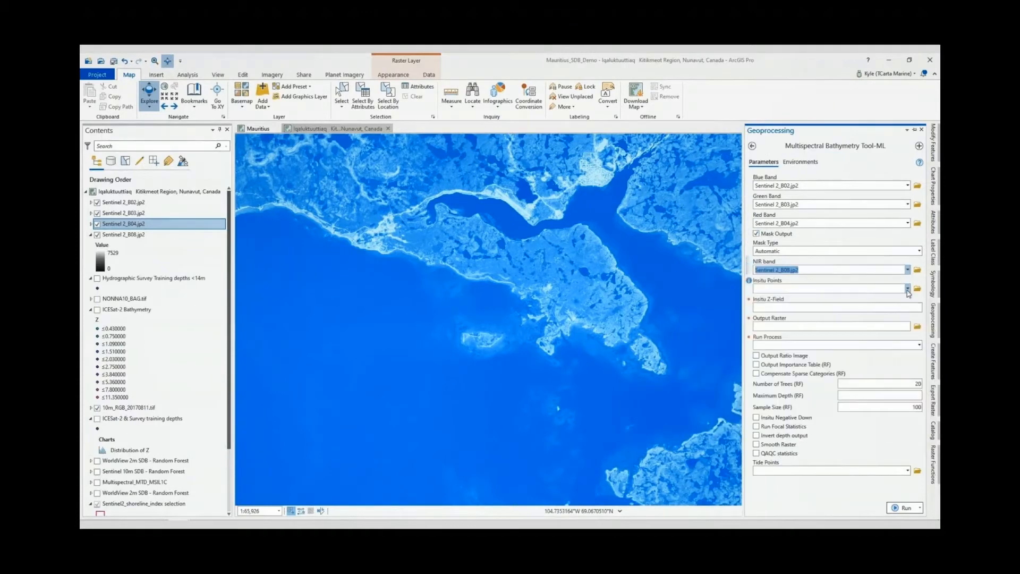
Use Hydrographic Survey Training depths <14m as in-situ points with Z-field Z, and name the output raster Sentinel 10m SDB - Random Forest
{"action": "left_click", "coordinate": [908, 288]}
{"action": "left_click", "coordinate": [867, 299]}
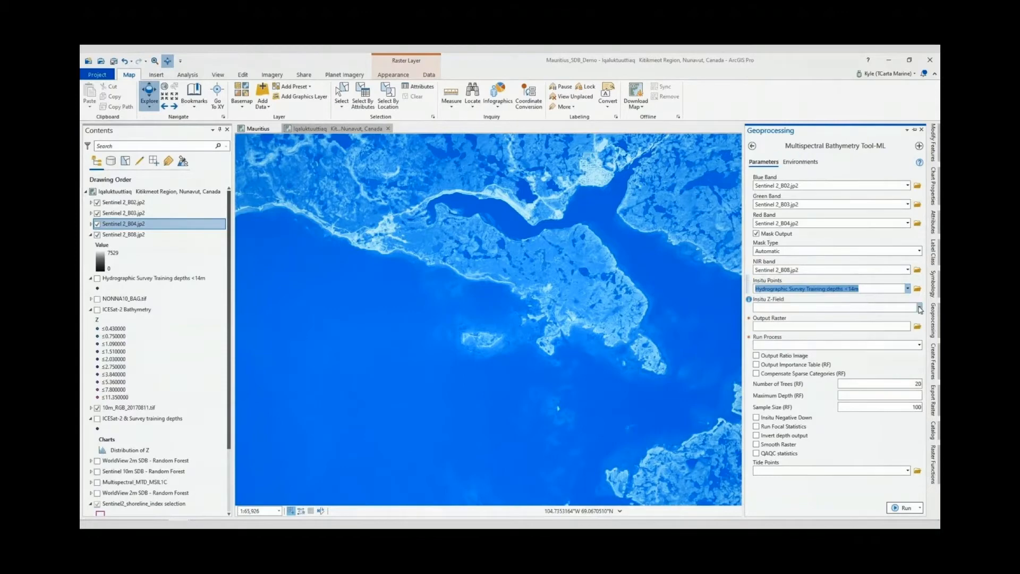
{"action": "left_click", "coordinate": [920, 308]}
{"action": "left_click", "coordinate": [895, 333]}
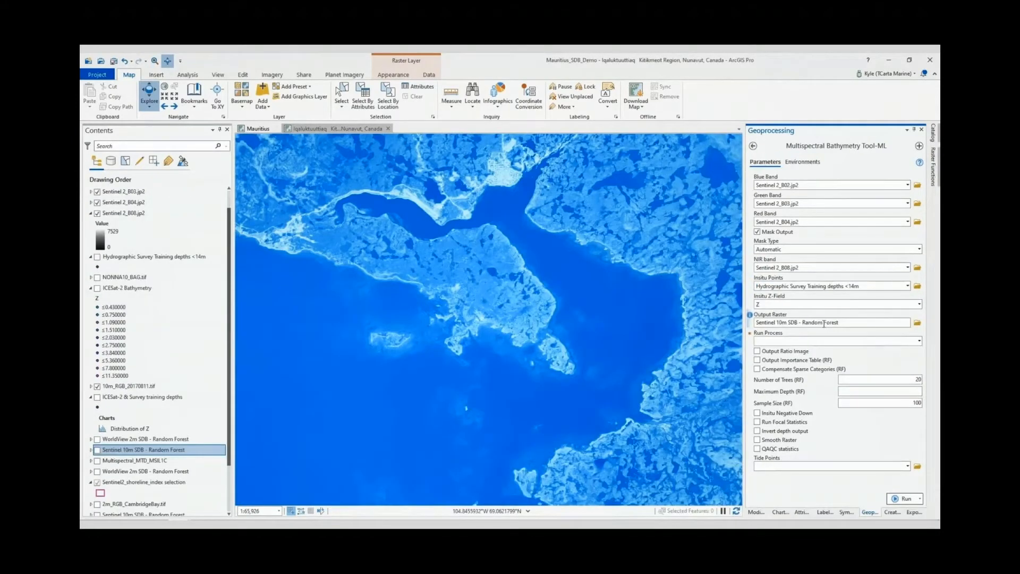
Set the run process to Quick Run and enable the output importance table and compensation for sparse categories
{"action": "left_click", "coordinate": [880, 341]}
{"action": "left_click", "coordinate": [887, 351]}
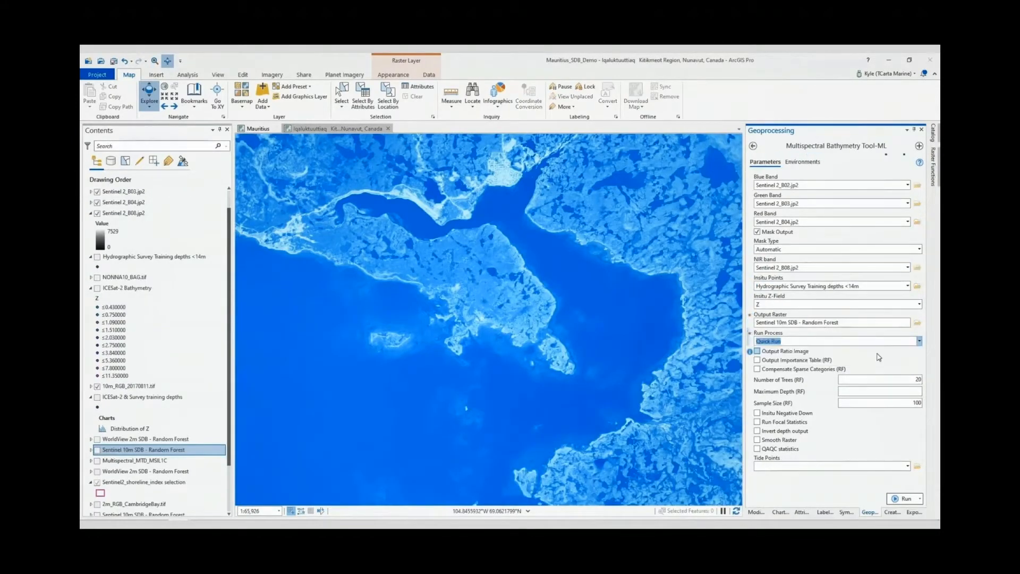
{"action": "left_click", "coordinate": [758, 360]}
{"action": "left_click", "coordinate": [757, 369]}
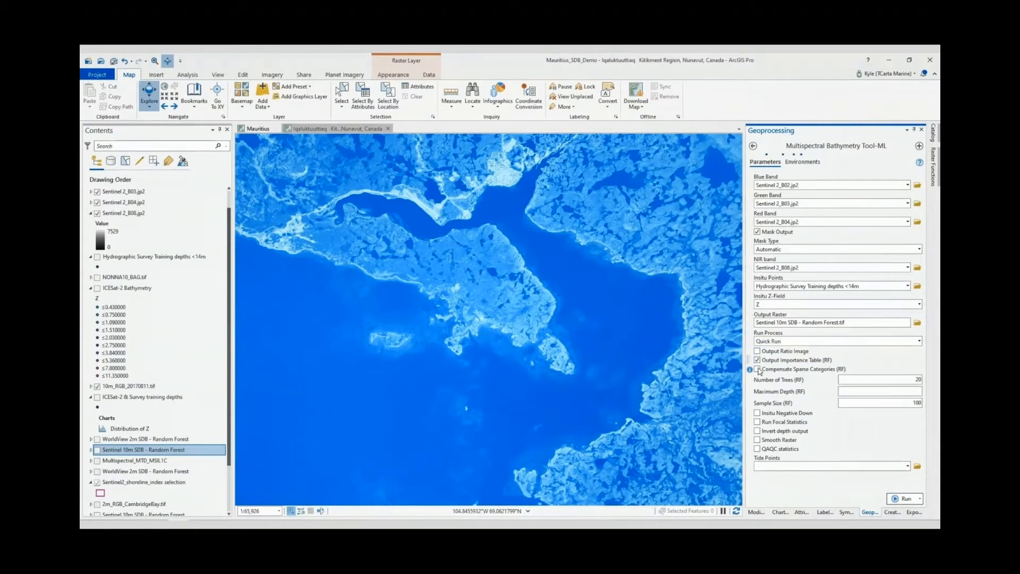
Enable focal statistics, inverted depth output, raster smoothing and QAQC statistics for the bathymetry run
{"action": "left_click", "coordinate": [758, 422]}
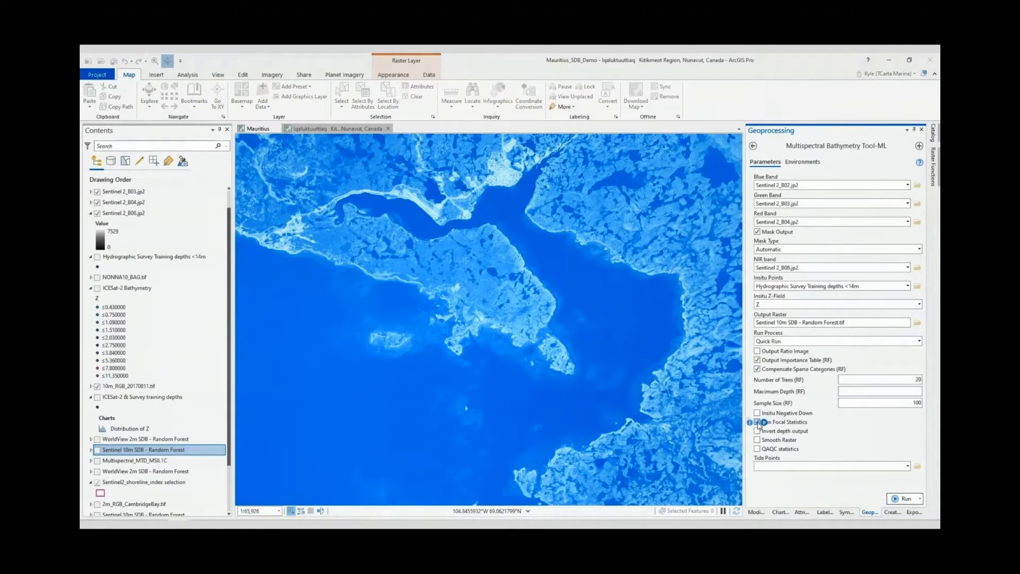
{"action": "left_click", "coordinate": [758, 423]}
{"action": "left_click", "coordinate": [758, 431]}
{"action": "left_click", "coordinate": [758, 440]}
{"action": "left_click", "coordinate": [758, 450]}
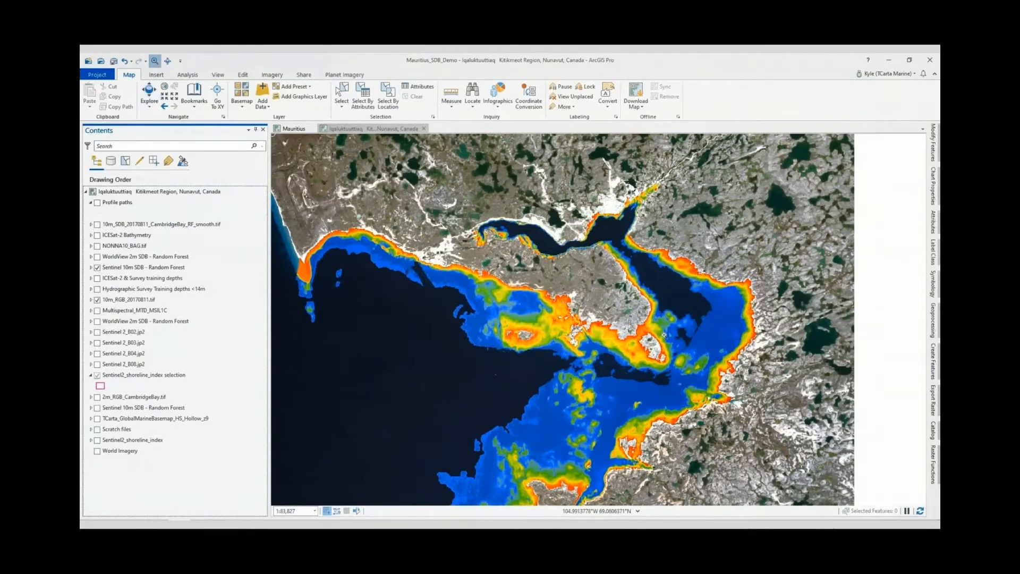
Set the deep blue area in the eastern bay of Sentinel 10m SDB - Random Forest to NoData using a lasso region, and save the edit
{"action": "left_click_drag", "start_coordinate": [643, 274], "coordinate": [769, 371]}
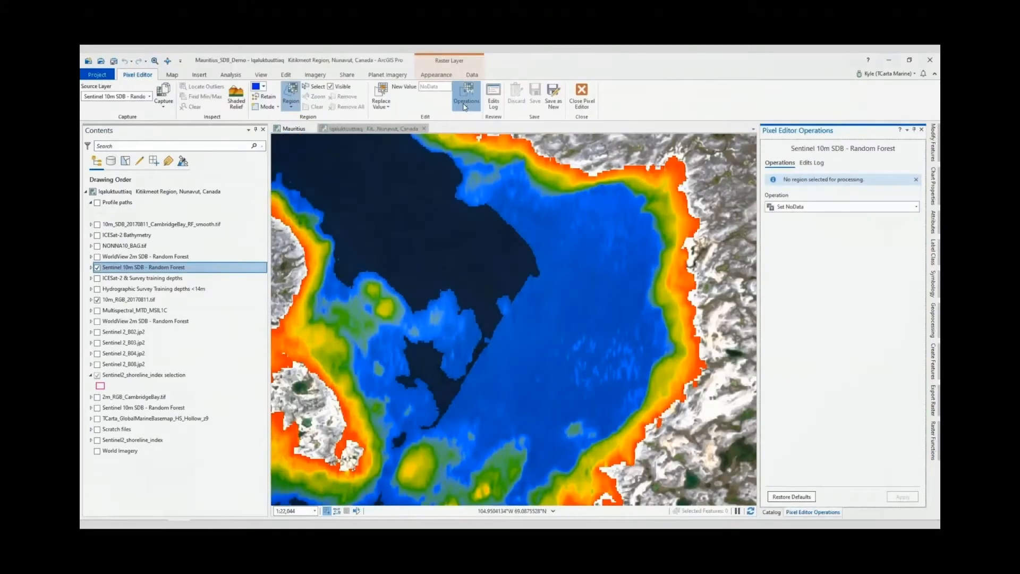
{"action": "left_click", "coordinate": [464, 106]}
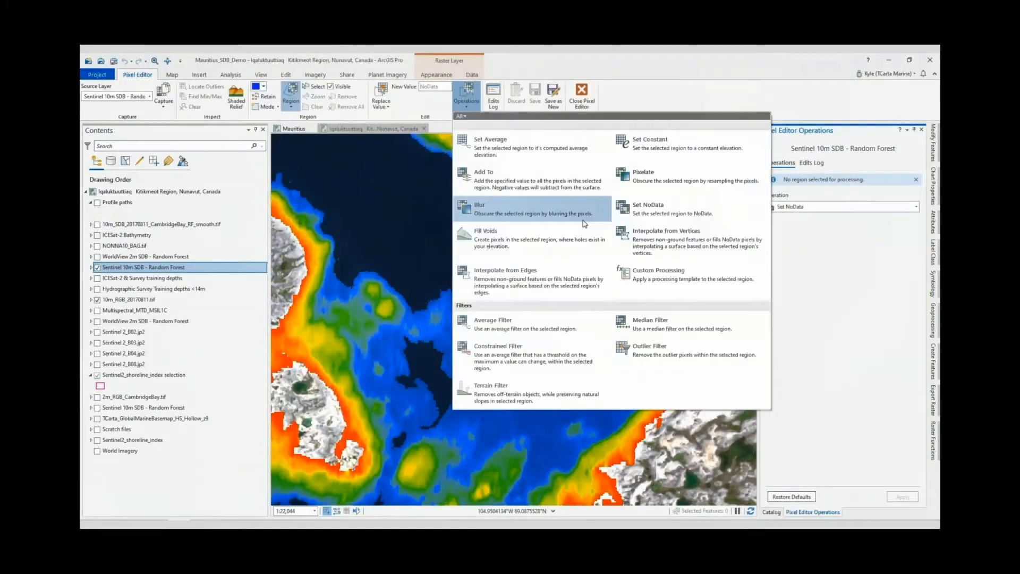
{"action": "left_click", "coordinate": [632, 214]}
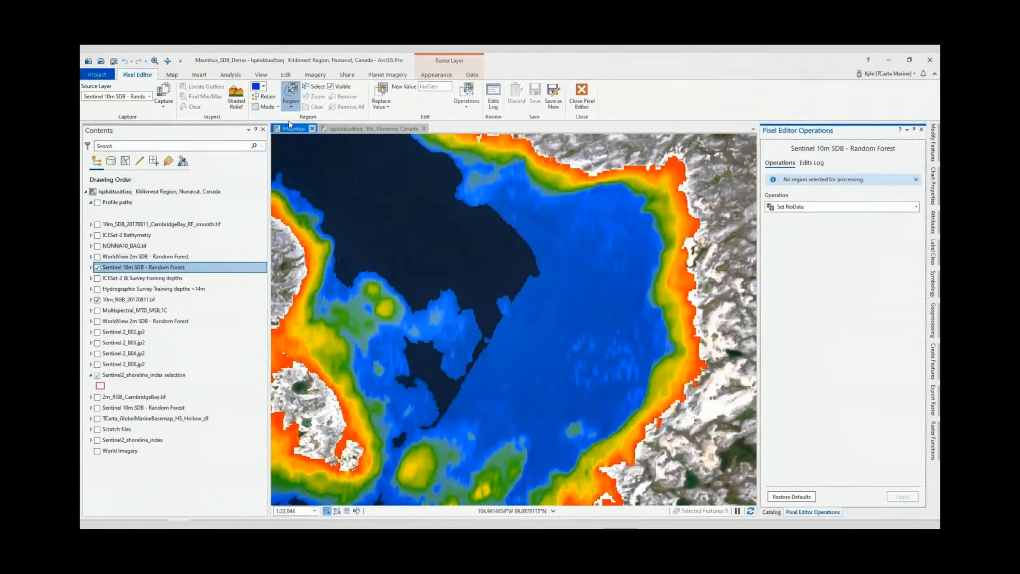
{"action": "left_click", "coordinate": [291, 102]}
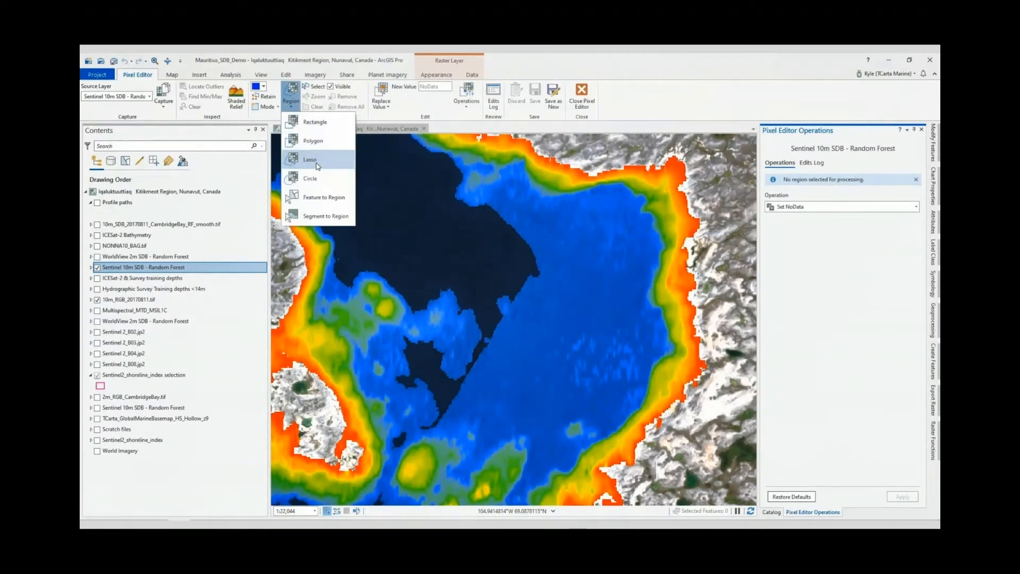
{"action": "left_click", "coordinate": [318, 166]}
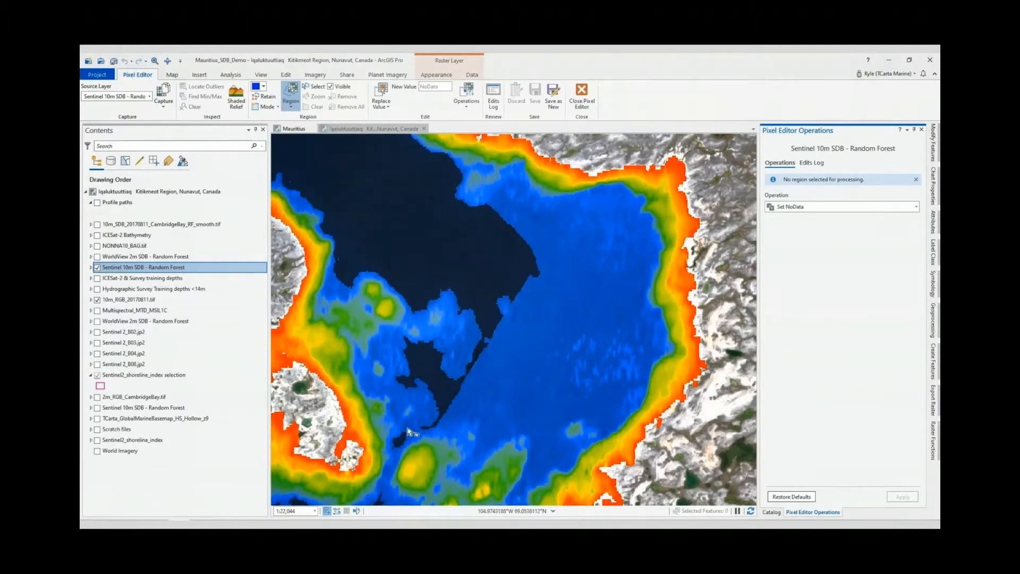
{"action": "mouse_move", "coordinate": [408, 429]}
{"action": "left_mouse_down"}
{"action": "mouse_move", "coordinate": [386, 417]}
{"action": "mouse_move", "coordinate": [466, 414]}
{"action": "mouse_move", "coordinate": [540, 444]}
{"action": "mouse_move", "coordinate": [598, 412]}
{"action": "mouse_move", "coordinate": [641, 327]}
{"action": "mouse_move", "coordinate": [621, 210]}
{"action": "mouse_move", "coordinate": [462, 194]}
{"action": "mouse_move", "coordinate": [429, 377]}
{"action": "left_mouse_up"}
{"action": "left_click", "coordinate": [907, 497]}
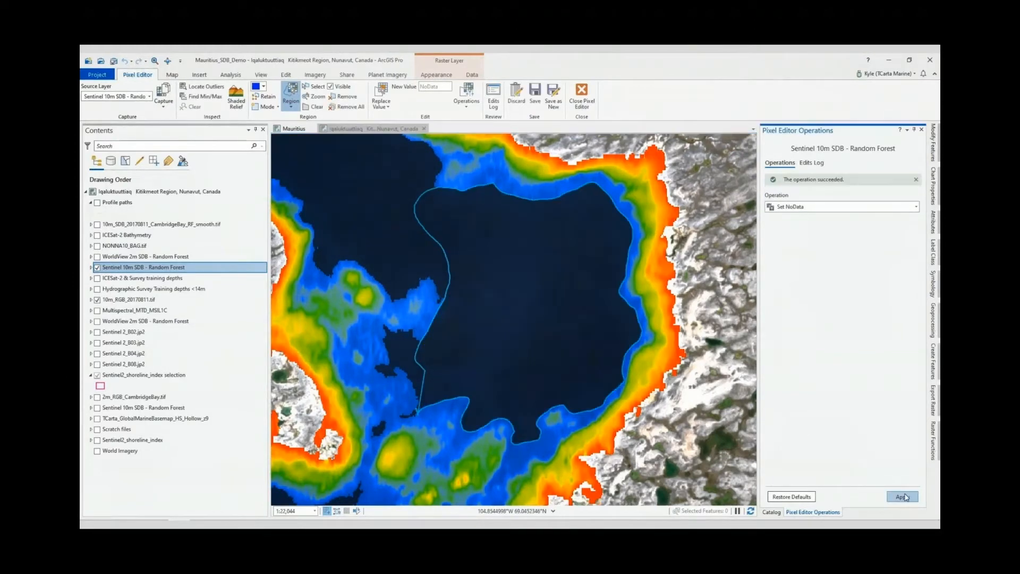
{"action": "left_click", "coordinate": [536, 112]}
Return to the wider map view and display NONNA10_BAG.tif over the edited bathymetry raster
{"action": "left_click", "coordinate": [172, 75]}
{"action": "left_click", "coordinate": [163, 107]}
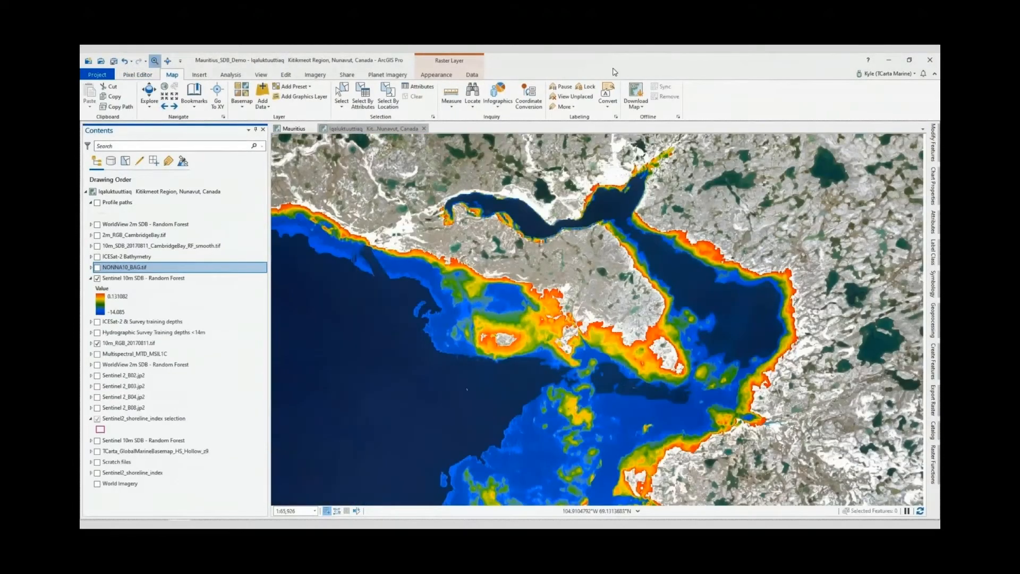
{"action": "left_click", "coordinate": [97, 267]}
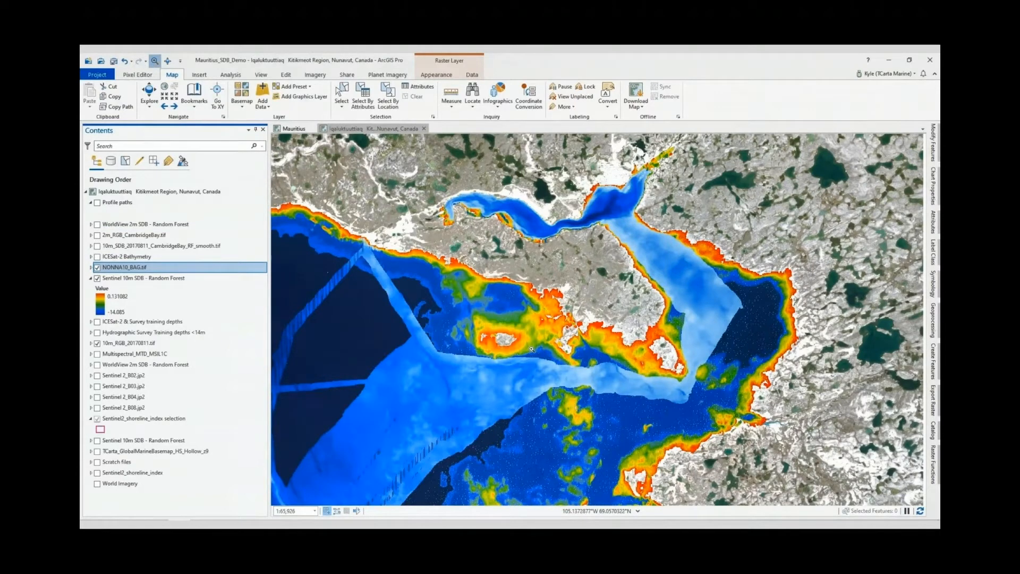
Apply the symbology of Sentinel 10m SDB - Random Forest to NONNA10_BAG.tif, maintaining the value ranges
{"action": "left_click_drag", "start_coordinate": [532, 349], "coordinate": [602, 405]}
{"action": "left_click", "coordinate": [97, 268]}
{"action": "left_click", "coordinate": [97, 268]}
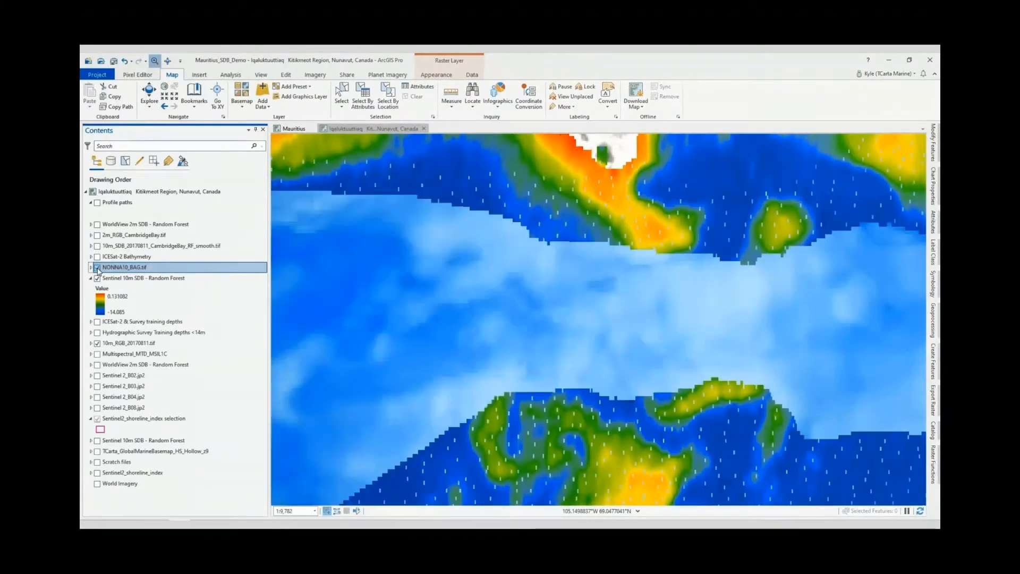
{"action": "left_click", "coordinate": [933, 283]}
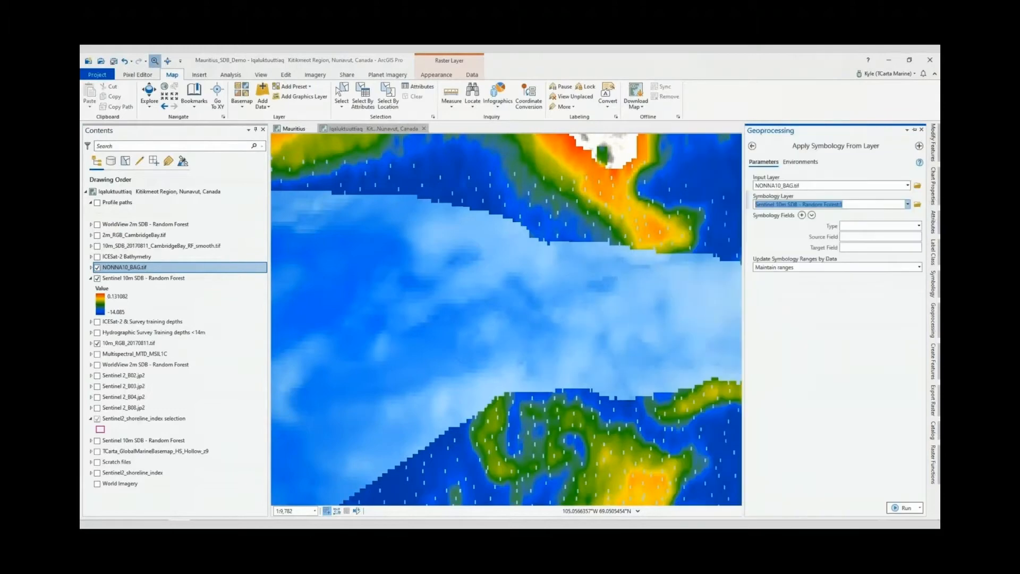
{"action": "left_click", "coordinate": [902, 508]}
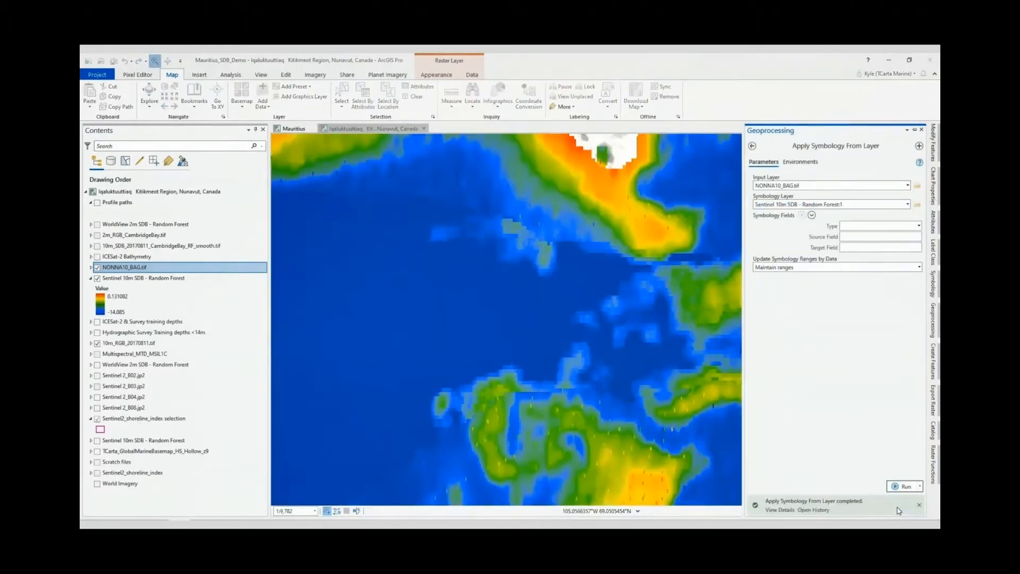
{"action": "mouse_move", "coordinate": [898, 511]}
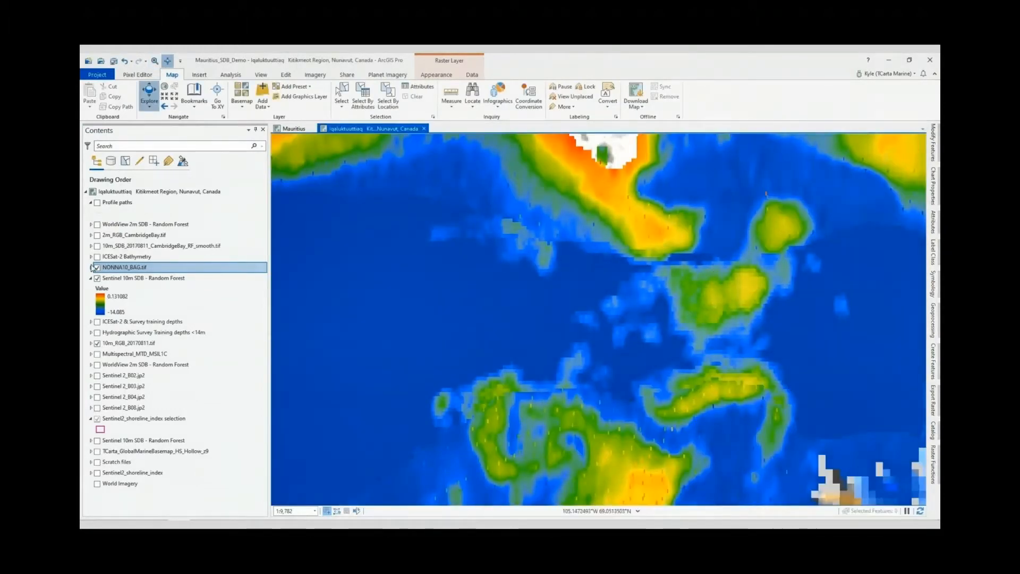
Compare the shoals in the channel between NONNA10_BAG.tif and the Sentinel 10m SDB raster by switching the survey layer off and on
{"action": "left_click", "coordinate": [96, 269]}
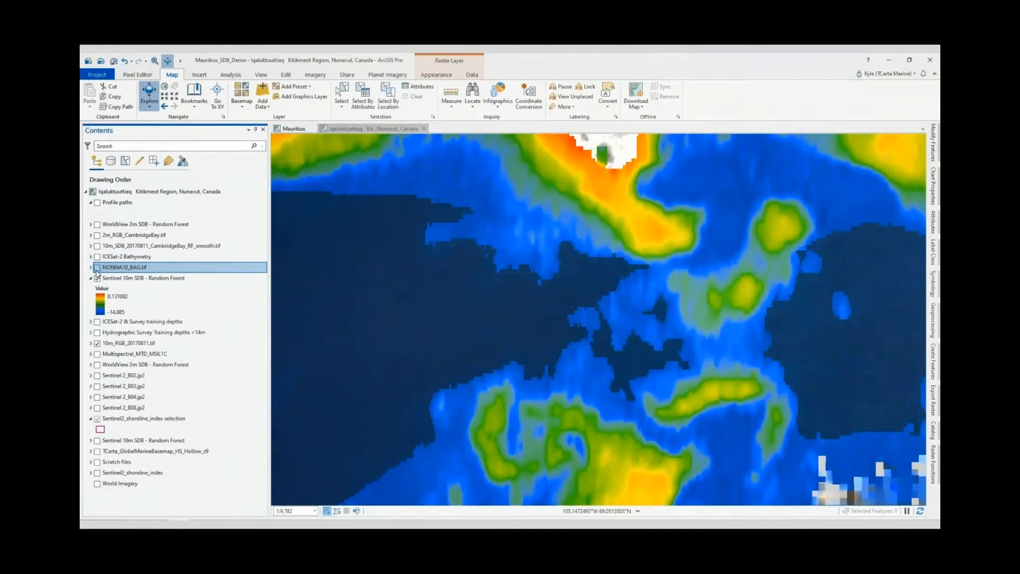
{"action": "left_click", "coordinate": [97, 268]}
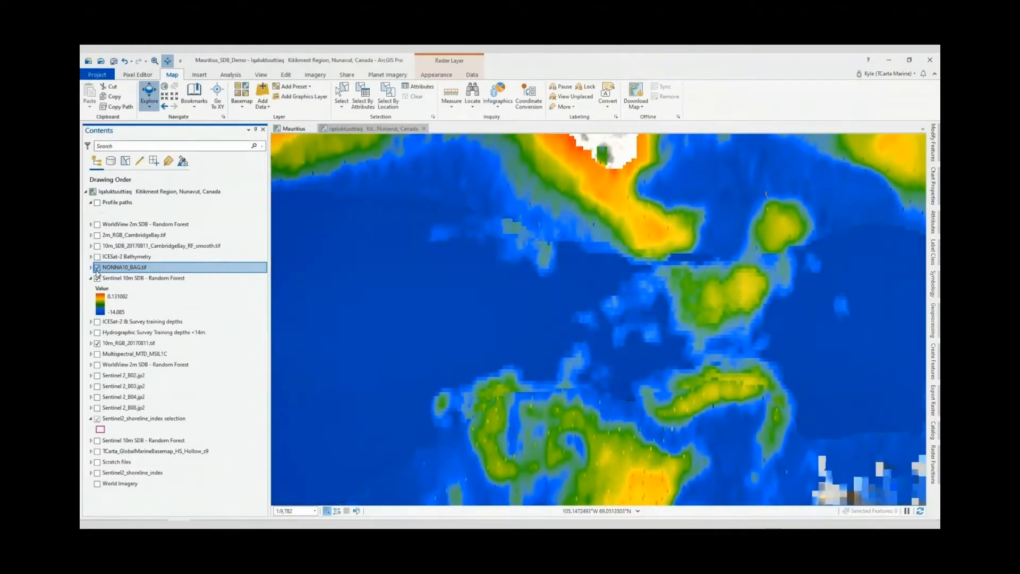
{"action": "left_click", "coordinate": [97, 269]}
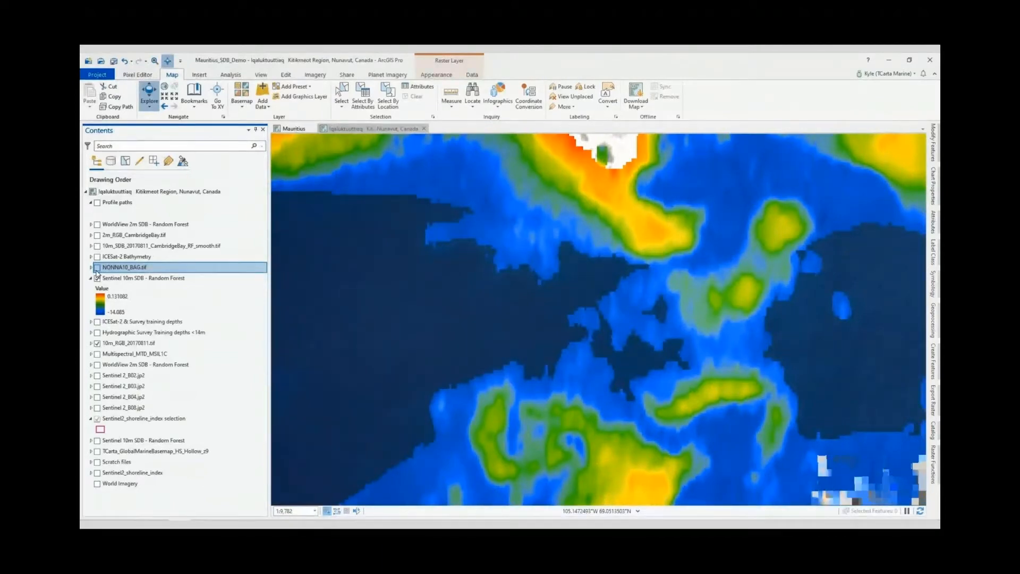
{"action": "left_click", "coordinate": [97, 269]}
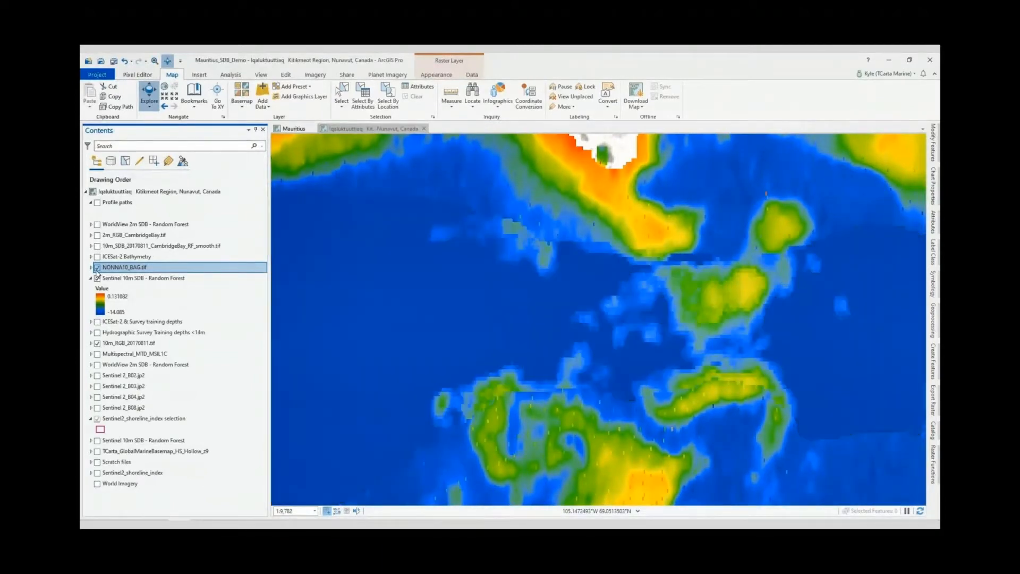
Display 2m_RGB_CambridgeBay.tif around the island off the peninsula's southern tip and open the Change in FIRST_Z over FIRST_DIST chart
{"action": "left_click", "coordinate": [164, 108]}
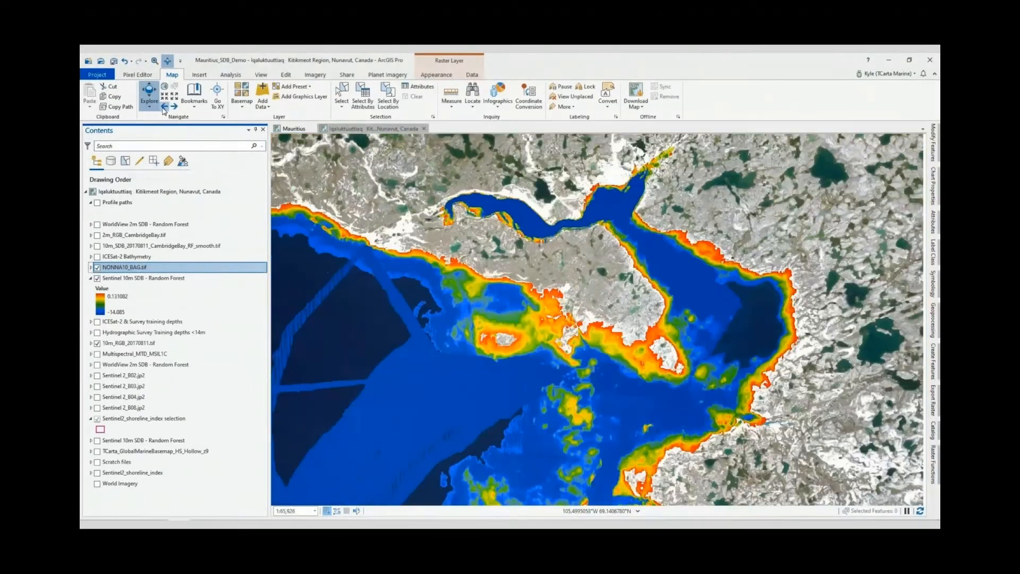
{"action": "left_click", "coordinate": [155, 60]}
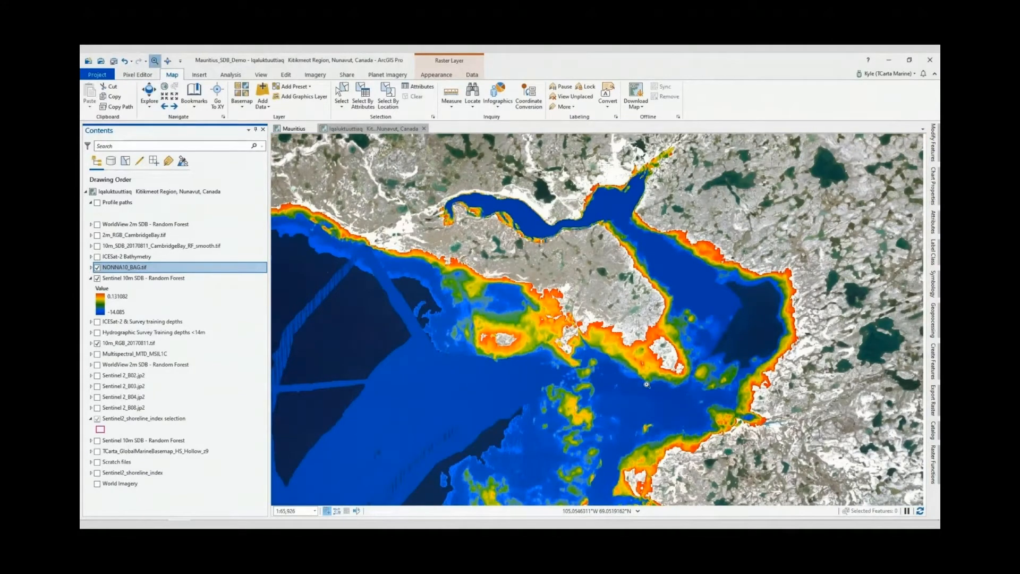
{"action": "left_click_drag", "start_coordinate": [628, 322], "coordinate": [716, 405]}
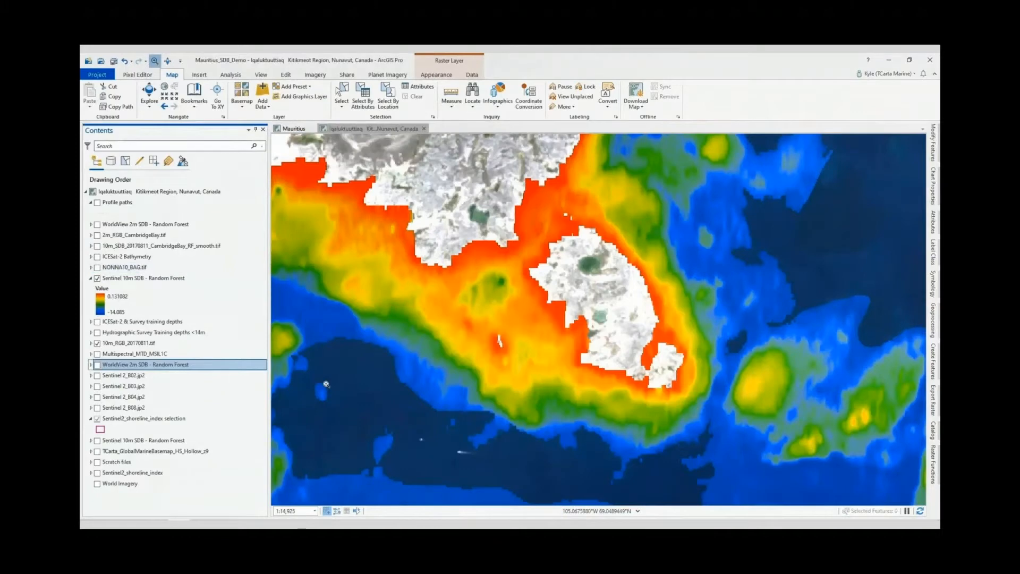
{"action": "left_click", "coordinate": [97, 235]}
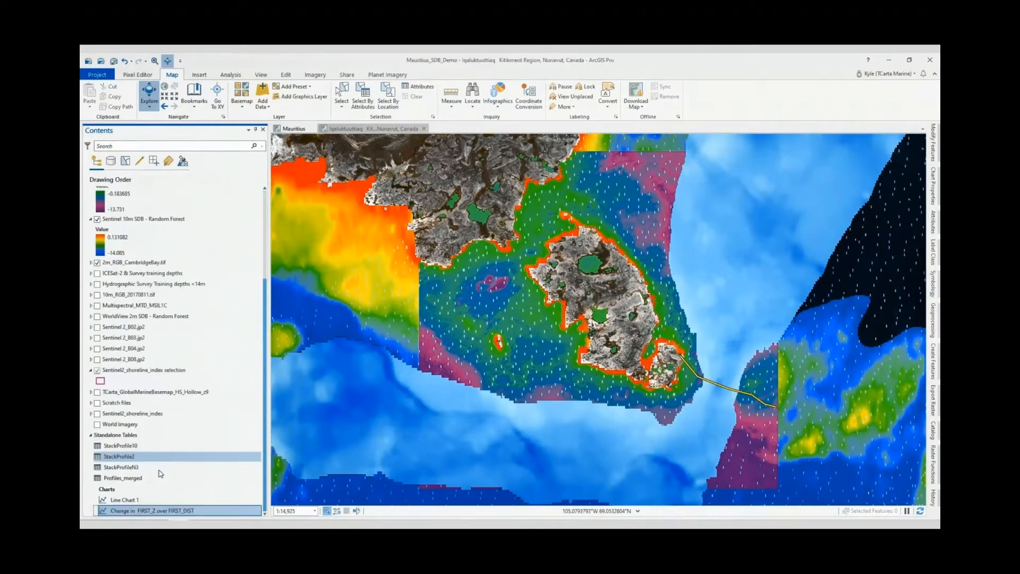
{"action": "double_click", "coordinate": [157, 510]}
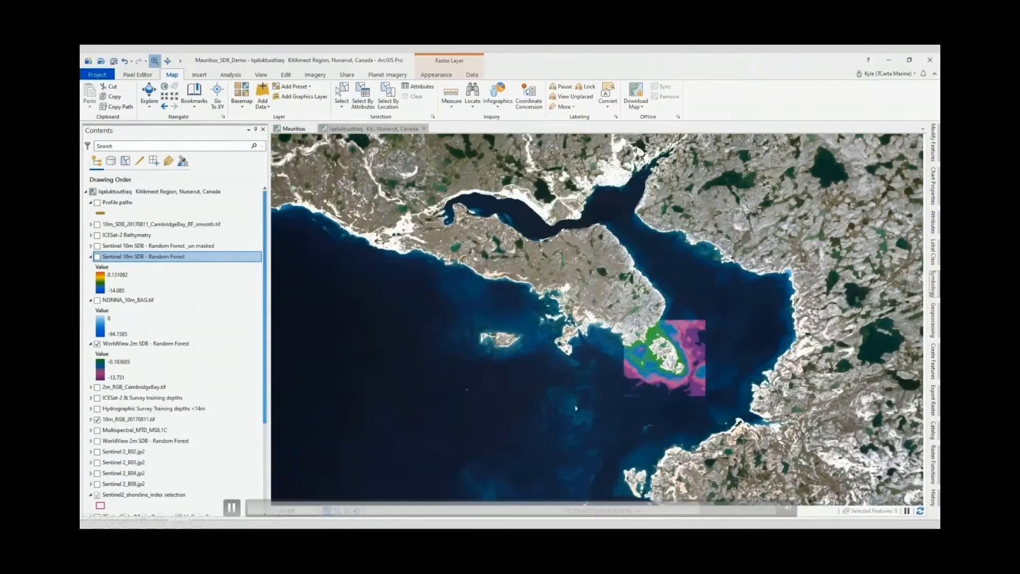
Display NONNA_10m_BAG.tif and Sentinel 10m SDB - Random Forest together with the WorldView 2m raster over the bay imagery
{"action": "left_click", "coordinate": [97, 301]}
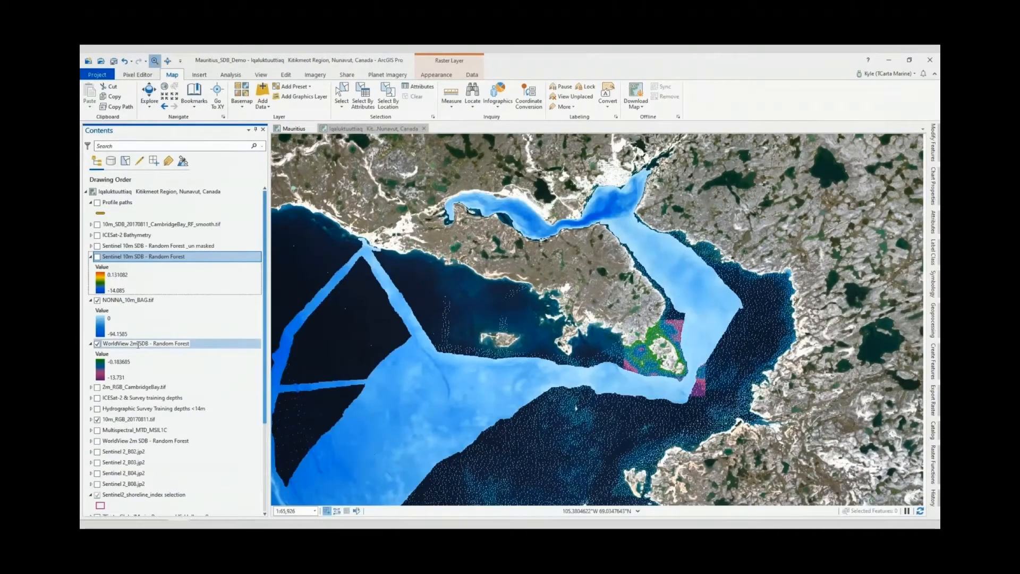
{"action": "left_click", "coordinate": [97, 257]}
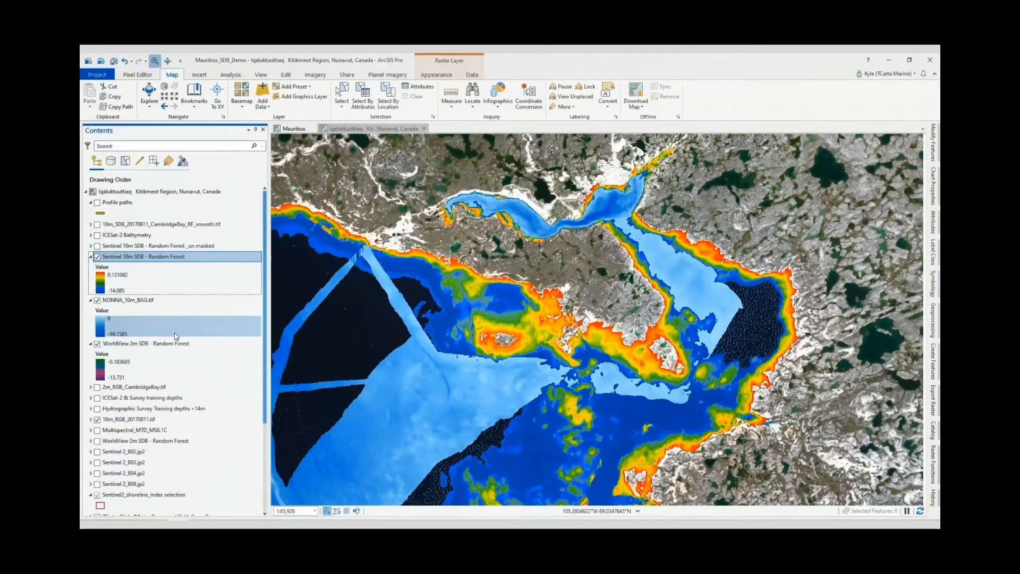
{"action": "left_click", "coordinate": [177, 109]}
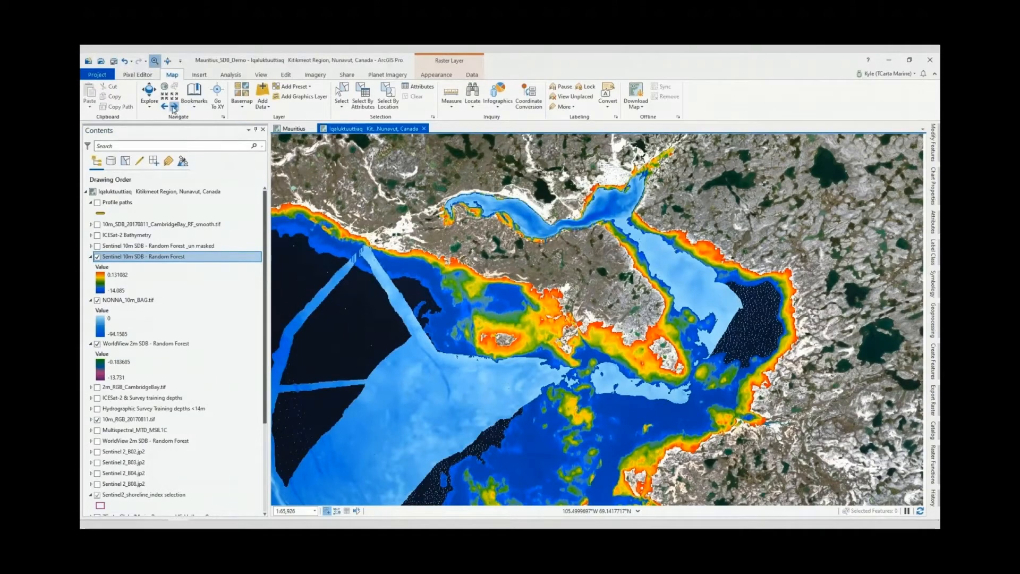
{"action": "left_click", "coordinate": [174, 108]}
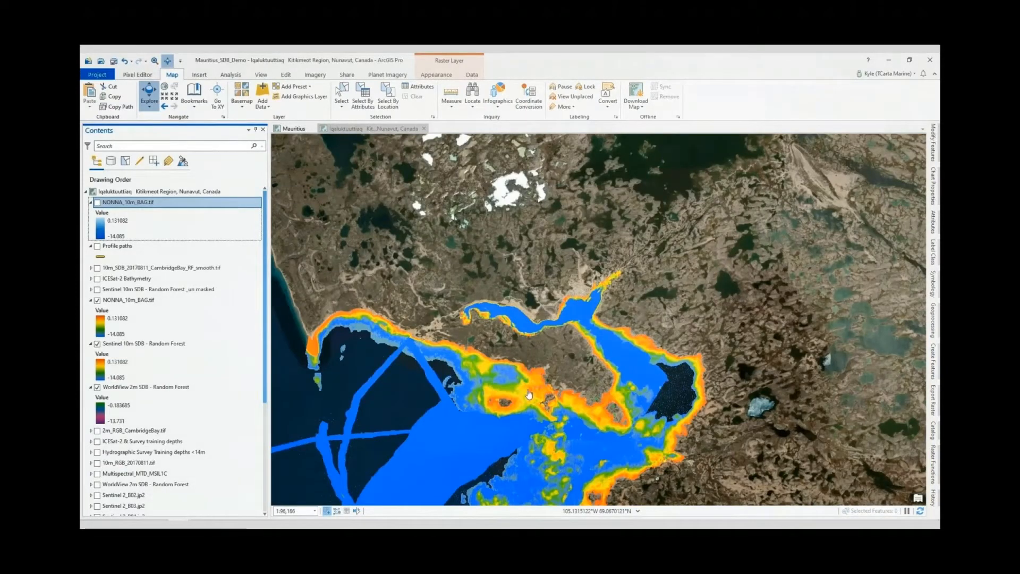
View the TCarta global marine basemap around the Cambridge Bay study area at the scale of the Canadian Arctic
{"action": "scroll", "coordinate": [477, 387], "scroll_direction": "down", "scroll_amount": 3}
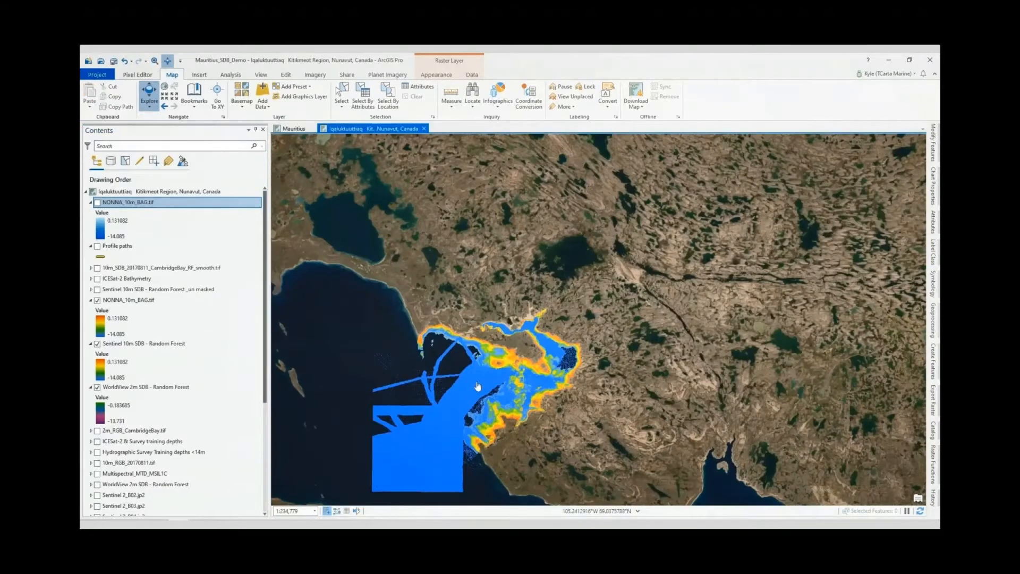
{"action": "scroll", "coordinate": [458, 412], "scroll_direction": "down", "scroll_amount": 4}
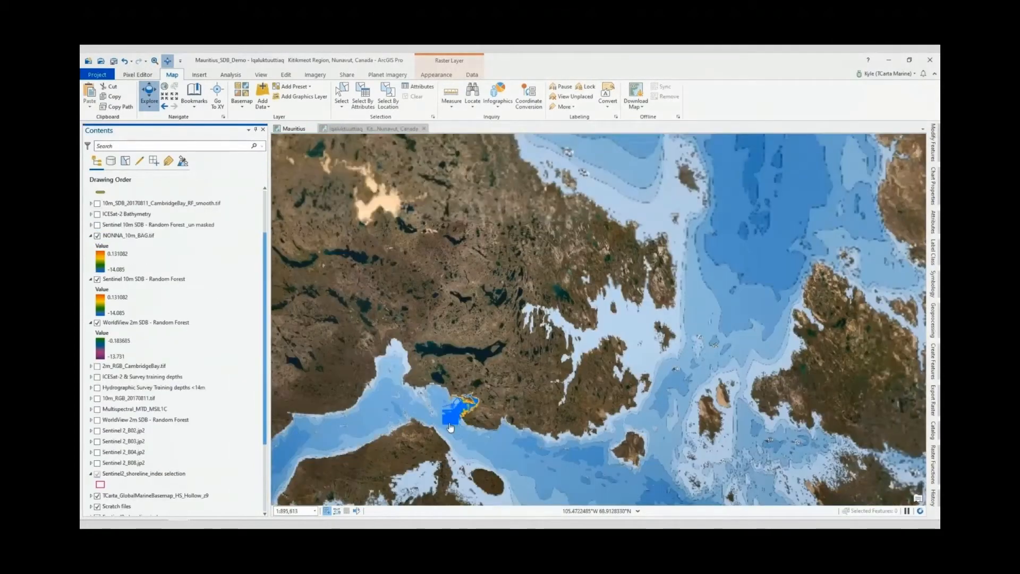
{"action": "scroll", "coordinate": [450, 426], "scroll_direction": "down", "scroll_amount": 4}
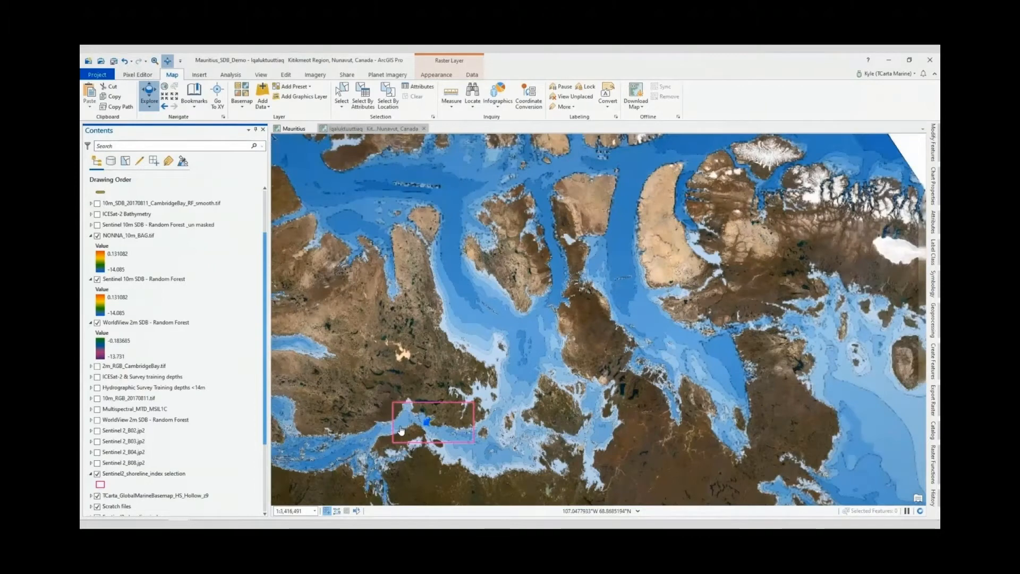
{"action": "scroll", "coordinate": [401, 431], "scroll_direction": "down", "scroll_amount": 3}
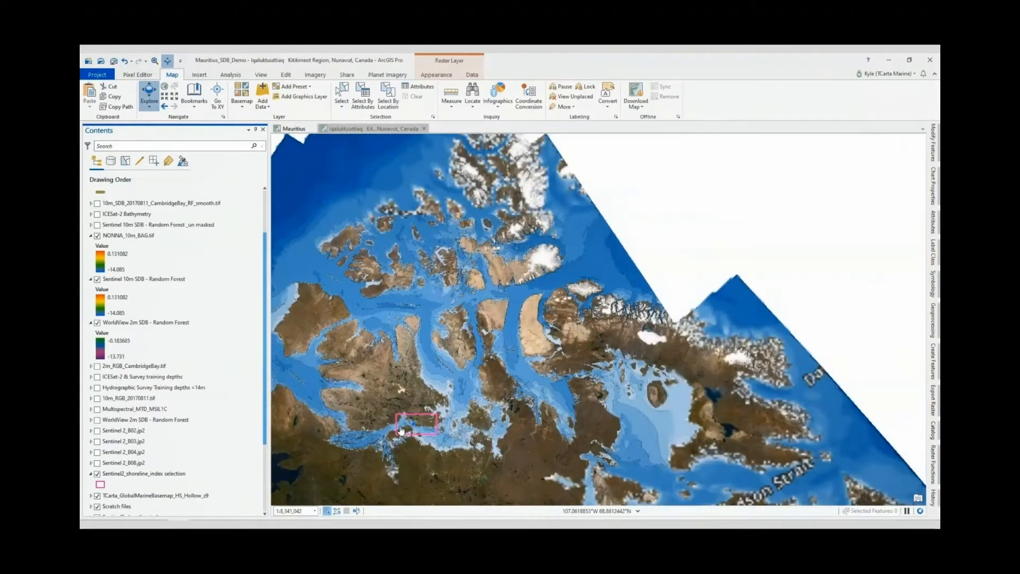
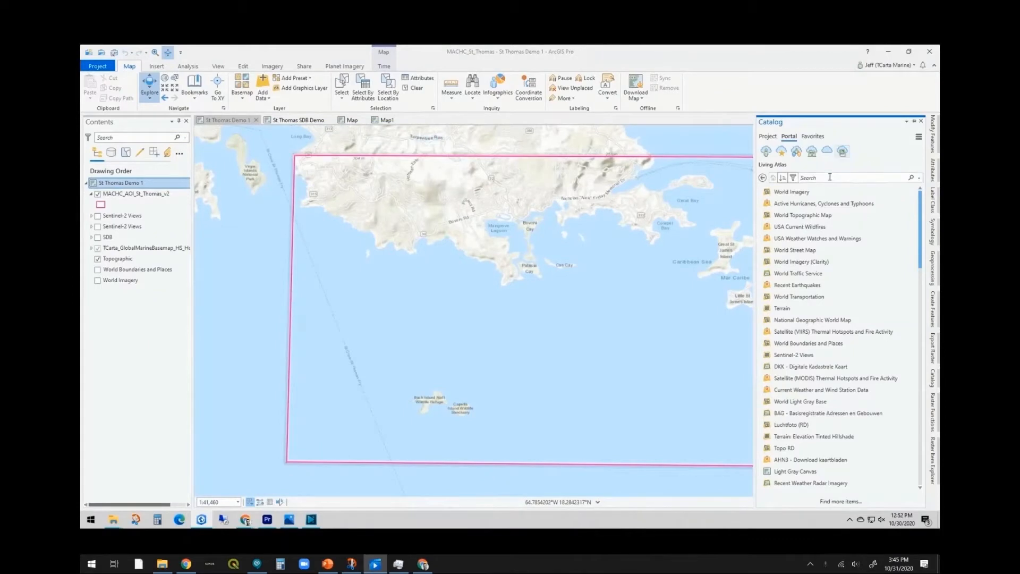
Search the Living Atlas for Sentinel and add Sentinel-2 Views to the St Thomas Demo 1 map
{"action": "type", "text": "Sentinel"}
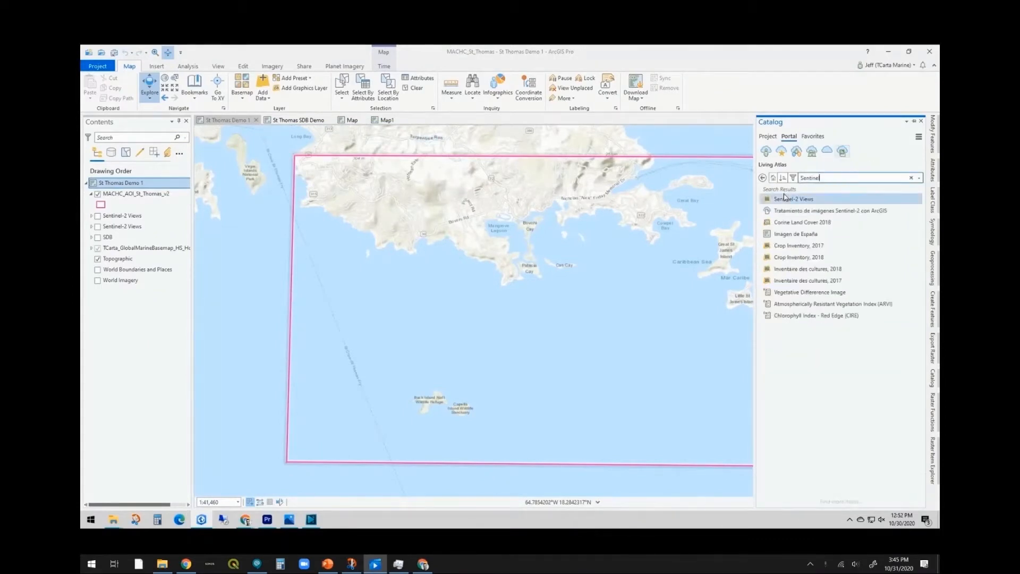
{"action": "mouse_move", "coordinate": [786, 198]}
{"action": "left_mouse_down"}
{"action": "mouse_move", "coordinate": [709, 250]}
{"action": "mouse_move", "coordinate": [610, 254]}
{"action": "left_mouse_up"}
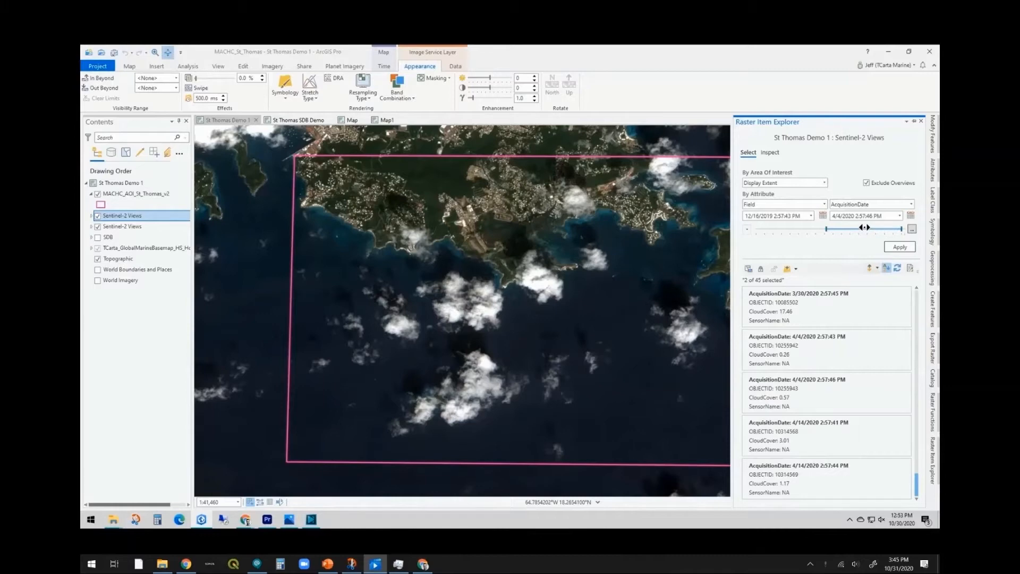
Adjust the acquisition date range for the Sentinel-2 Views scenes and choose from the listed scenes
{"action": "left_click_drag", "start_coordinate": [864, 228], "coordinate": [898, 229]}
{"action": "left_click", "coordinate": [905, 336]}
{"action": "left_click", "coordinate": [902, 361]}
{"action": "left_click", "coordinate": [891, 374]}
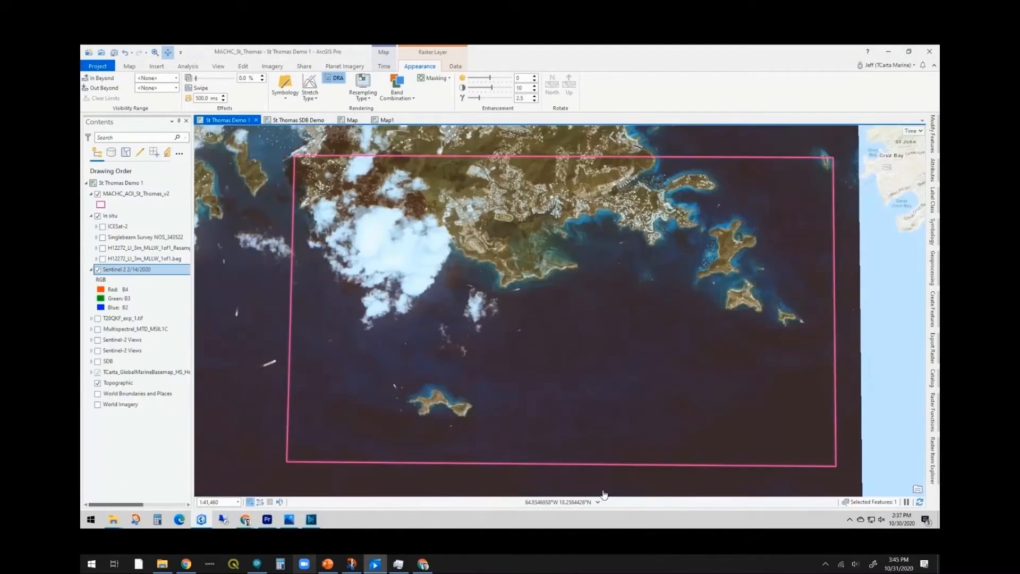
{"action": "key", "text": "space"}
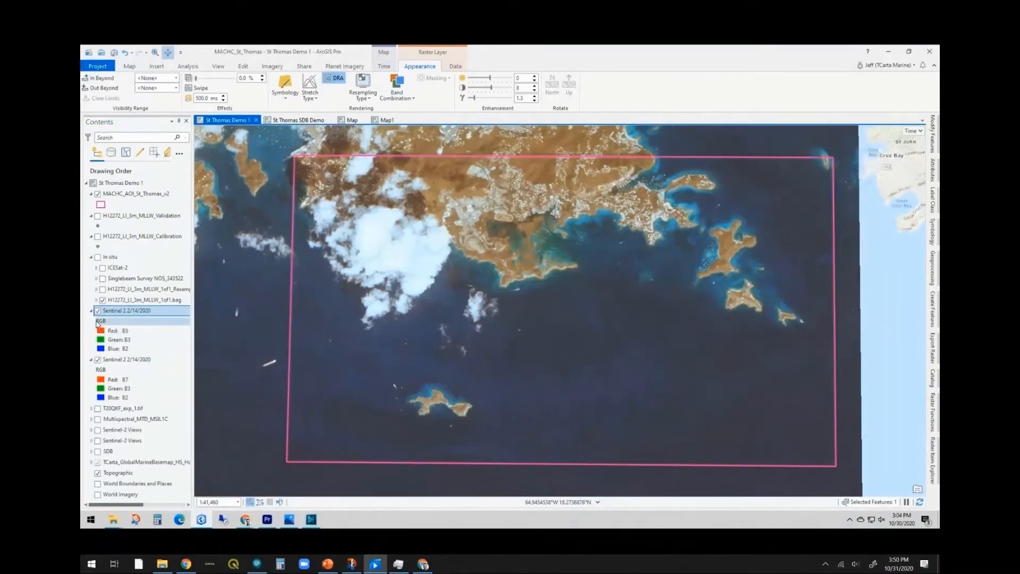
{"action": "mouse_move", "coordinate": [334, 521]}
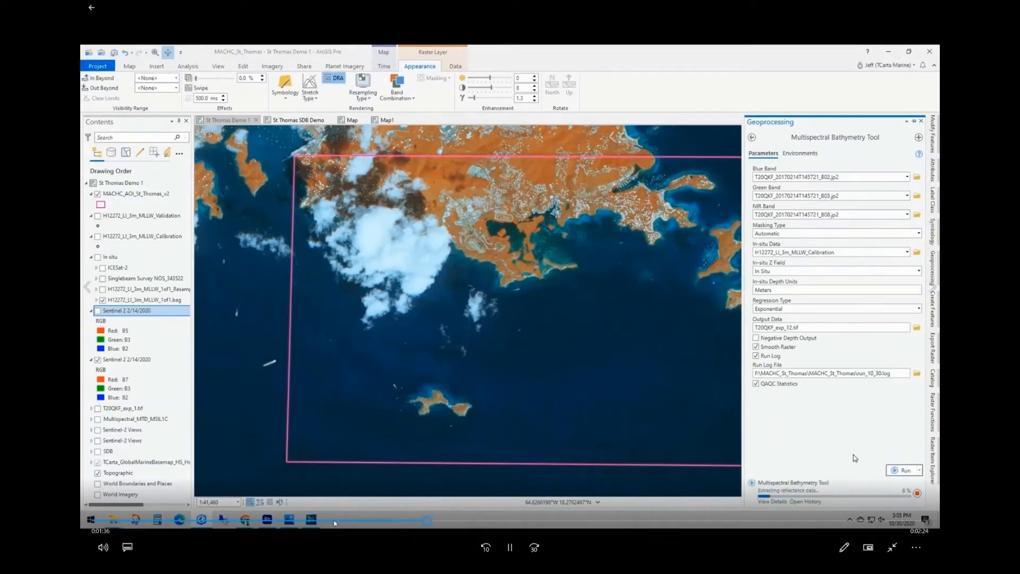
{"action": "left_click", "coordinate": [452, 521]}
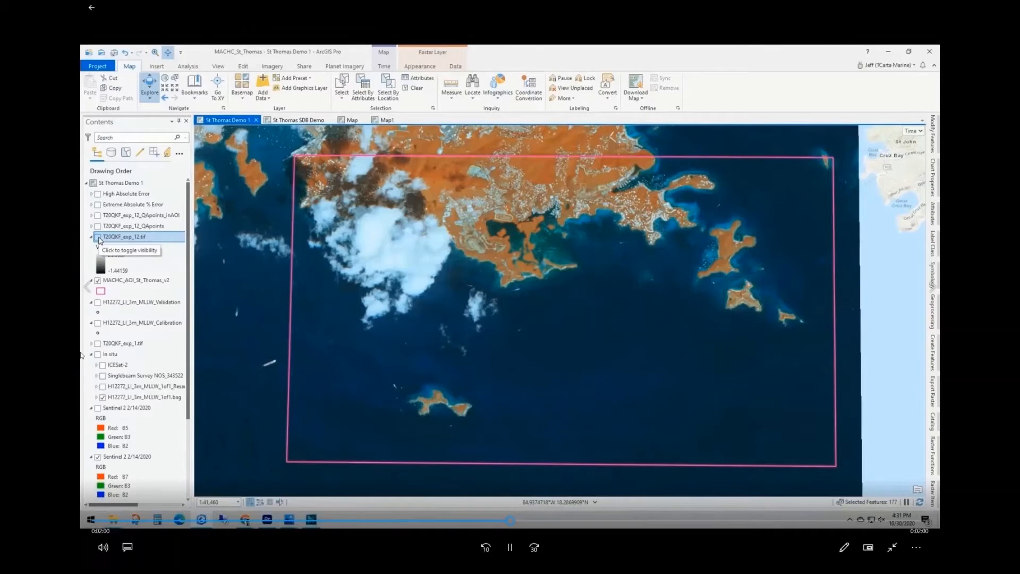
Display T20QKF_exp_12.tif and symbolize it with an inverted blue-green-yellow-red stretched color scheme
{"action": "left_click", "coordinate": [99, 237]}
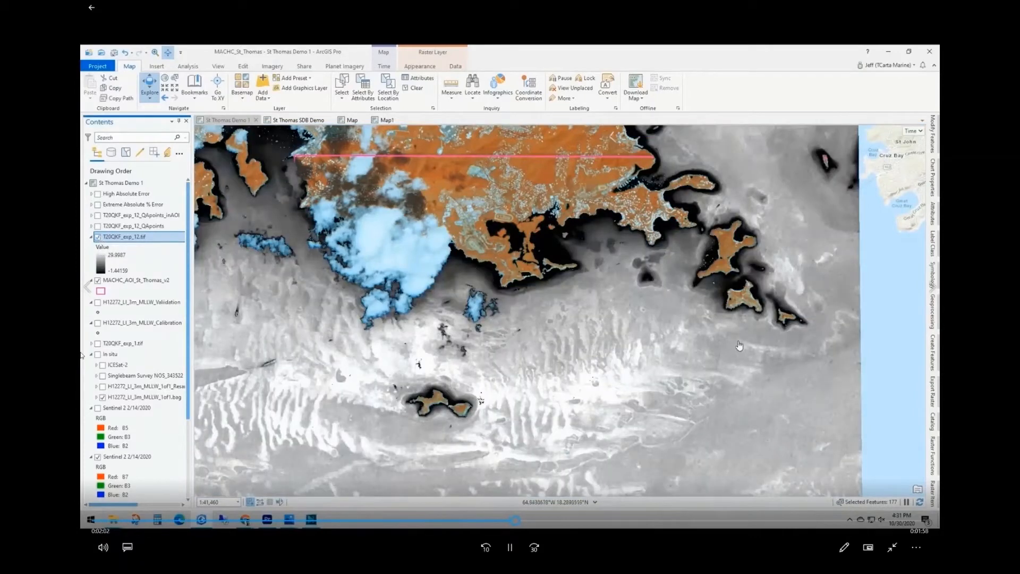
{"action": "left_click", "coordinate": [933, 276]}
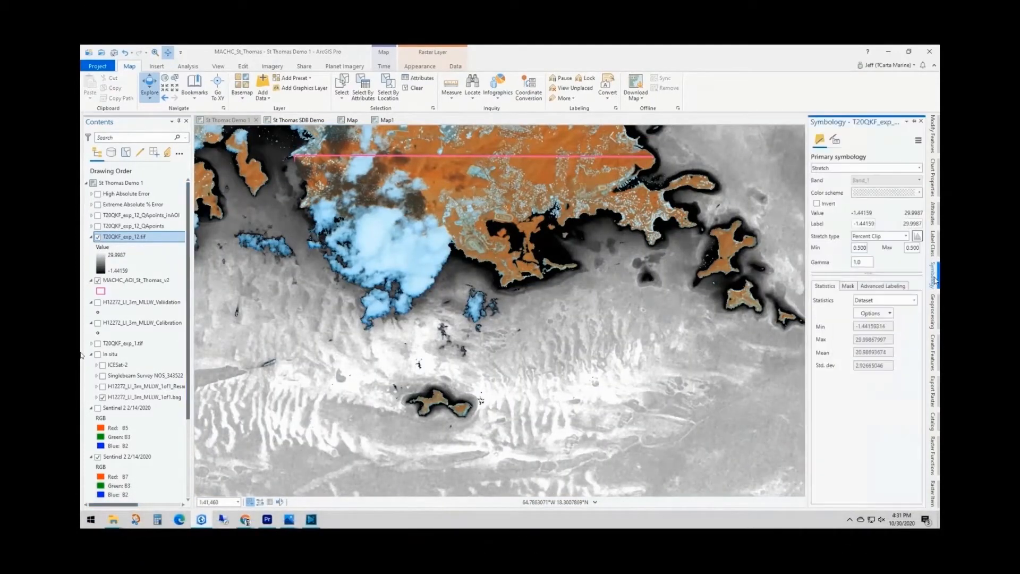
{"action": "left_click", "coordinate": [919, 193]}
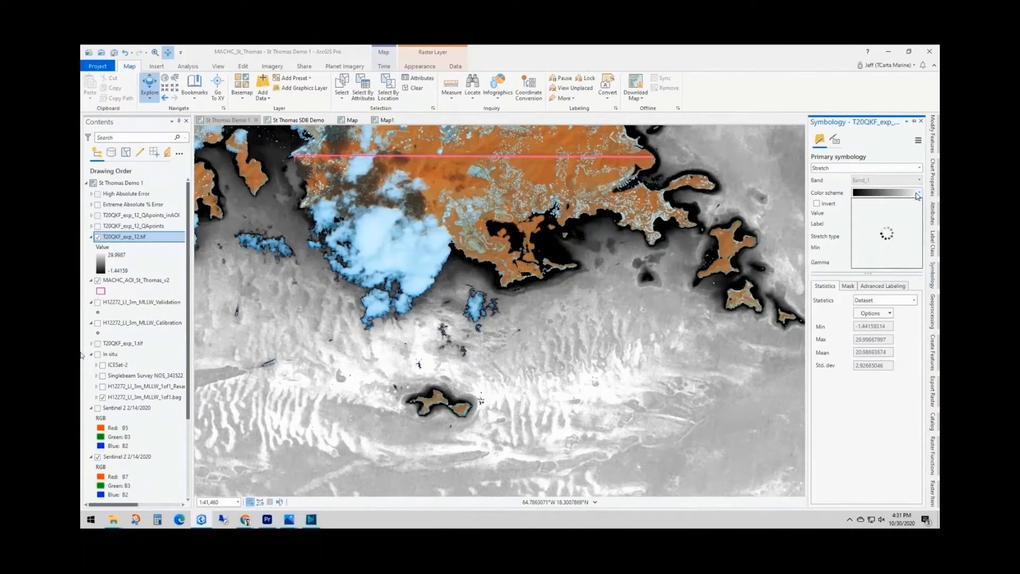
{"action": "left_click", "coordinate": [906, 215]}
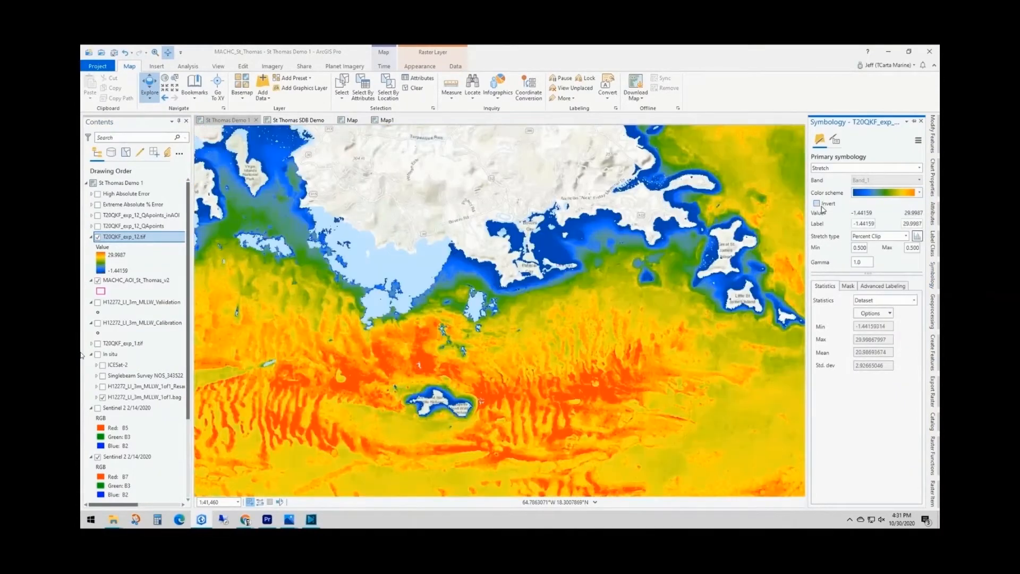
{"action": "left_click", "coordinate": [818, 204]}
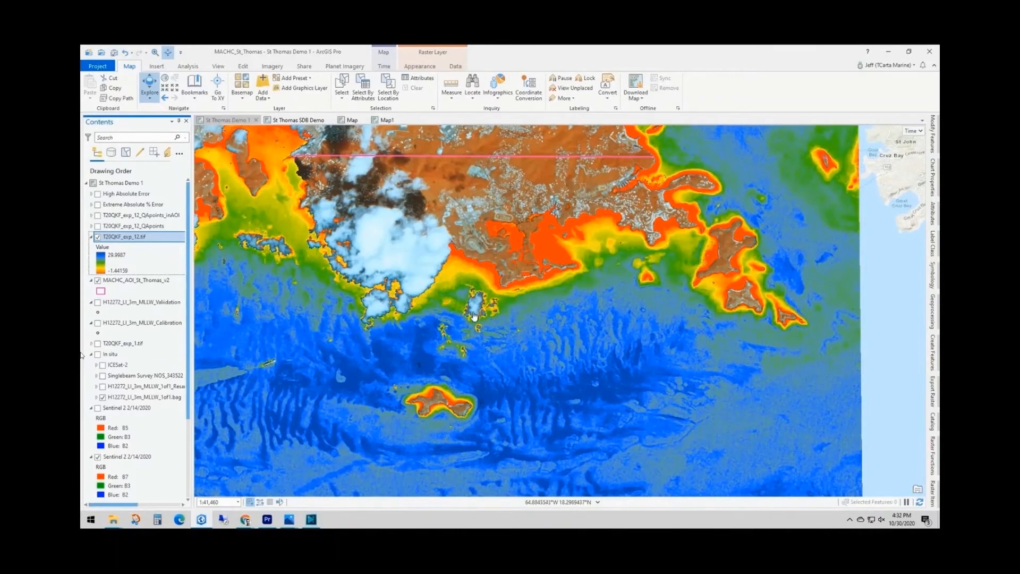
Examine the T20QKF_exp_12.tif depths close up along the shoreline of the eastern islands
{"action": "scroll", "coordinate": [368, 314], "scroll_direction": "up", "scroll_amount": 3}
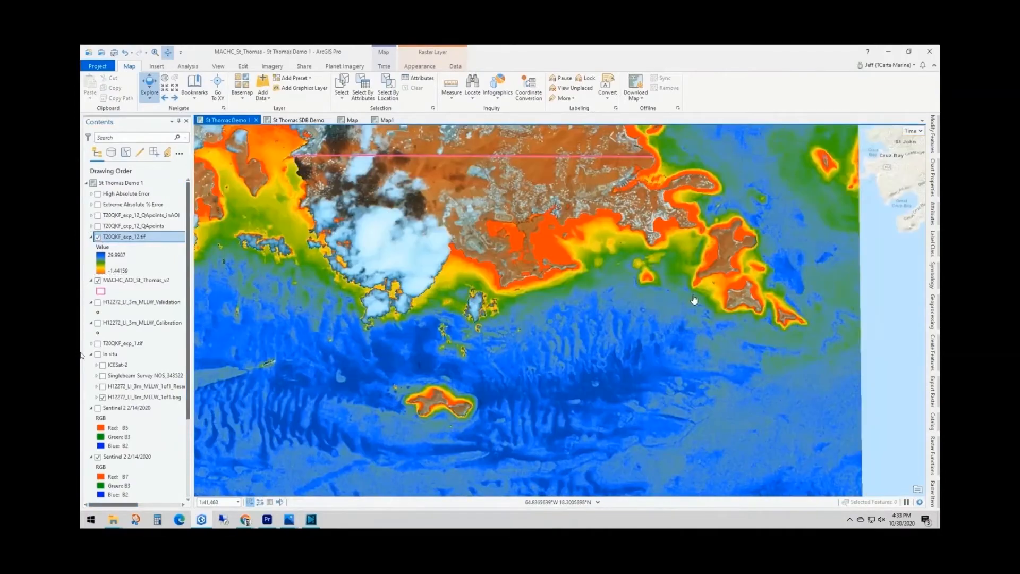
{"action": "scroll", "coordinate": [708, 265], "scroll_direction": "up", "scroll_amount": 2}
{"action": "scroll", "coordinate": [708, 265], "scroll_direction": "up", "scroll_amount": 3}
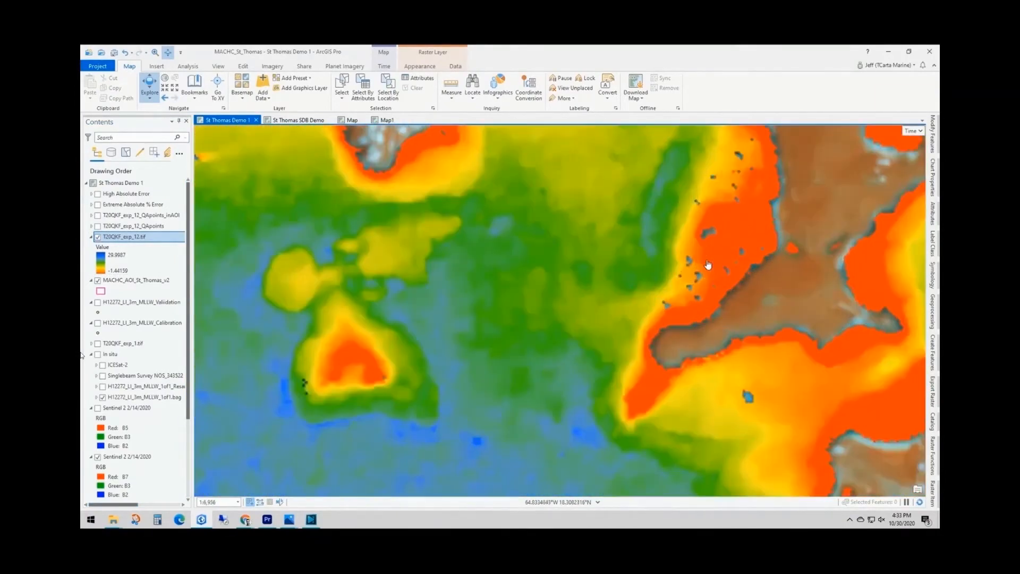
Compare the T20QKF_exp_12.tif depths with the underlying Sentinel 2 image around the eastern islands, leaving the depth raster displayed
{"action": "scroll", "coordinate": [710, 263], "scroll_direction": "up", "scroll_amount": 3}
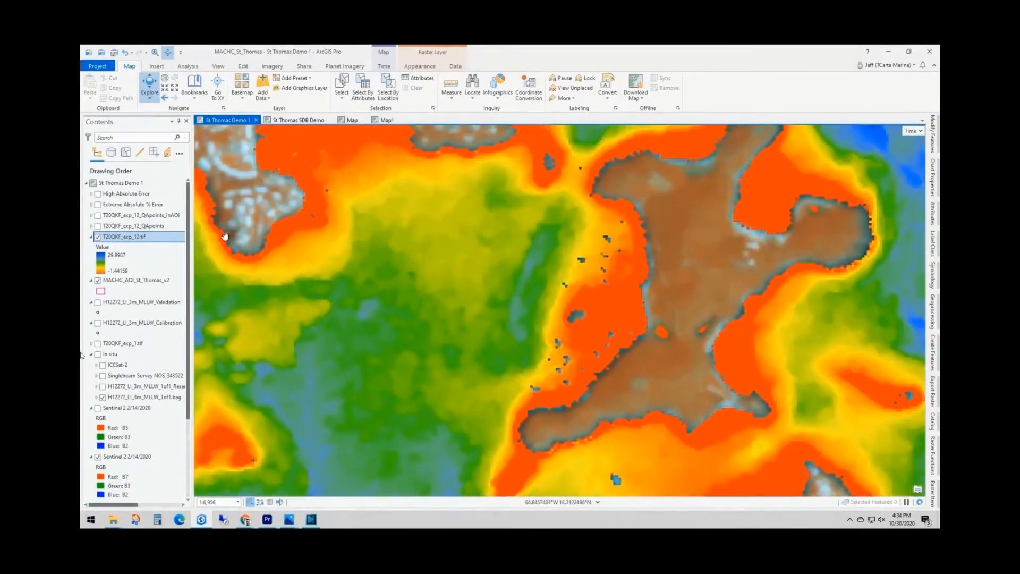
{"action": "left_click", "coordinate": [98, 237]}
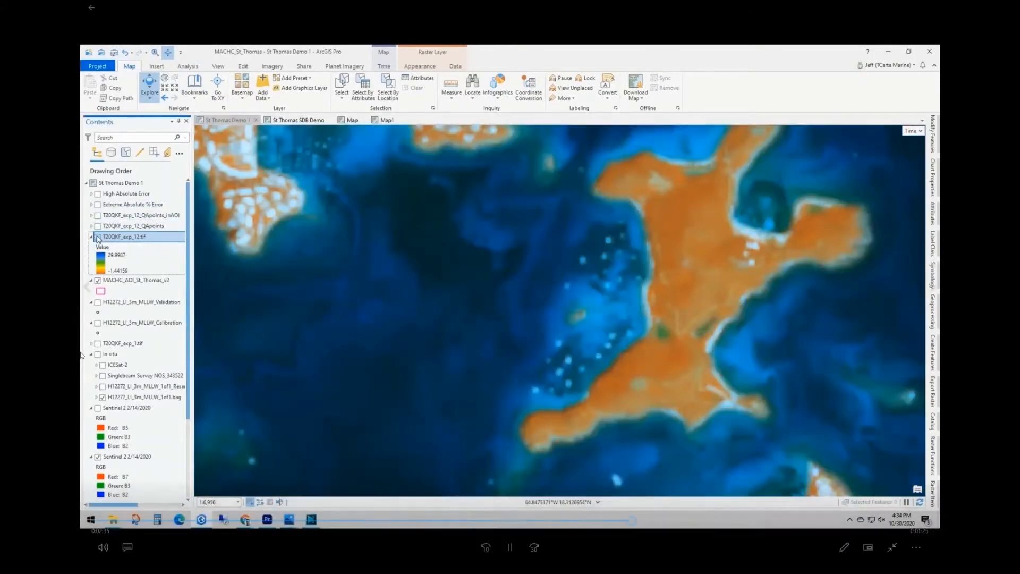
{"action": "left_click", "coordinate": [98, 237]}
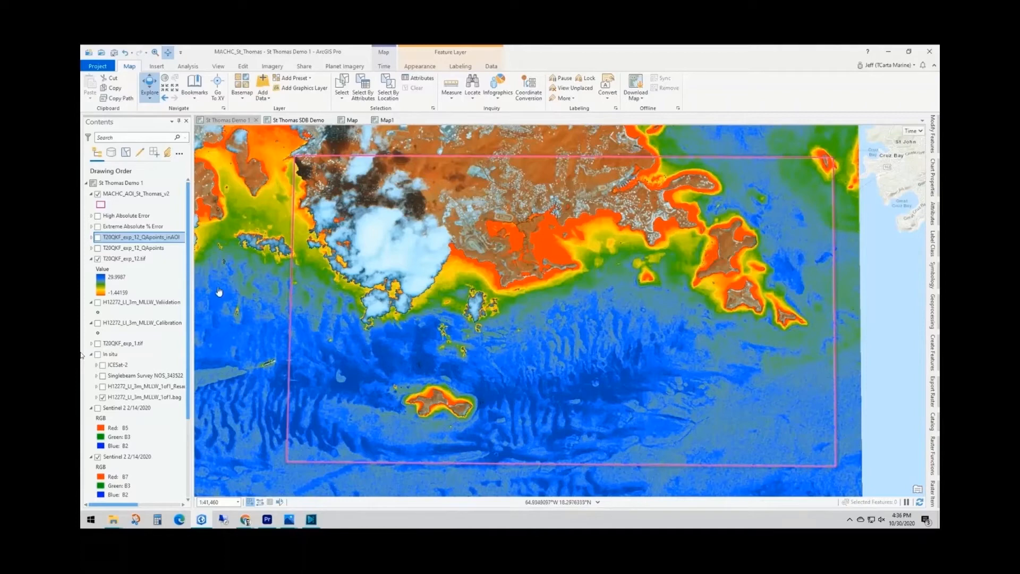
Open the attribute table of T20QKF_exp_12_QApoints_inAOI and create a histogram with statistics for the Error field
{"action": "right_click", "coordinate": [114, 239]}
{"action": "left_click", "coordinate": [146, 263]}
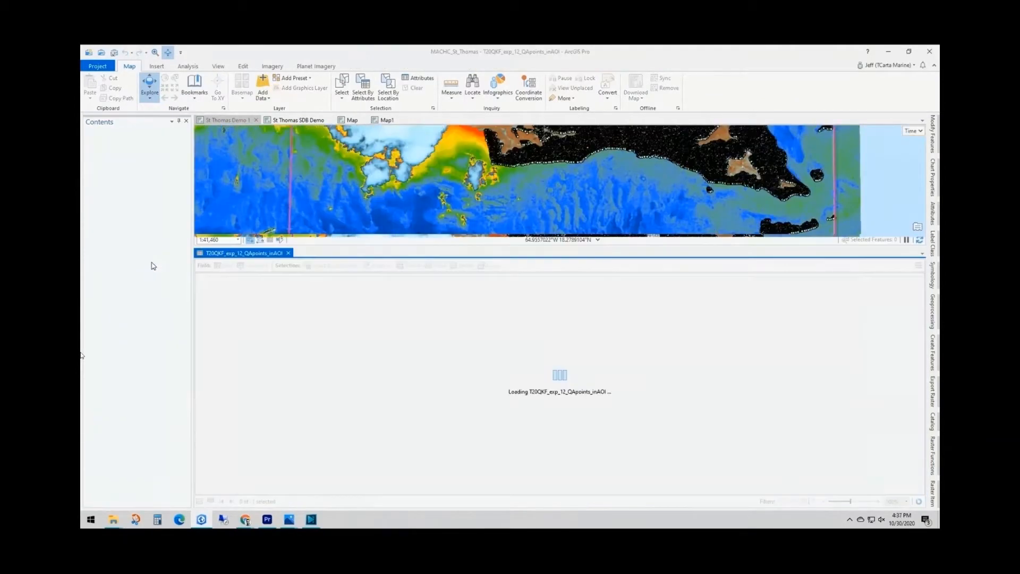
{"action": "right_click", "coordinate": [338, 277]}
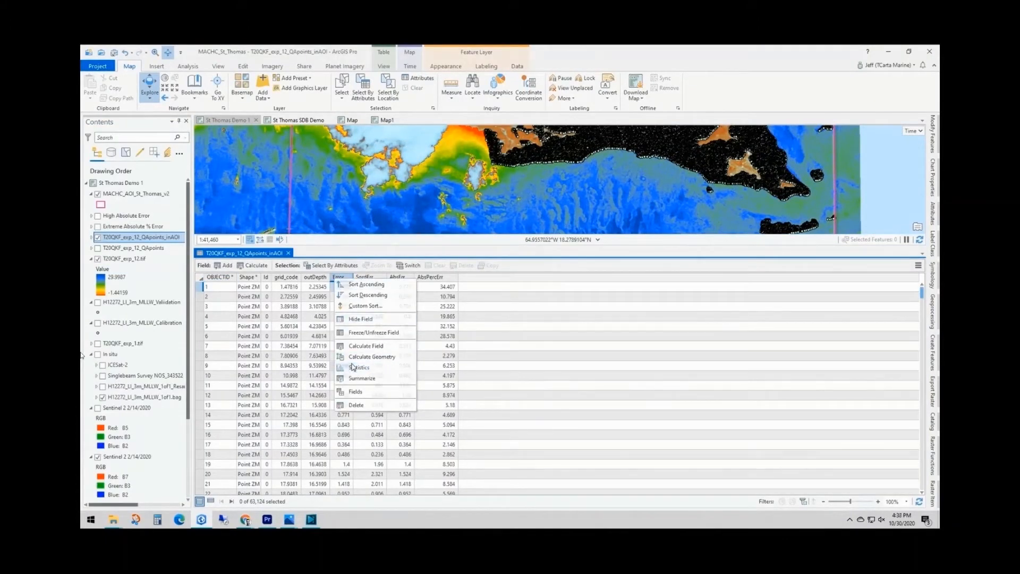
{"action": "left_click", "coordinate": [353, 367]}
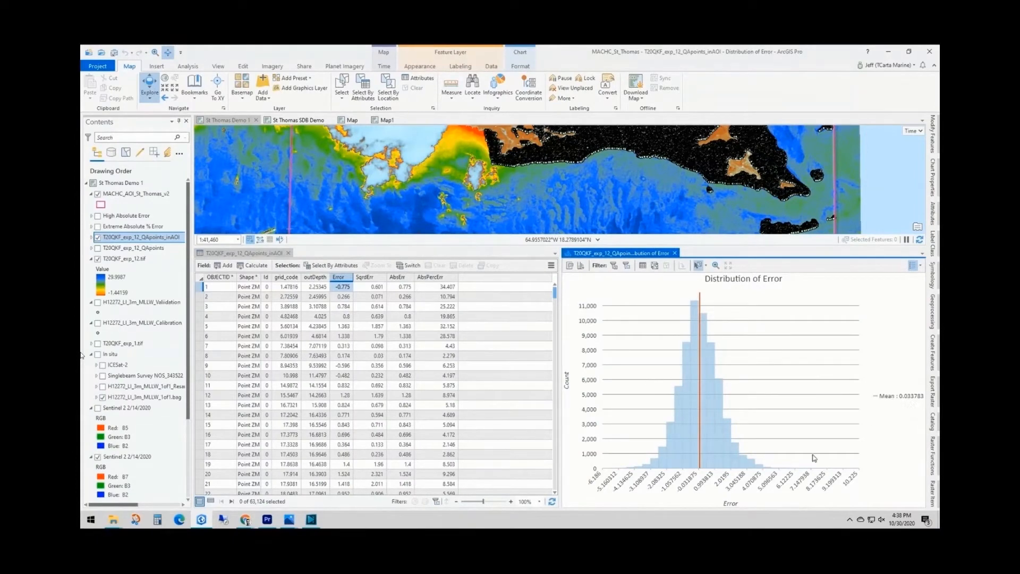
Select the points in the Error histogram's outlying tail bins, and display the High Absolute Error layer instead of the QA points
{"action": "left_click_drag", "start_coordinate": [864, 461], "coordinate": [775, 475]}
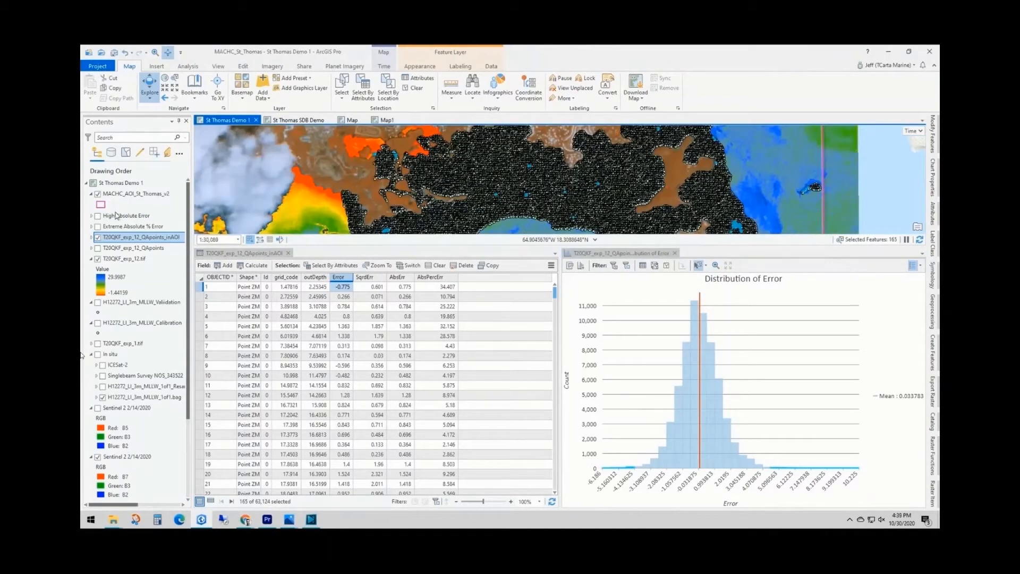
{"action": "left_click", "coordinate": [98, 215]}
{"action": "left_click", "coordinate": [98, 237]}
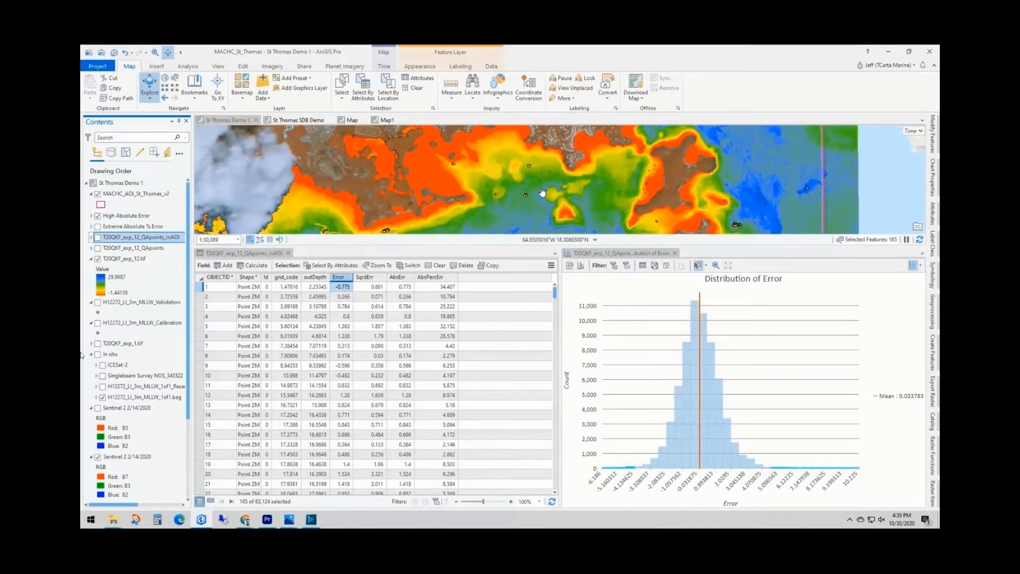
Create a histogram with statistics for the AbsPercErr field and select the points in its high-percentage bins
{"action": "right_click", "coordinate": [430, 277]}
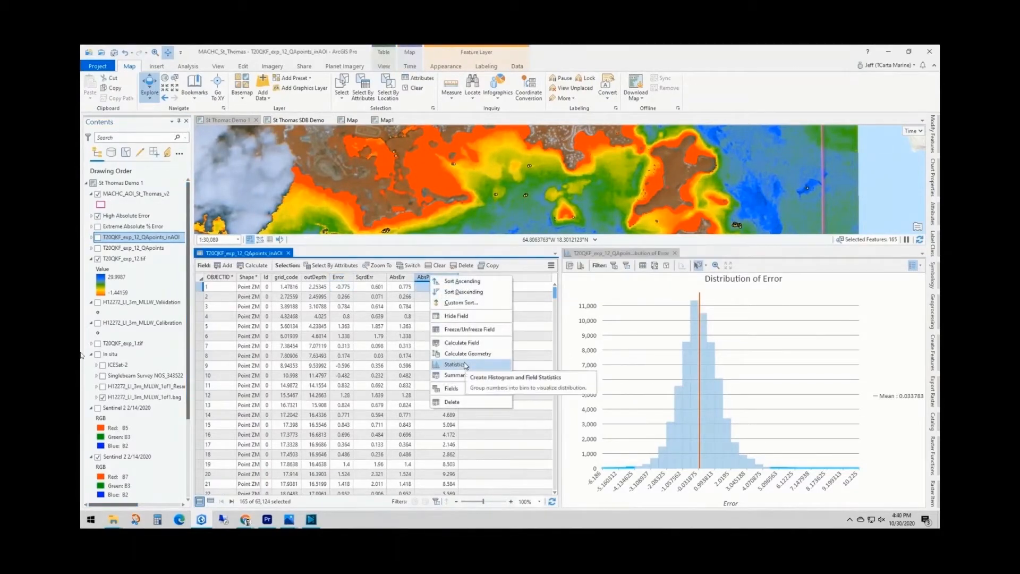
{"action": "left_click", "coordinate": [465, 365]}
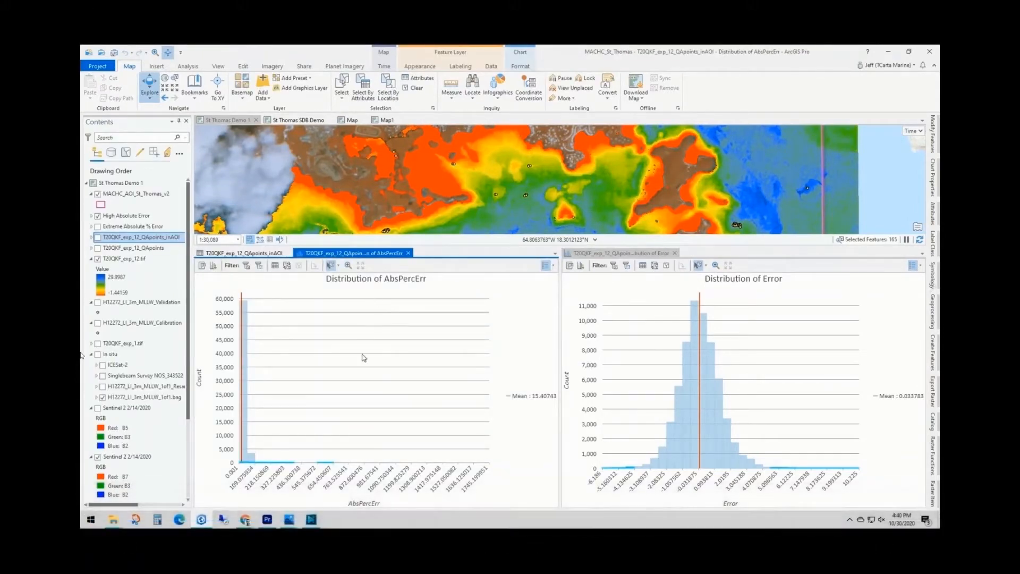
{"action": "left_click", "coordinate": [309, 349]}
{"action": "left_click_drag", "start_coordinate": [494, 457], "coordinate": [258, 470]}
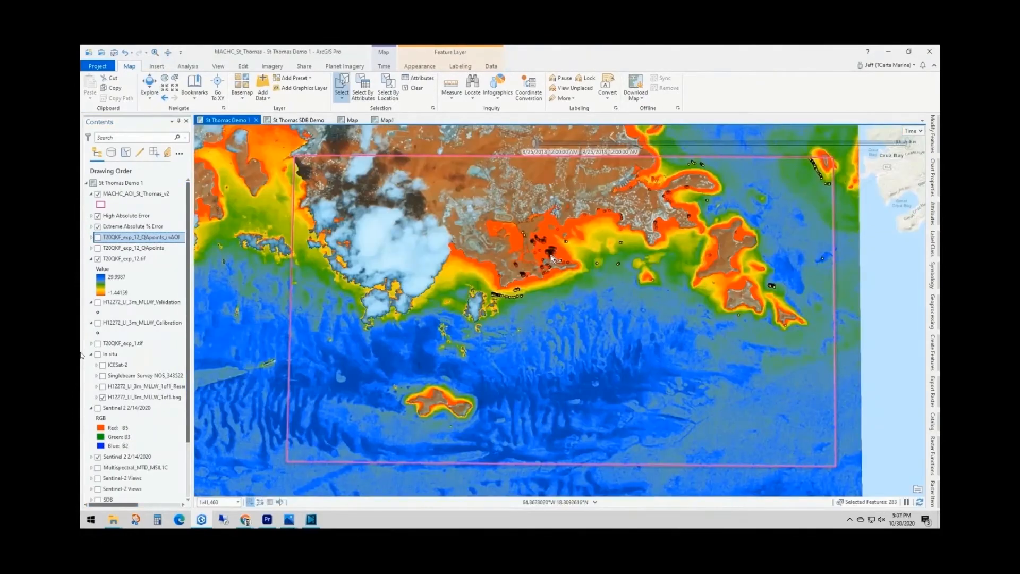
Hide T20QKF_exp_12.tif to view the high-error points over the Sentinel 2 image along the southern lagoon shoreline
{"action": "scroll", "coordinate": [556, 266], "scroll_direction": "up", "scroll_amount": 3}
{"action": "scroll", "coordinate": [557, 266], "scroll_direction": "up", "scroll_amount": 4}
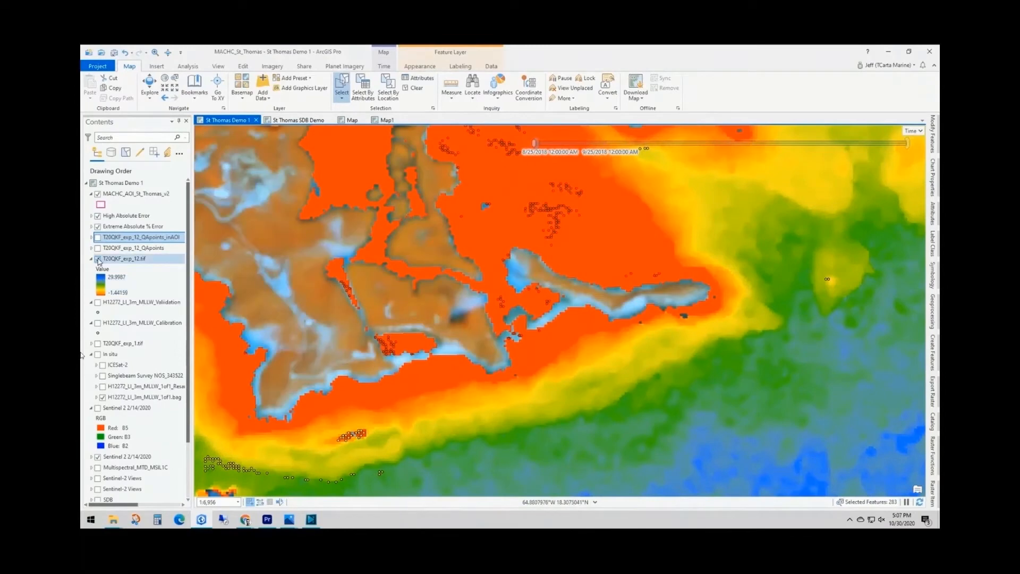
{"action": "left_click", "coordinate": [97, 259]}
Select the error-point cluster in the lagoon and the one on the reef to the south, and clear the selection
{"action": "left_click", "coordinate": [516, 174]}
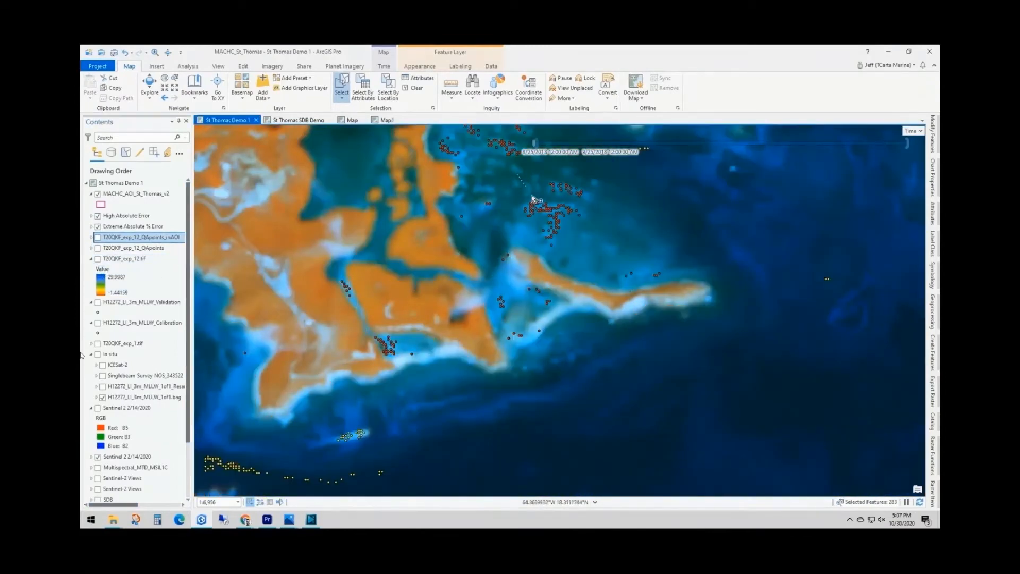
{"action": "mouse_move", "coordinate": [603, 191]}
{"action": "left_mouse_down"}
{"action": "mouse_move", "coordinate": [606, 179]}
{"action": "mouse_move", "coordinate": [583, 262]}
{"action": "mouse_move", "coordinate": [518, 237]}
{"action": "left_mouse_up"}
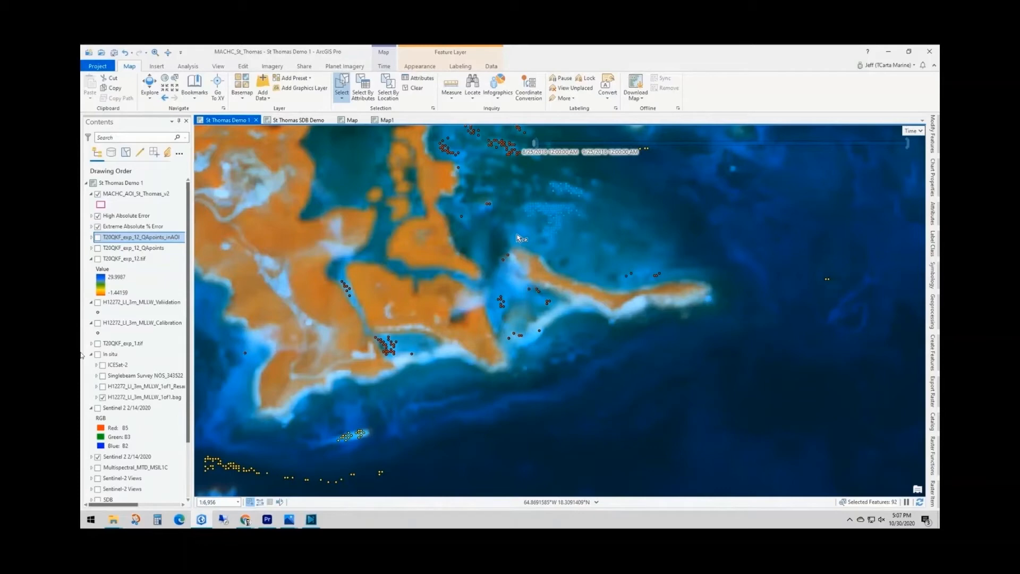
{"action": "left_click", "coordinate": [518, 238]}
{"action": "left_click_drag", "start_coordinate": [318, 408], "coordinate": [380, 453]}
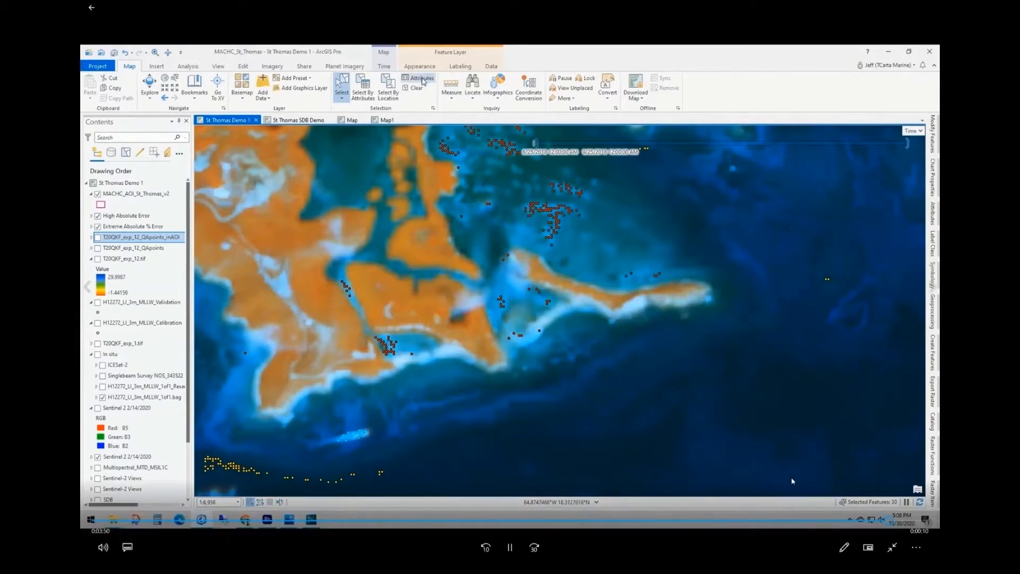
{"action": "left_click", "coordinate": [416, 90]}
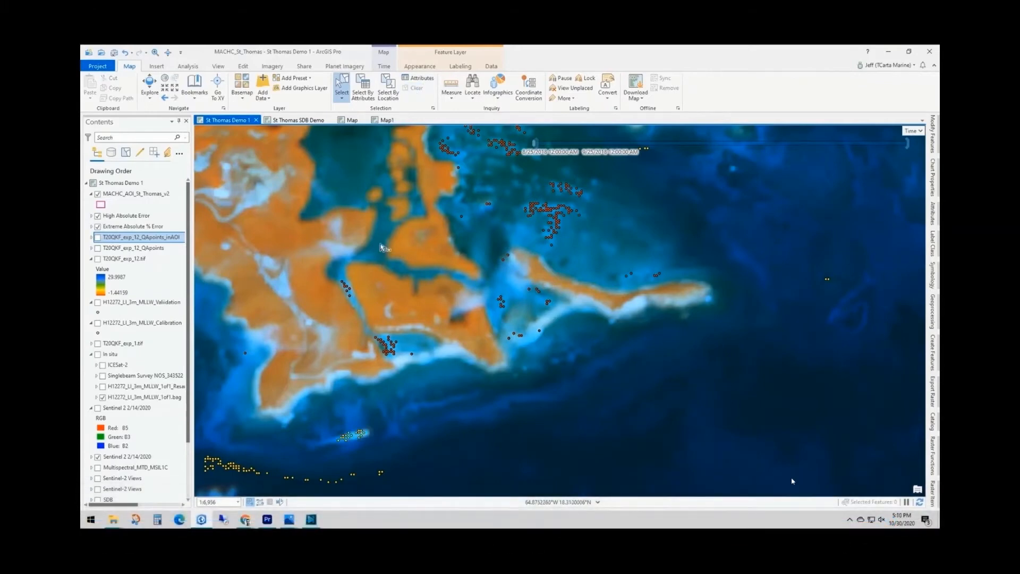
Display T20QKF_exp_12.tif again beneath the error points across the wider St Thomas area
{"action": "scroll", "coordinate": [439, 290], "scroll_direction": "down", "scroll_amount": 3}
{"action": "scroll", "coordinate": [439, 290], "scroll_direction": "down", "scroll_amount": 3}
{"action": "left_click", "coordinate": [97, 259]}
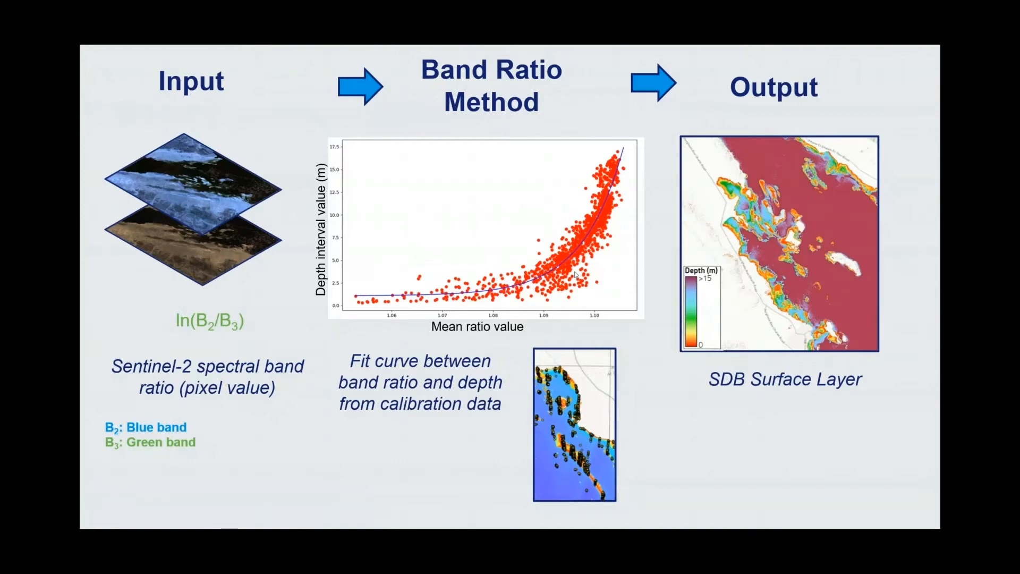
{"action": "key", "text": "Right"}
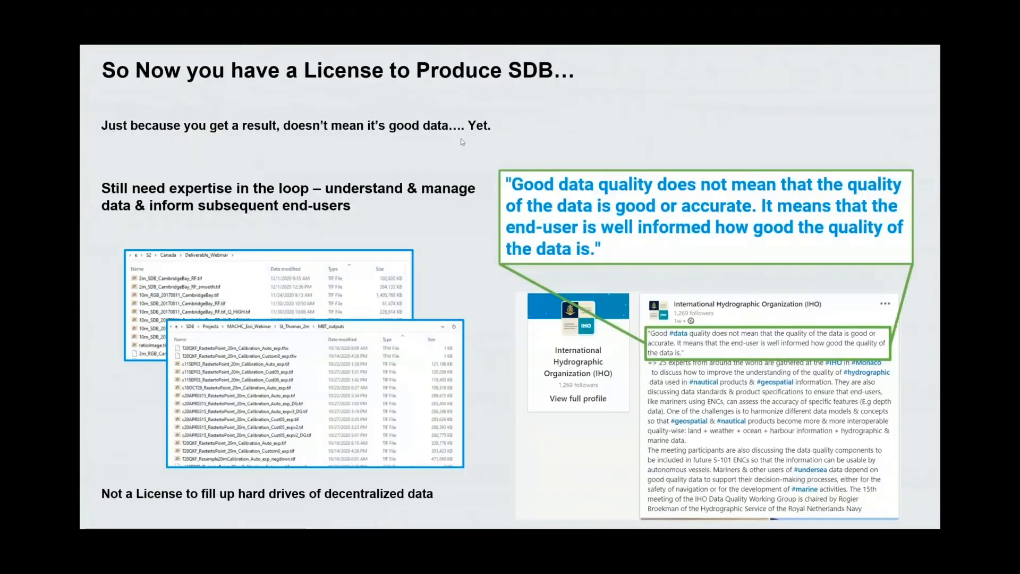
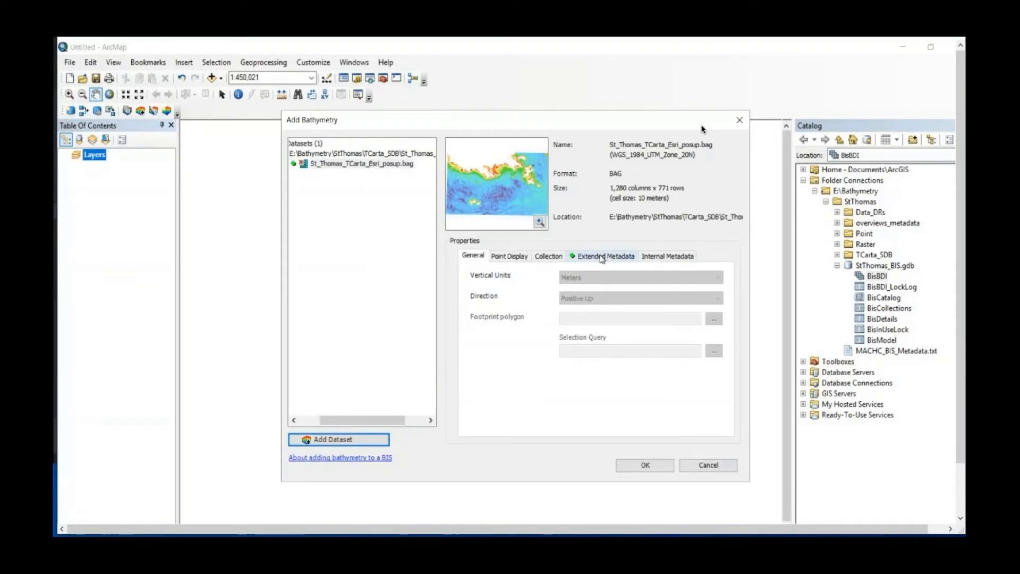
In ArcMap, review the extended and internal metadata of St_Thomas_TCarta_Esri_posup.bag, including its abstract and responsible organization
{"action": "left_click", "coordinate": [602, 258]}
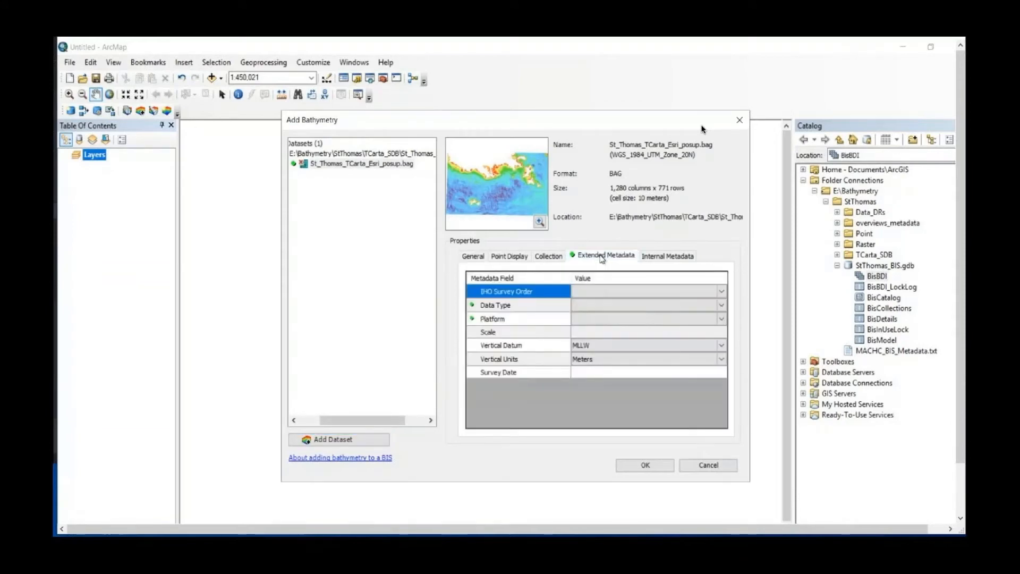
{"action": "left_click", "coordinate": [651, 258]}
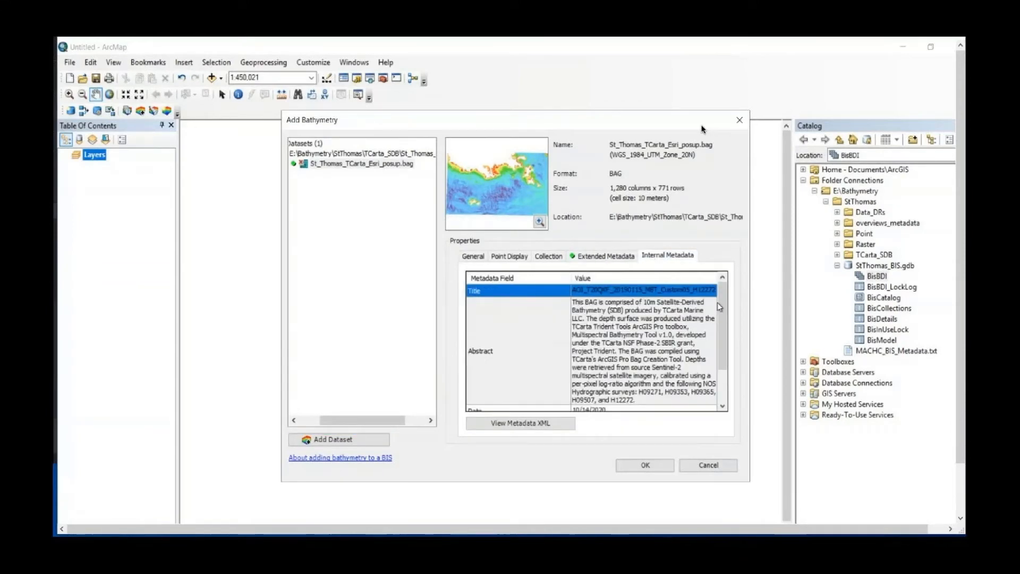
{"action": "left_click_drag", "start_coordinate": [721, 304], "coordinate": [715, 346]}
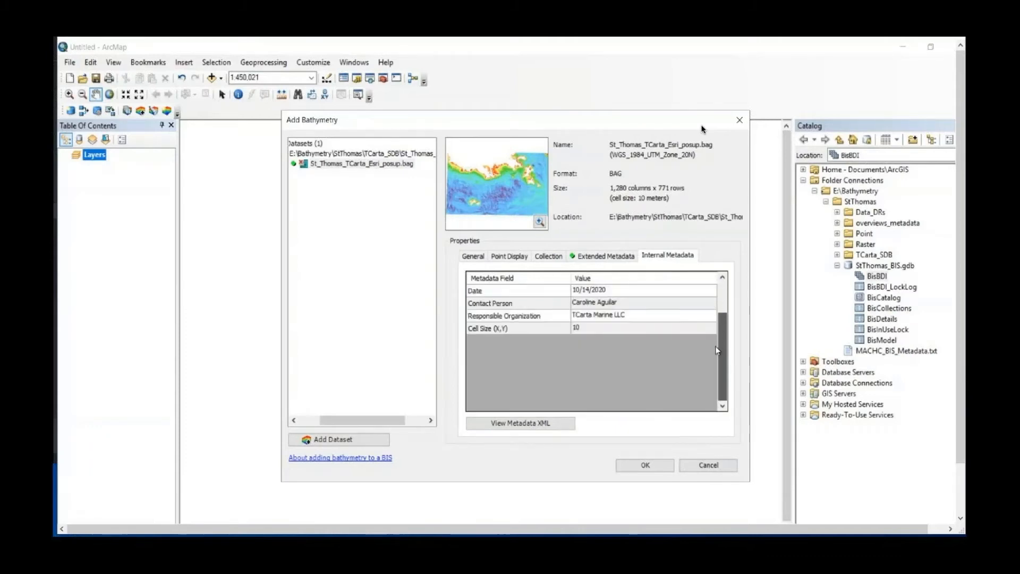
{"action": "left_click_drag", "start_coordinate": [715, 340], "coordinate": [712, 305]}
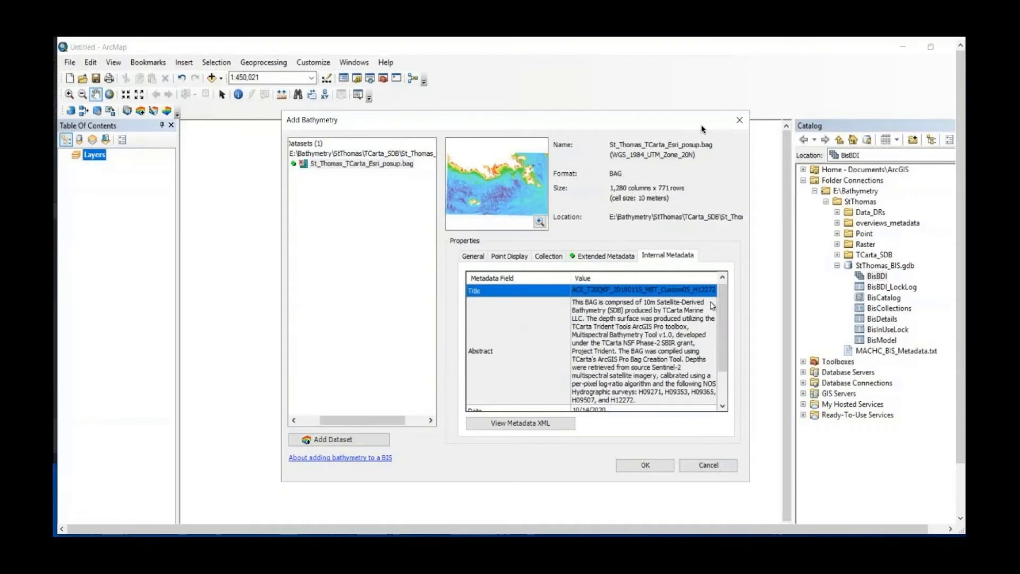
Set the dataset's extended metadata to Data Type SDB and Platform other, and add it to the BIS
{"action": "left_click", "coordinate": [597, 257]}
{"action": "left_click", "coordinate": [707, 305]}
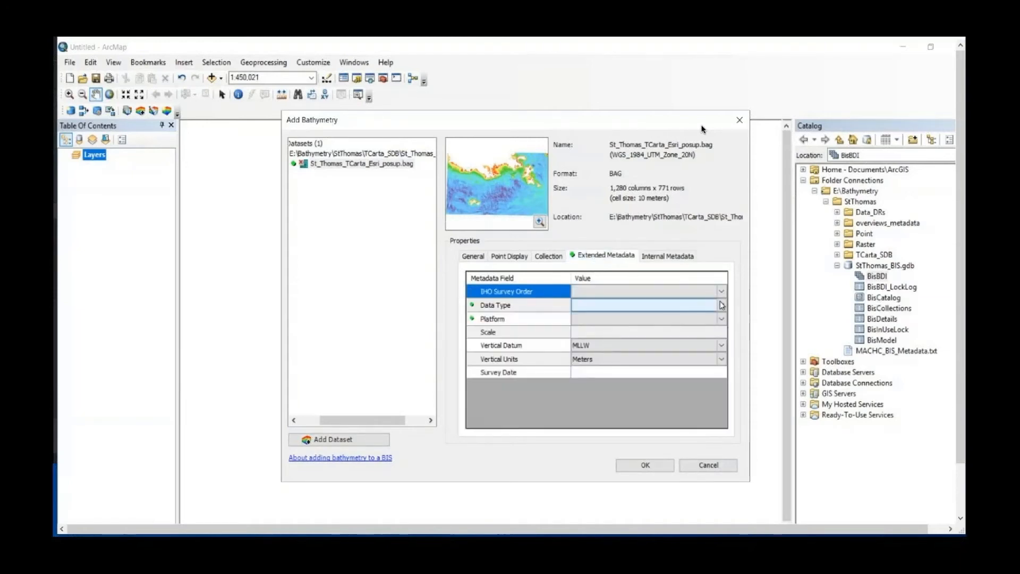
{"action": "left_click", "coordinate": [722, 305]}
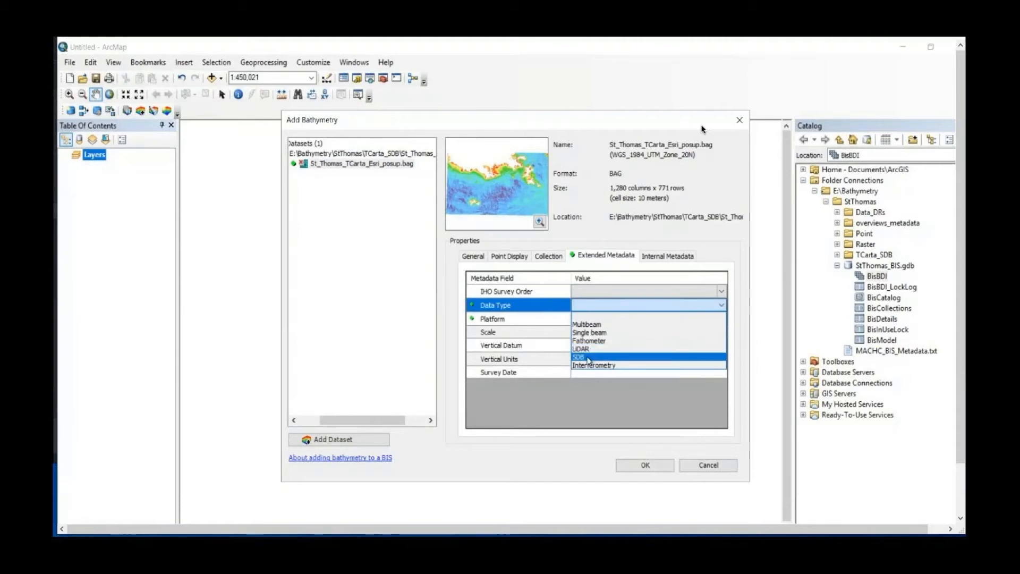
{"action": "left_click", "coordinate": [588, 357]}
{"action": "left_click", "coordinate": [723, 319]}
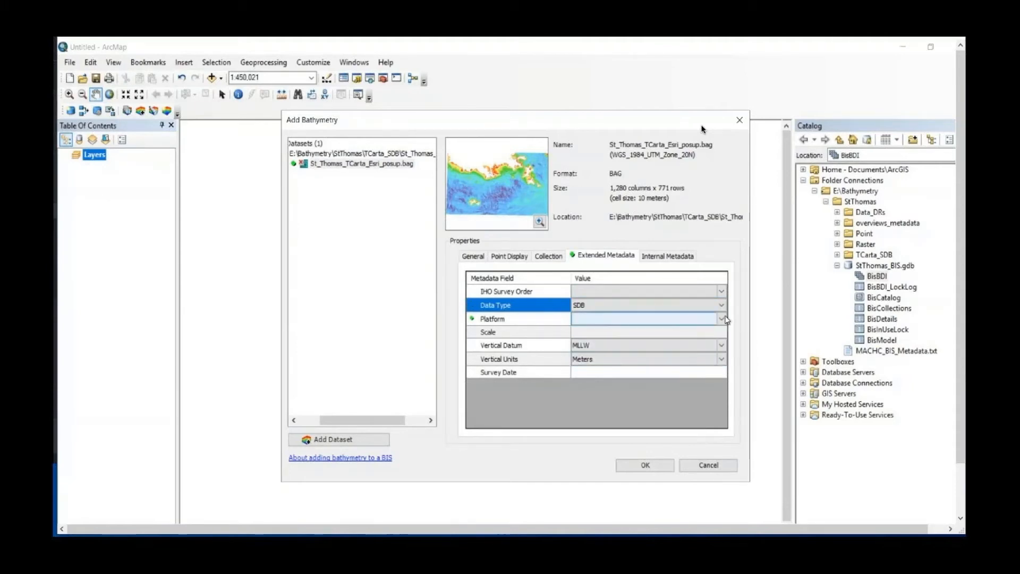
{"action": "left_click", "coordinate": [723, 319]}
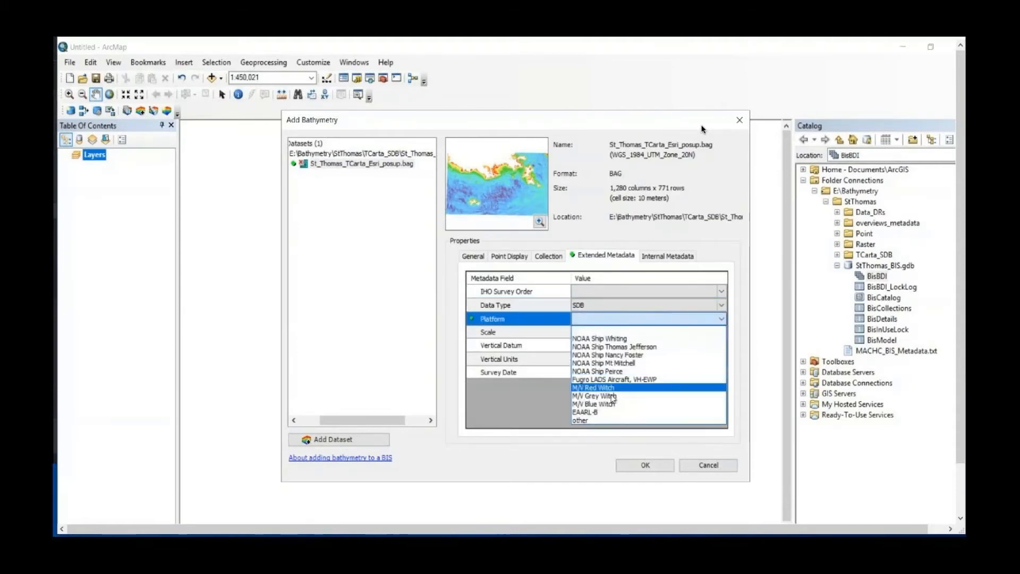
{"action": "left_click", "coordinate": [603, 422]}
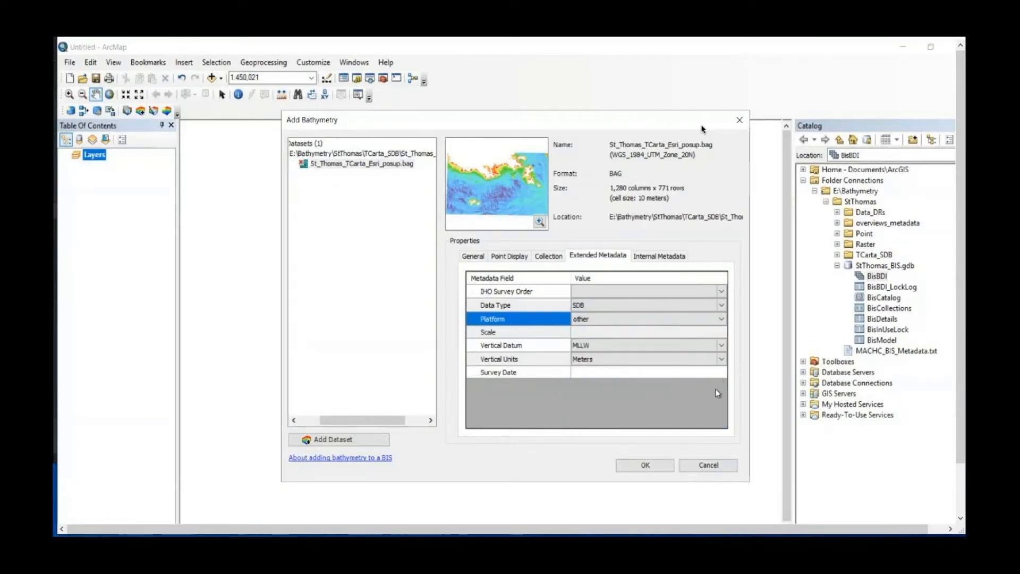
{"action": "left_click", "coordinate": [646, 466]}
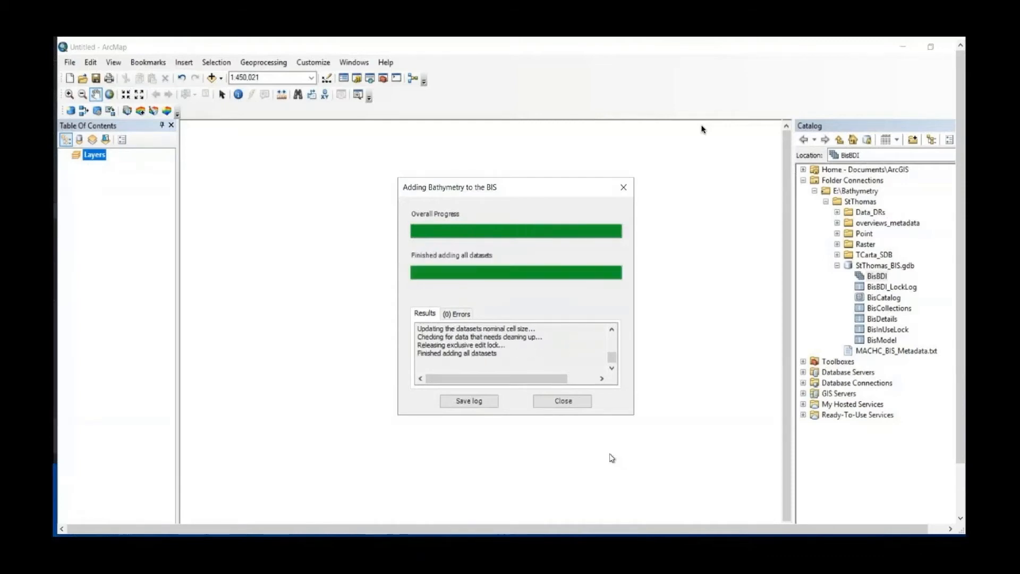
{"action": "left_click", "coordinate": [570, 406]}
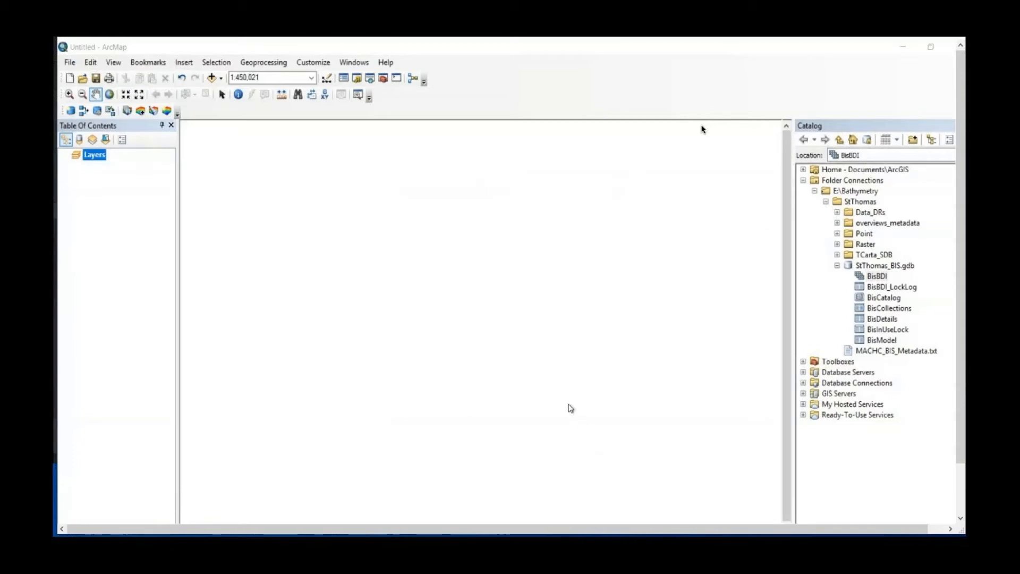
Explore the BIS bathymetry, select the St_Thomas_TCarta_Esri dataset, and filter the datasets by Data Type SDB
{"action": "left_click", "coordinate": [154, 115]}
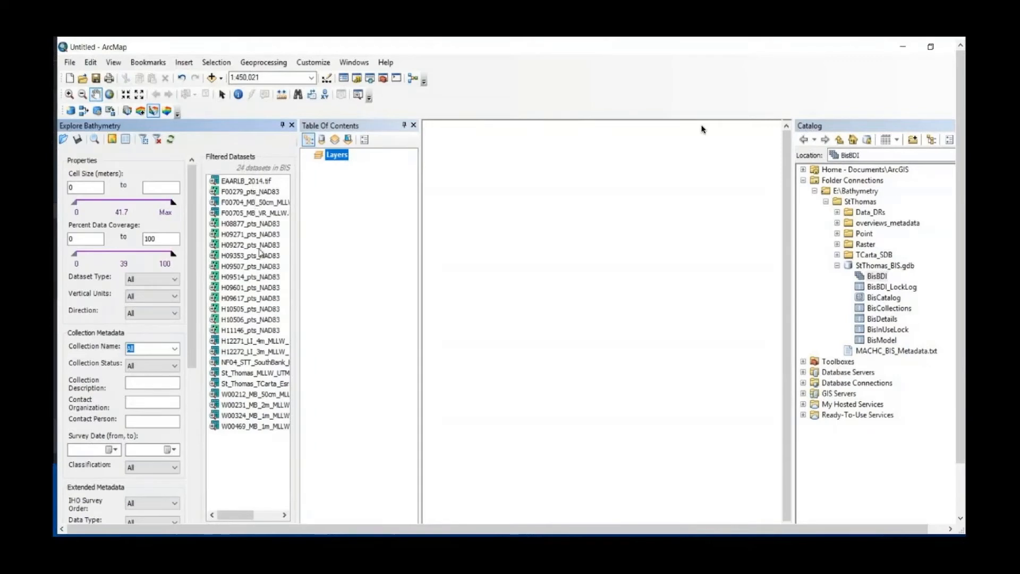
{"action": "left_click", "coordinate": [269, 387]}
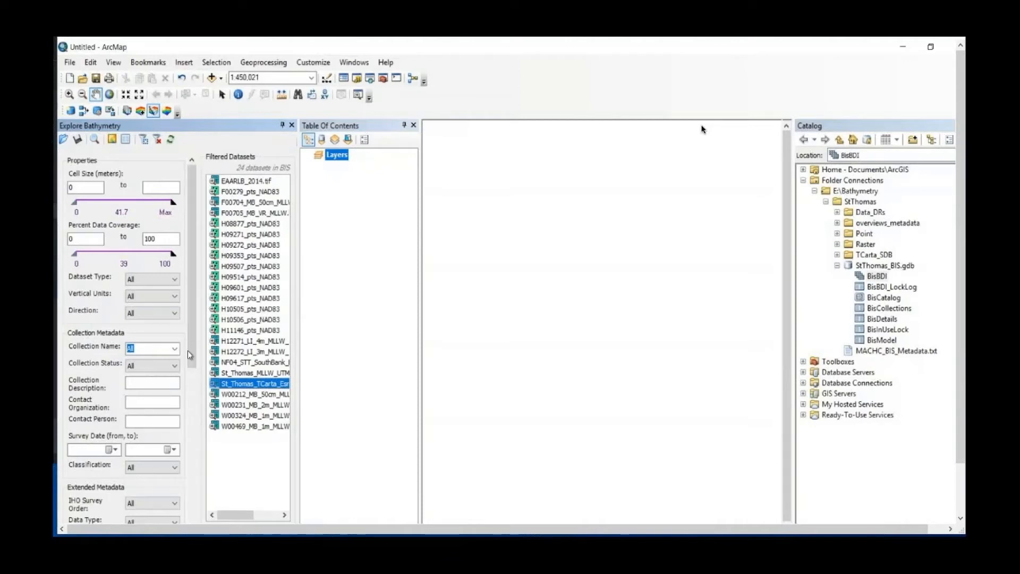
{"action": "left_click_drag", "start_coordinate": [187, 351], "coordinate": [198, 494]}
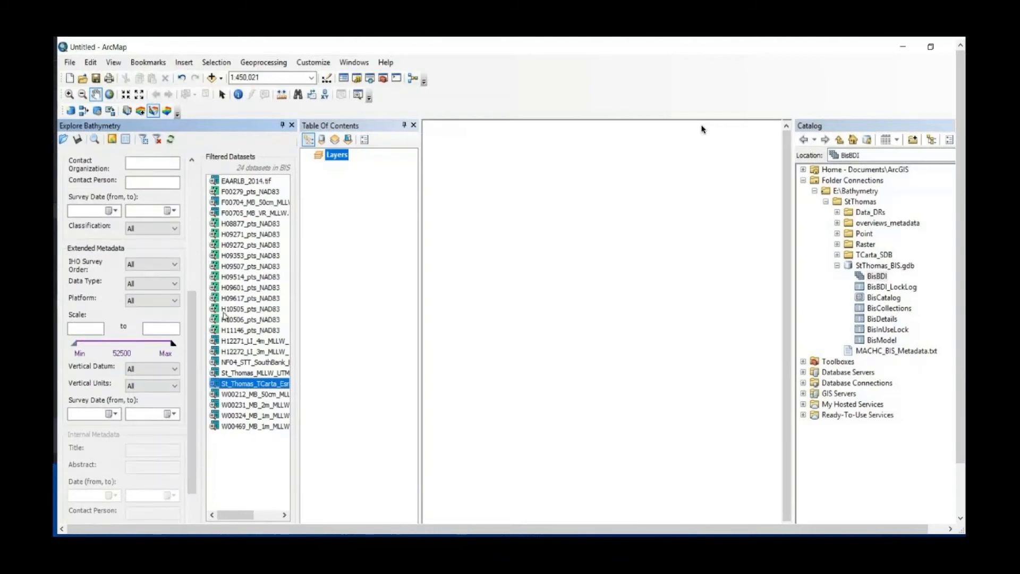
{"action": "left_click", "coordinate": [175, 284]}
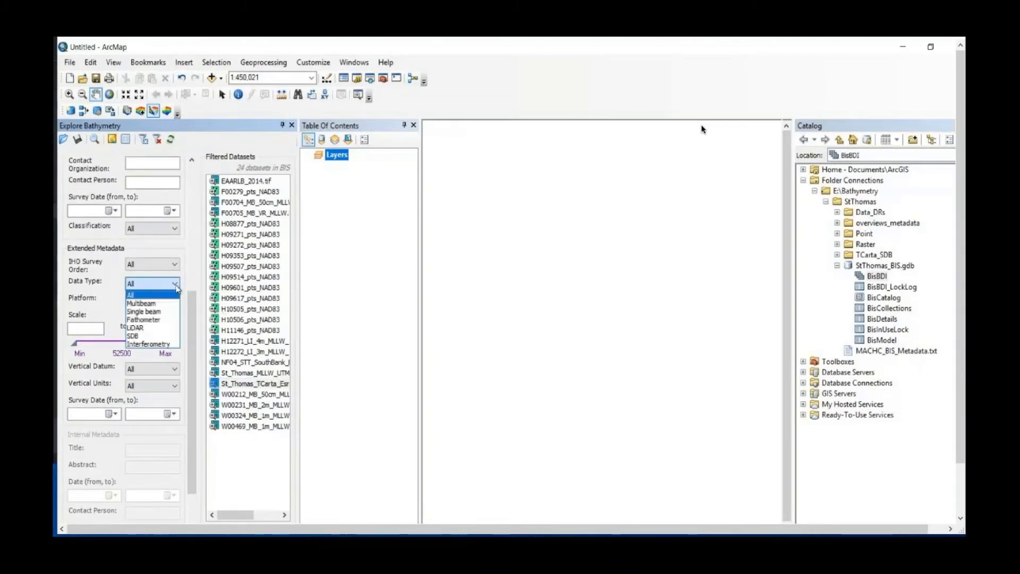
{"action": "left_click", "coordinate": [138, 336]}
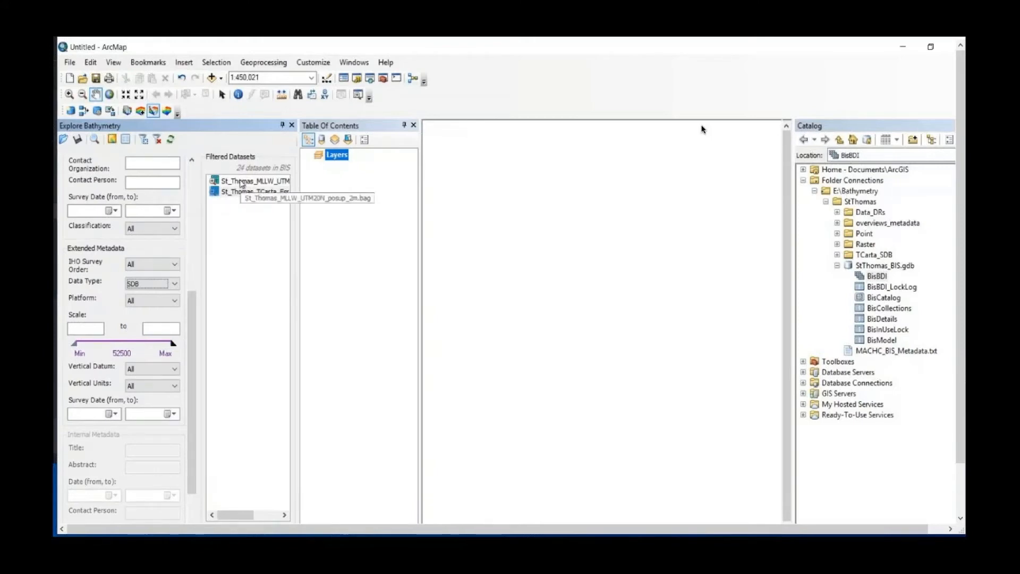
Open Compose Surface for the filtered SDB datasets, collapse Explore Bathymetry, and widen the sorted datasets area
{"action": "left_click", "coordinate": [112, 140]}
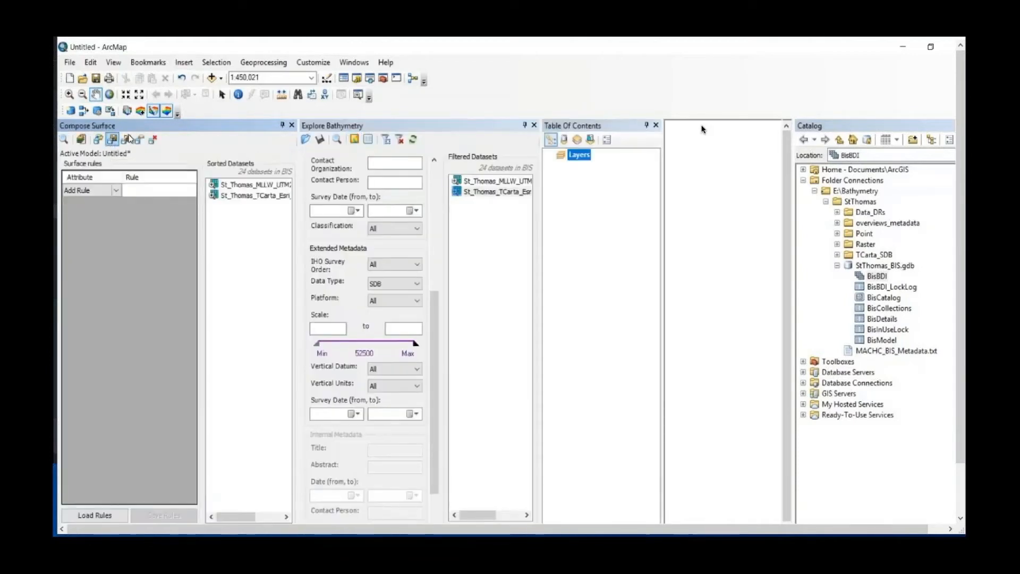
{"action": "left_click", "coordinate": [525, 124]}
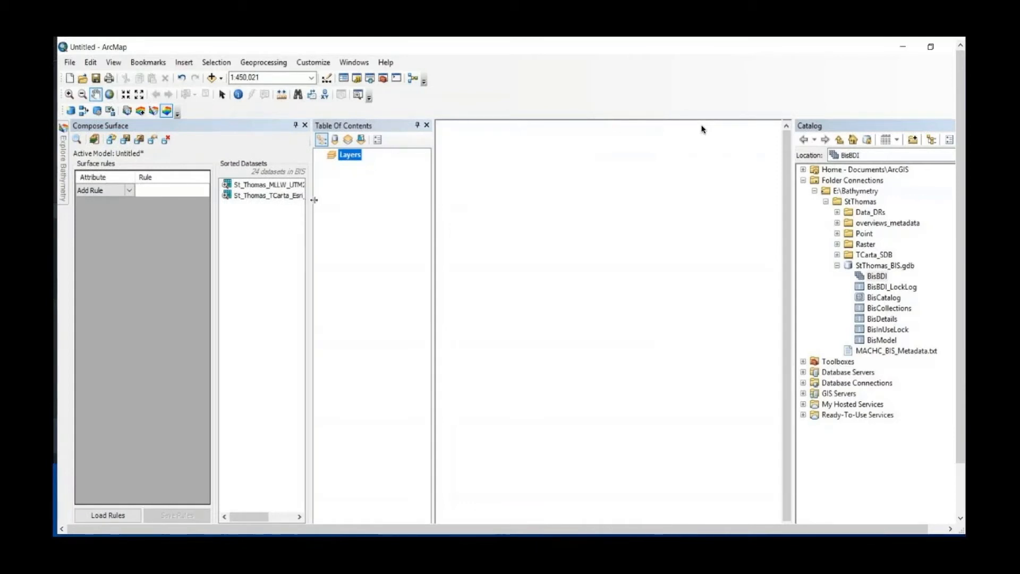
{"action": "left_click_drag", "start_coordinate": [312, 202], "coordinate": [335, 194]}
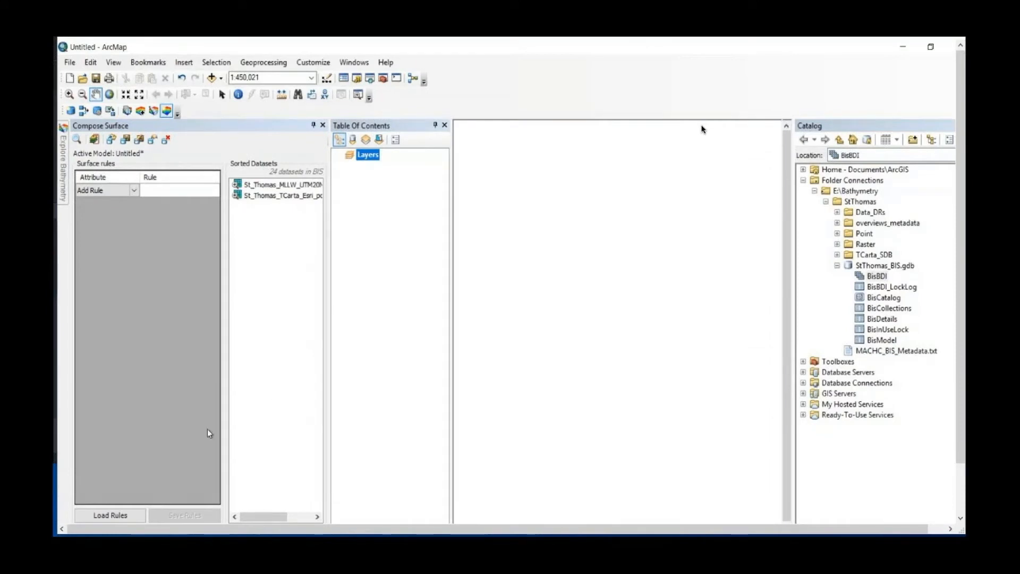
Add an Int.Cell Size (X,Y) surface rule that prioritizes Minimum over Maximum, and preview the composed surface with its image displayed
{"action": "left_click", "coordinate": [135, 190]}
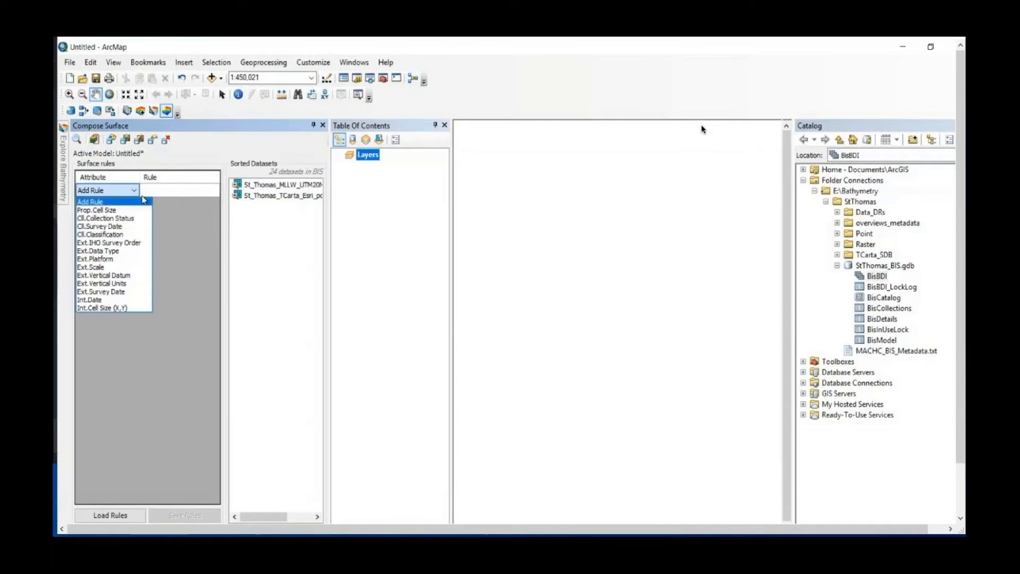
{"action": "left_click", "coordinate": [129, 309]}
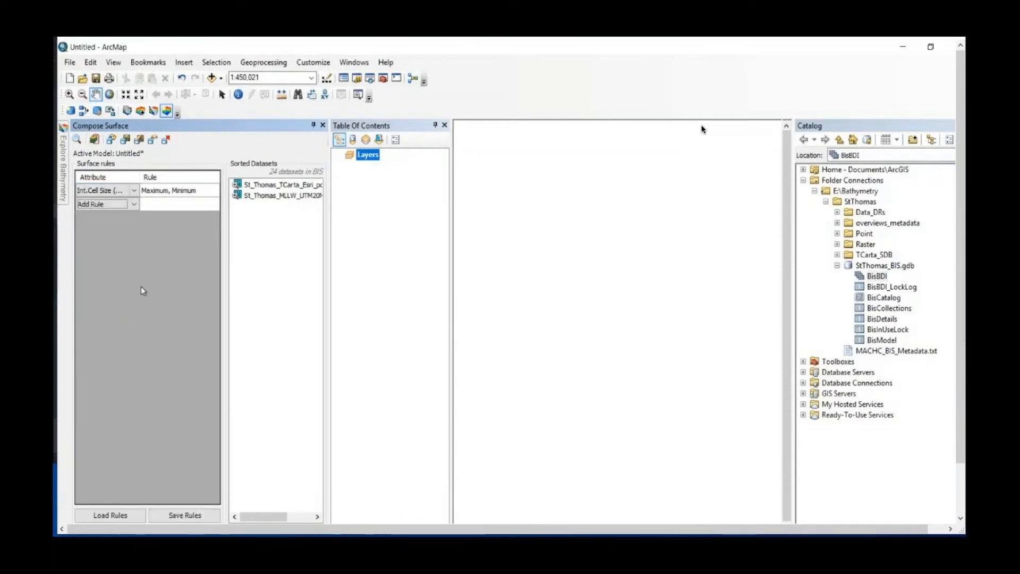
{"action": "left_click", "coordinate": [197, 194]}
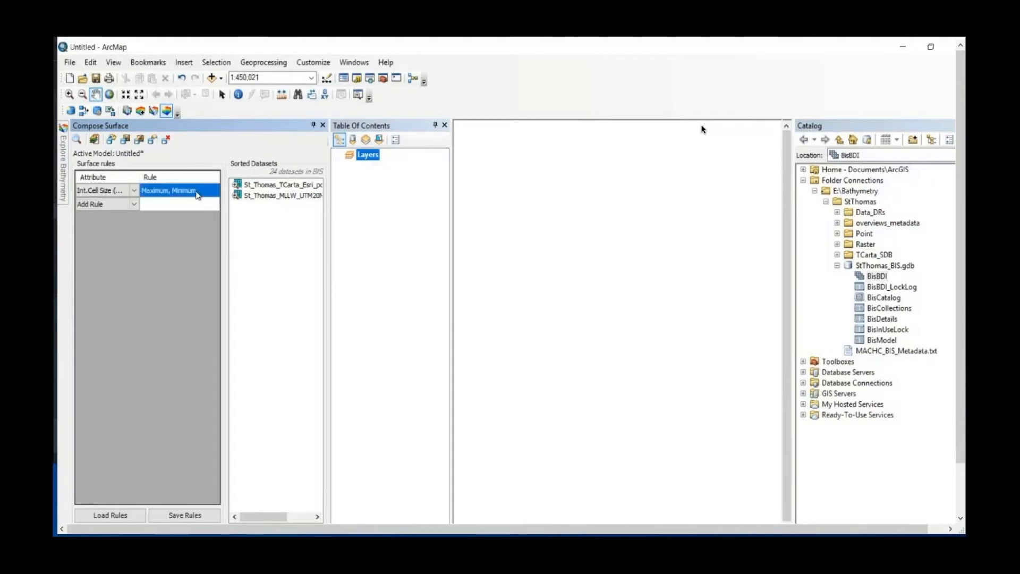
{"action": "left_click", "coordinate": [467, 263]}
{"action": "left_click", "coordinate": [576, 300]}
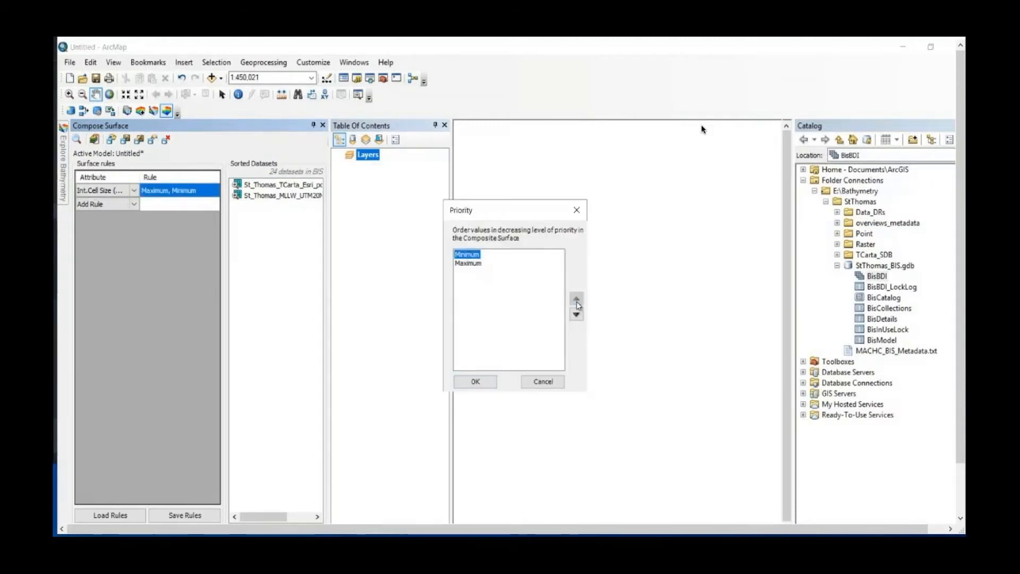
{"action": "left_click", "coordinate": [476, 382]}
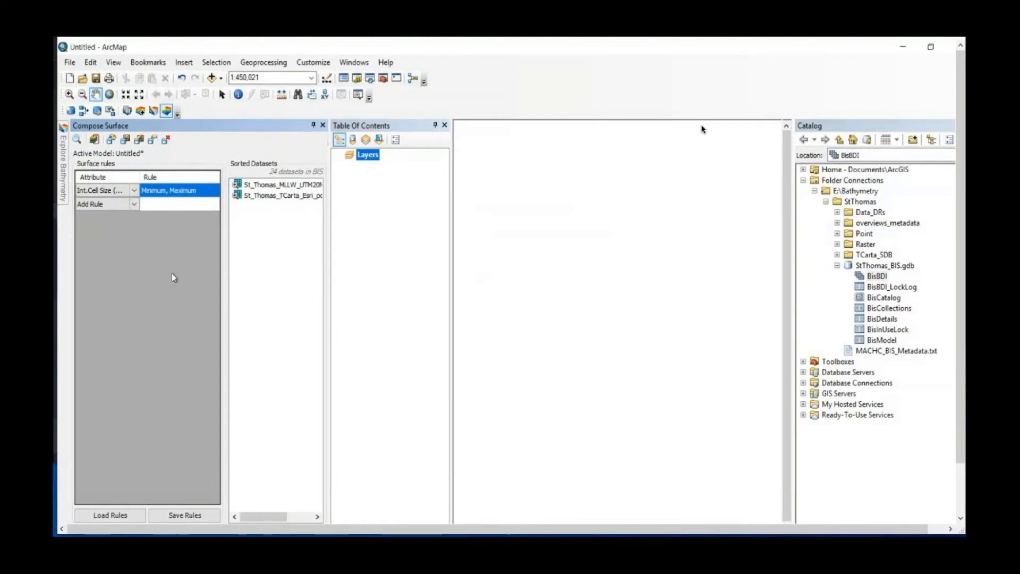
{"action": "left_click", "coordinate": [77, 140]}
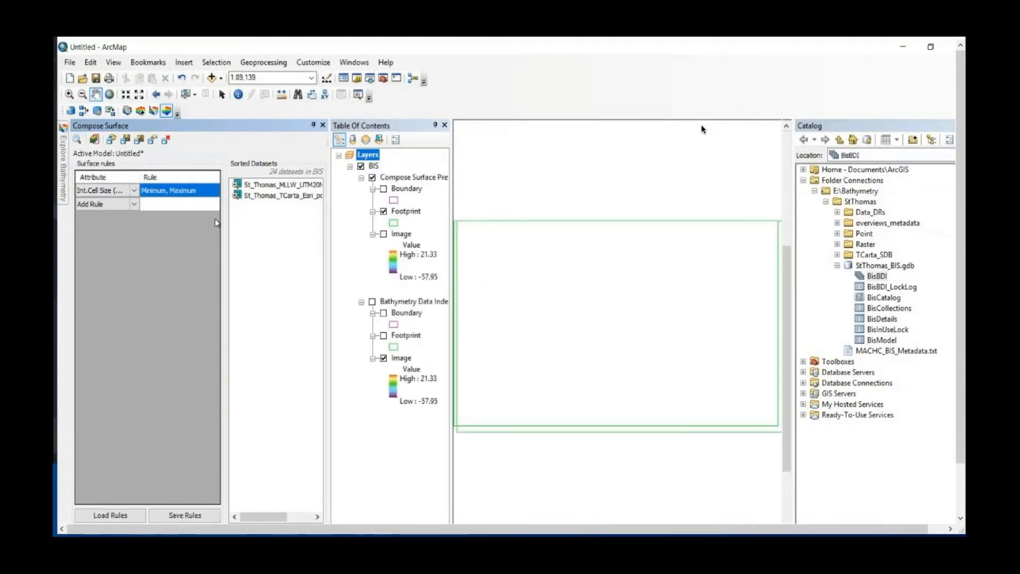
{"action": "left_click", "coordinate": [384, 234]}
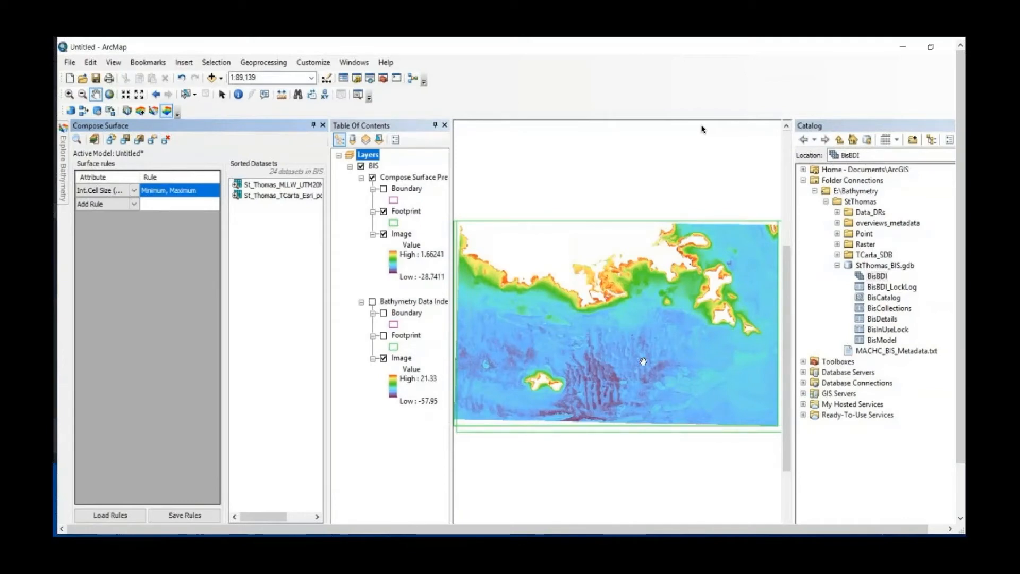
Export the Compose Surface Preview image as SDB_surface.tif with LZW compression, and add the exported raster to the map
{"action": "left_click", "coordinate": [400, 235]}
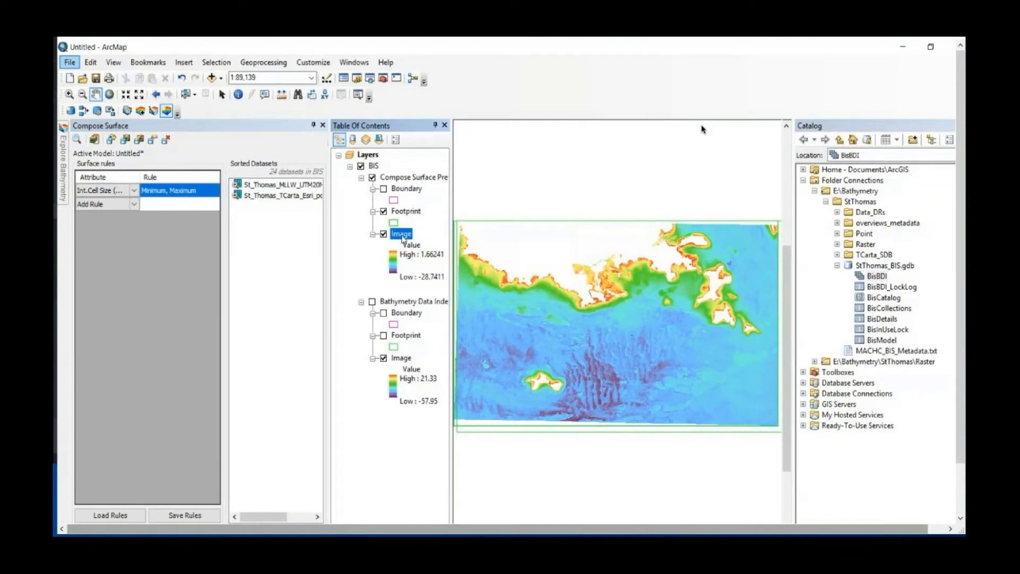
{"action": "right_click", "coordinate": [402, 238]}
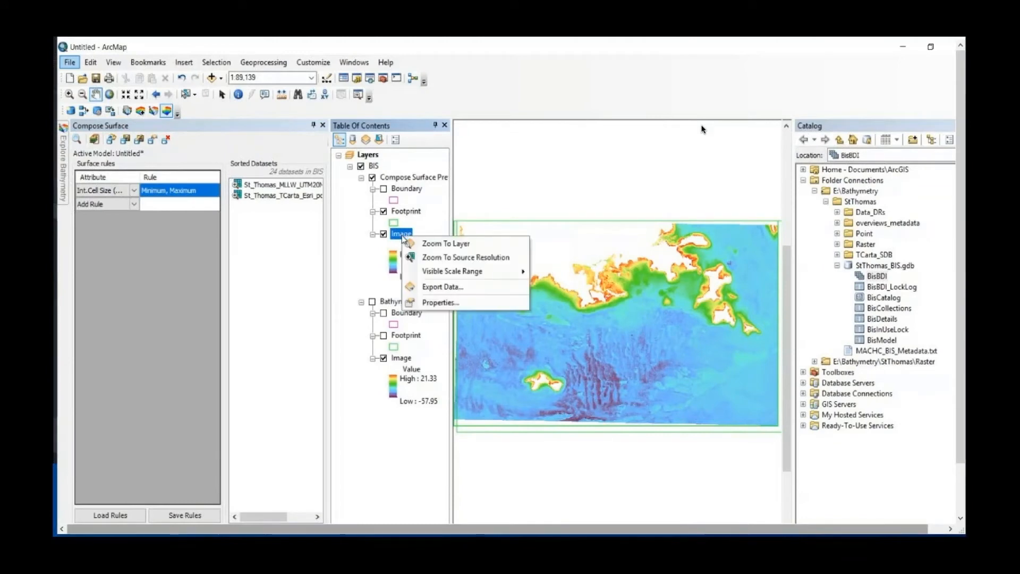
{"action": "left_click", "coordinate": [430, 288]}
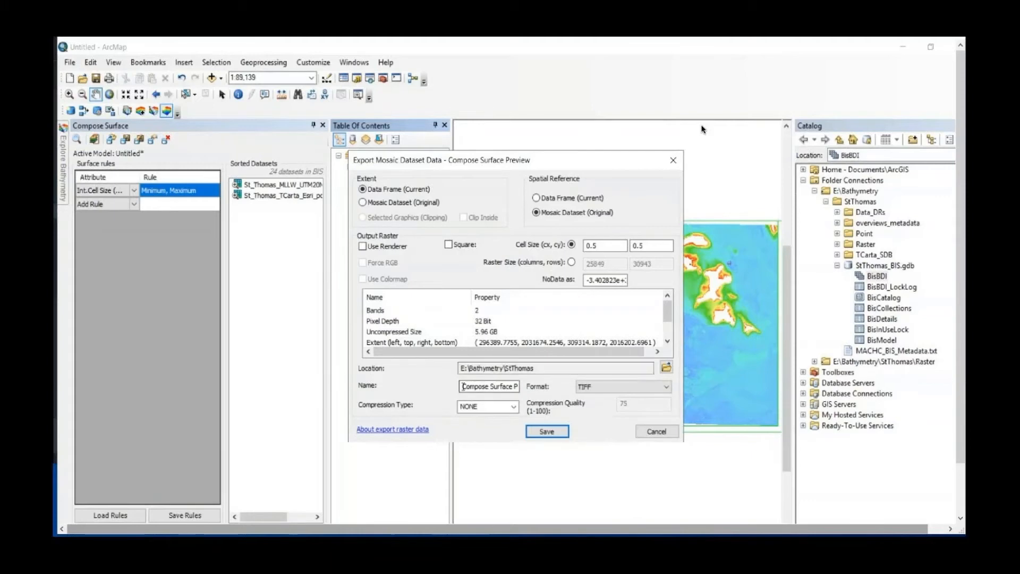
{"action": "left_click_drag", "start_coordinate": [460, 386], "coordinate": [529, 388]}
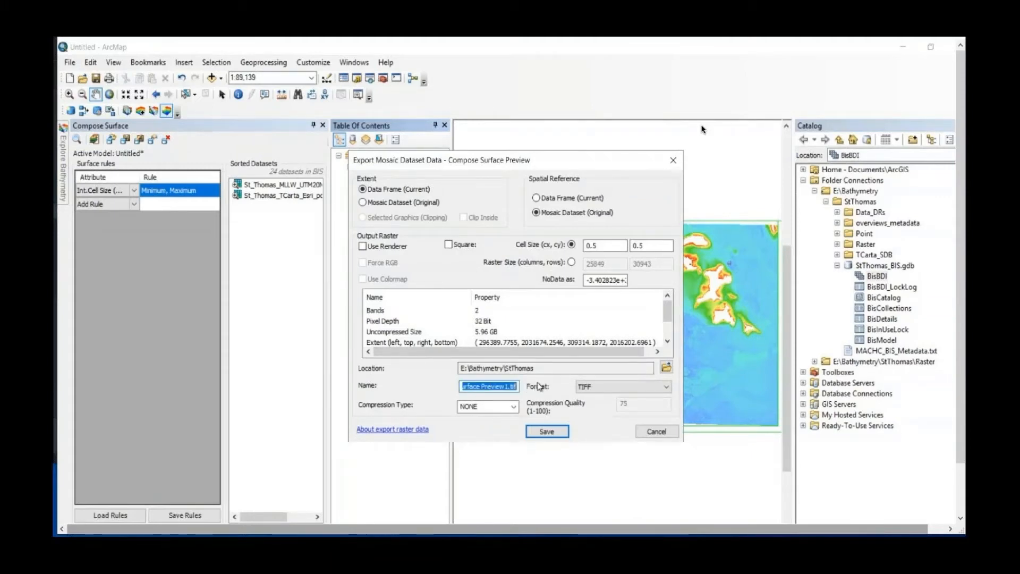
{"action": "type", "text": "S"}
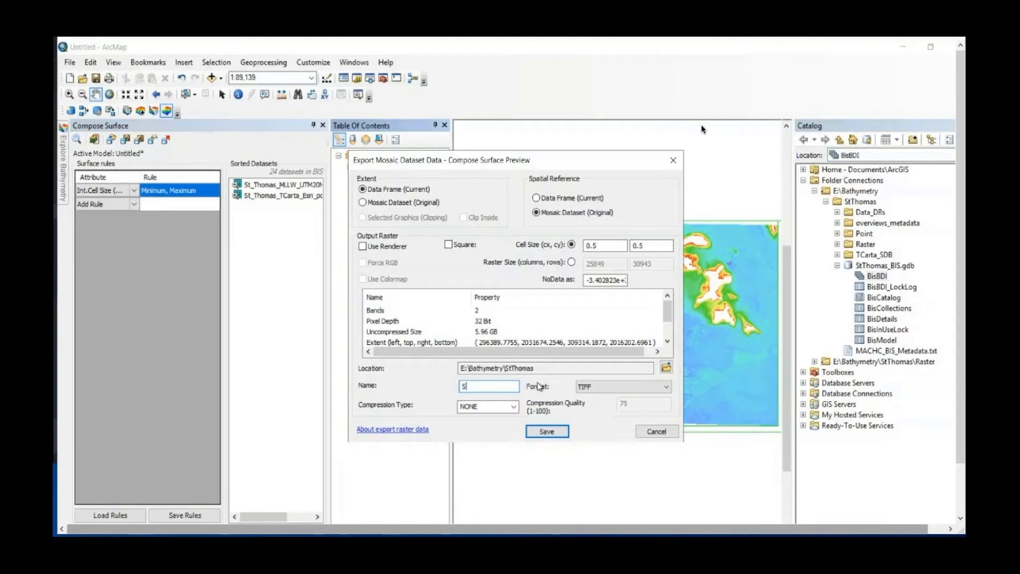
{"action": "type", "text": "DB_surface.tif"}
{"action": "left_click", "coordinate": [514, 407]}
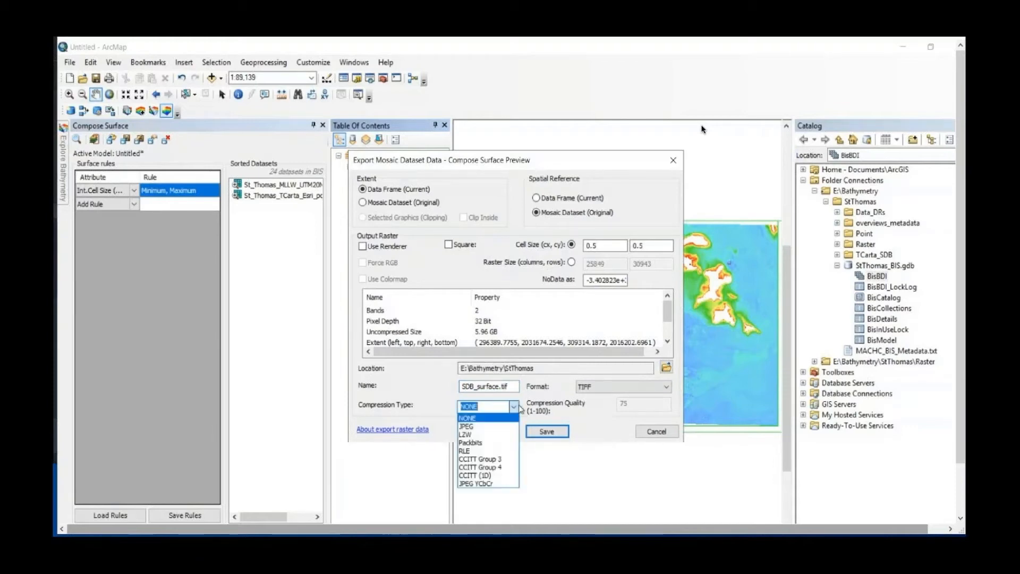
{"action": "left_click", "coordinate": [486, 435]}
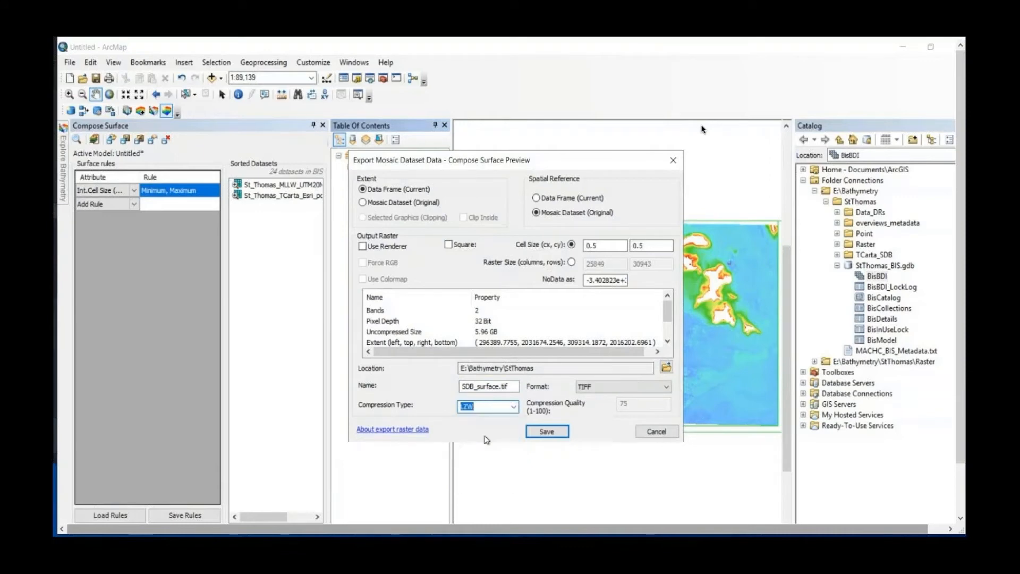
{"action": "left_click", "coordinate": [547, 431]}
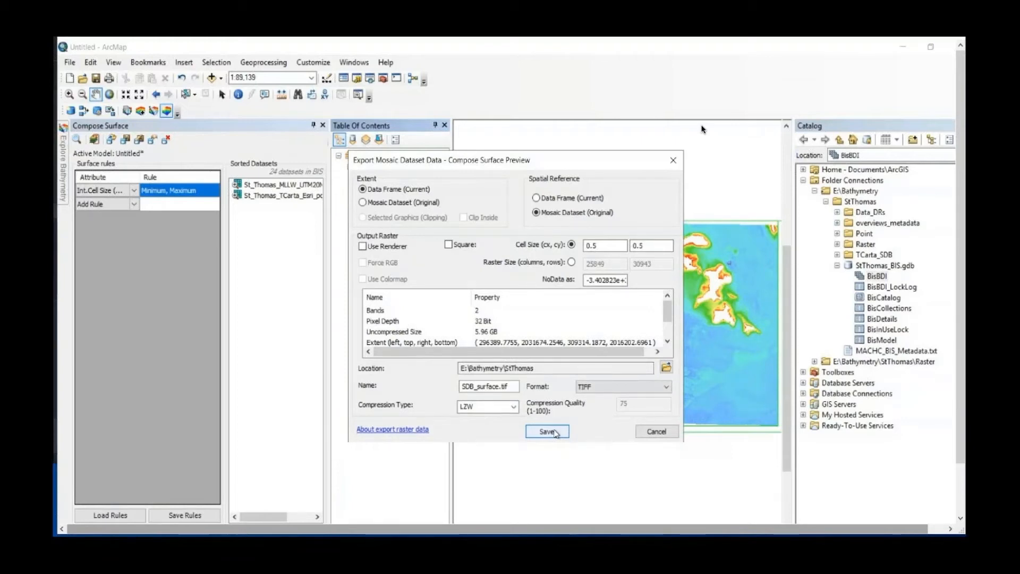
{"action": "left_click", "coordinate": [555, 432]}
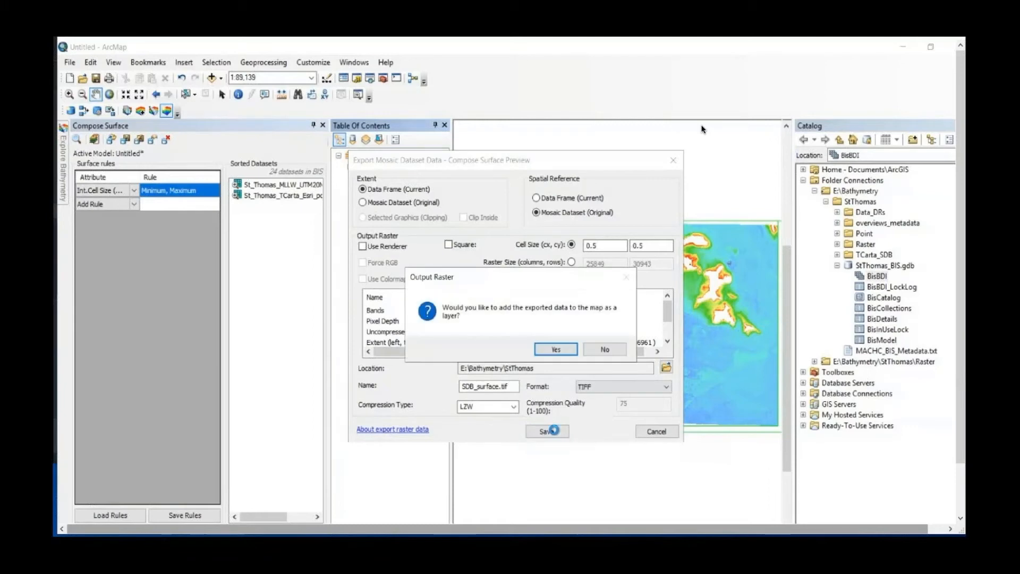
{"action": "left_click", "coordinate": [562, 351]}
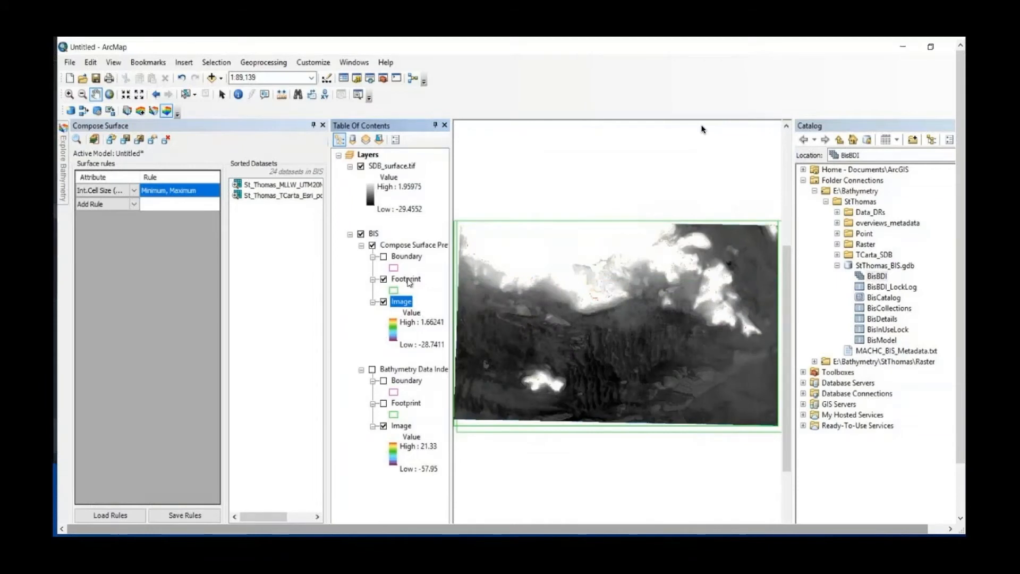
Hide the BIS layer and apply the red-yellow-blue stretched color ramp to SDB_surface.tif
{"action": "left_click", "coordinate": [362, 235]}
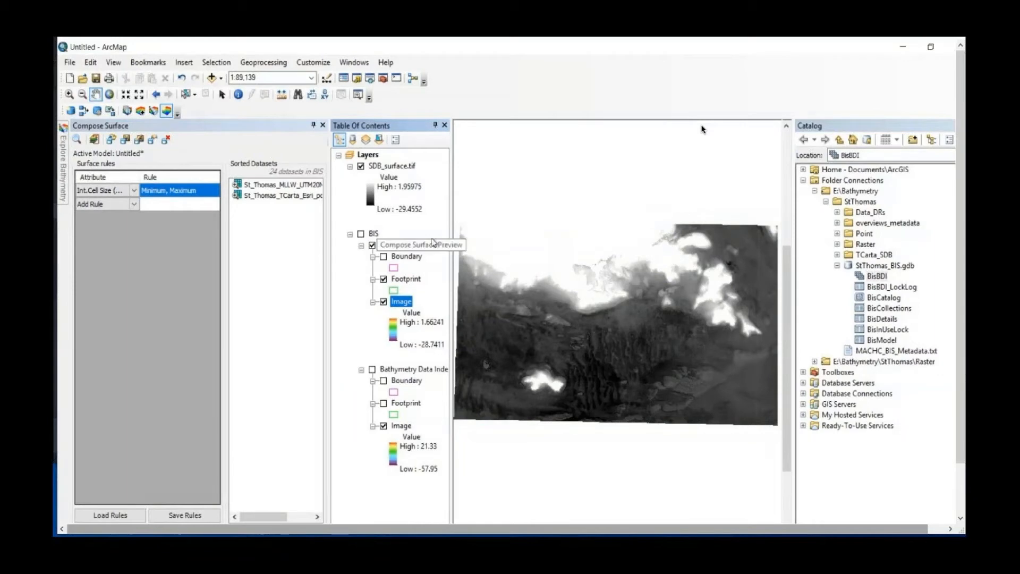
{"action": "right_click", "coordinate": [406, 166]}
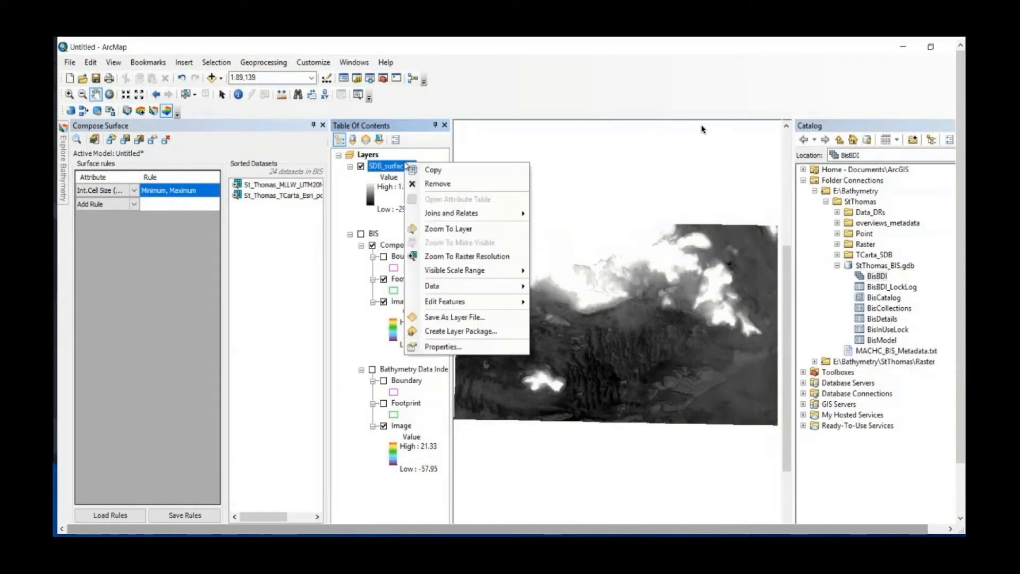
{"action": "left_click", "coordinate": [442, 347]}
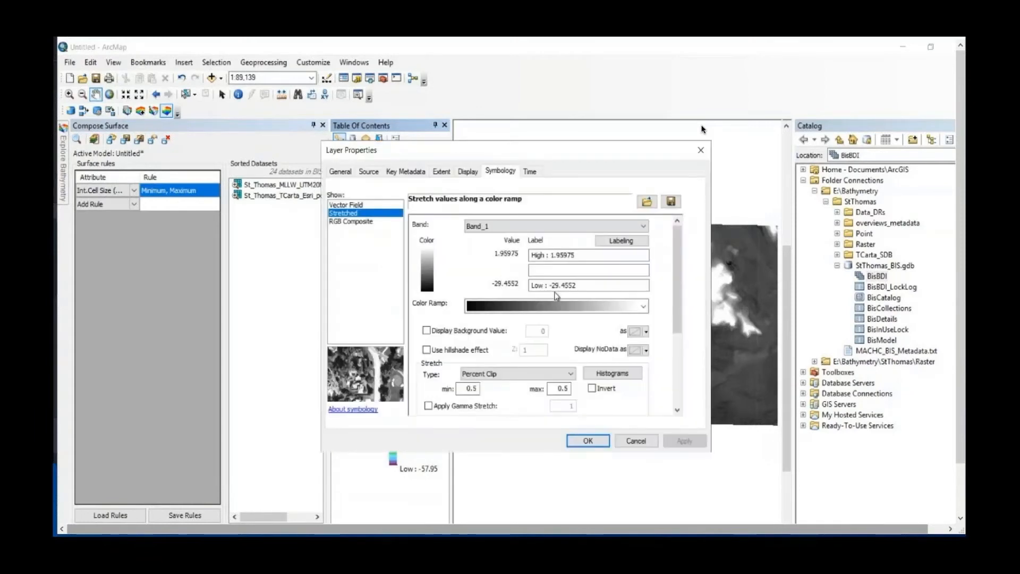
{"action": "left_click", "coordinate": [643, 307]}
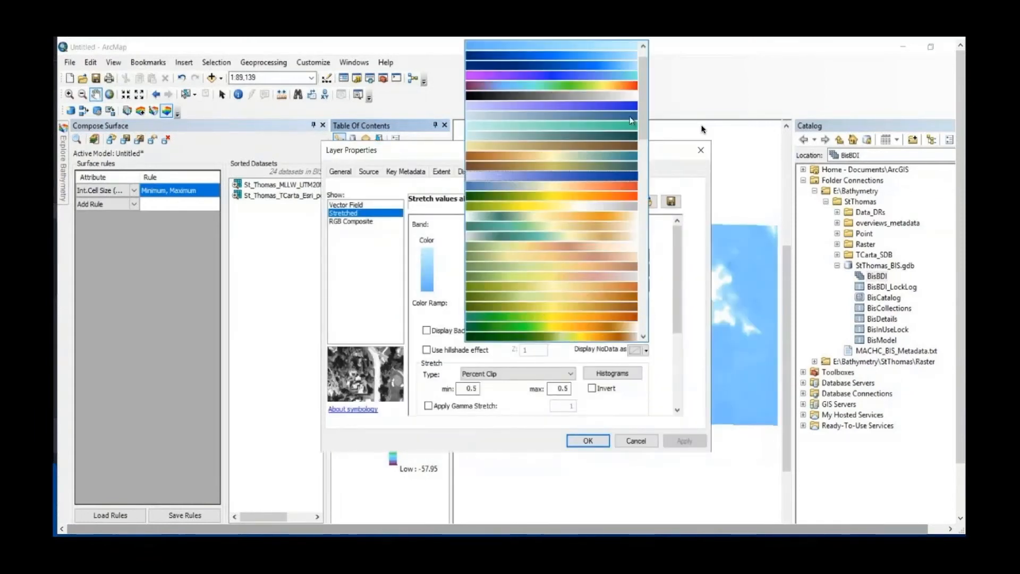
{"action": "left_click_drag", "start_coordinate": [643, 118], "coordinate": [639, 280]}
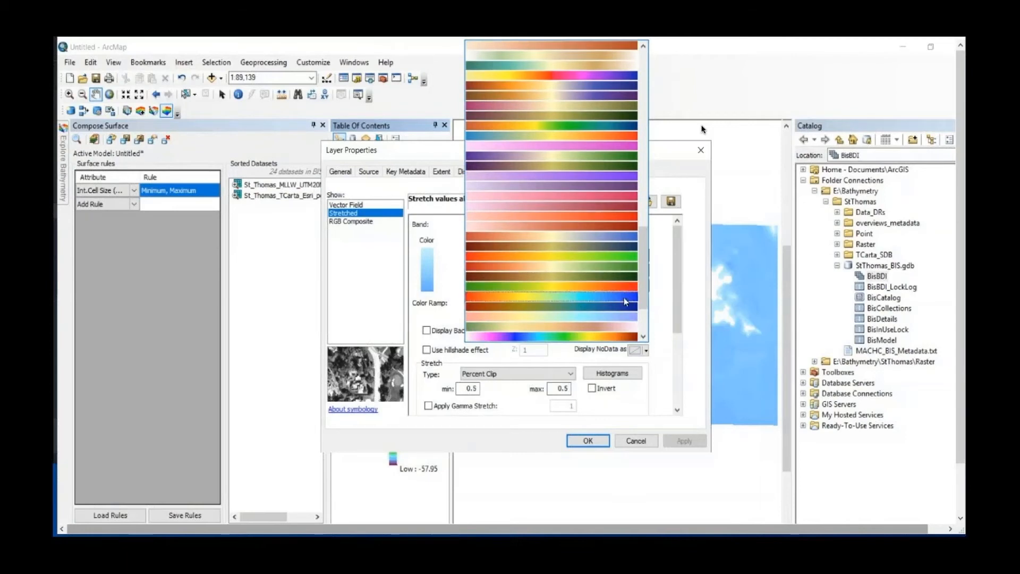
{"action": "left_click", "coordinate": [624, 298]}
{"action": "left_click", "coordinate": [685, 441]}
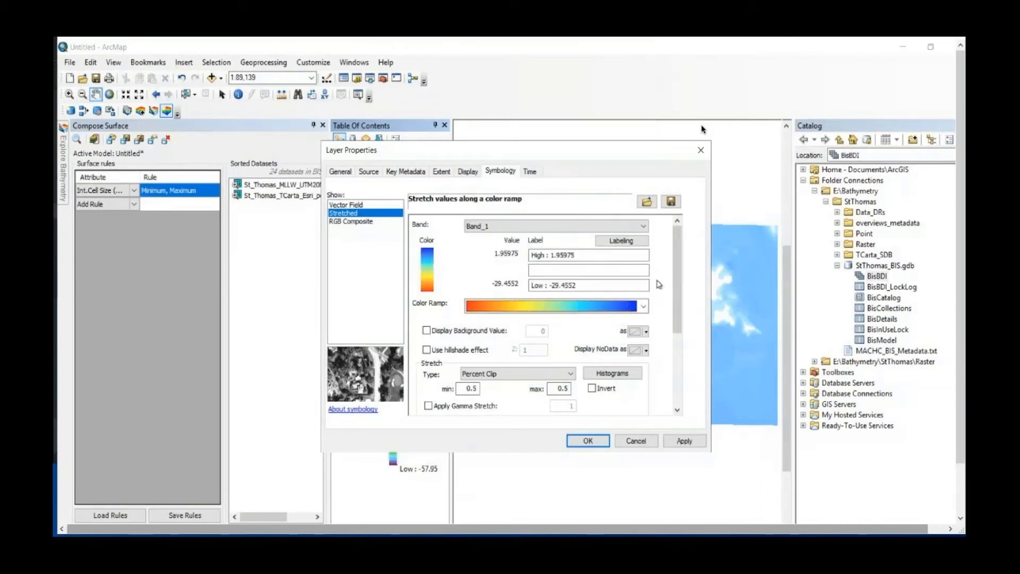
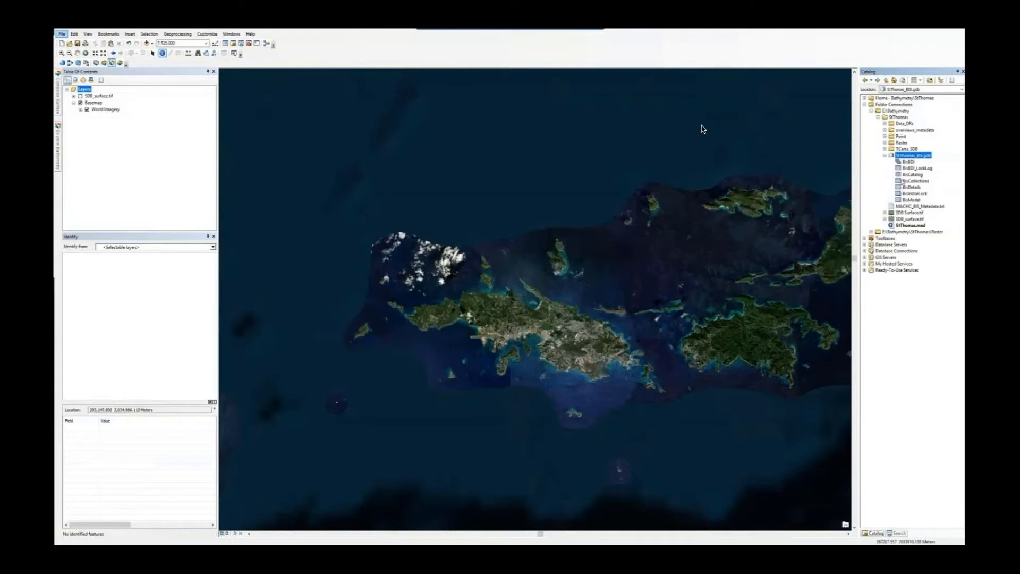
Add BisBDI from StThomas_BIS.gdb to the map and open the symbology settings of its Image sublayer
{"action": "left_click_drag", "start_coordinate": [903, 162], "coordinate": [818, 255]}
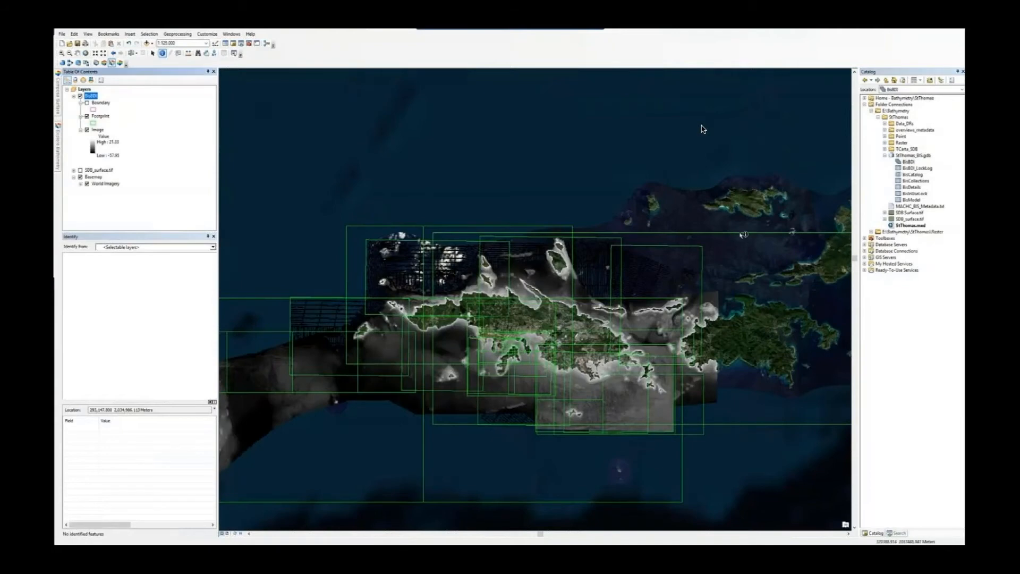
{"action": "right_click", "coordinate": [99, 130]}
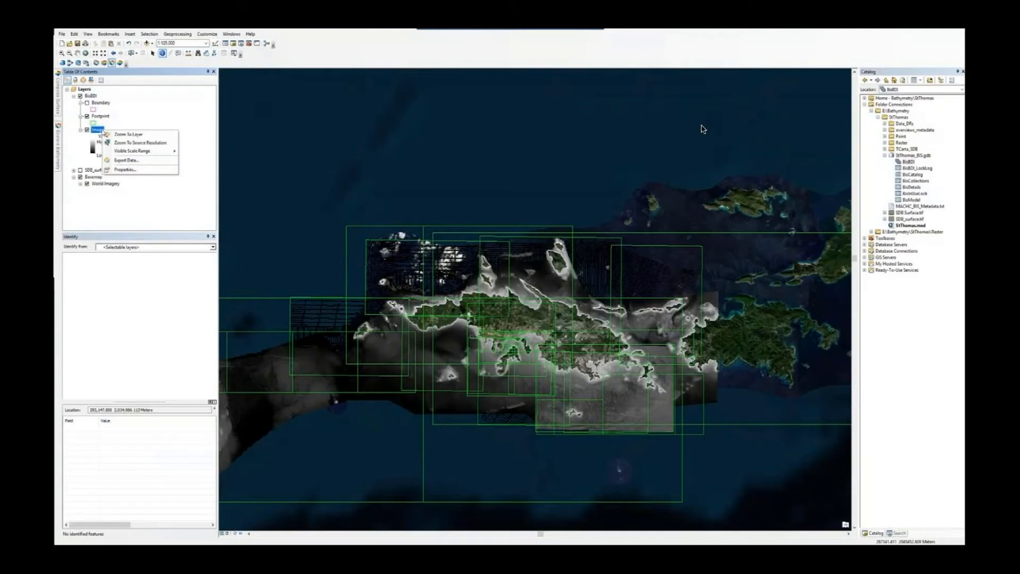
{"action": "left_click", "coordinate": [128, 170]}
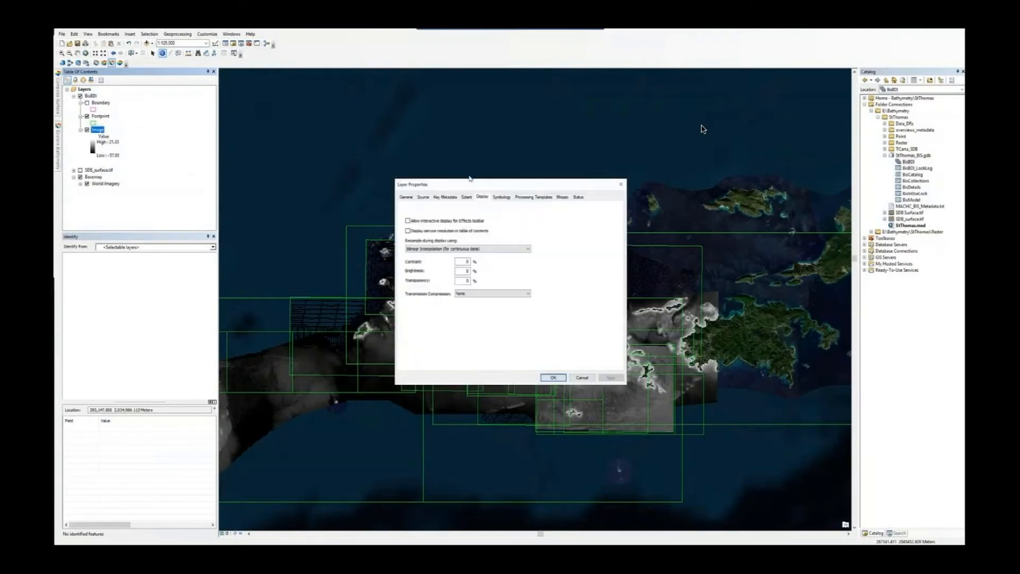
{"action": "left_click", "coordinate": [502, 197]}
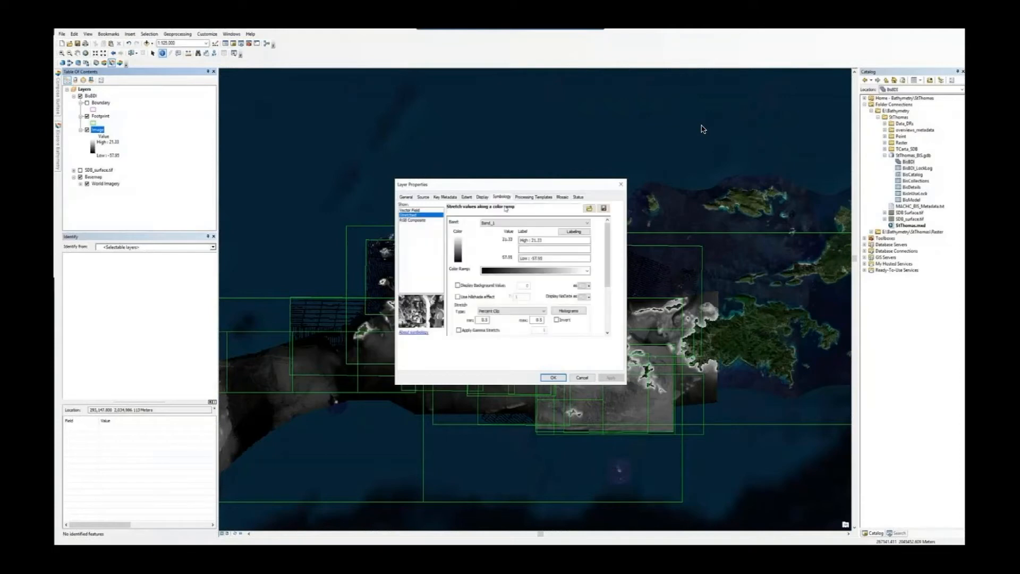
Apply the red-yellow-blue stretched color ramp, inverted, to the BisBDI Image sublayer
{"action": "left_click", "coordinate": [587, 272]}
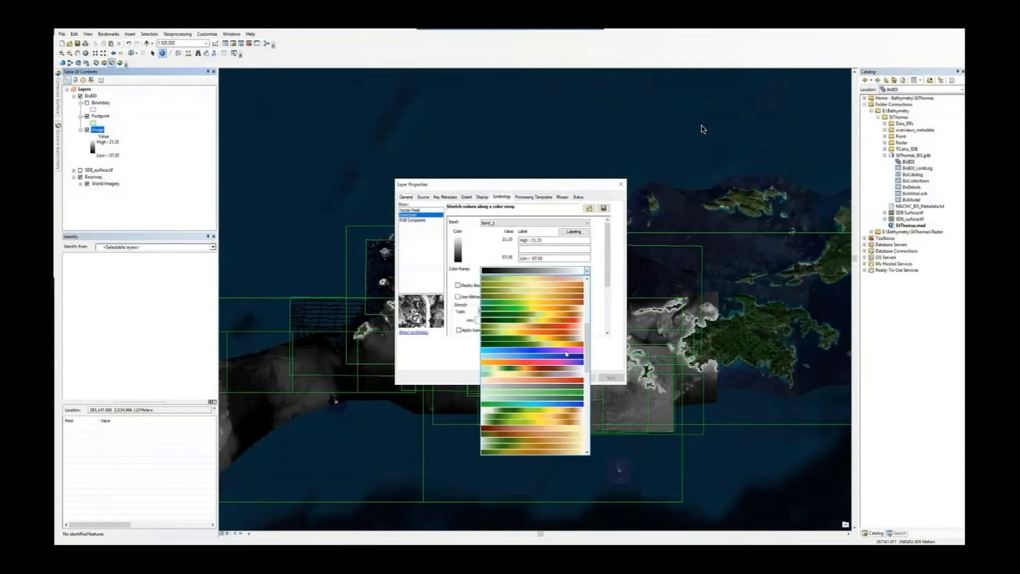
{"action": "scroll", "coordinate": [567, 353], "scroll_direction": "down", "scroll_amount": 2}
{"action": "scroll", "coordinate": [566, 353], "scroll_direction": "down", "scroll_amount": 3}
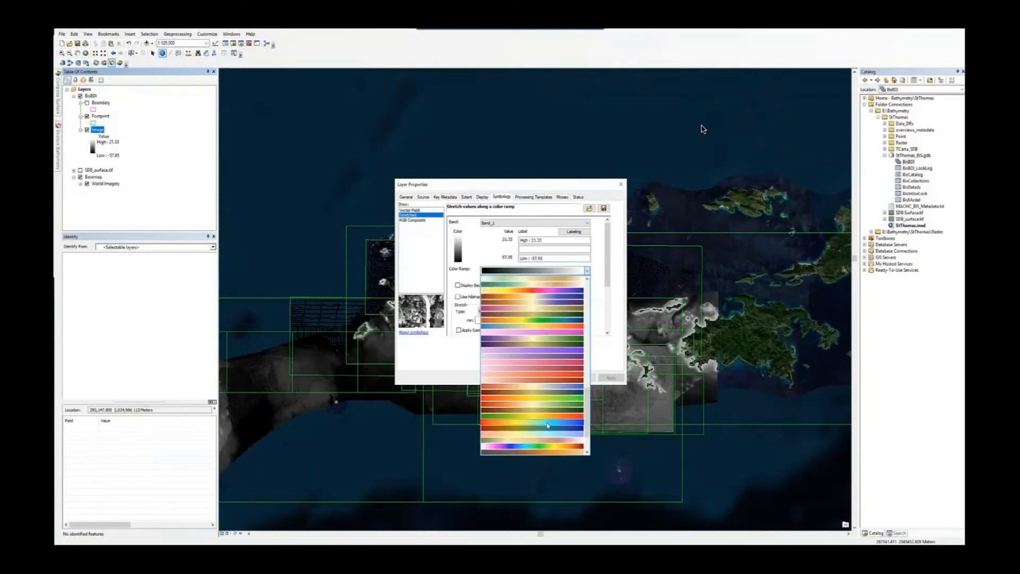
{"action": "left_click", "coordinate": [548, 426]}
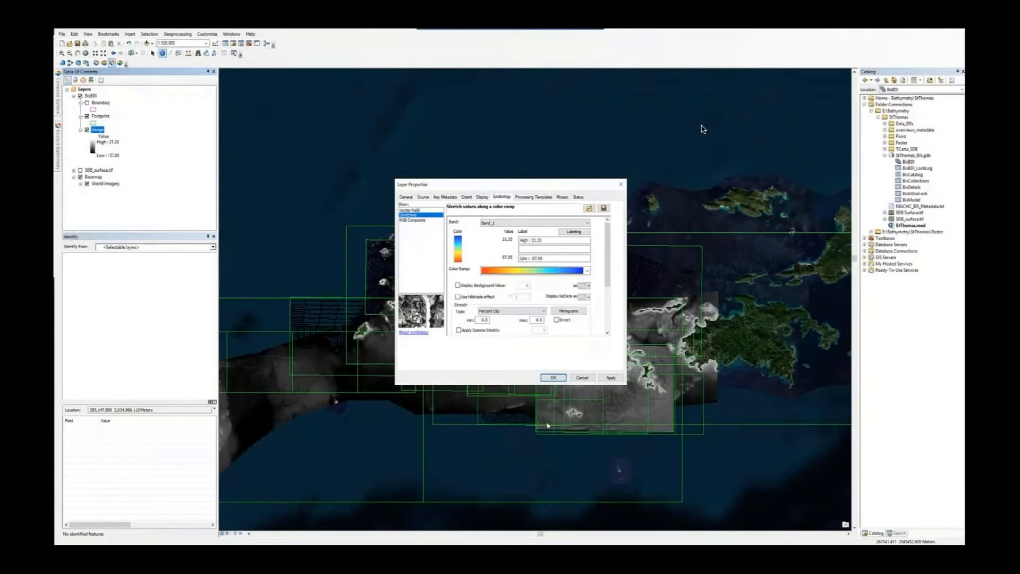
{"action": "left_click", "coordinate": [557, 321]}
{"action": "left_click_drag", "start_coordinate": [538, 185], "coordinate": [493, 170]}
{"action": "left_click_drag", "start_coordinate": [392, 169], "coordinate": [257, 88]}
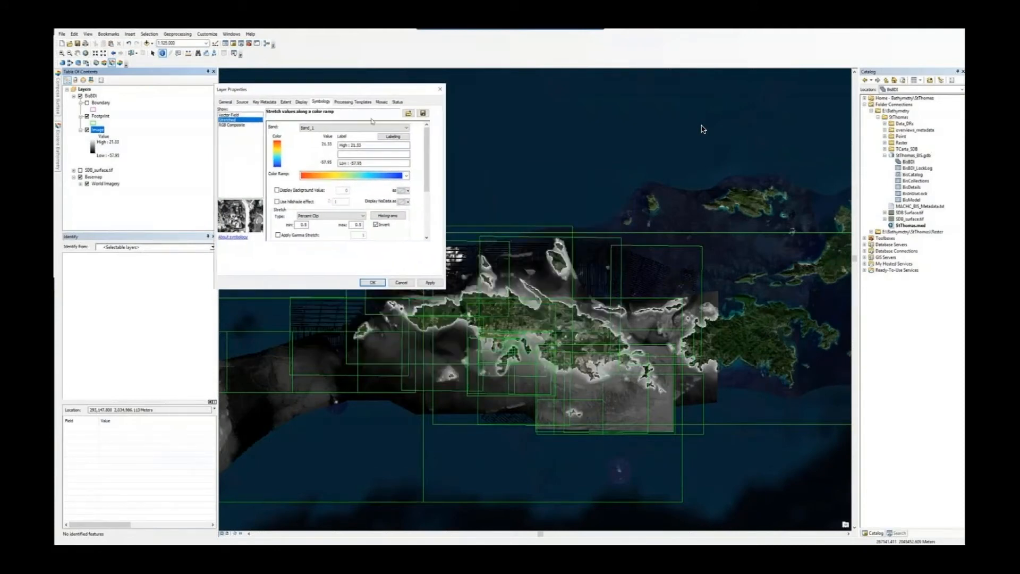
{"action": "left_click", "coordinate": [430, 282]}
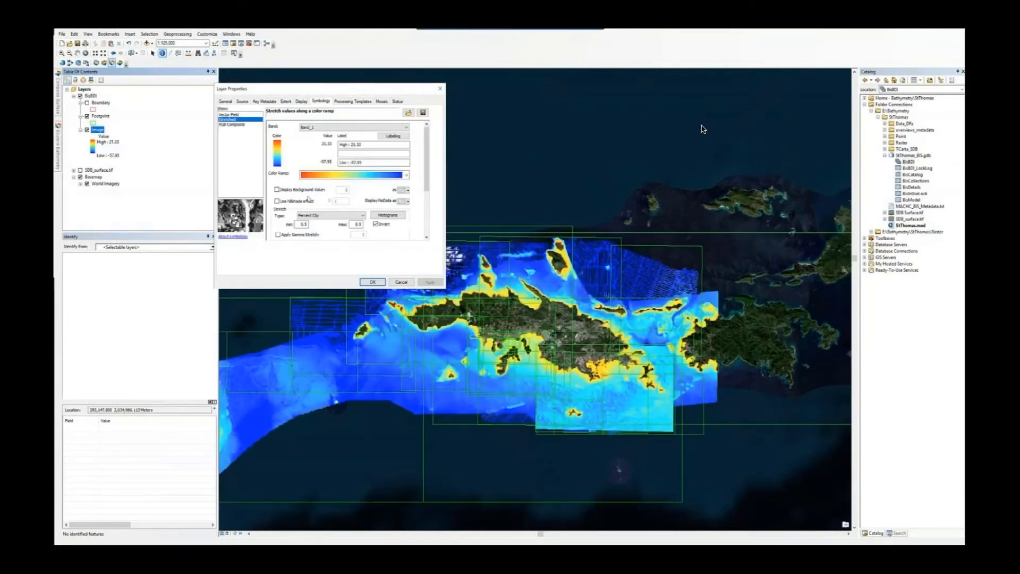
Change the Image stretch type to Minimum-Maximum with a custom high value and a low value of -45
{"action": "left_click", "coordinate": [363, 217]}
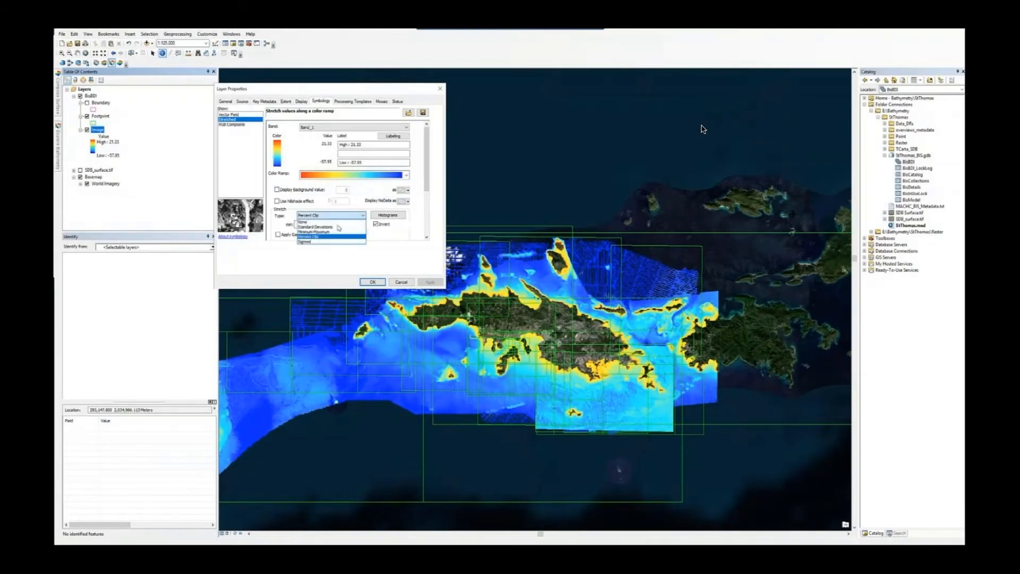
{"action": "left_click", "coordinate": [336, 233]}
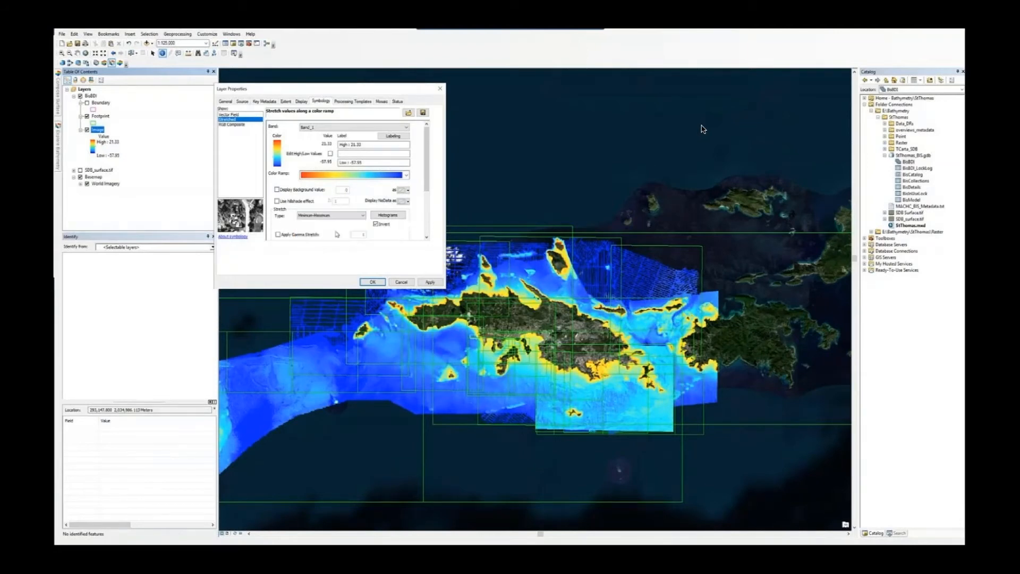
{"action": "left_click", "coordinate": [330, 154]}
{"action": "left_click_drag", "start_coordinate": [320, 144], "coordinate": [351, 144]}
{"action": "type", "text": "4"}
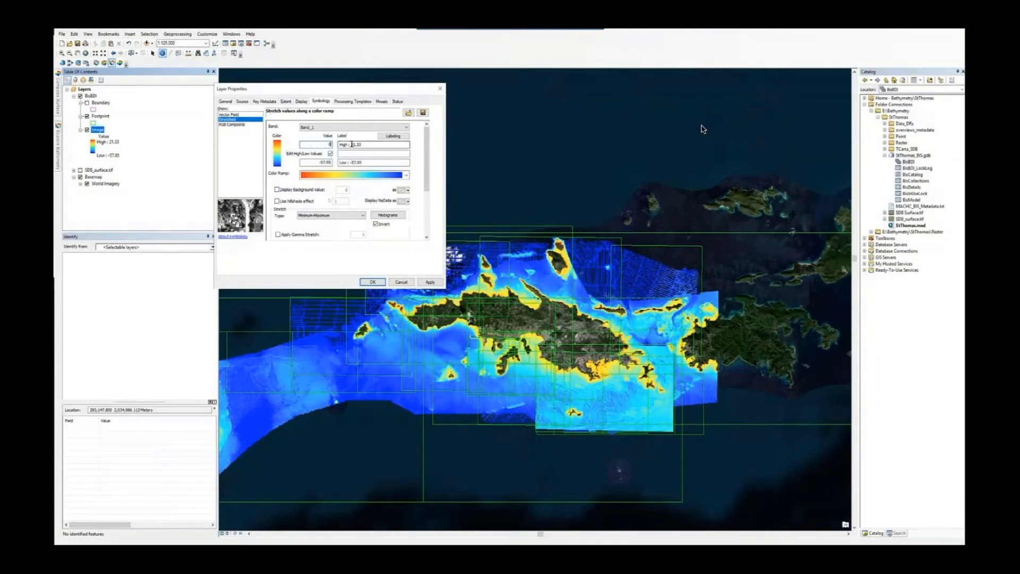
{"action": "left_click_drag", "start_coordinate": [321, 163], "coordinate": [343, 160]}
{"action": "type", "text": "-45"}
{"action": "left_click", "coordinate": [428, 282]}
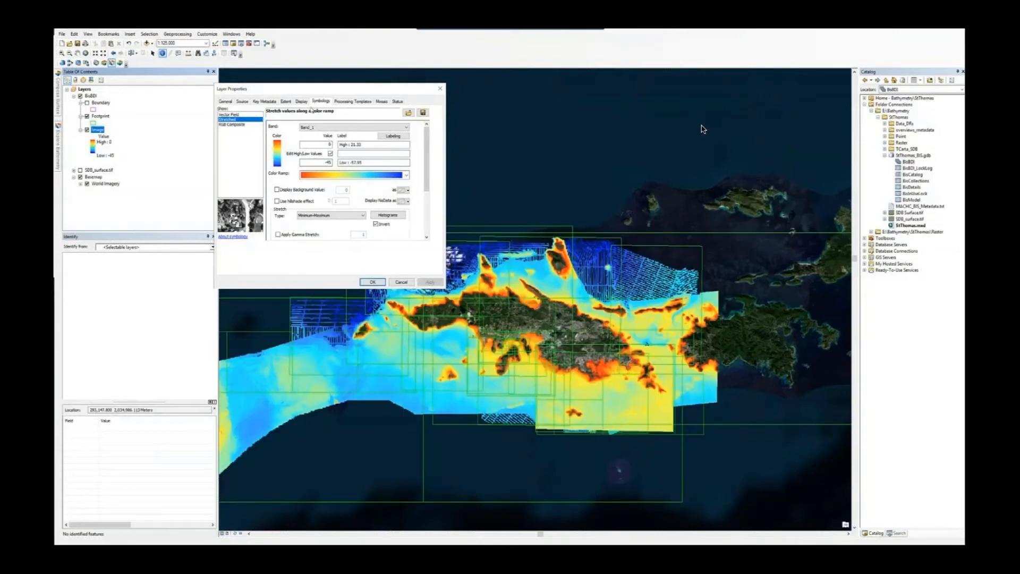
Set the Image sublayer's transparency to 15% and close its layer properties
{"action": "left_click", "coordinate": [306, 104]}
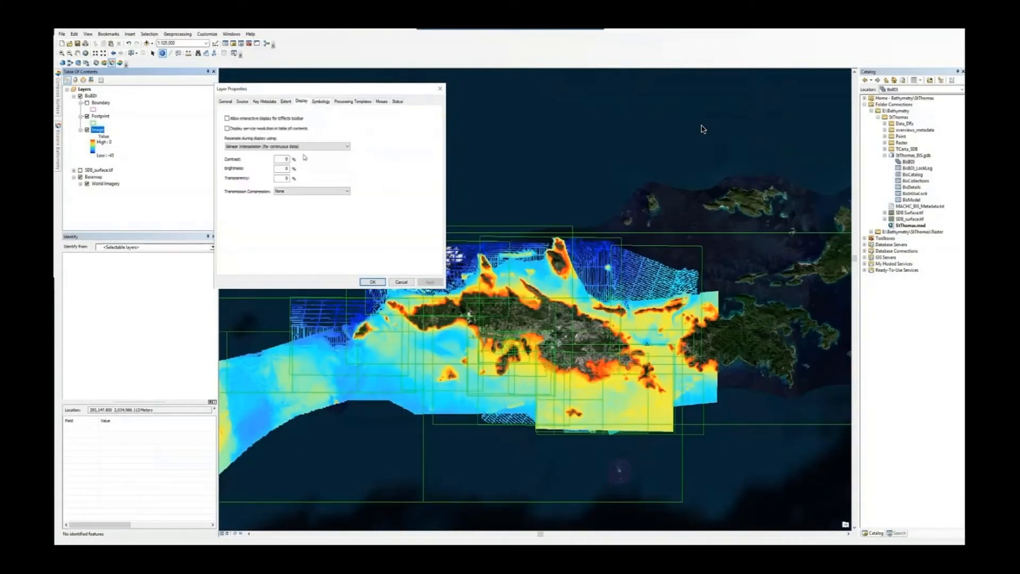
{"action": "left_click_drag", "start_coordinate": [290, 178], "coordinate": [282, 179]}
{"action": "type", "text": "5"}
{"action": "double_click", "coordinate": [291, 179]}
{"action": "type", "text": "5"}
{"action": "left_click", "coordinate": [431, 283]}
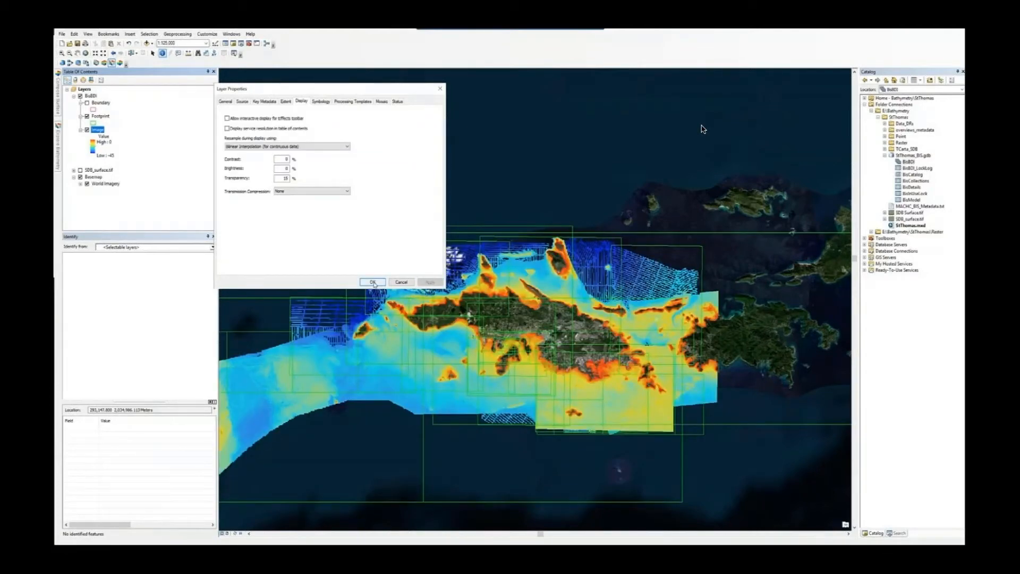
{"action": "left_click", "coordinate": [373, 283]}
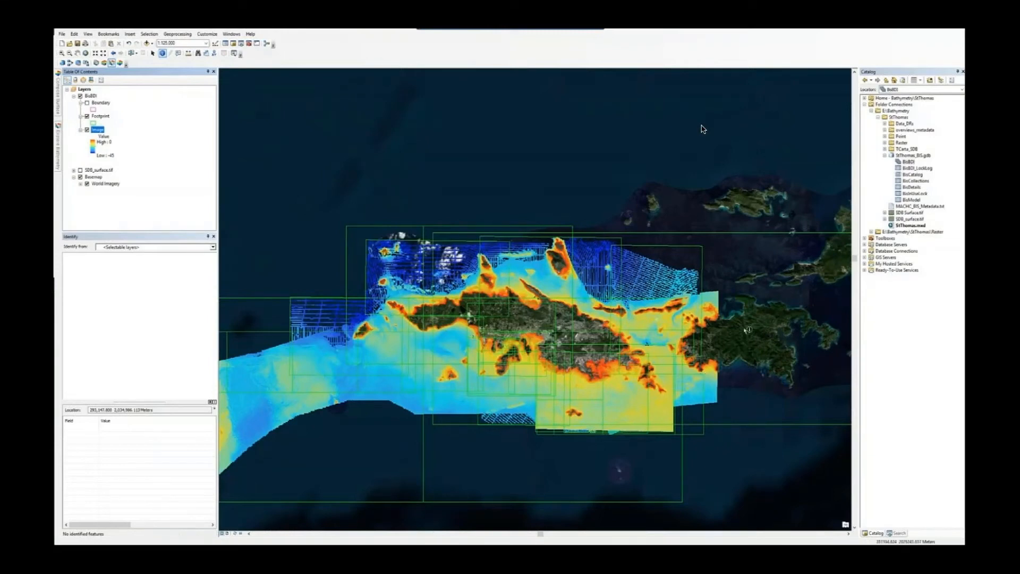
Add BisCatalog from StThomas_BIS.gdb to the map and open its attribute table
{"action": "left_click", "coordinate": [903, 175]}
{"action": "left_click_drag", "start_coordinate": [882, 174], "coordinate": [653, 232]}
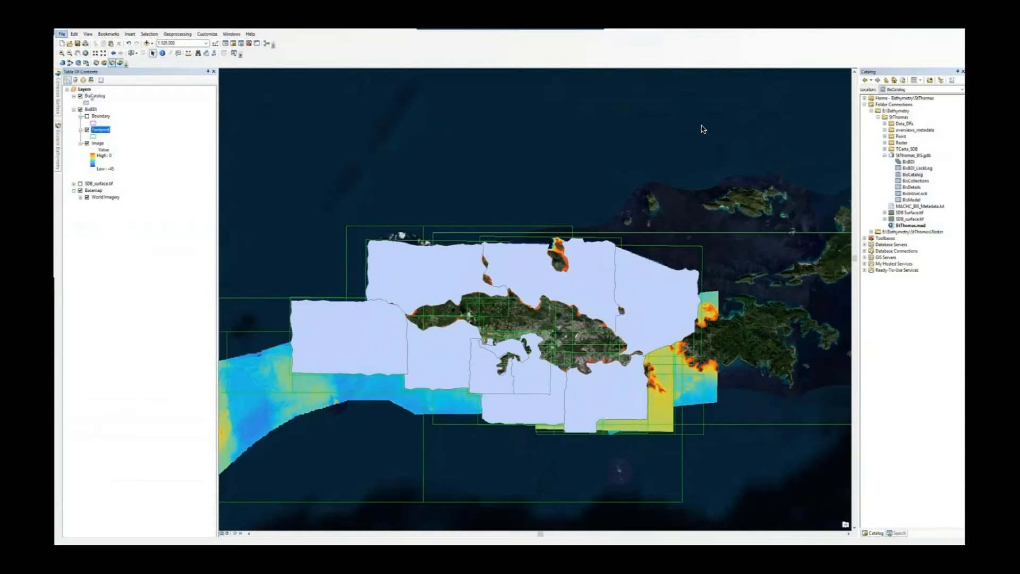
{"action": "right_click", "coordinate": [94, 96]}
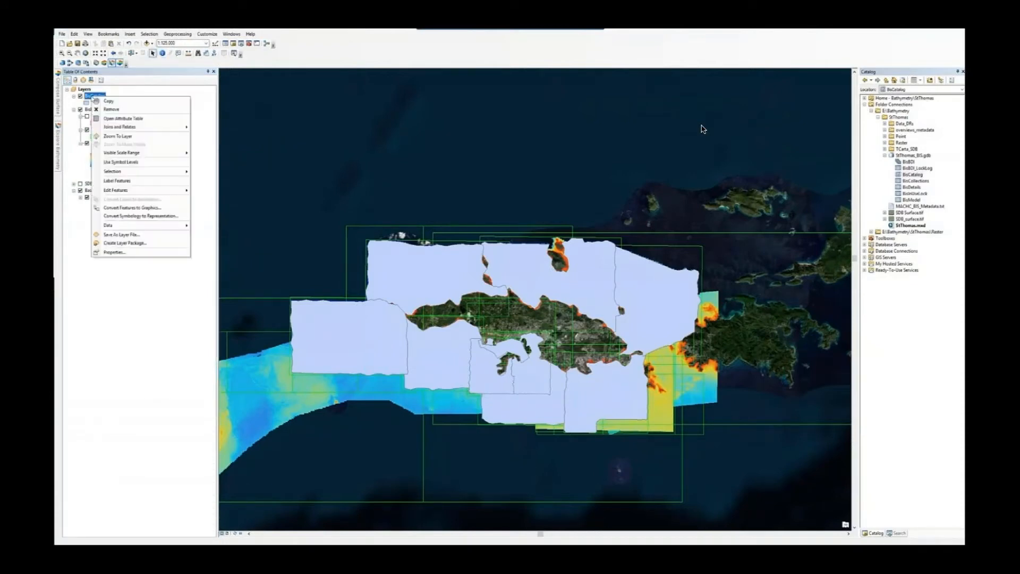
{"action": "left_click", "coordinate": [116, 119]}
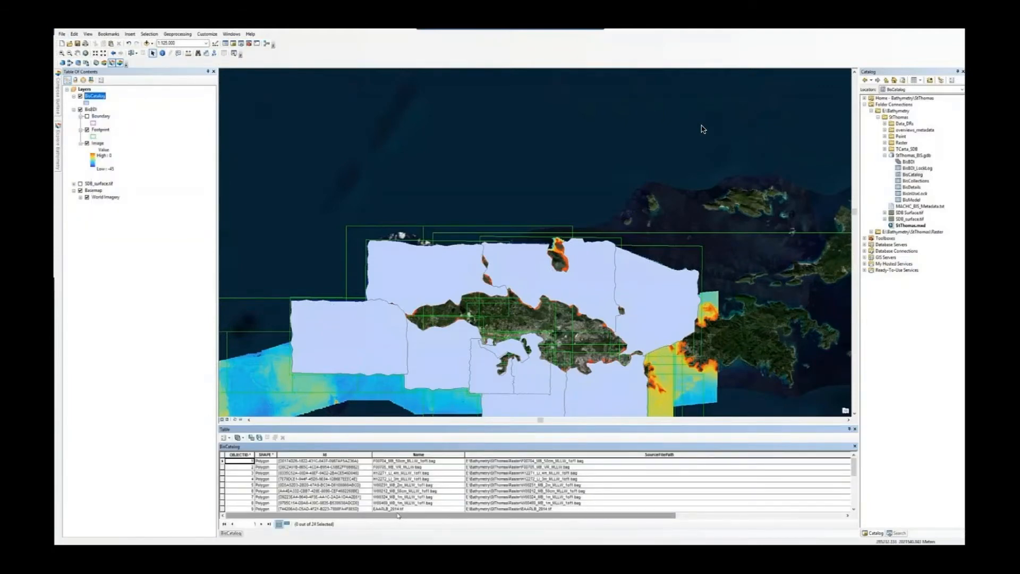
Review the BisCatalog table's fields, names and source file paths, and highlight two point-survey records near the end one after the other
{"action": "left_click_drag", "start_coordinate": [399, 515], "coordinate": [562, 525]}
{"action": "scroll", "coordinate": [565, 484], "scroll_direction": "down", "scroll_amount": 2}
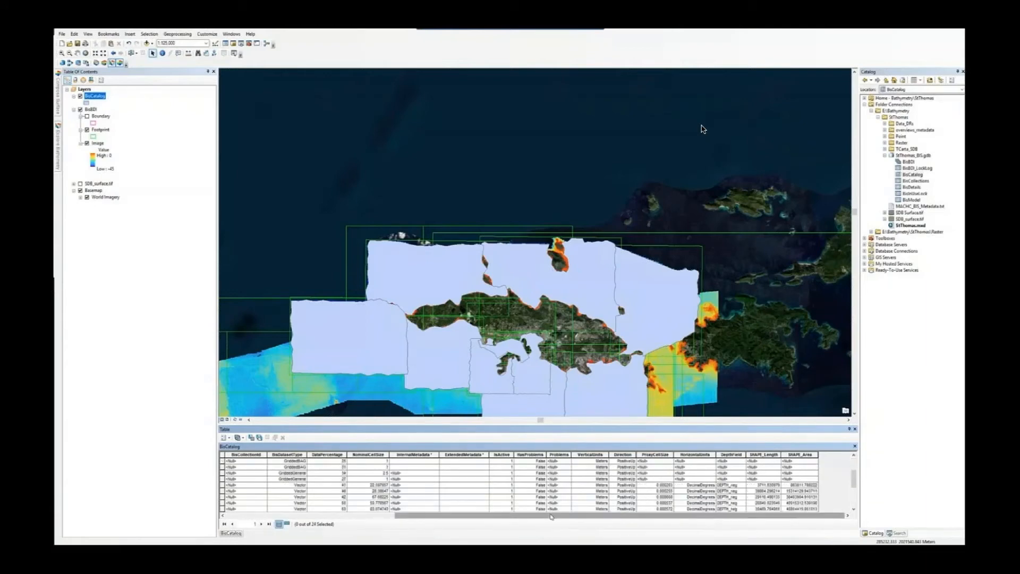
{"action": "left_click_drag", "start_coordinate": [532, 518], "coordinate": [383, 528]}
{"action": "scroll", "coordinate": [396, 505], "scroll_direction": "down", "scroll_amount": 2}
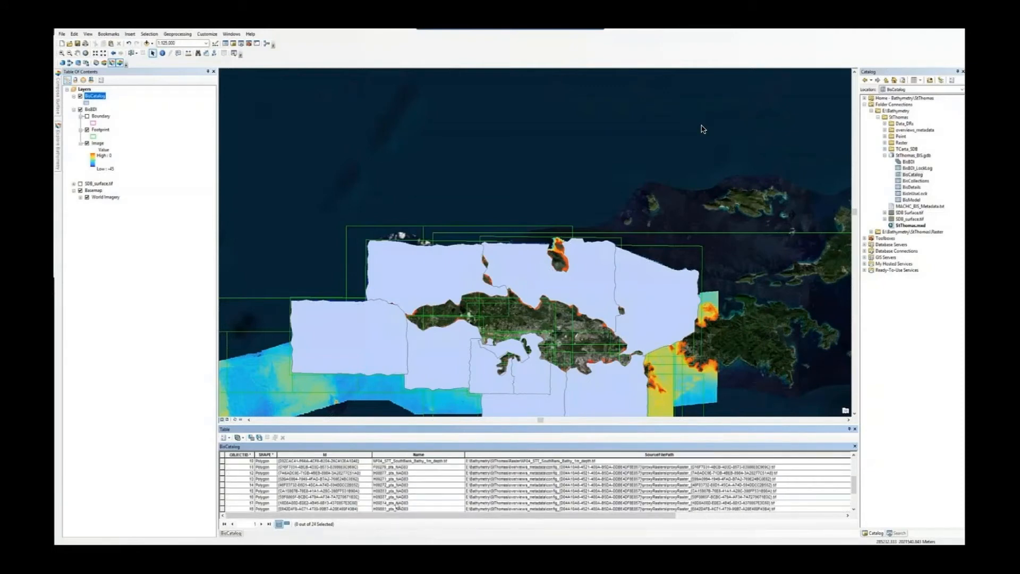
{"action": "scroll", "coordinate": [397, 506], "scroll_direction": "down", "scroll_amount": 1}
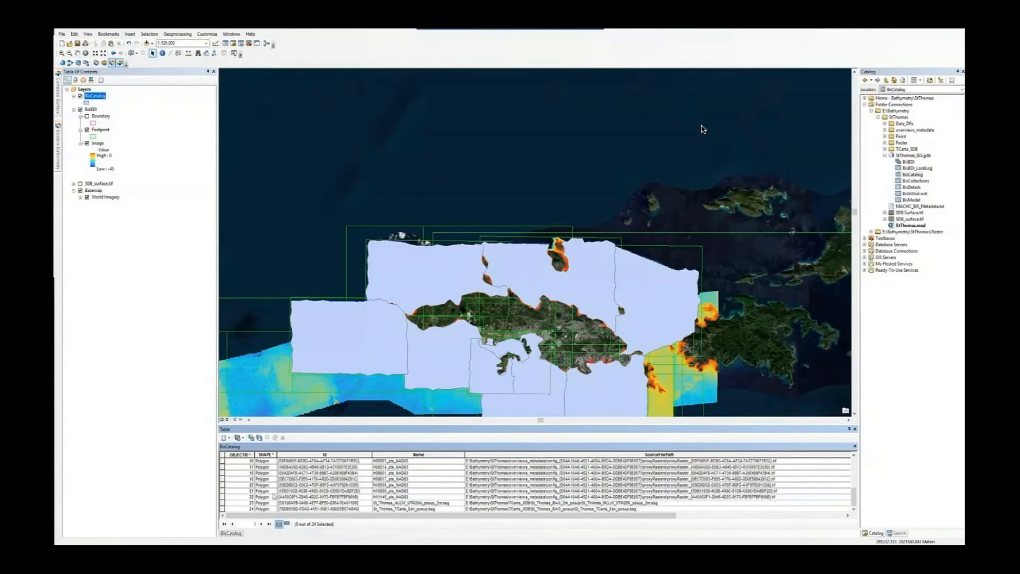
{"action": "left_click", "coordinate": [223, 498]}
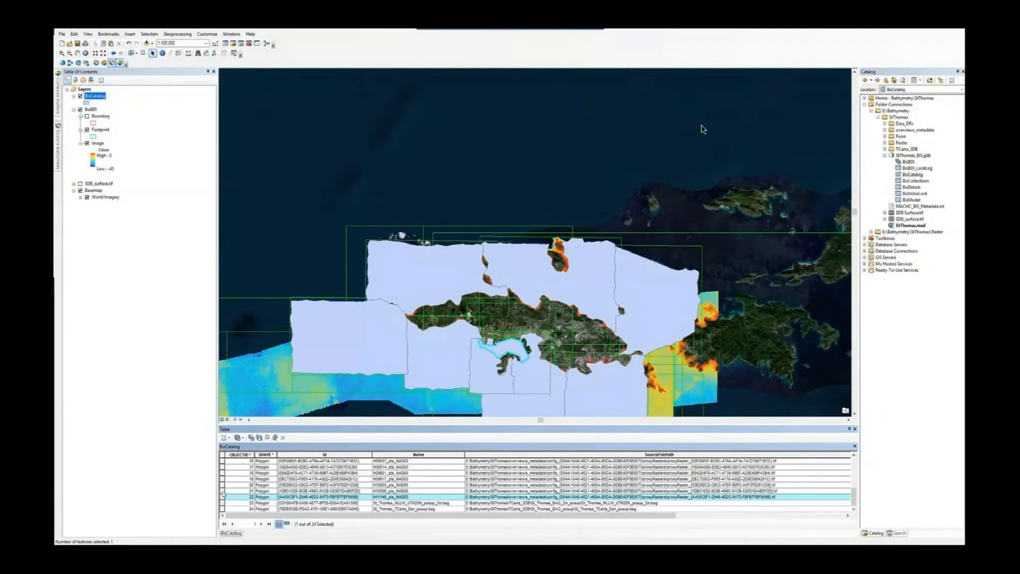
{"action": "left_click", "coordinate": [223, 491]}
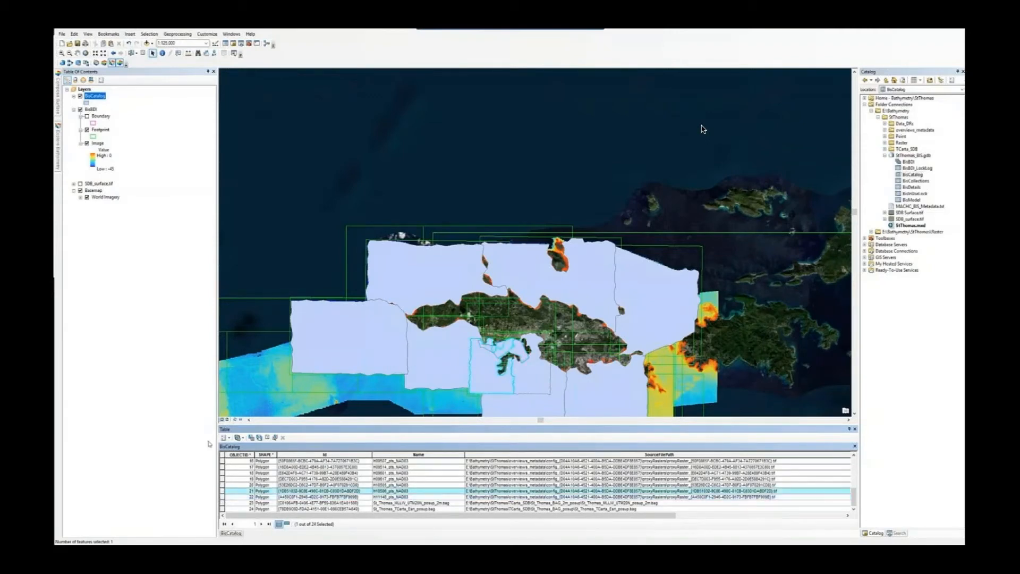
Identify the highlighted survey area on the map and examine the point dataset path of the overlapping BisCatalog record
{"action": "left_click", "coordinate": [162, 54]}
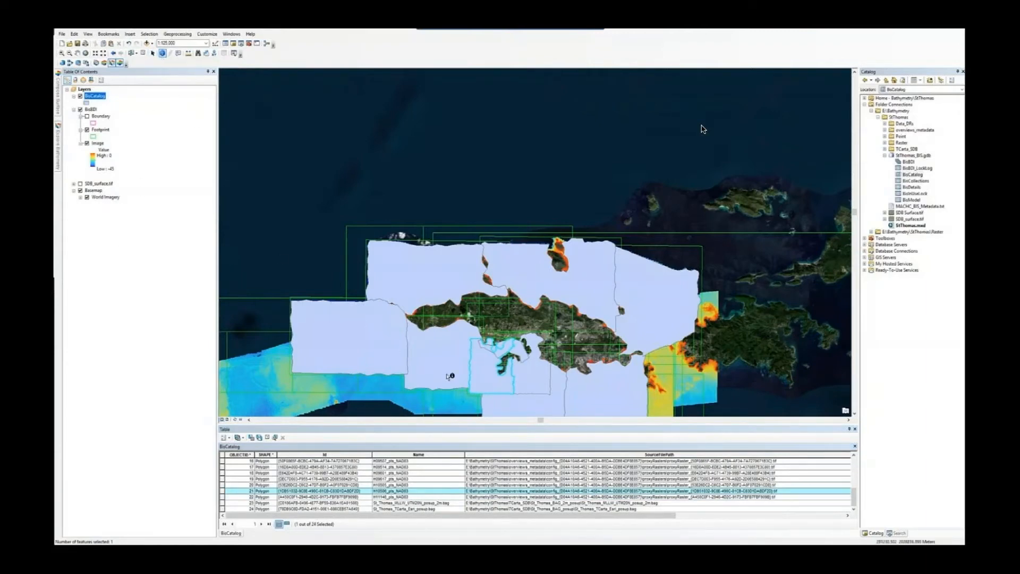
{"action": "left_click", "coordinate": [485, 383]}
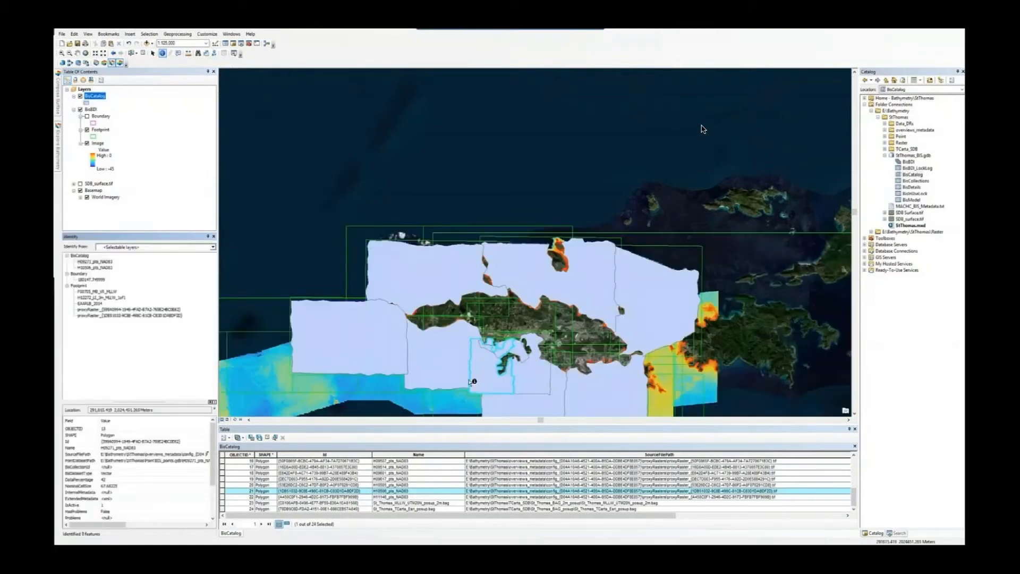
{"action": "left_click", "coordinate": [96, 267]}
{"action": "left_click", "coordinate": [108, 263]}
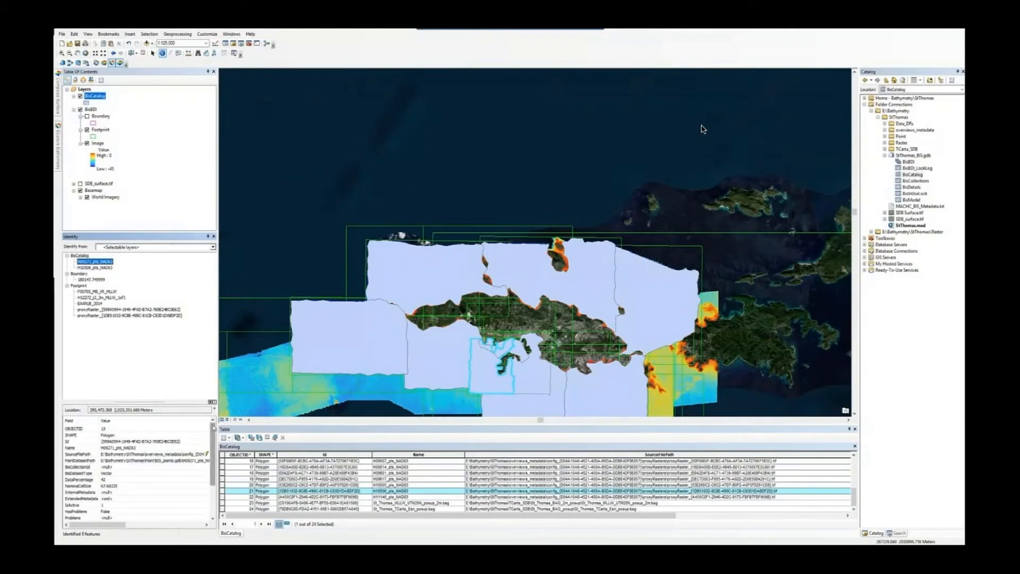
{"action": "mouse_move", "coordinate": [214, 429]}
{"action": "left_mouse_down"}
{"action": "mouse_move", "coordinate": [210, 468]}
{"action": "mouse_move", "coordinate": [207, 431]}
{"action": "left_mouse_up"}
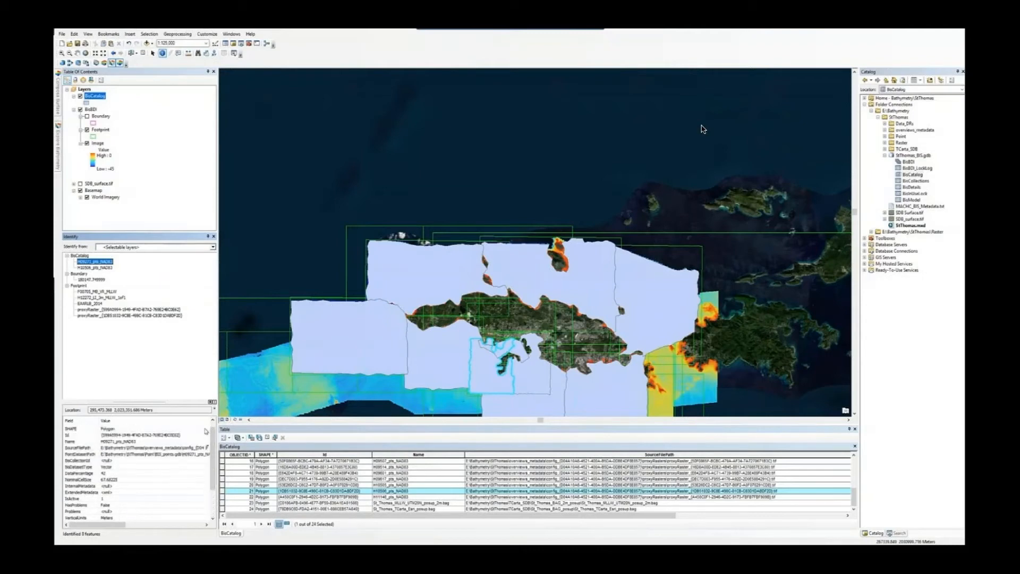
{"action": "left_click", "coordinate": [196, 455]}
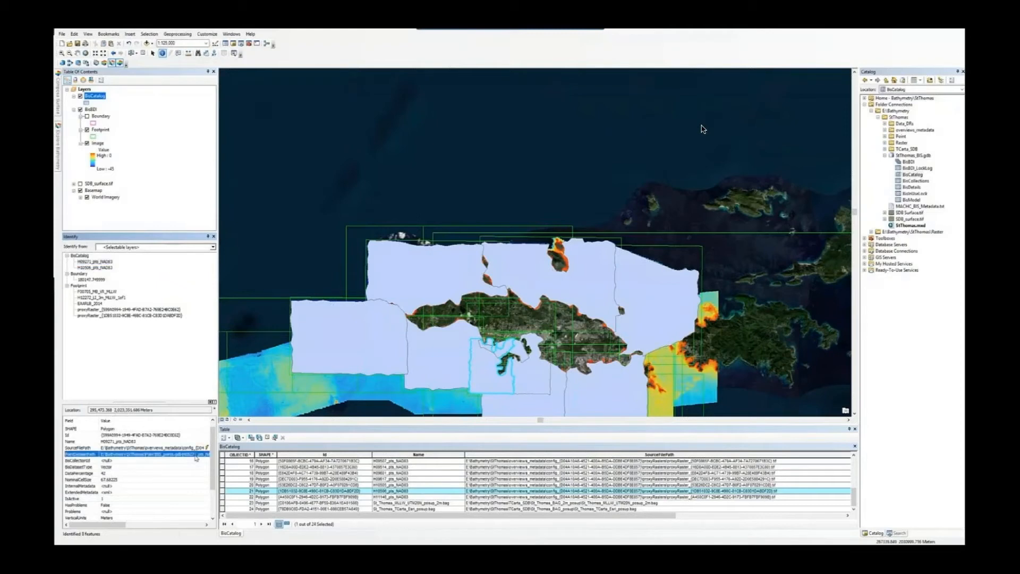
{"action": "mouse_move", "coordinate": [123, 525]}
{"action": "left_mouse_down"}
{"action": "mouse_move", "coordinate": [181, 528]}
{"action": "mouse_move", "coordinate": [115, 527]}
{"action": "left_mouse_up"}
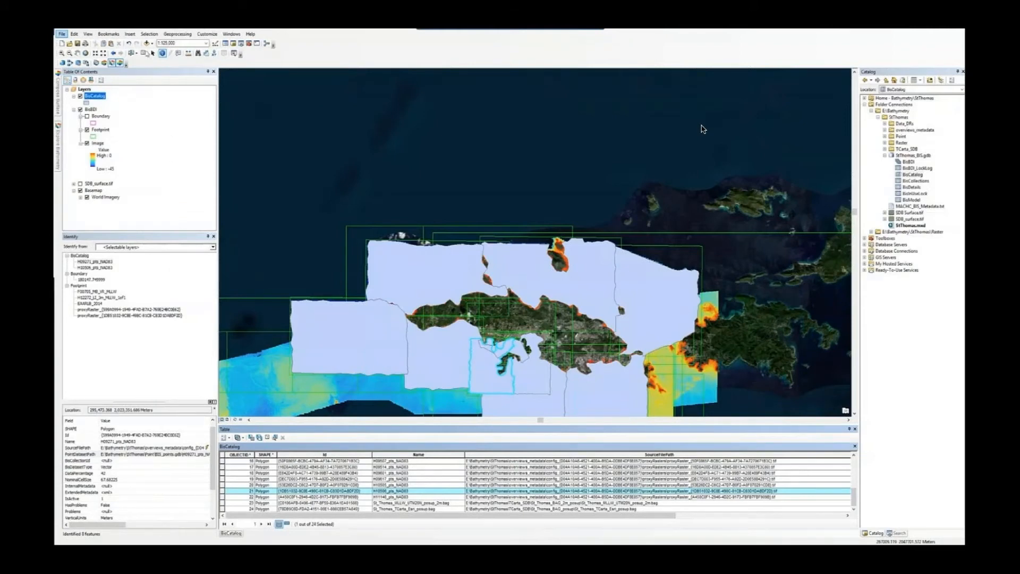
Clear the feature selection, remove the BisCatalog layer from the map, and close the Identify results
{"action": "left_click", "coordinate": [703, 129]}
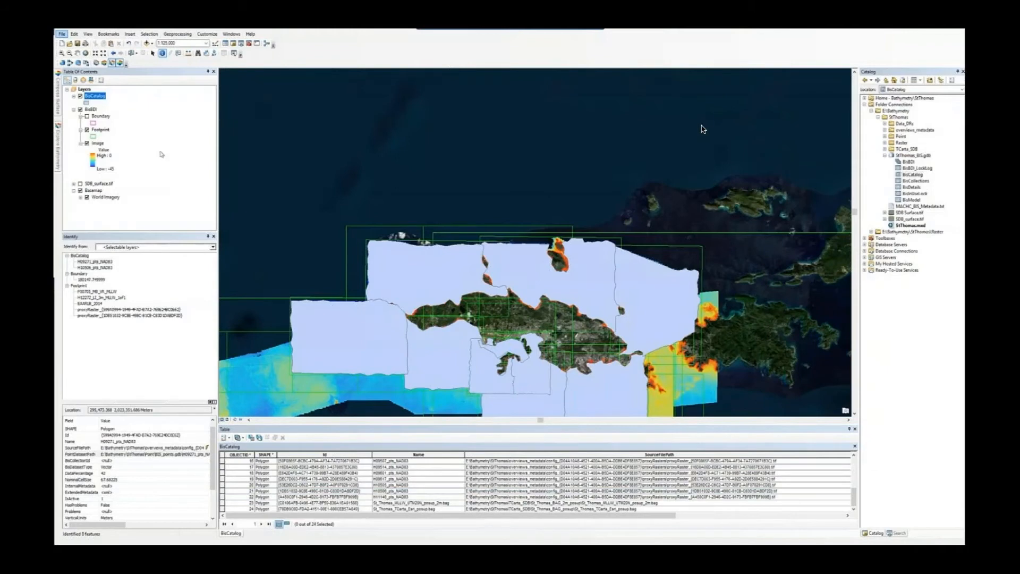
{"action": "right_click", "coordinate": [98, 99]}
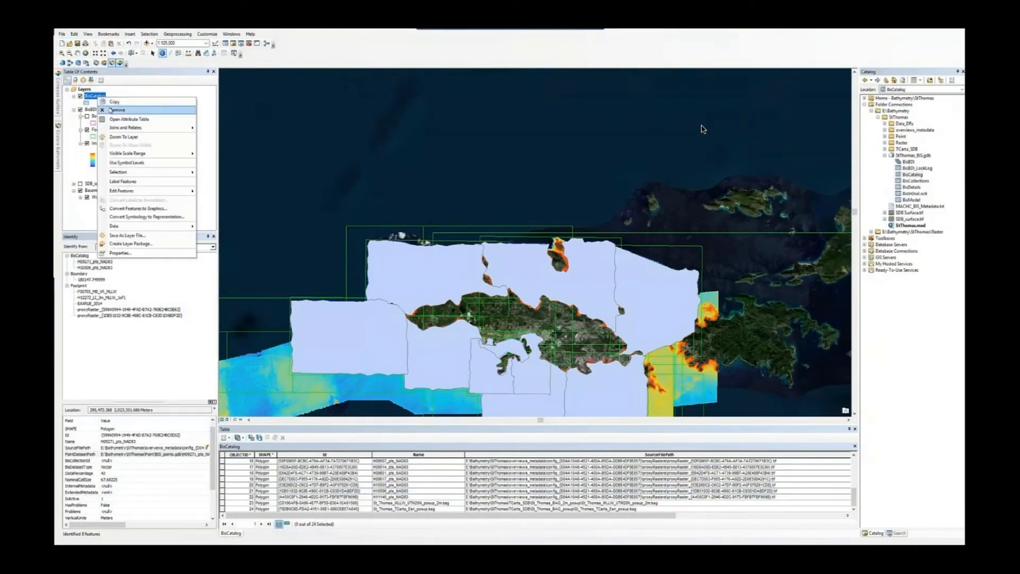
{"action": "left_click", "coordinate": [110, 109]}
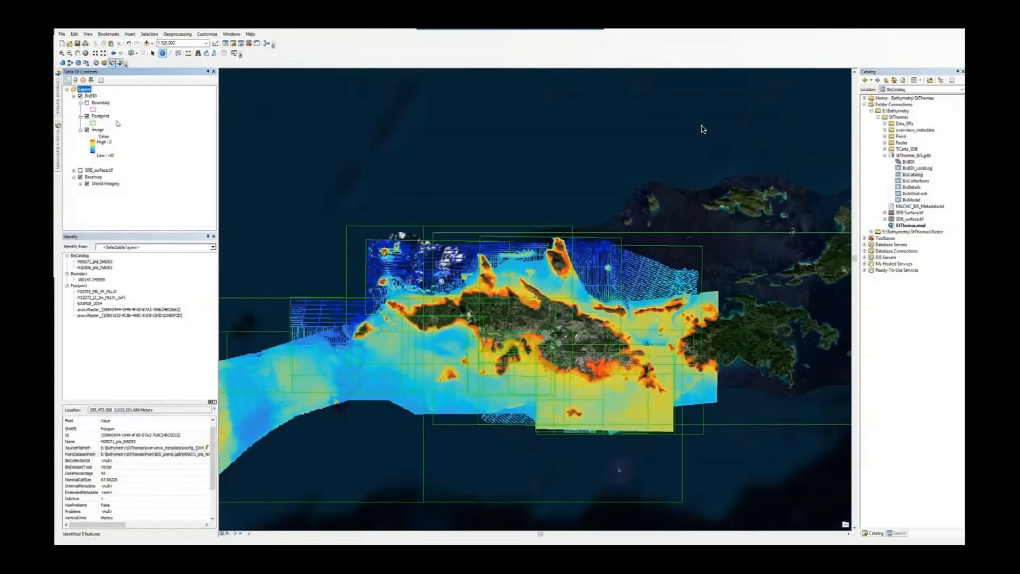
{"action": "left_click", "coordinate": [214, 237]}
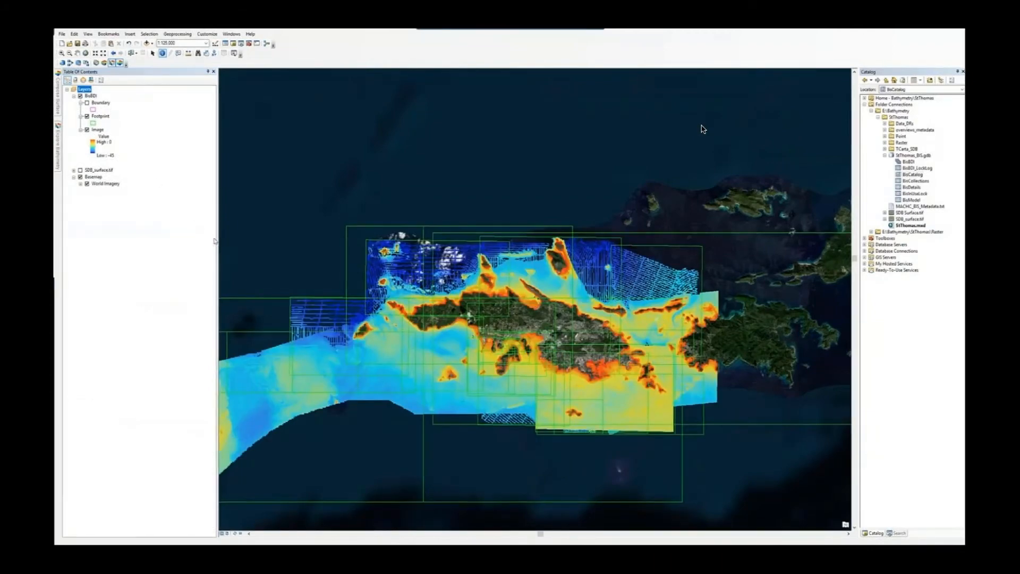
{"action": "key", "text": "Right"}
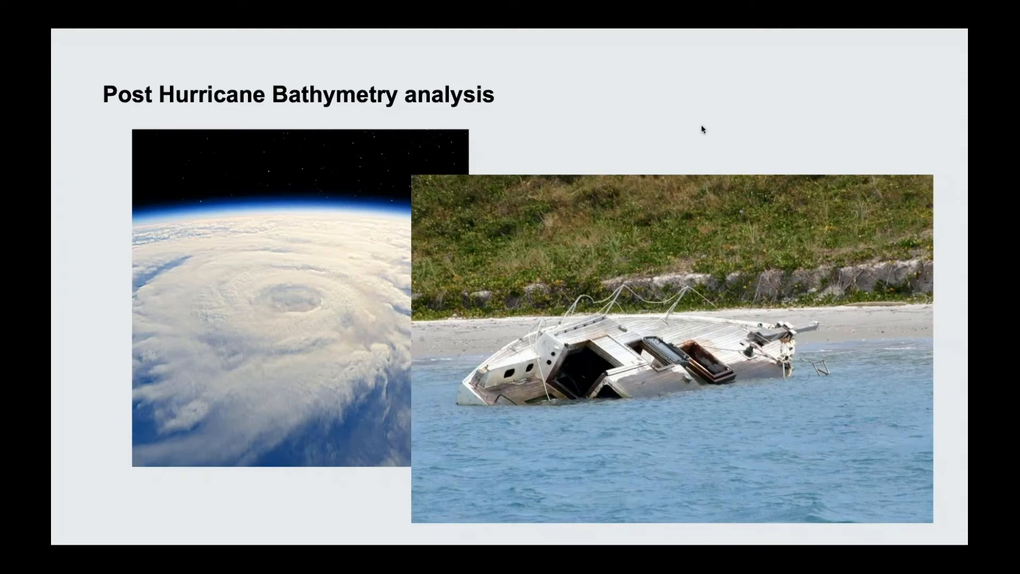
{"action": "key", "text": "Right"}
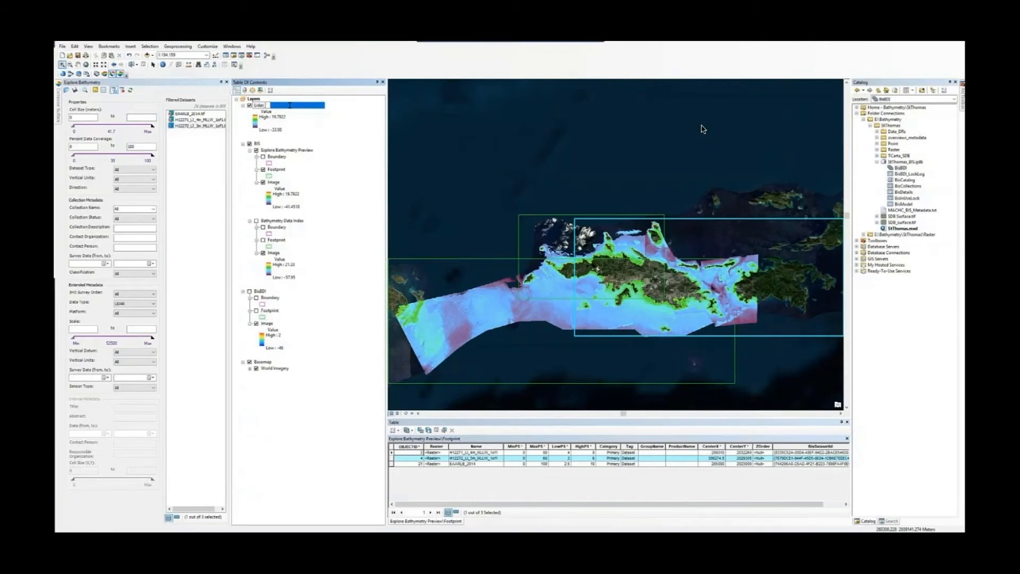
Finish renaming the extracted lidar layer as Lidar_3m_2011
{"action": "type", "text": "_B"}
{"action": "type", "text": "m"}
{"action": "type", "text": "_20"}
{"action": "type", "text": "1"}
{"action": "type", "text": "7"}
{"action": "key", "text": "Return"}
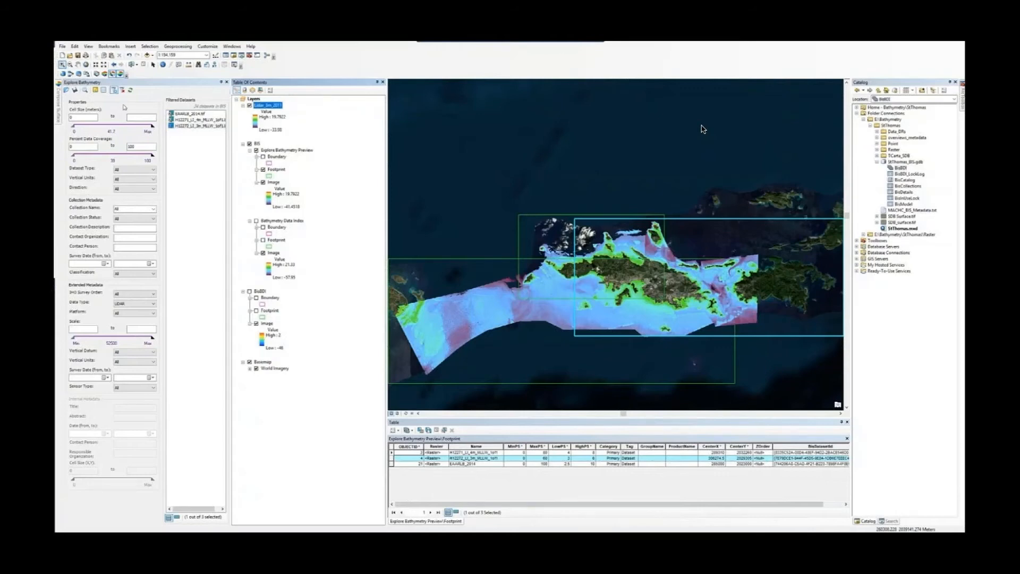
Clear the current bathymetry filter and filter the BIS datasets by the SDB data type
{"action": "left_click", "coordinate": [123, 91]}
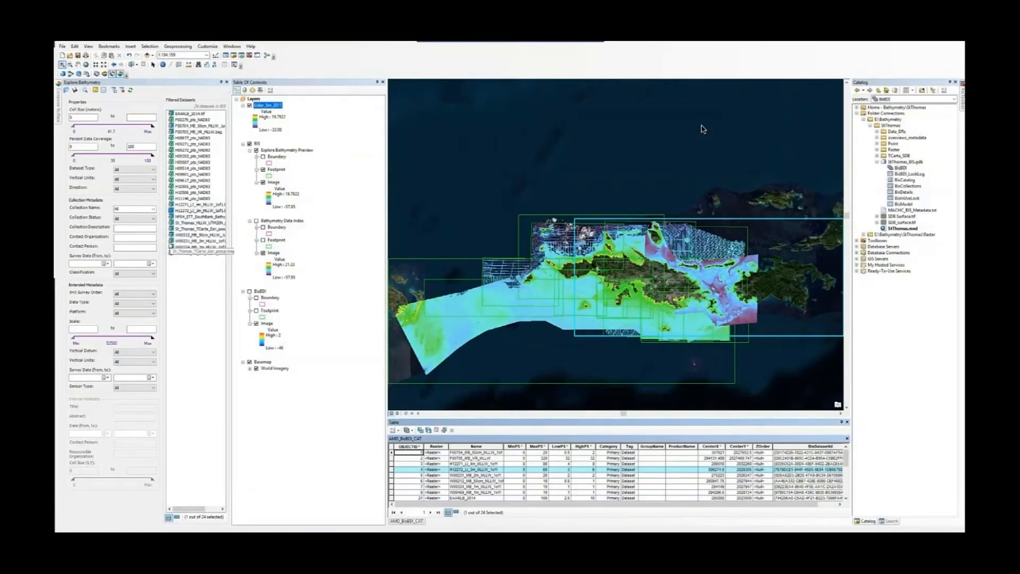
{"action": "left_click", "coordinate": [153, 303]}
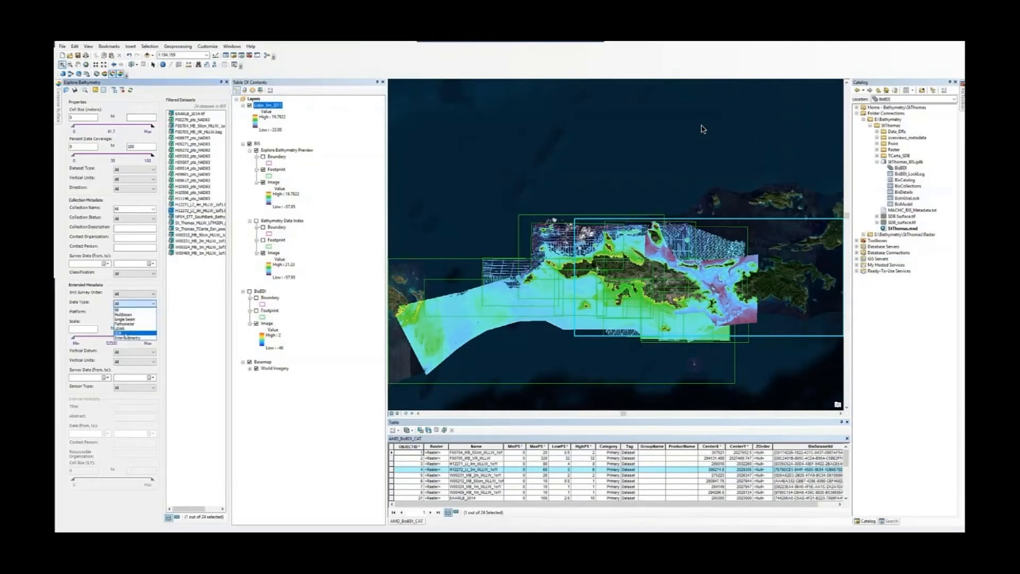
{"action": "left_click", "coordinate": [127, 333]}
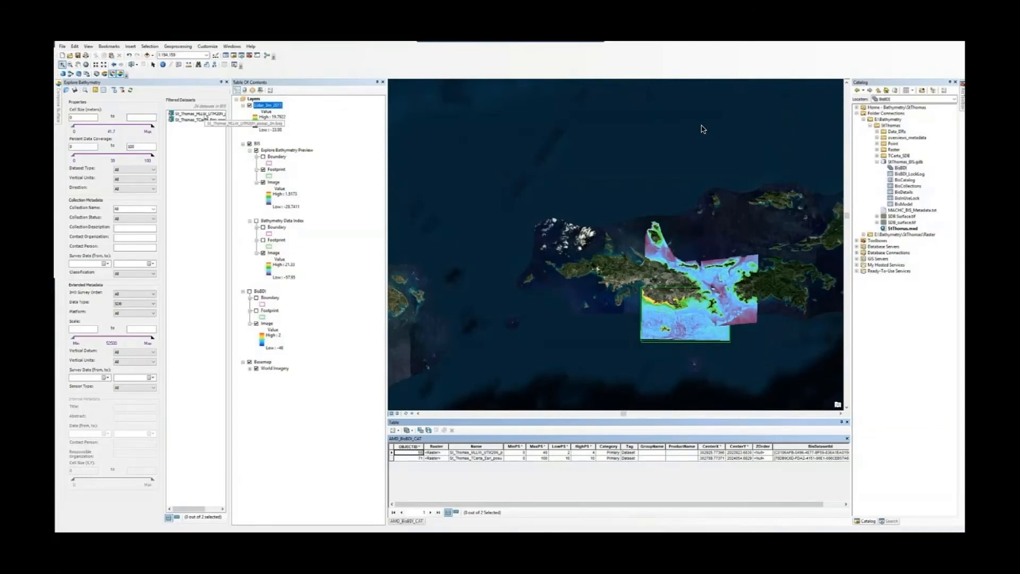
Preview the St_Thomas_MLLW_UTM20N dataset, review its internal metadata, and close the preview
{"action": "left_click", "coordinate": [205, 114]}
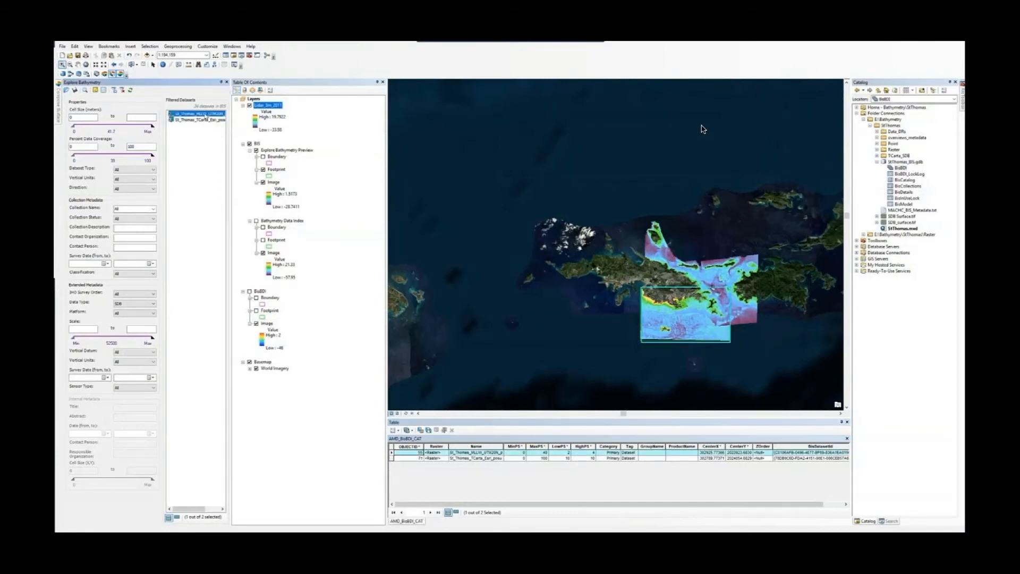
{"action": "right_click", "coordinate": [206, 115]}
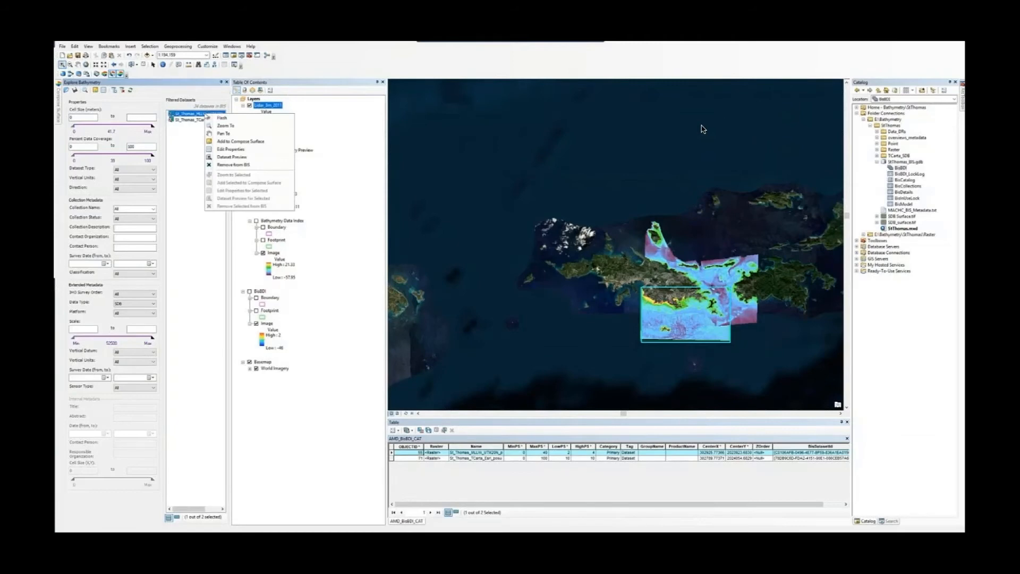
{"action": "left_click", "coordinate": [245, 157]}
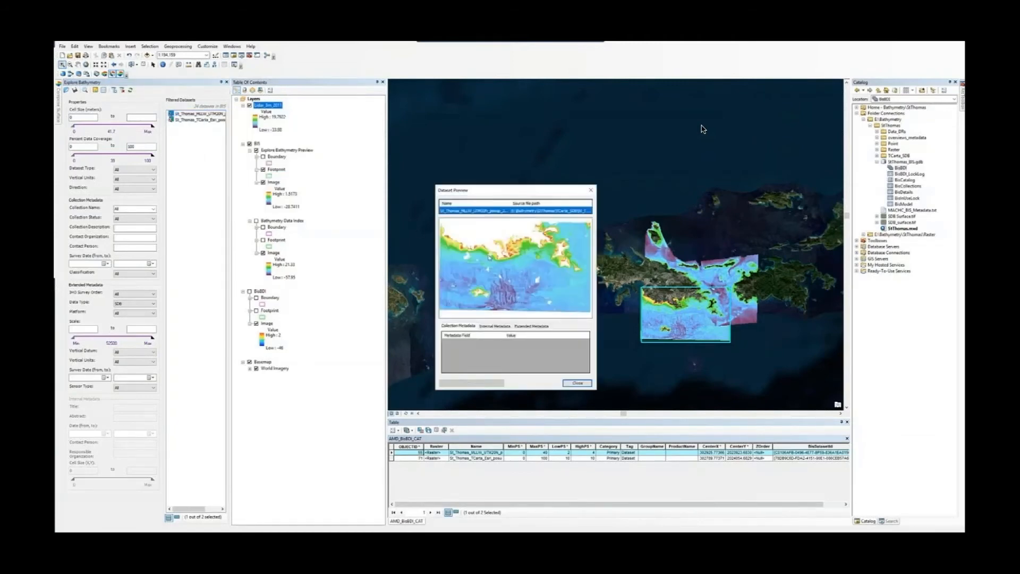
{"action": "left_click", "coordinate": [501, 326]}
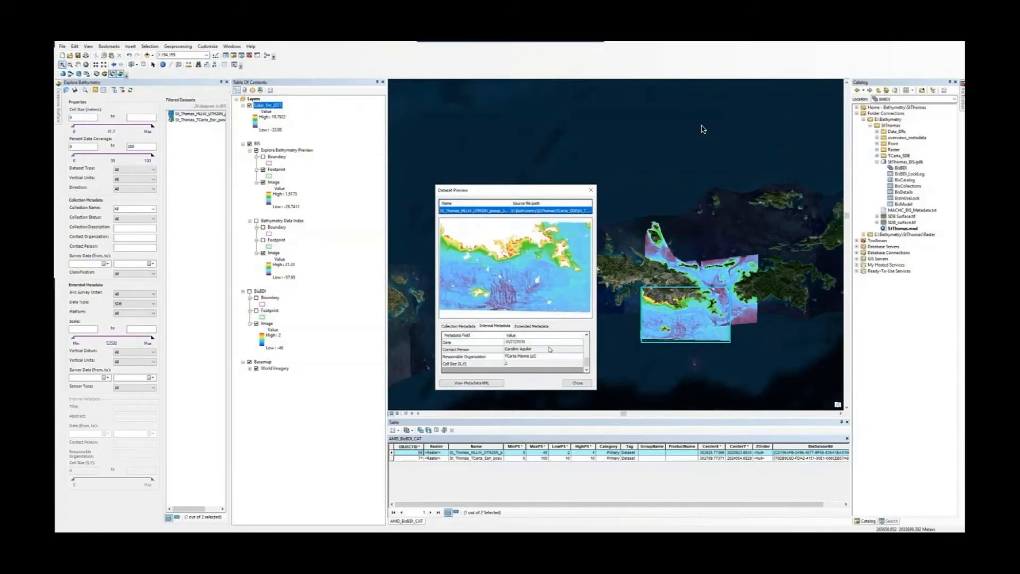
{"action": "scroll", "coordinate": [550, 349], "scroll_direction": "up", "scroll_amount": 3}
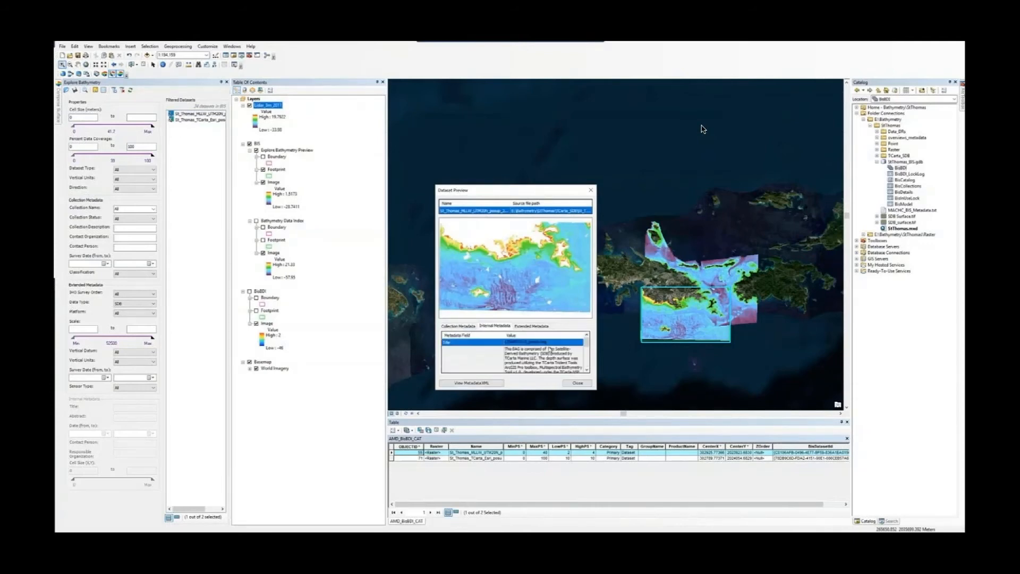
{"action": "left_click", "coordinate": [589, 383]}
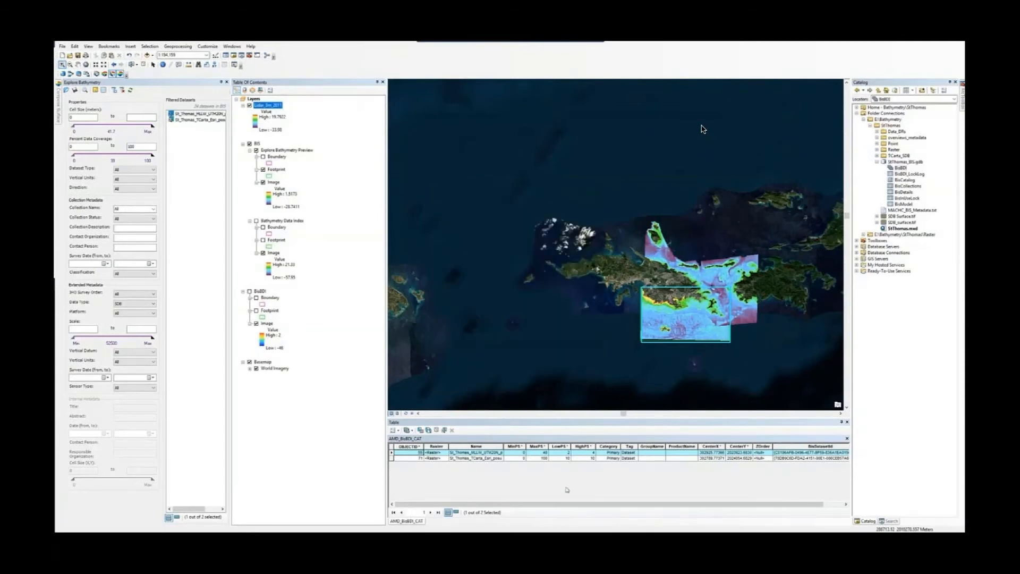
Zoom to the St_Thomas_MLLW_UTM20N footprint record and create a separate layer from that selected feature
{"action": "left_click", "coordinate": [392, 453]}
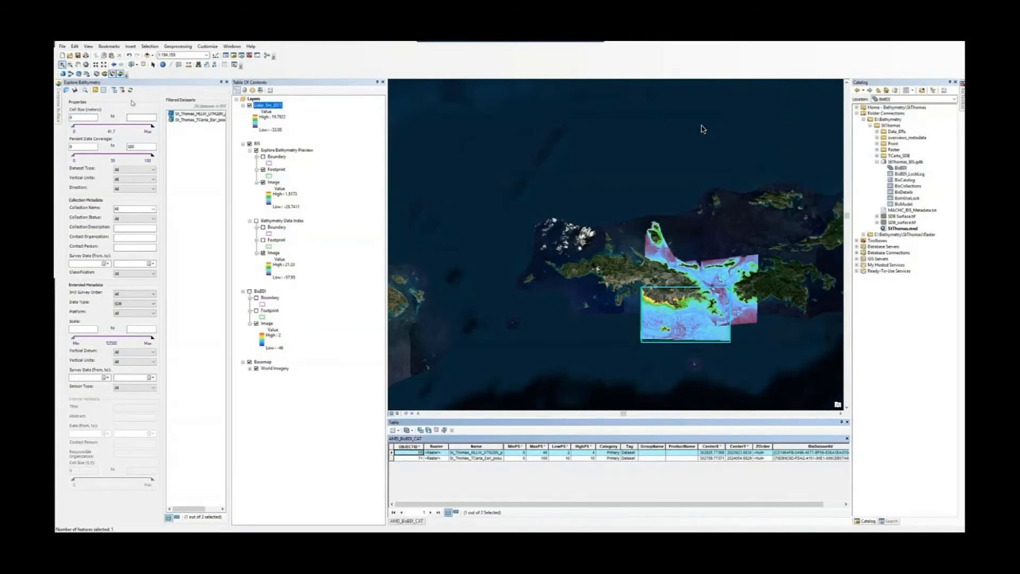
{"action": "left_click", "coordinate": [85, 90]}
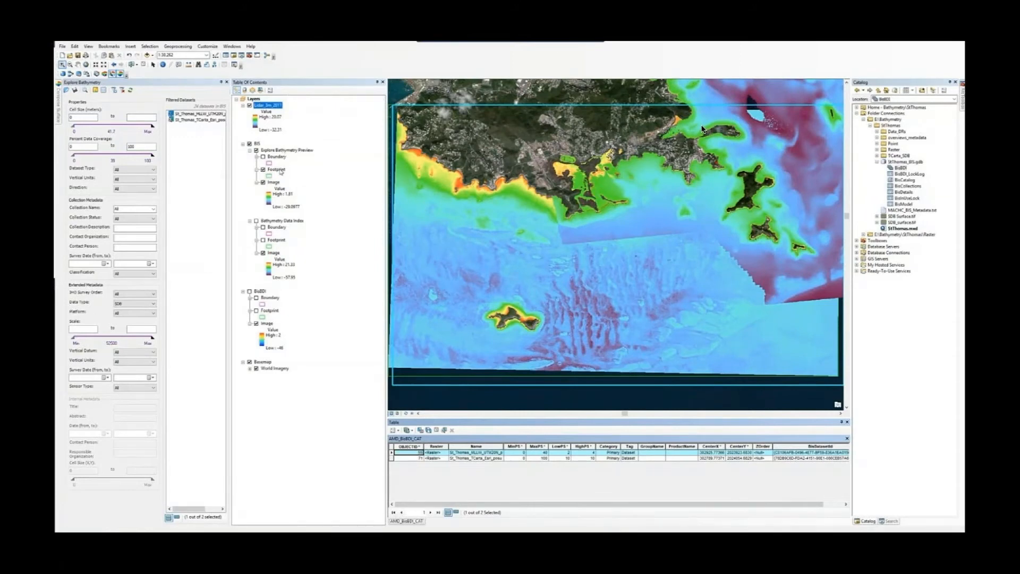
{"action": "right_click", "coordinate": [281, 171]}
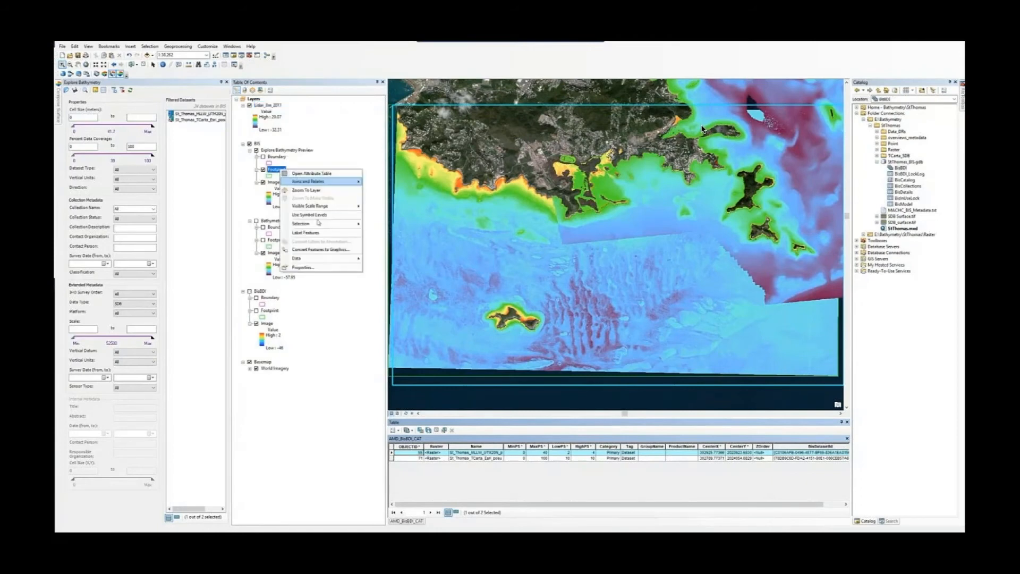
{"action": "mouse_move", "coordinate": [318, 225]}
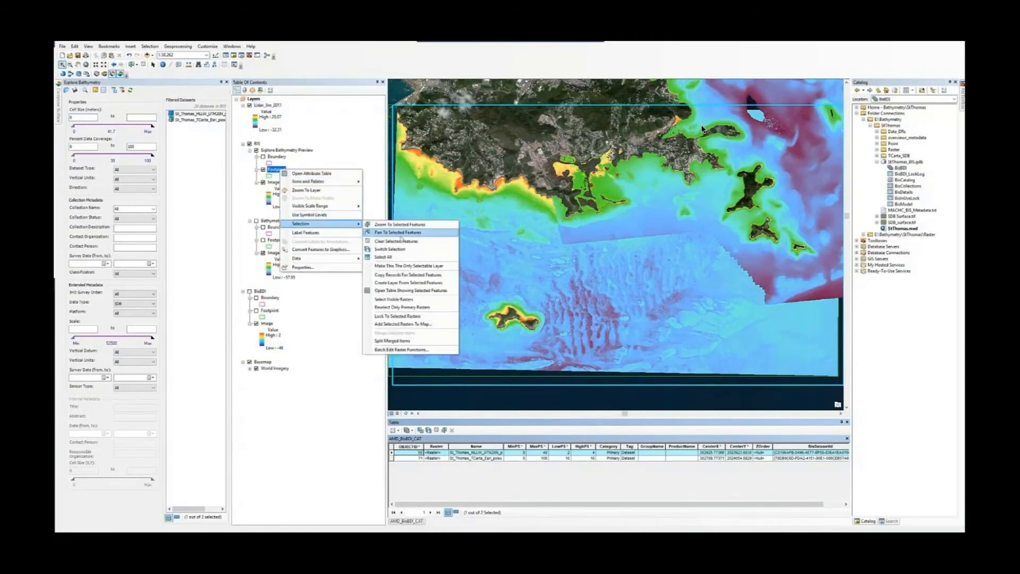
{"action": "left_click", "coordinate": [433, 284]}
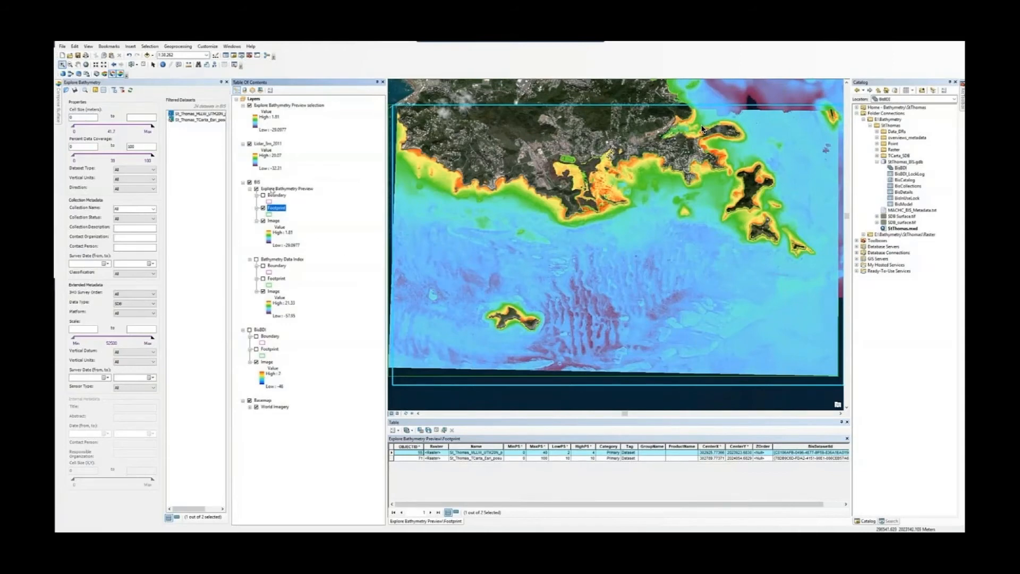
Rename the Explore Bathymetry Preview selection layer as SDB_2m_2020 and clear the feature selection
{"action": "left_click", "coordinate": [264, 105]}
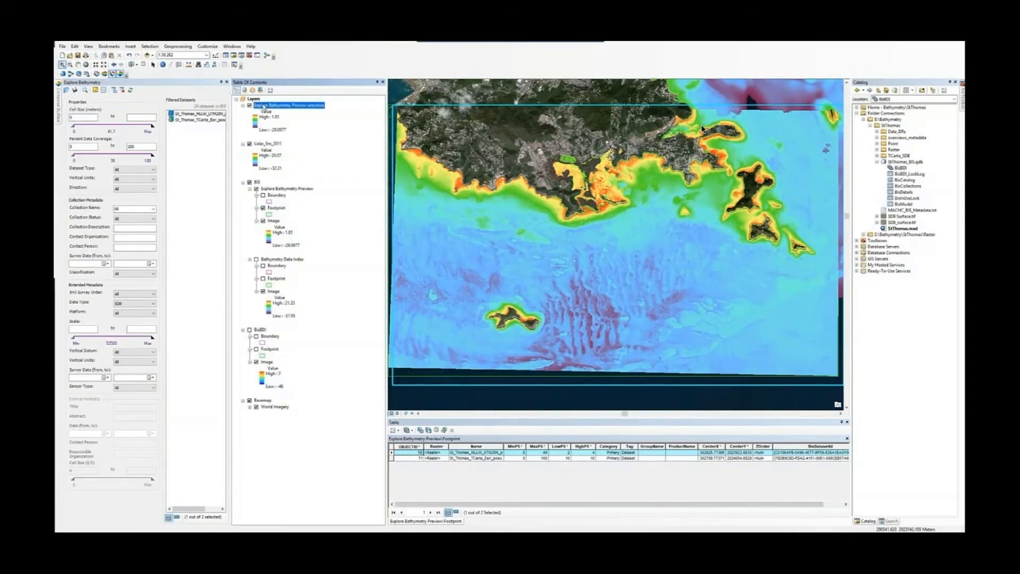
{"action": "left_click", "coordinate": [264, 106]}
{"action": "type", "text": "SDB_2m_202"}
{"action": "key", "text": "Return"}
{"action": "left_click", "coordinate": [142, 65]}
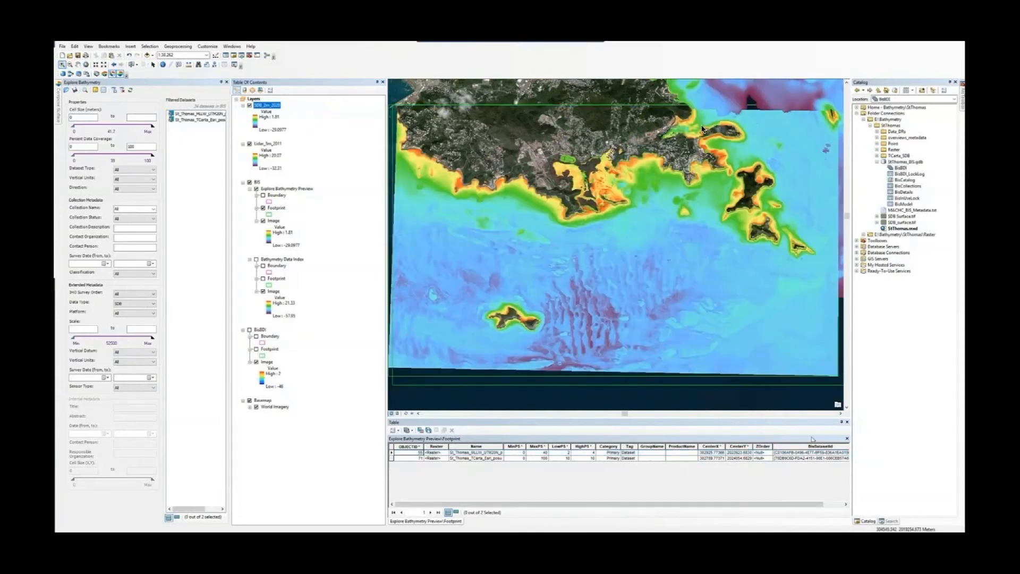
Close the attribute table and hide the BIS group layer
{"action": "left_click", "coordinate": [847, 422]}
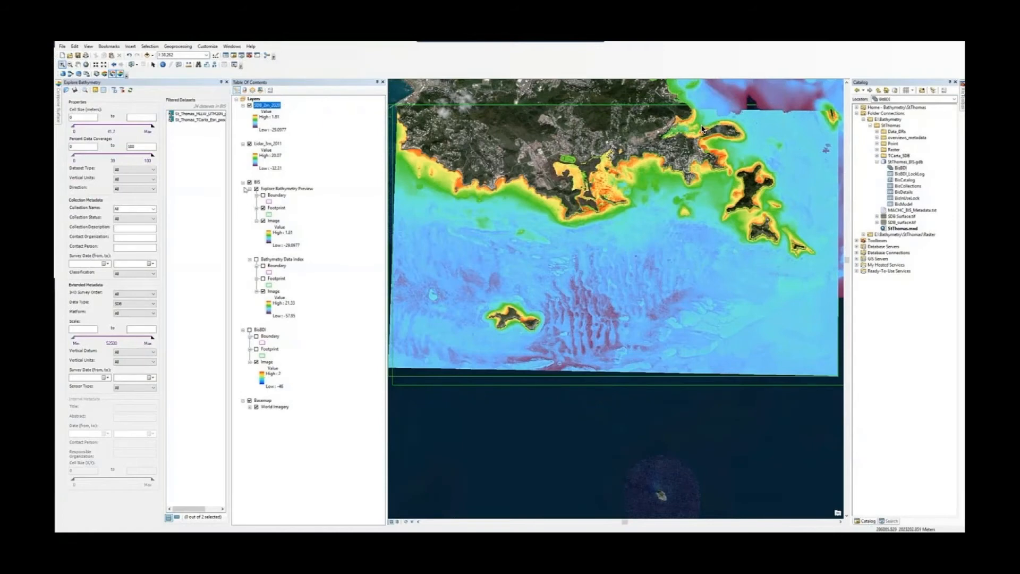
{"action": "left_click", "coordinate": [250, 183]}
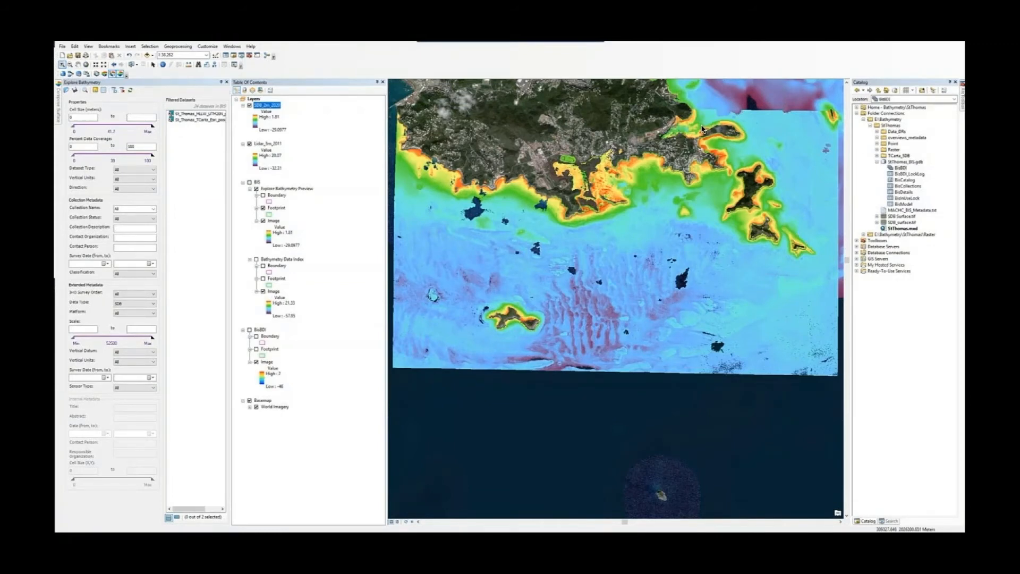
Subtract Lidar_3m_2011 from SDB_2m_2020 with the Raster Calculator, saving the output as StThomas_DiffRaster.tif in the Raster folder
{"action": "mouse_move", "coordinate": [963, 100]}
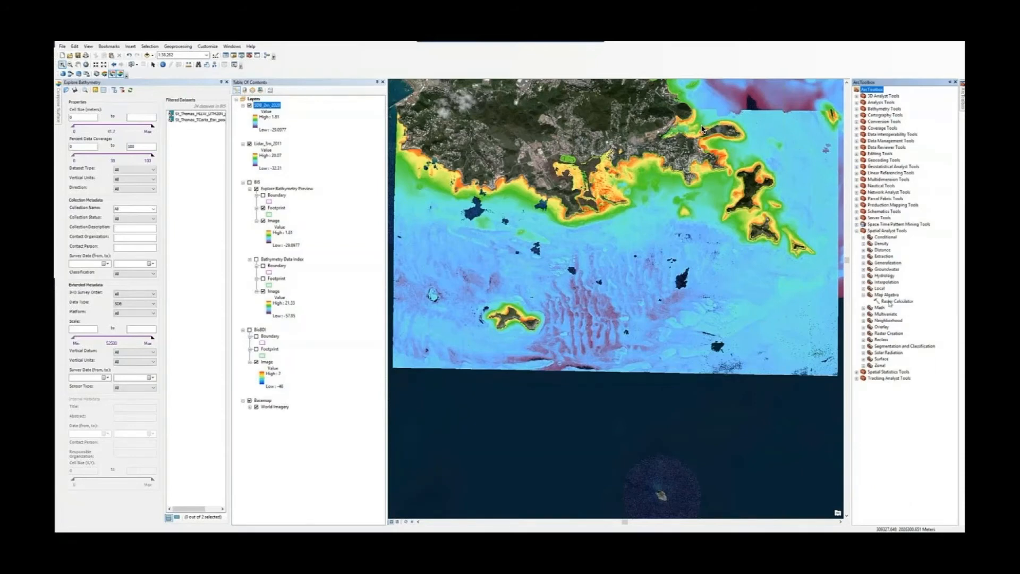
{"action": "left_click", "coordinate": [895, 302]}
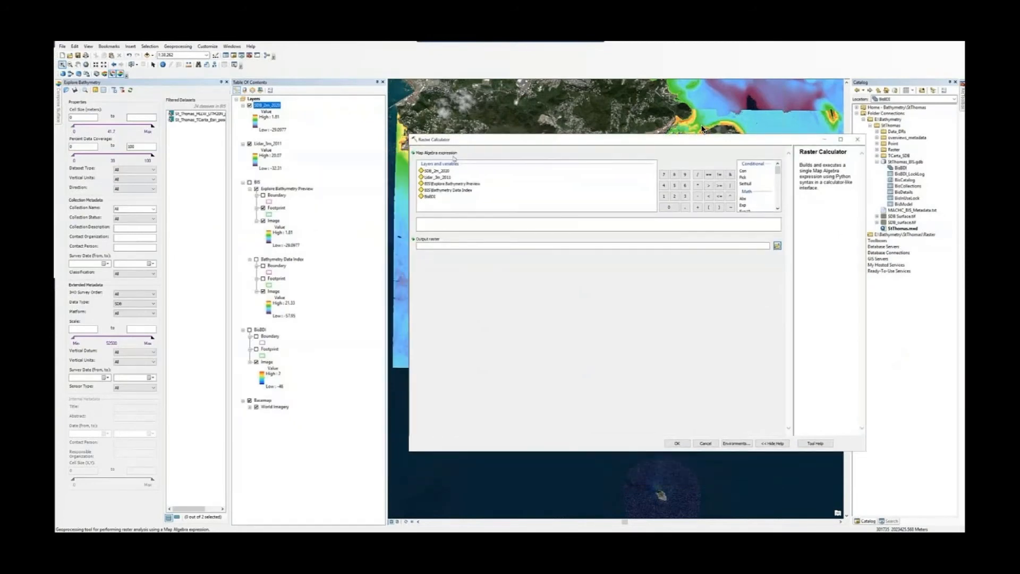
{"action": "double_click", "coordinate": [437, 172]}
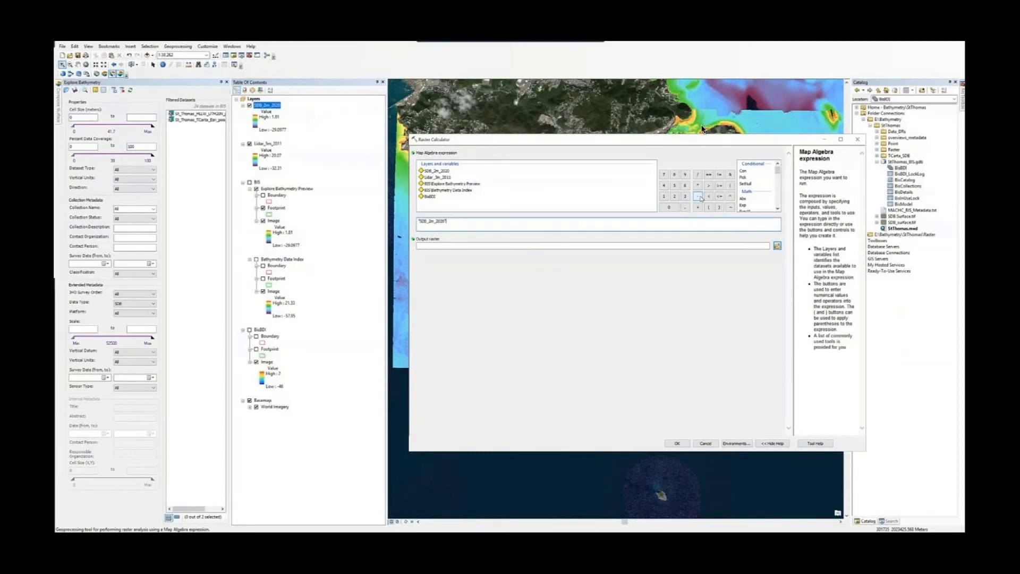
{"action": "double_click", "coordinate": [449, 178]}
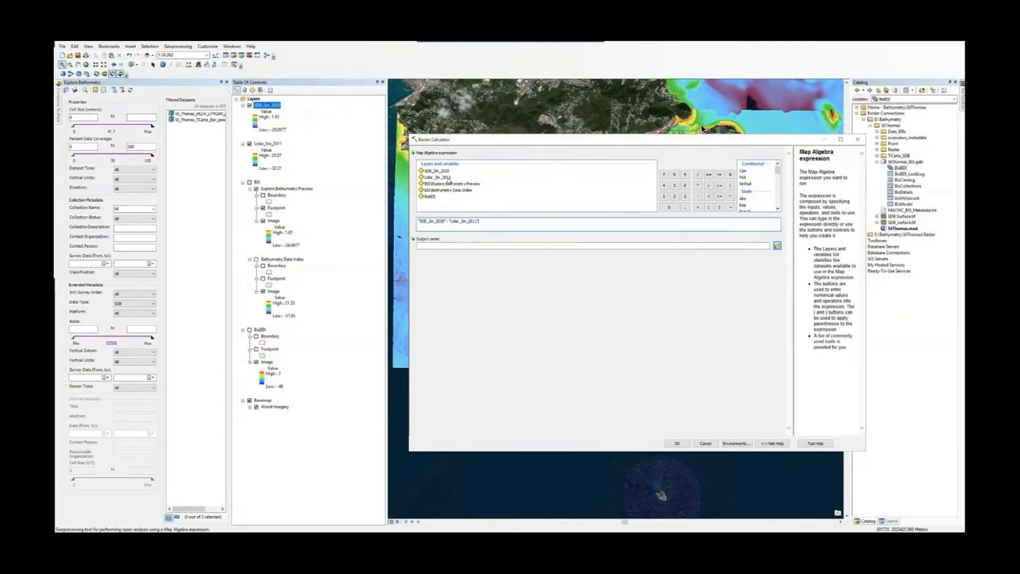
{"action": "left_click", "coordinate": [777, 247]}
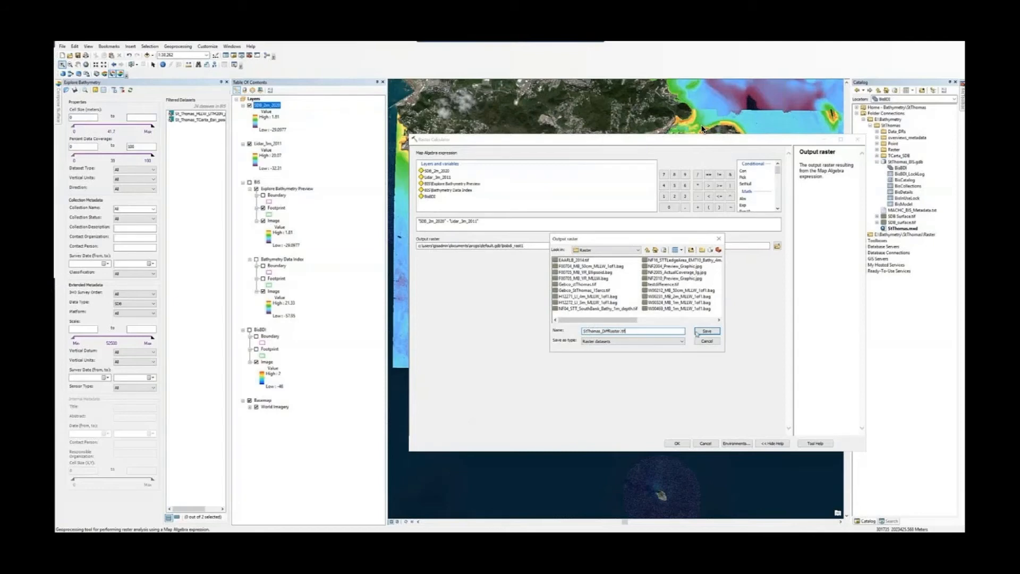
{"action": "left_click", "coordinate": [682, 444]}
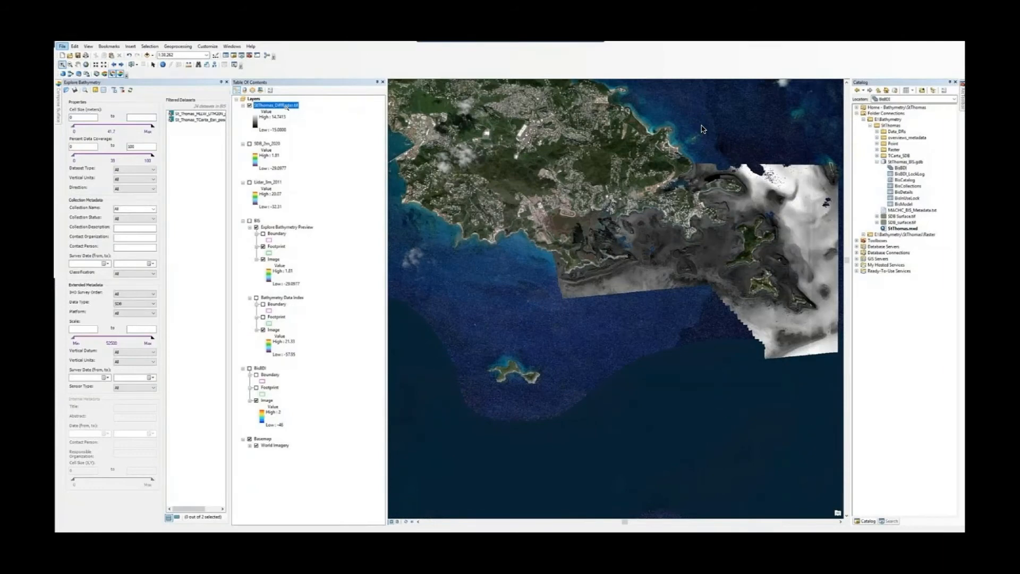
Apply a blue-to-yellow-to-red stretched color ramp to the StThomas_DiffRaster.tif layer, keeping its properties dialog clear of the raster
{"action": "left_click", "coordinate": [287, 108]}
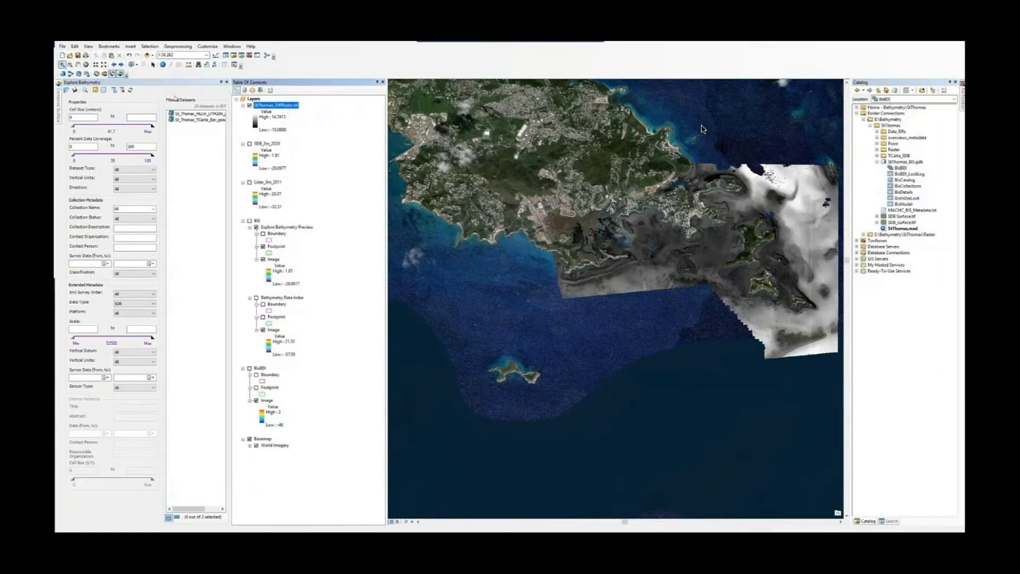
{"action": "left_click", "coordinate": [78, 64]}
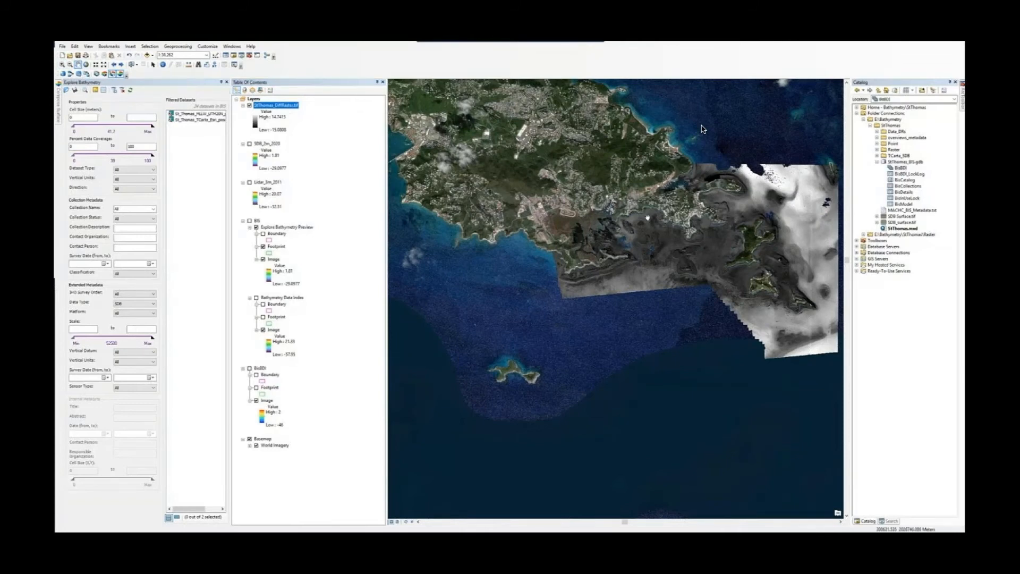
{"action": "left_click_drag", "start_coordinate": [643, 218], "coordinate": [540, 210]}
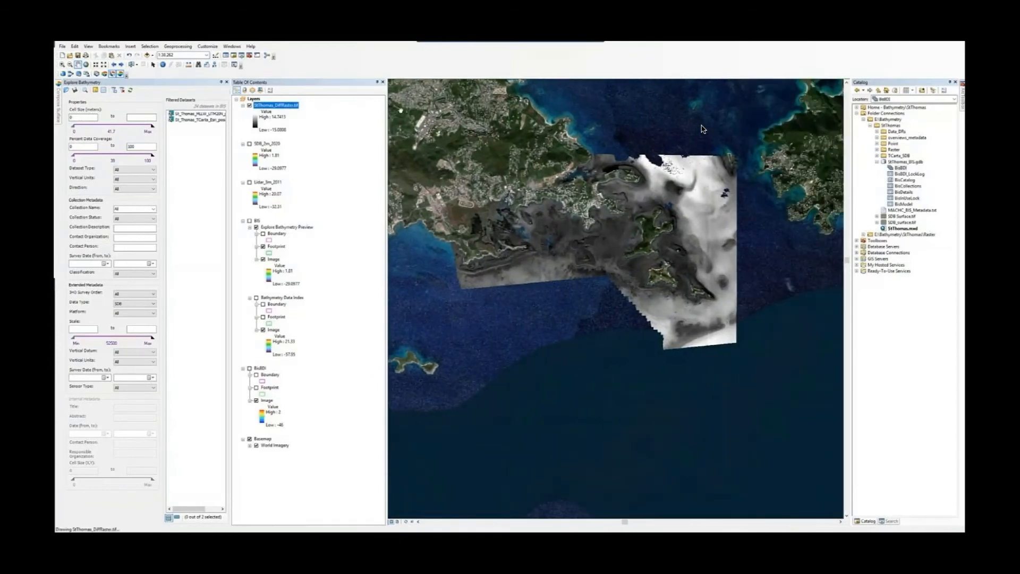
{"action": "right_click", "coordinate": [285, 106]}
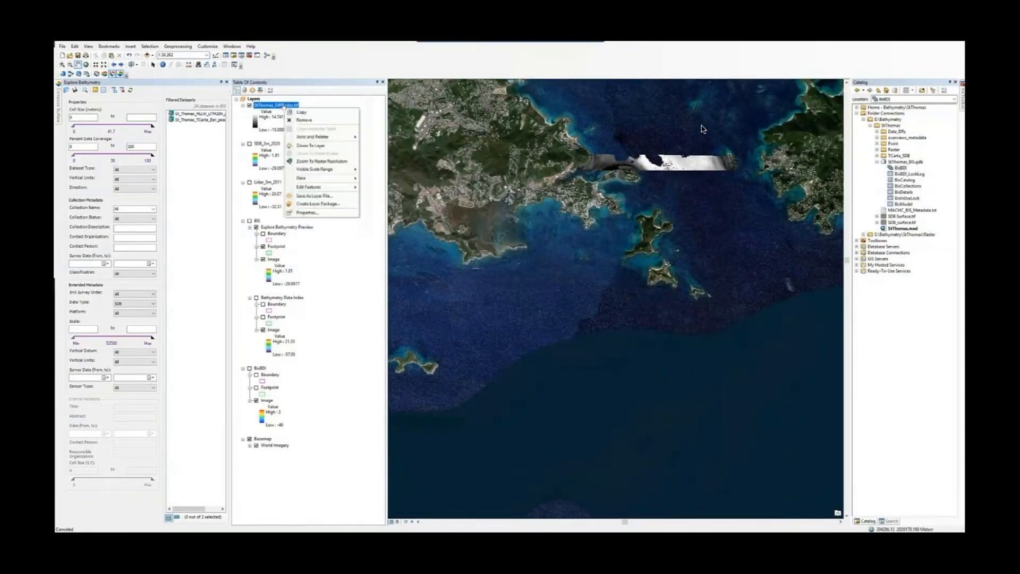
{"action": "left_click", "coordinate": [335, 213]}
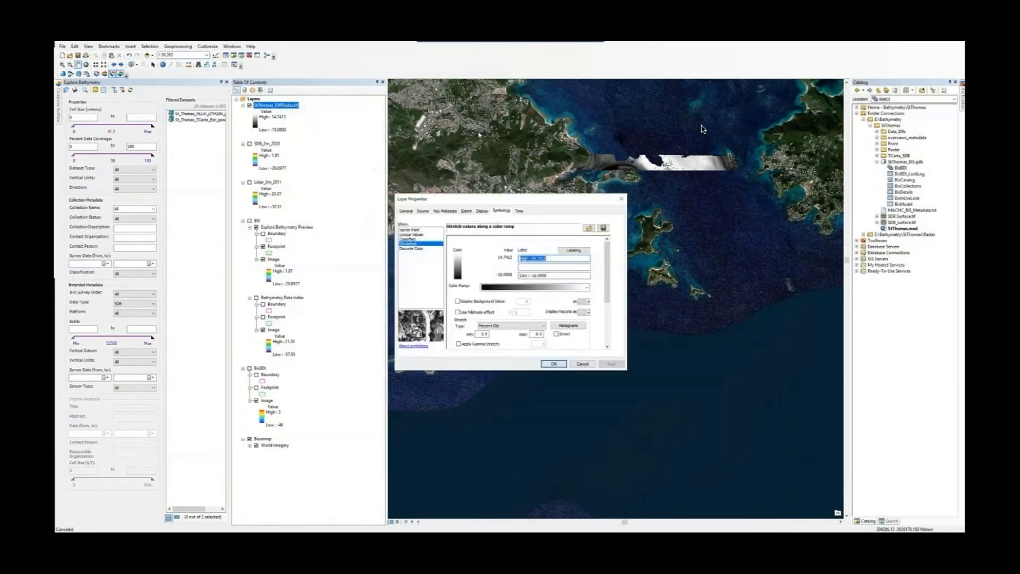
{"action": "left_click", "coordinate": [588, 288]}
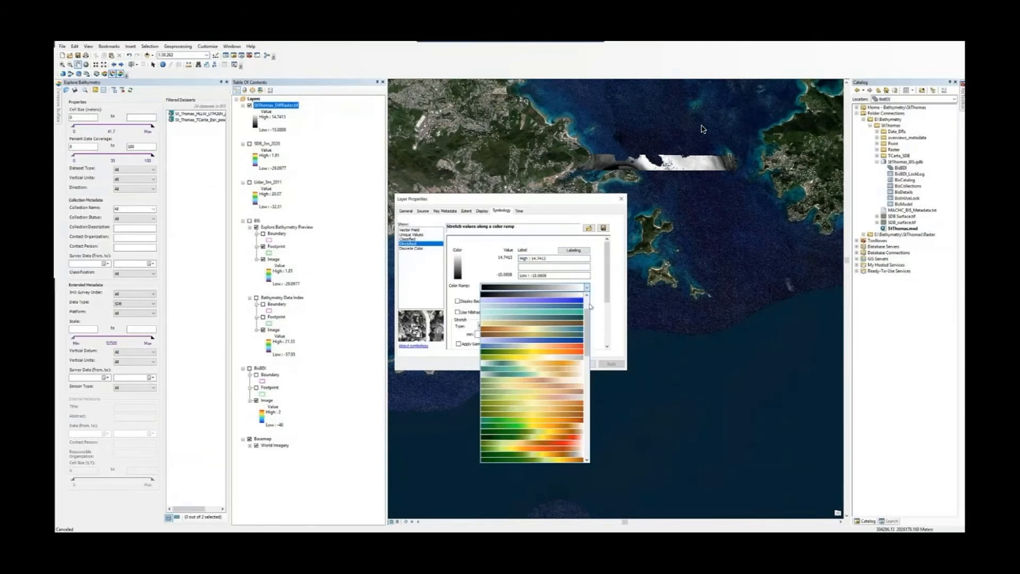
{"action": "left_click", "coordinate": [563, 349]}
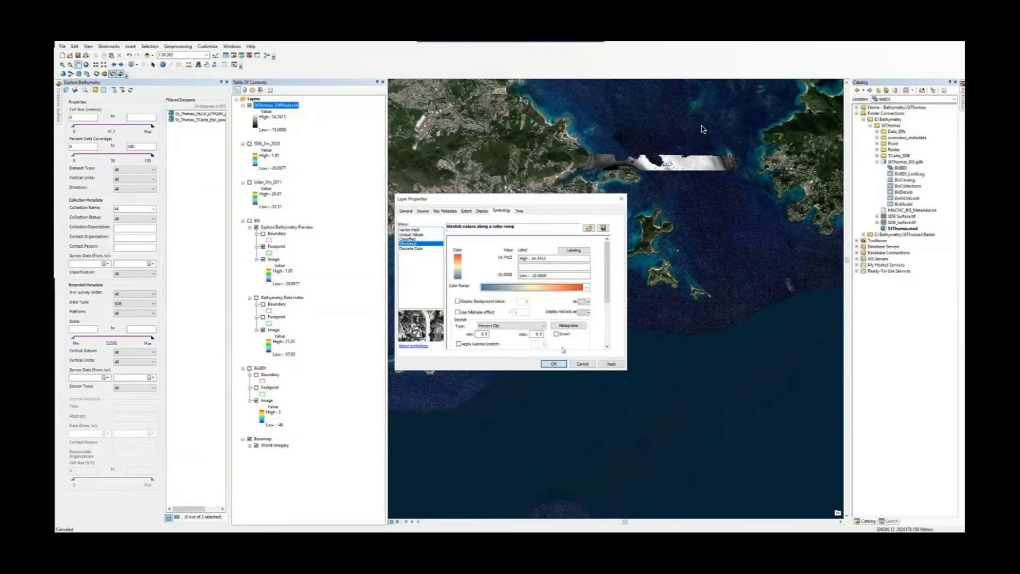
{"action": "left_click", "coordinate": [605, 367]}
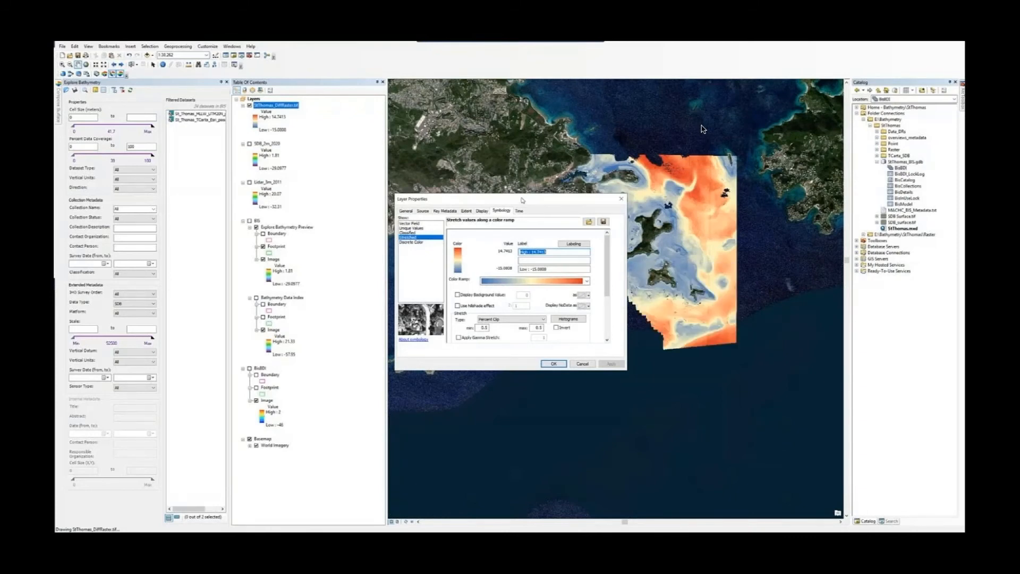
{"action": "left_click_drag", "start_coordinate": [523, 200], "coordinate": [367, 181]}
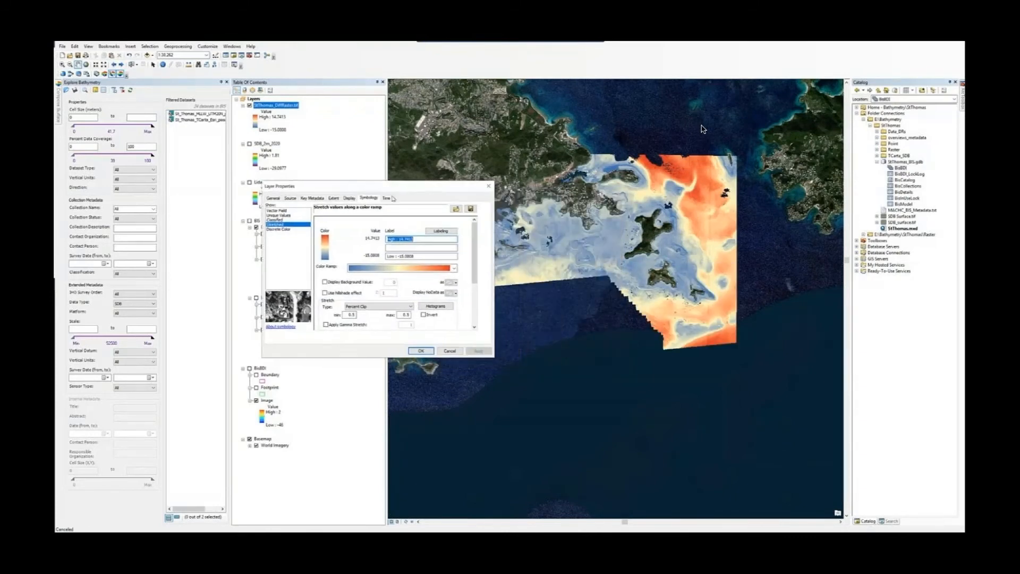
Close the difference raster's layer properties and examine the seabed changes in the bays along the northern edge of StThomas_DiffRaster.tif
{"action": "left_click", "coordinate": [432, 352]}
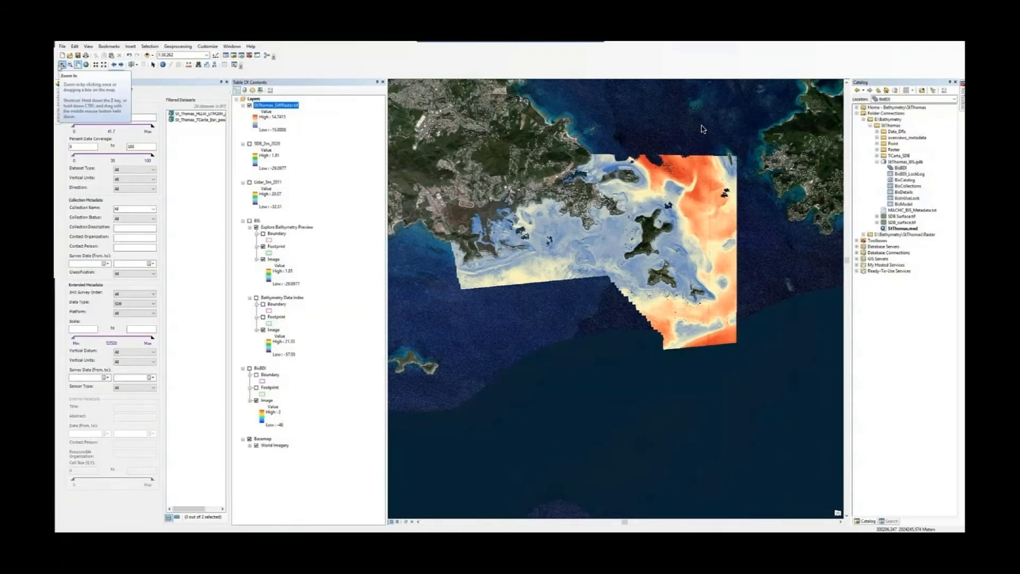
{"action": "left_click", "coordinate": [62, 66]}
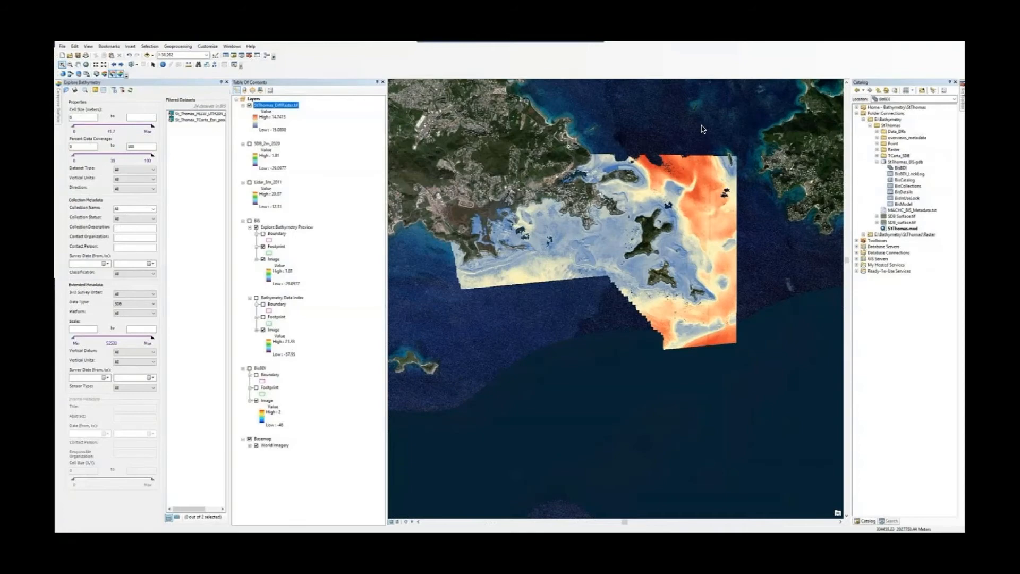
{"action": "left_click_drag", "start_coordinate": [569, 143], "coordinate": [658, 208]}
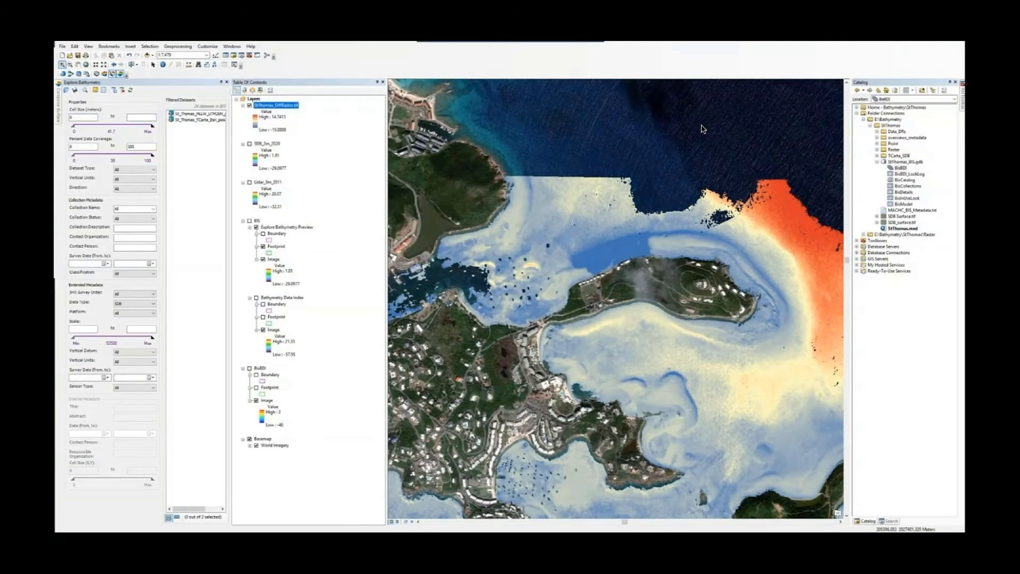
{"action": "left_click_drag", "start_coordinate": [672, 181], "coordinate": [411, 338]}
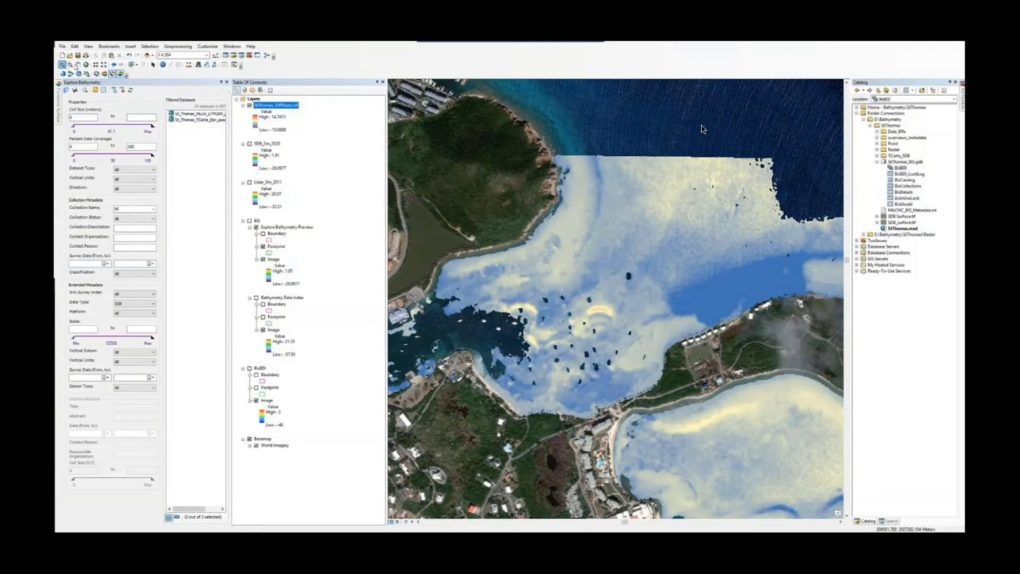
{"action": "left_click", "coordinate": [152, 64]}
{"action": "left_click_drag", "start_coordinate": [578, 315], "coordinate": [634, 292]}
{"action": "left_click_drag", "start_coordinate": [537, 342], "coordinate": [547, 352]}
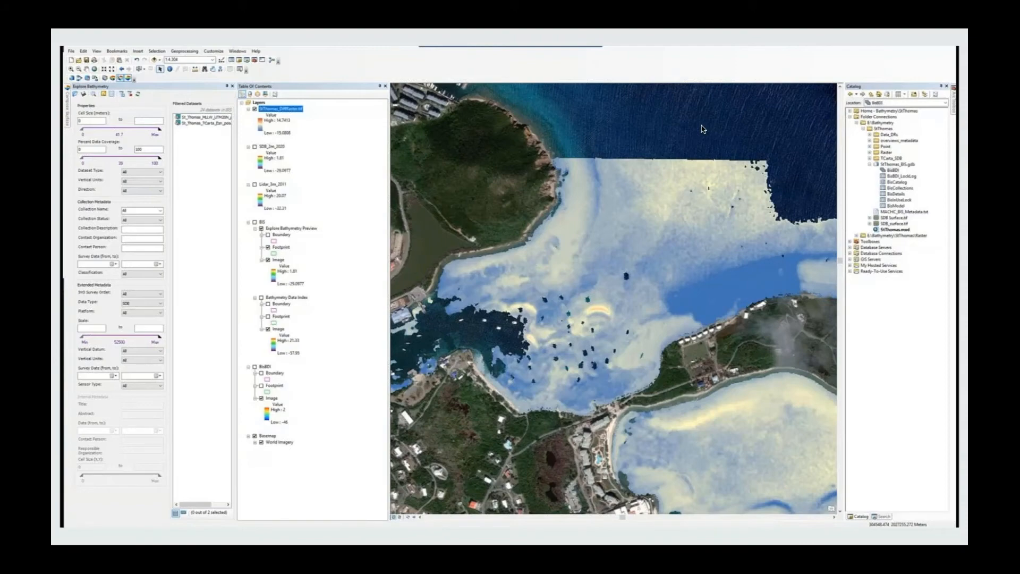
{"action": "key", "text": "Right"}
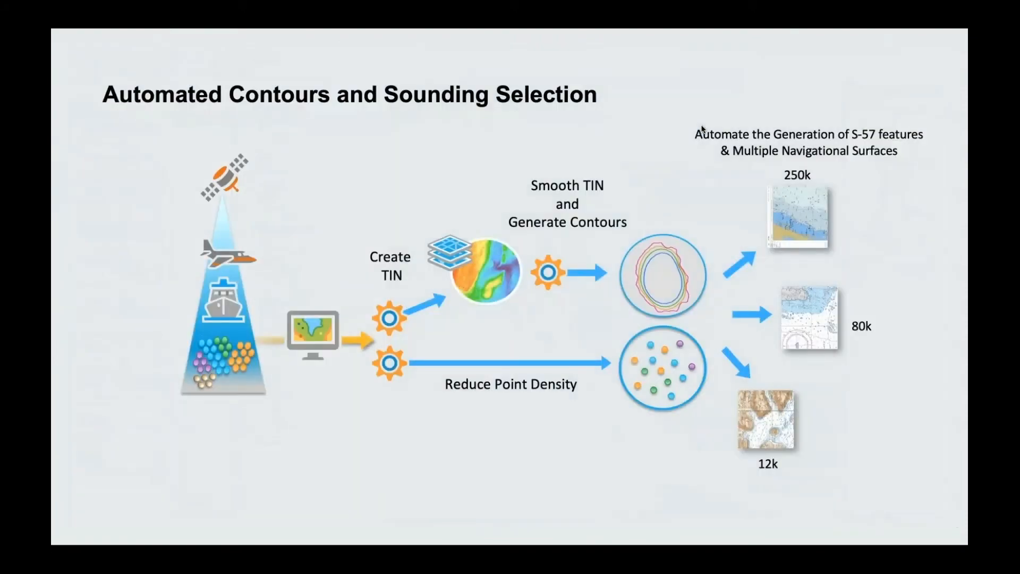
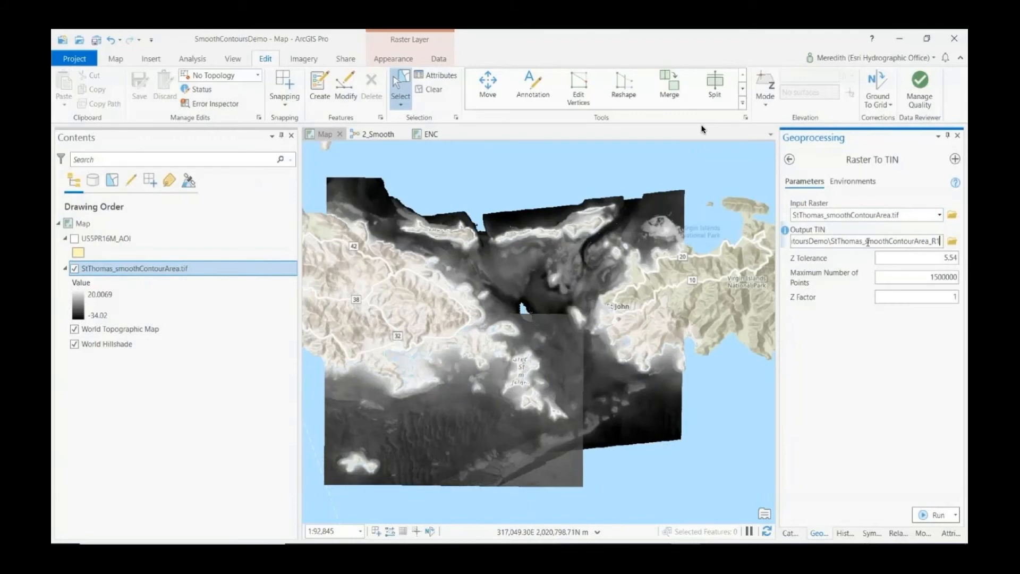
In ArcGIS Pro, convert StThomas_smoothContourArea.tif to a TIN named StThomas_TIN using the US5PR16M_AOI extent, and hide the source raster
{"action": "left_click_drag", "start_coordinate": [868, 242], "coordinate": [940, 242]}
{"action": "type", "text": "TIN"}
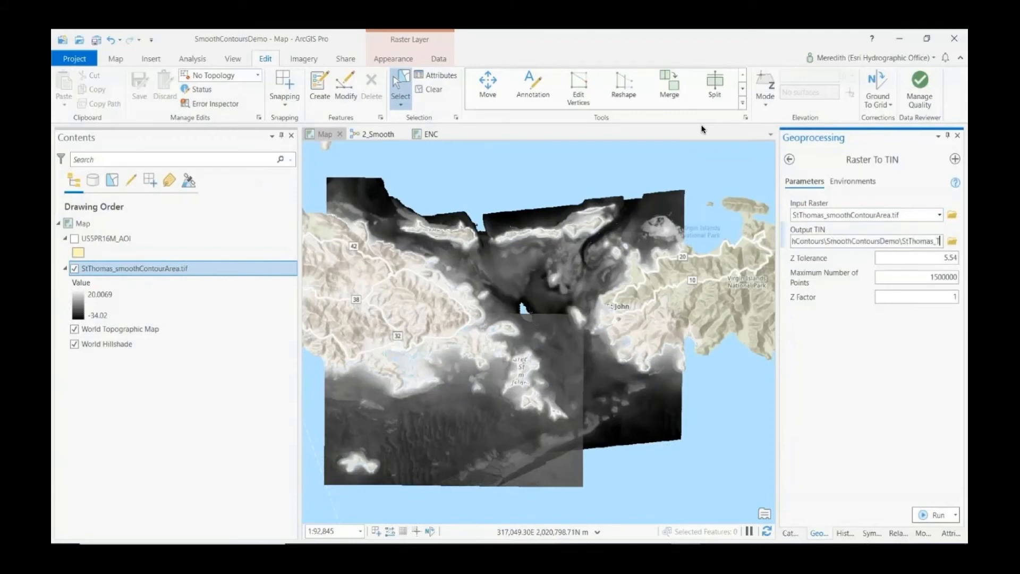
{"action": "left_click", "coordinate": [845, 182]}
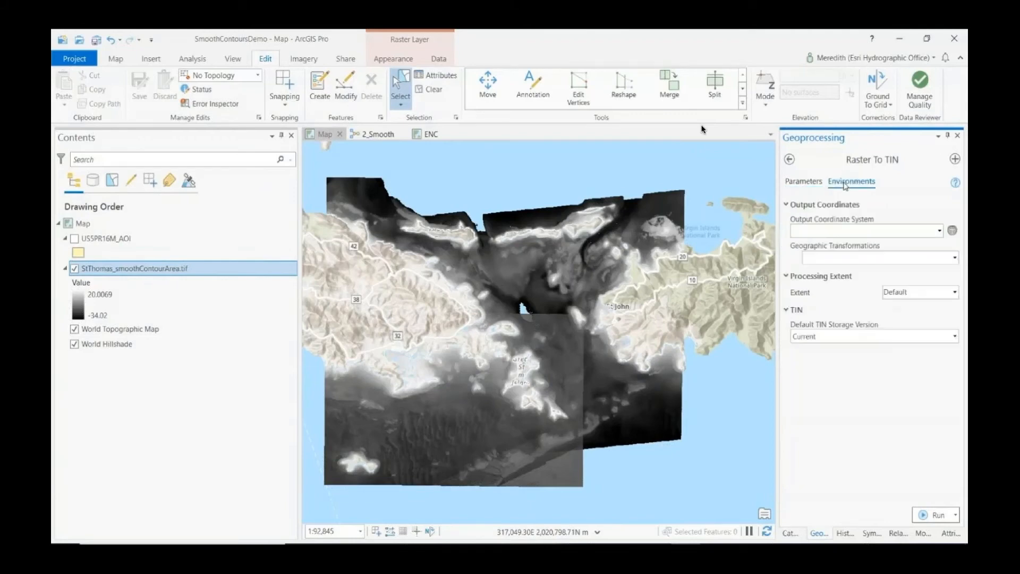
{"action": "left_click", "coordinate": [956, 291]}
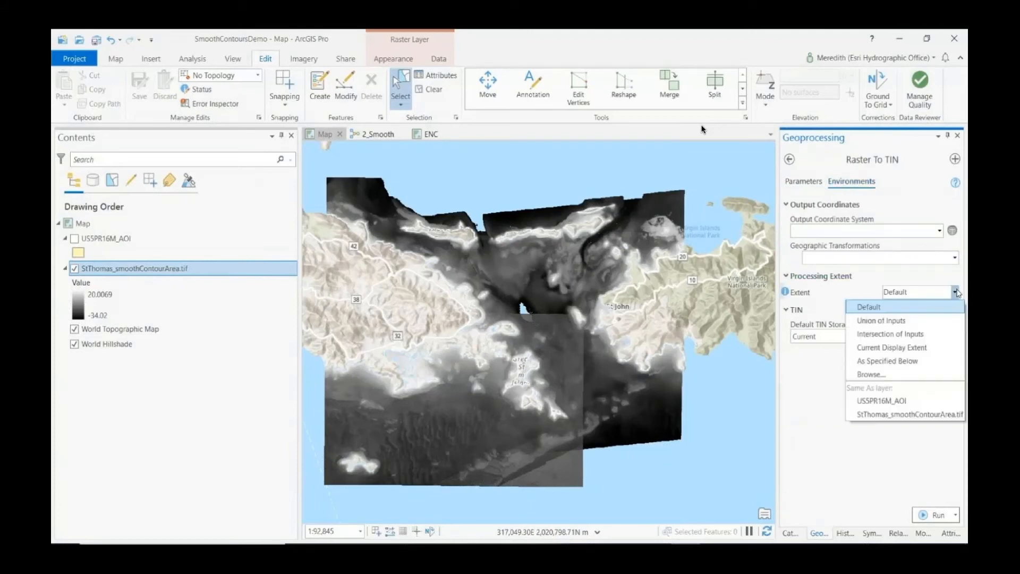
{"action": "left_click", "coordinate": [887, 361]}
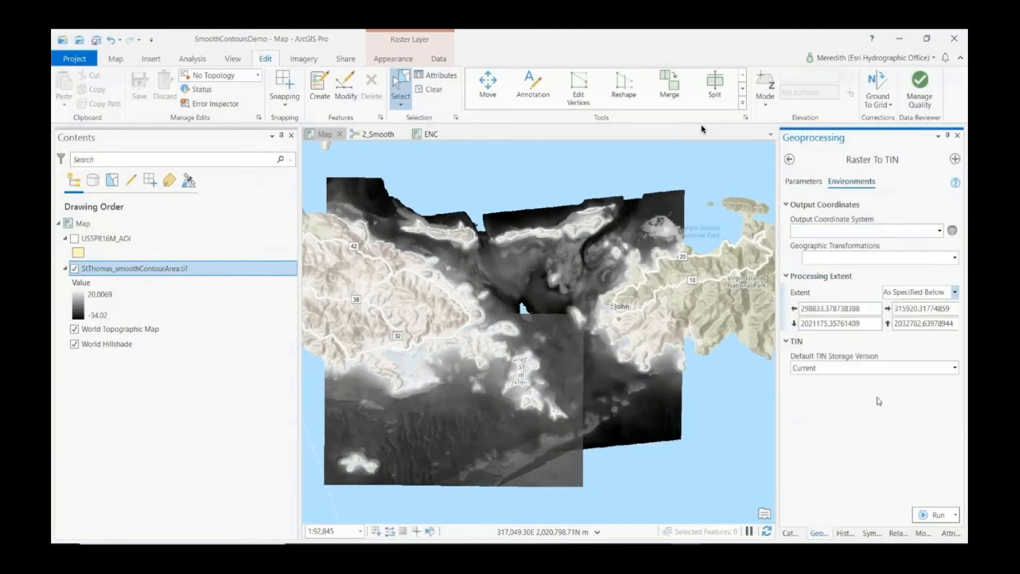
{"action": "left_click", "coordinate": [926, 514]}
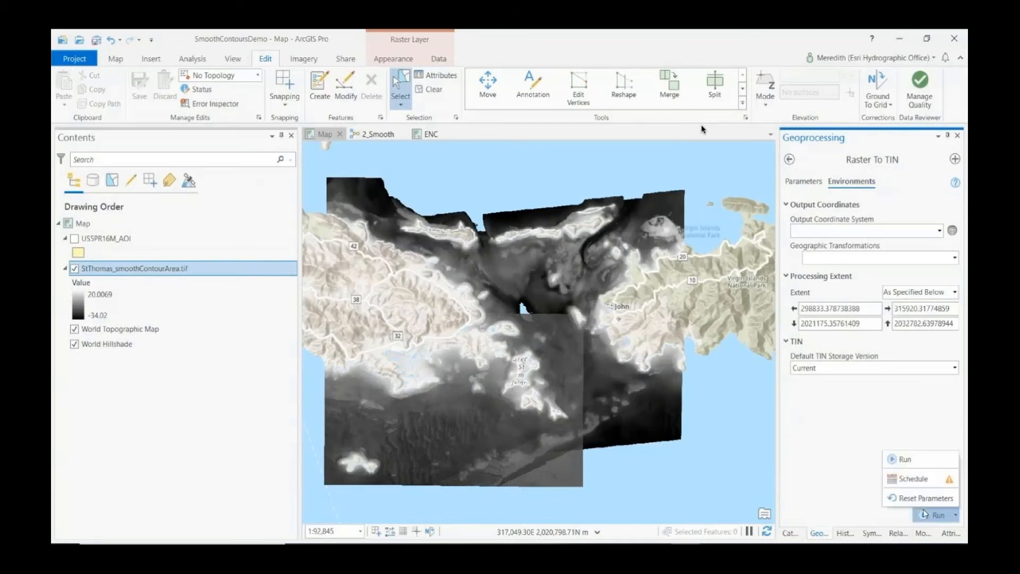
{"action": "left_click", "coordinate": [916, 467]}
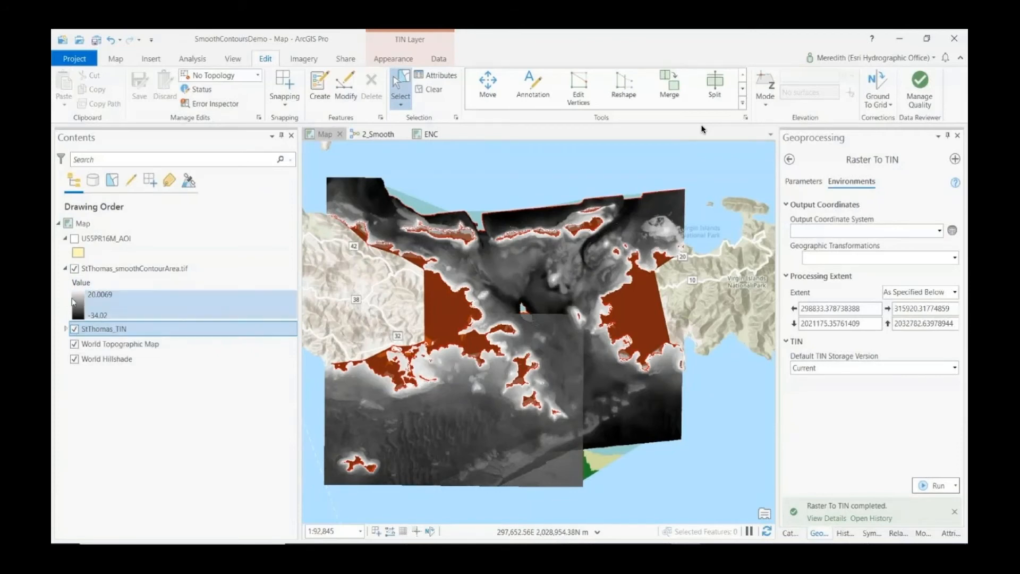
{"action": "left_click", "coordinate": [74, 269]}
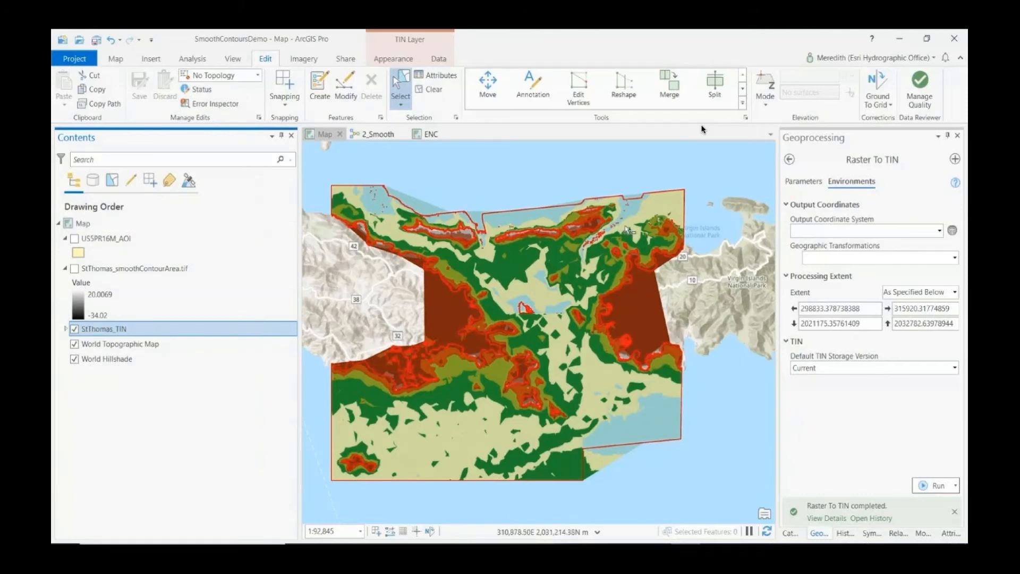
Open the Smooth Bathymetric TIN tool from the Maritime Tools toolbox with StThomas_TIN as the input TIN
{"action": "left_click", "coordinate": [789, 160]}
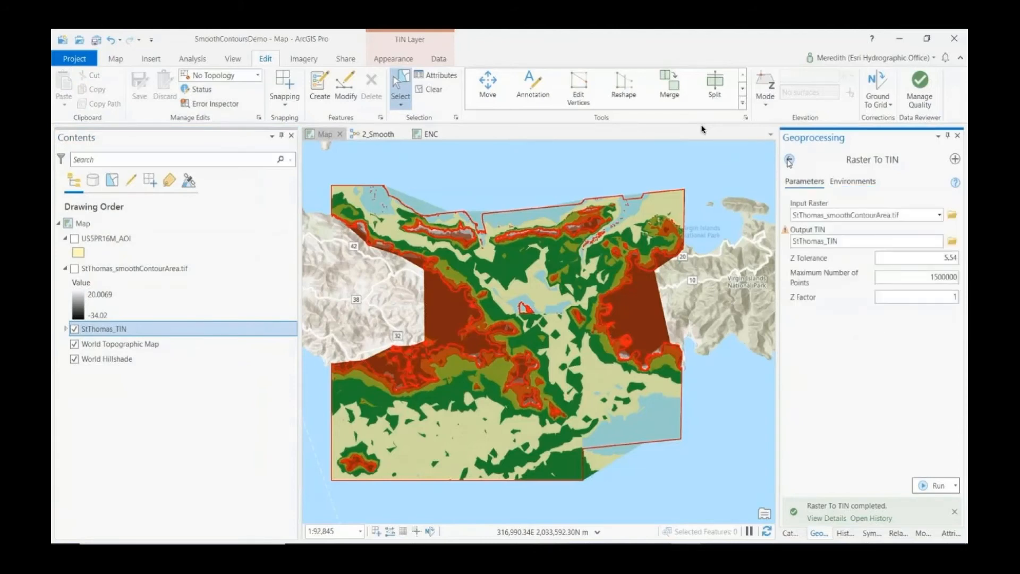
{"action": "left_click", "coordinate": [789, 160]}
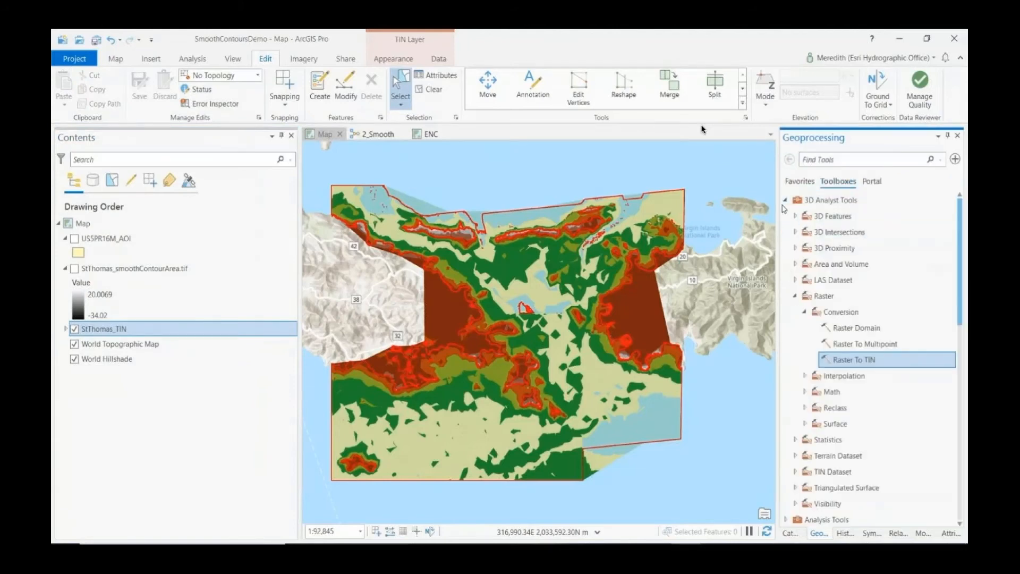
{"action": "left_click", "coordinate": [785, 201]}
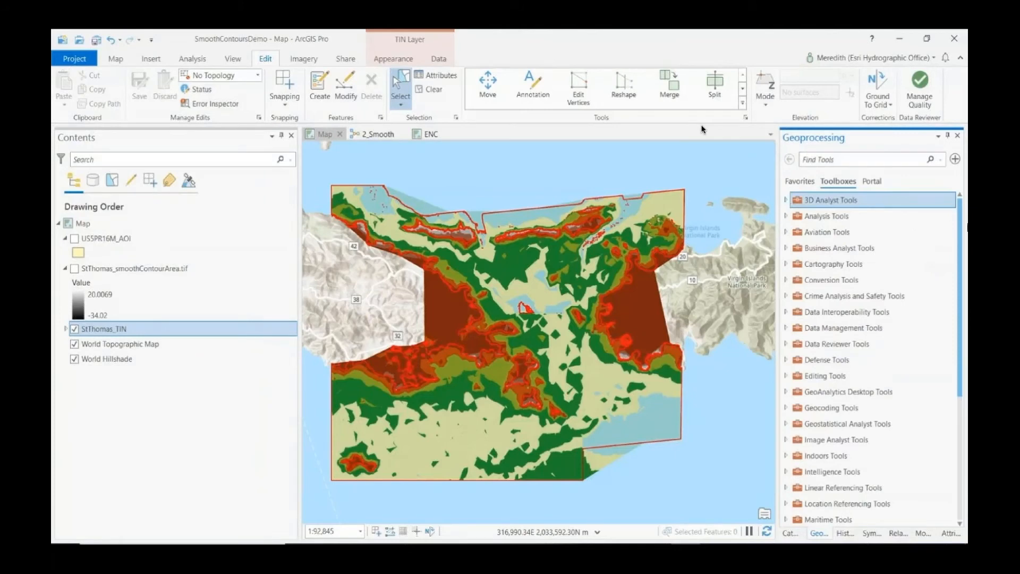
{"action": "left_click_drag", "start_coordinate": [964, 232], "coordinate": [964, 280]}
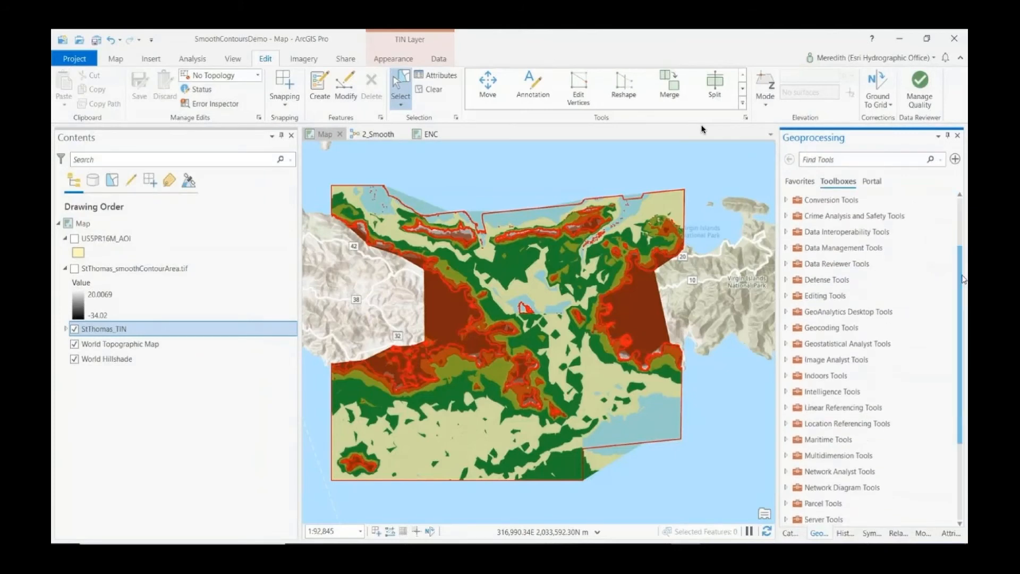
{"action": "left_click", "coordinate": [787, 440]}
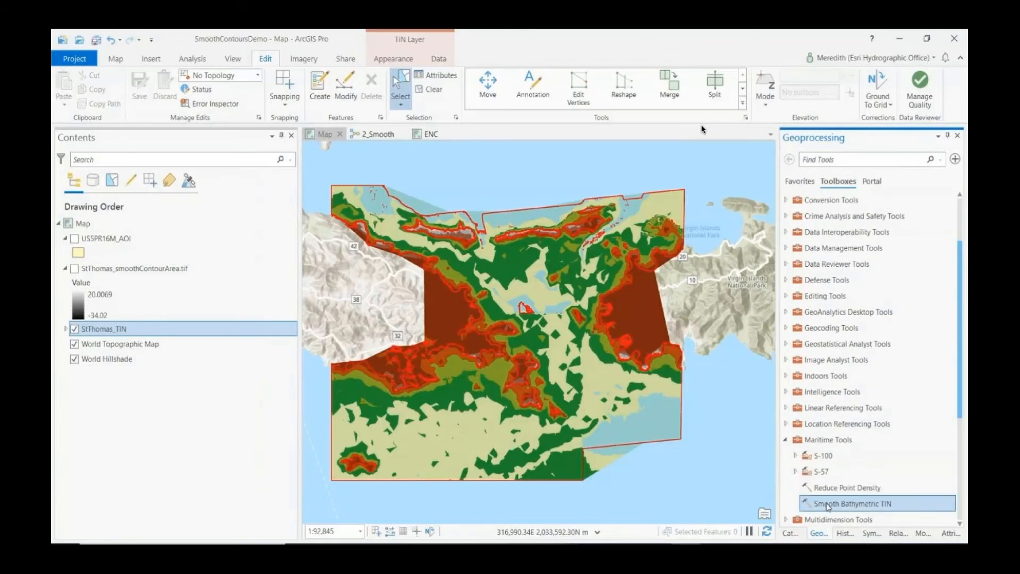
{"action": "left_click", "coordinate": [828, 504]}
{"action": "left_click", "coordinate": [940, 214]}
{"action": "left_click", "coordinate": [912, 233]}
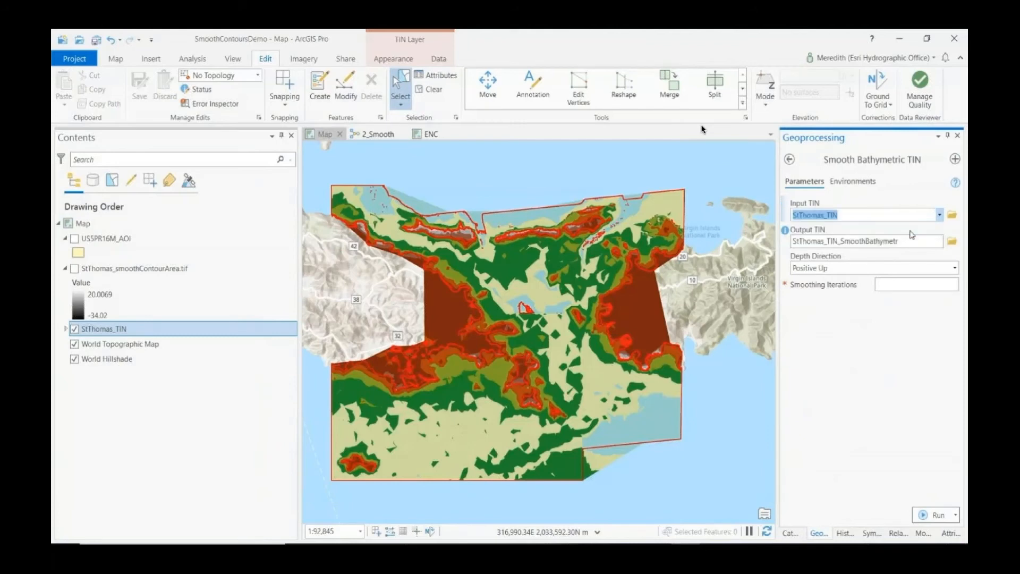
Smooth the TIN with 15 smoothing iterations, saving it as StThomas_TIN_SmoothTIN, and hide the original StThomas_TIN layer
{"action": "left_click_drag", "start_coordinate": [866, 244], "coordinate": [938, 241]}
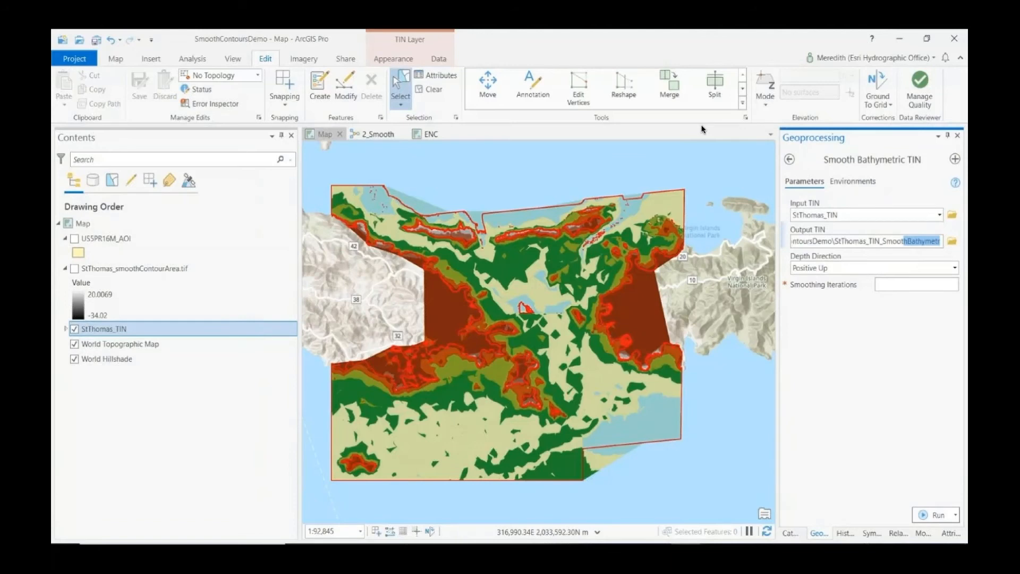
{"action": "type", "text": "hTIN"}
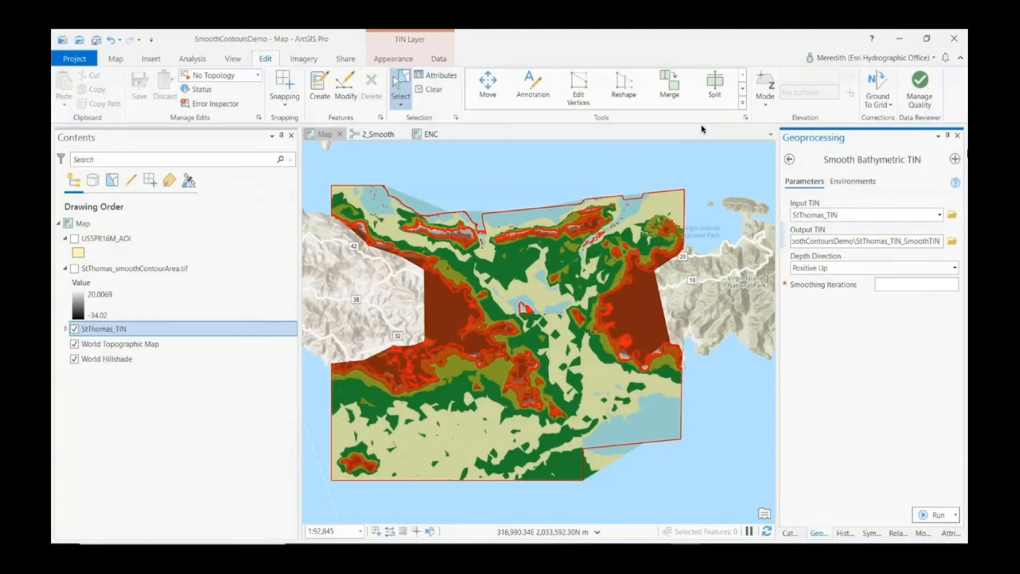
{"action": "left_click", "coordinate": [917, 284]}
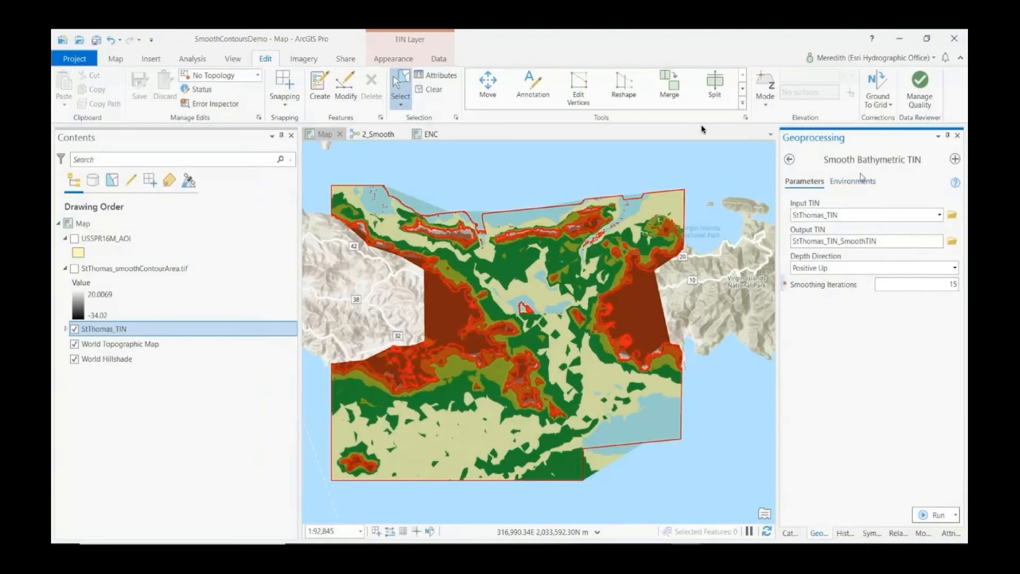
{"action": "left_click", "coordinate": [861, 182]}
{"action": "left_click", "coordinate": [811, 182]}
{"action": "left_click", "coordinate": [939, 515]}
{"action": "mouse_move", "coordinate": [938, 522]}
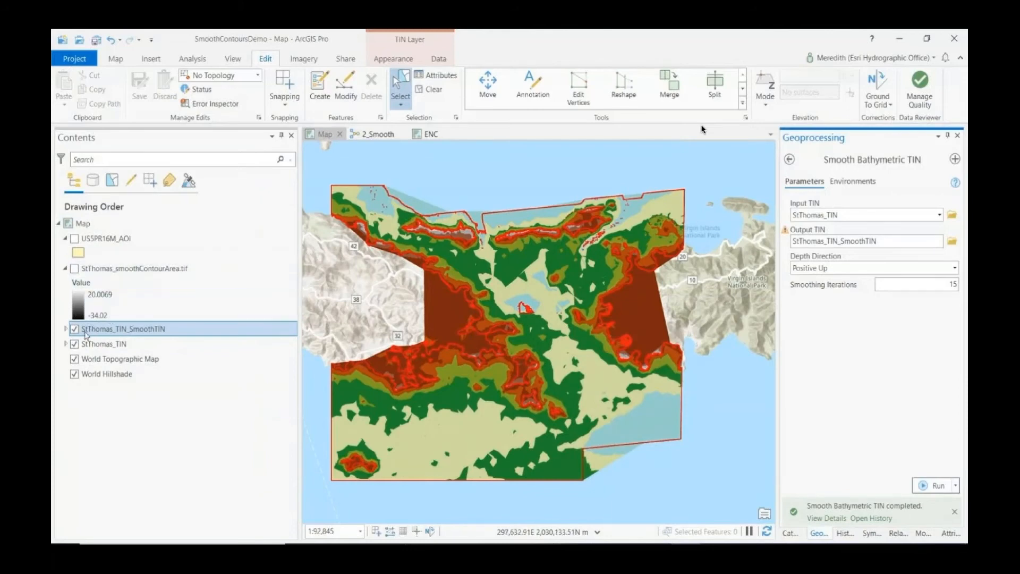
{"action": "left_click", "coordinate": [74, 344]}
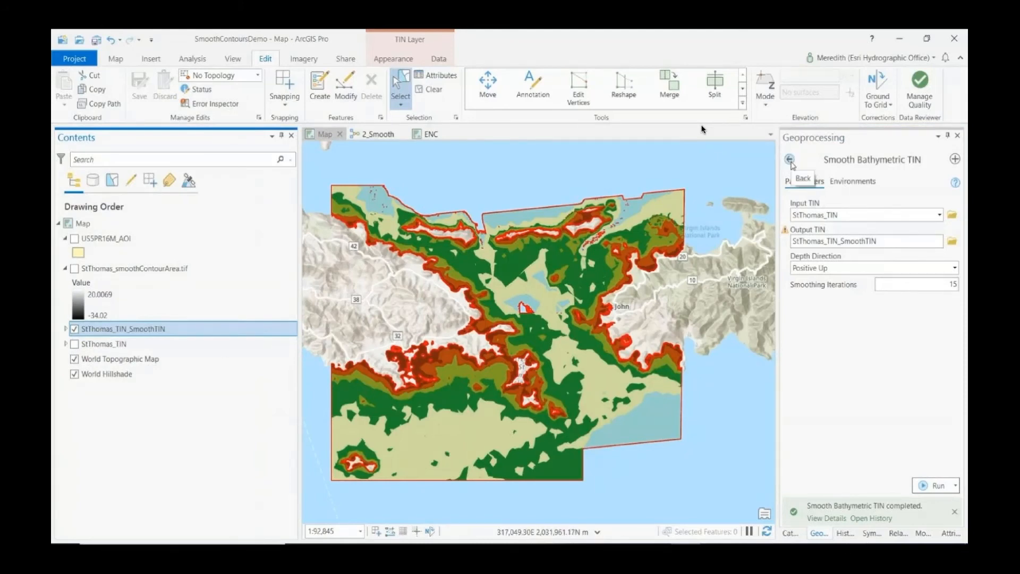
Open the 3_Contour model and set both its raster analysis mask and processing extent to US5PR16M_AOI
{"action": "left_click", "coordinate": [789, 533]}
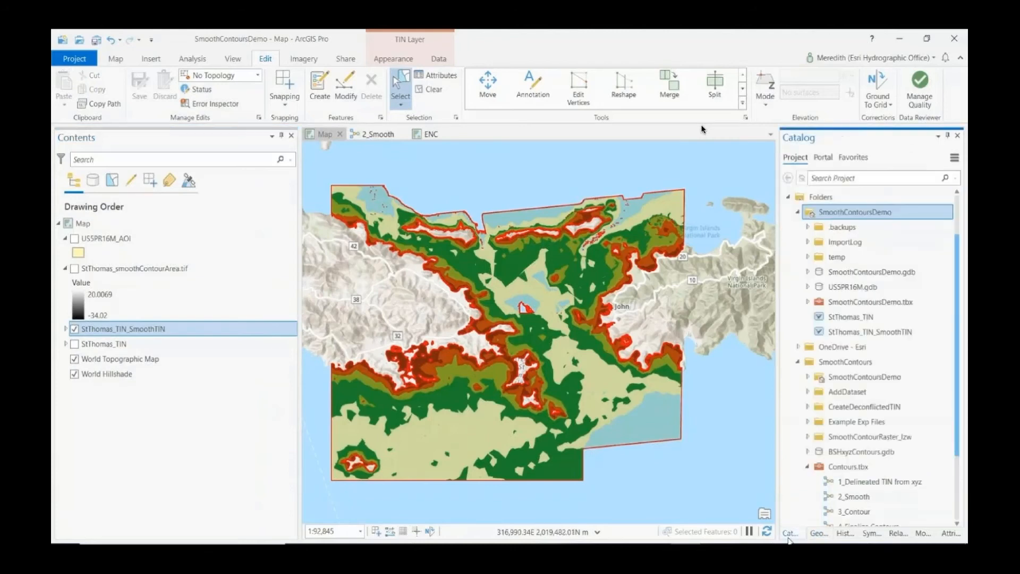
{"action": "right_click", "coordinate": [853, 517]}
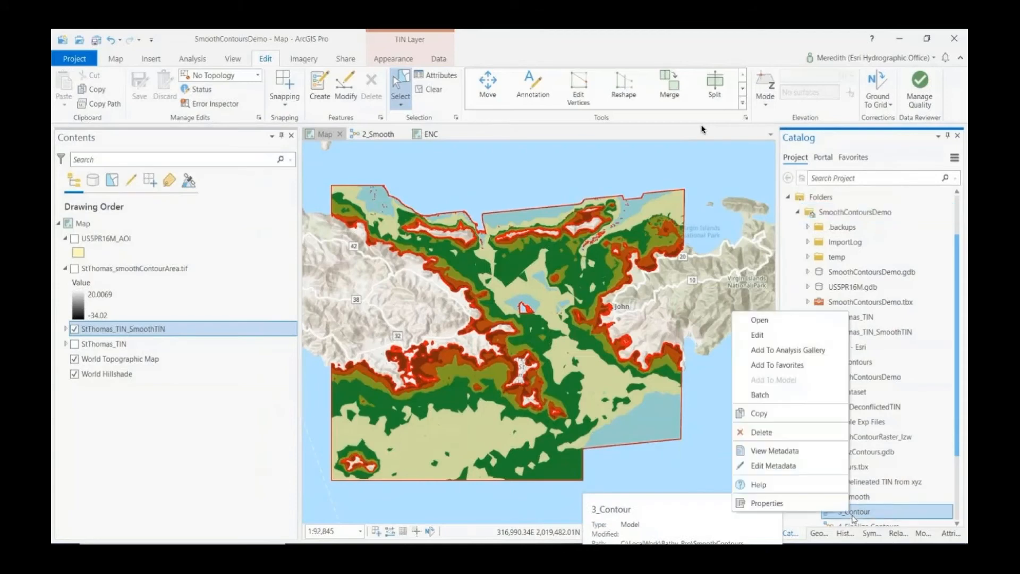
{"action": "left_click", "coordinate": [806, 326]}
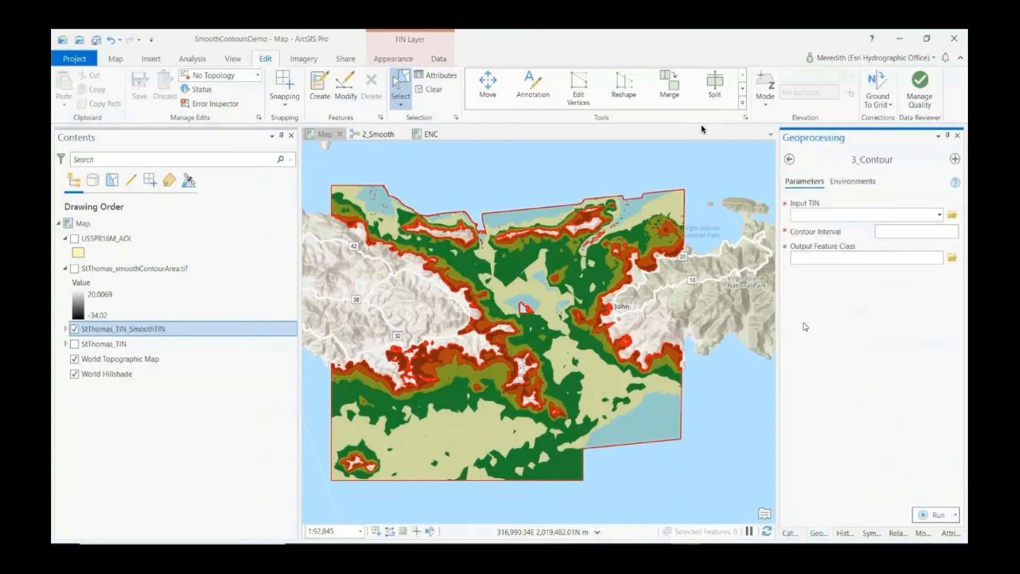
{"action": "left_click", "coordinate": [870, 182]}
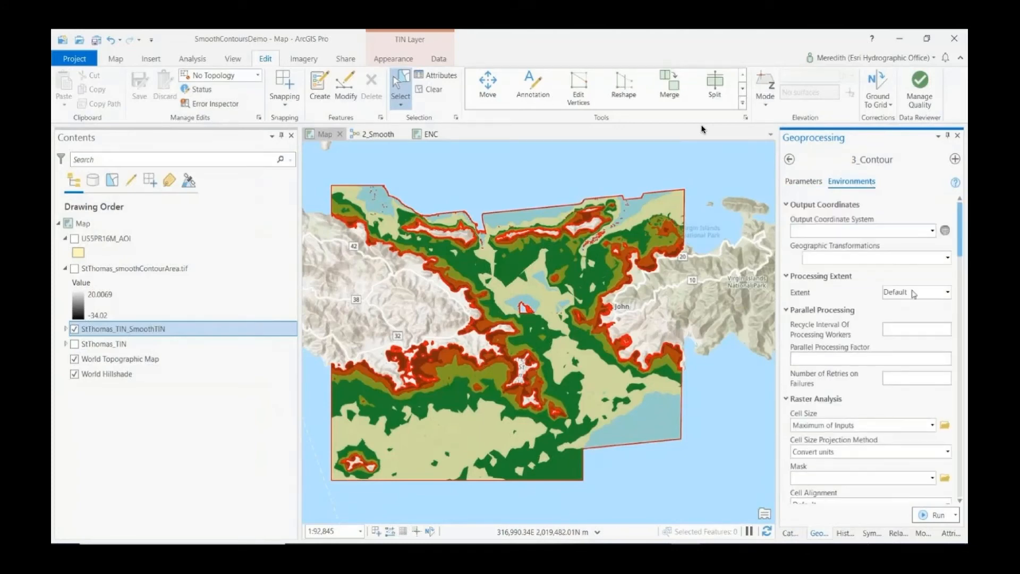
{"action": "left_click", "coordinate": [934, 476]}
{"action": "left_click", "coordinate": [933, 476]}
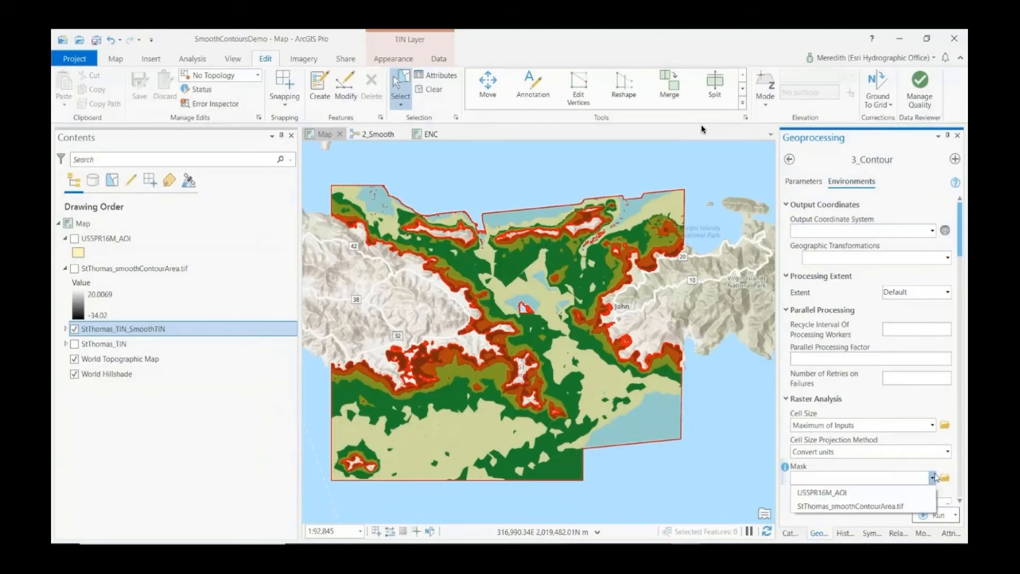
{"action": "left_click", "coordinate": [884, 495]}
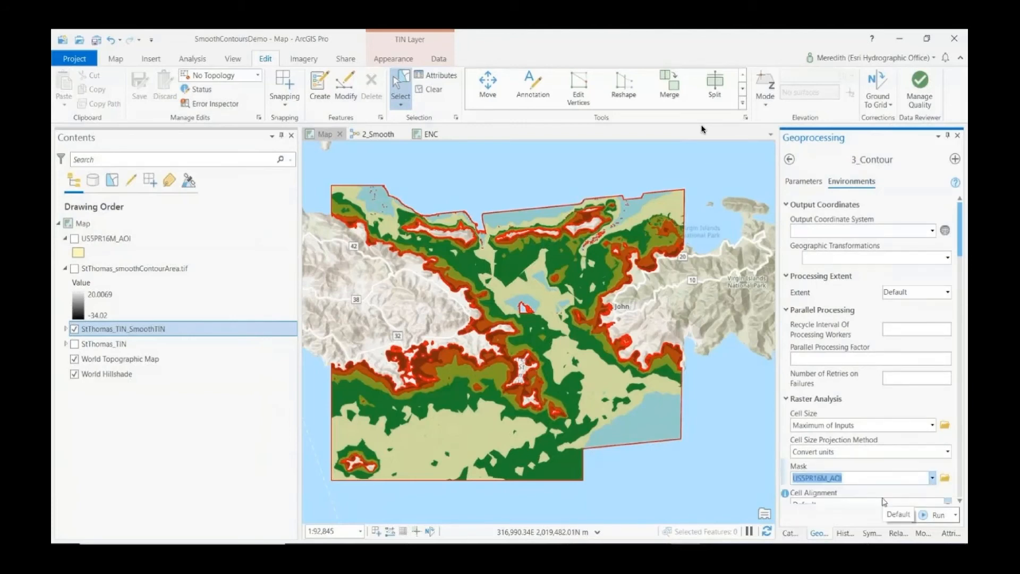
{"action": "left_click", "coordinate": [945, 294]}
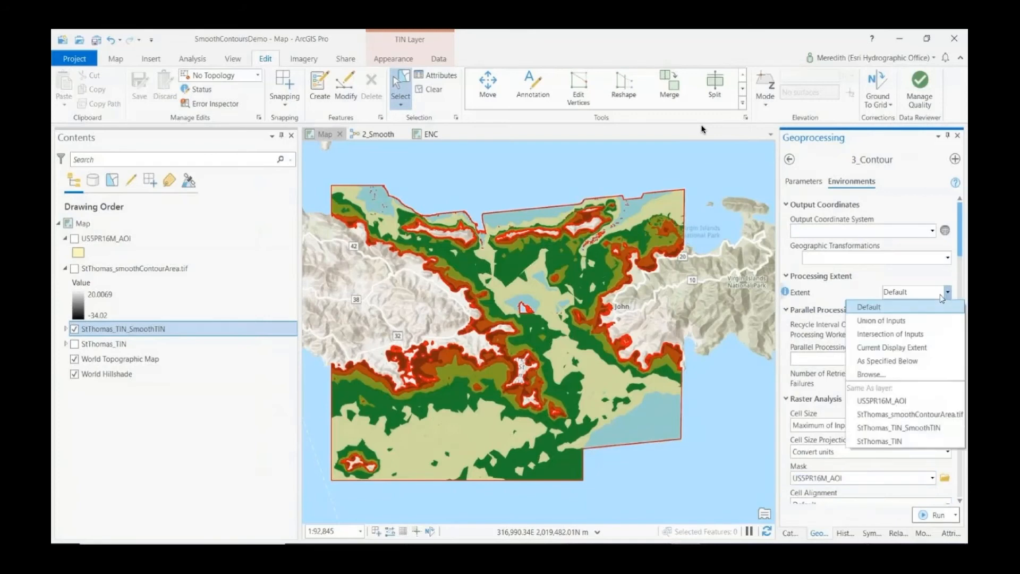
{"action": "left_click", "coordinate": [910, 402]}
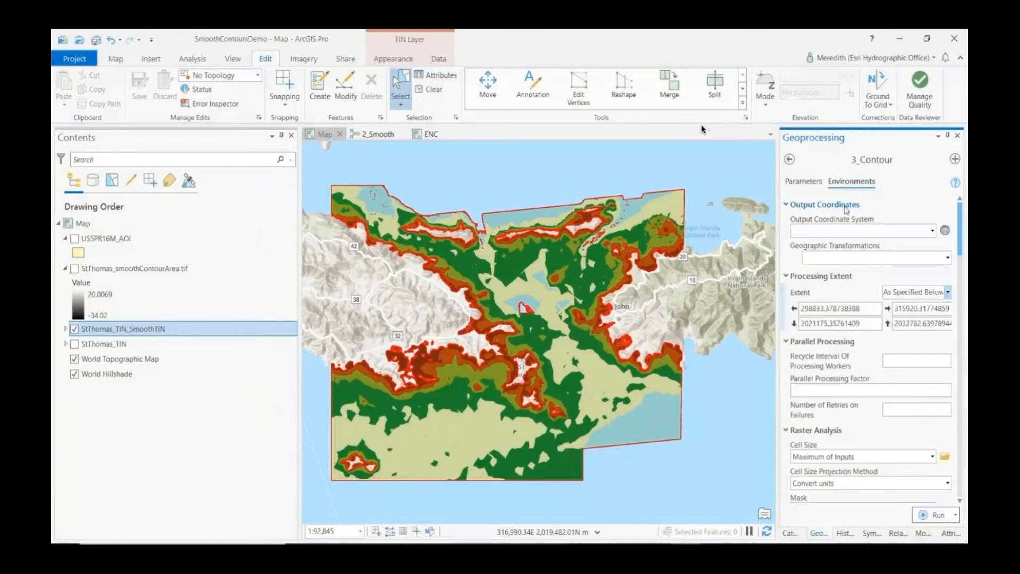
Run 3_Contour on StThomas_TIN_SmoothTIN with a 1.8 contour interval, saving as StThomas_TIN_contours, and hide the smoothed TIN layer
{"action": "left_click", "coordinate": [794, 181]}
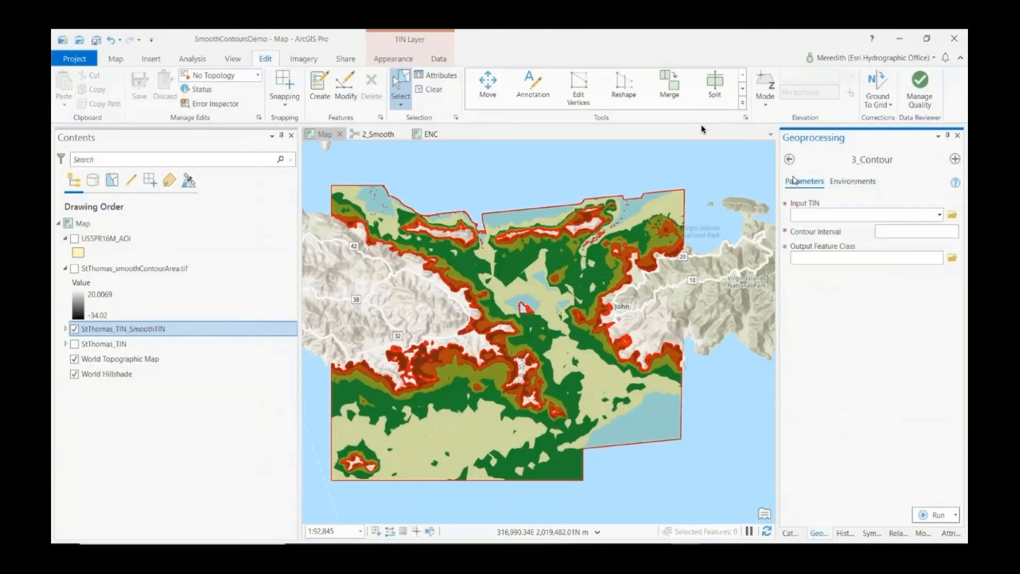
{"action": "left_click", "coordinate": [940, 215]}
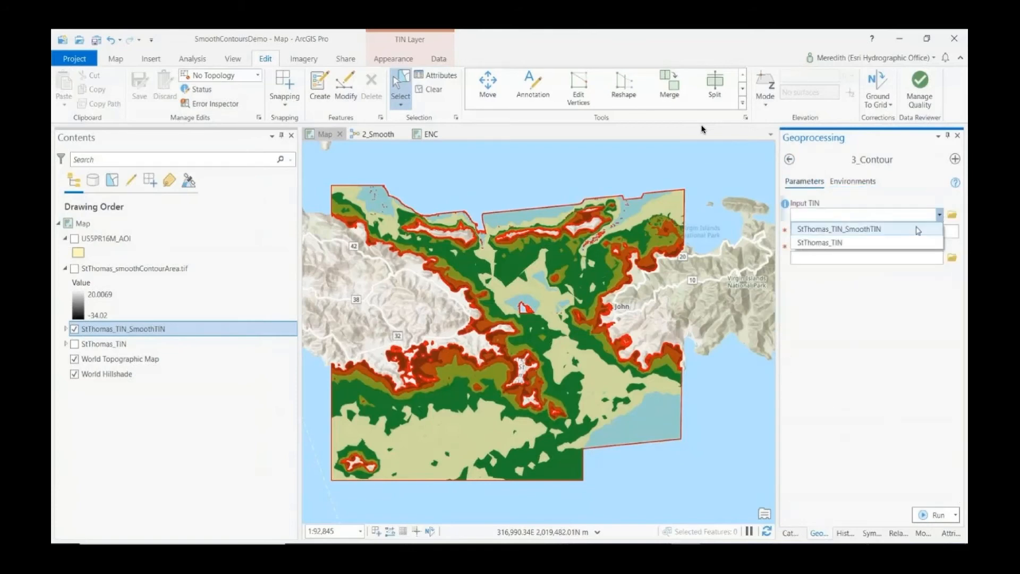
{"action": "left_click", "coordinate": [920, 228]}
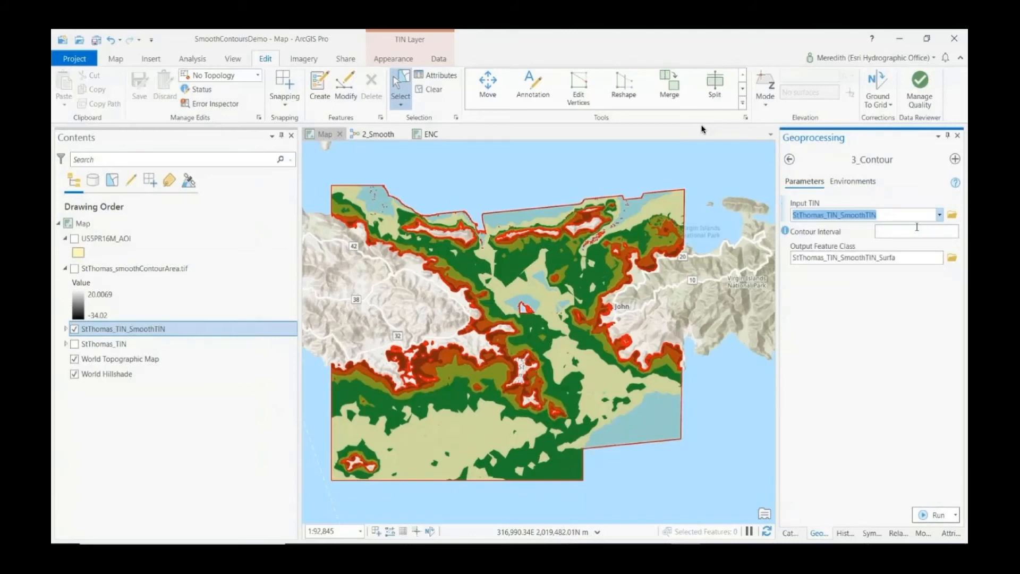
{"action": "left_click", "coordinate": [917, 229]}
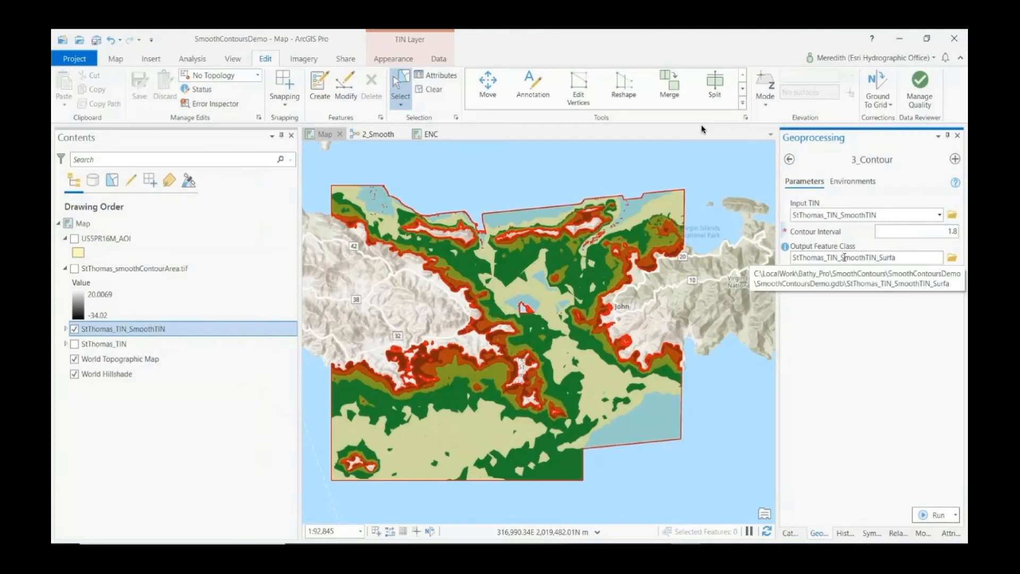
{"action": "left_click_drag", "start_coordinate": [845, 258], "coordinate": [942, 258]}
{"action": "type", "text": "contours"}
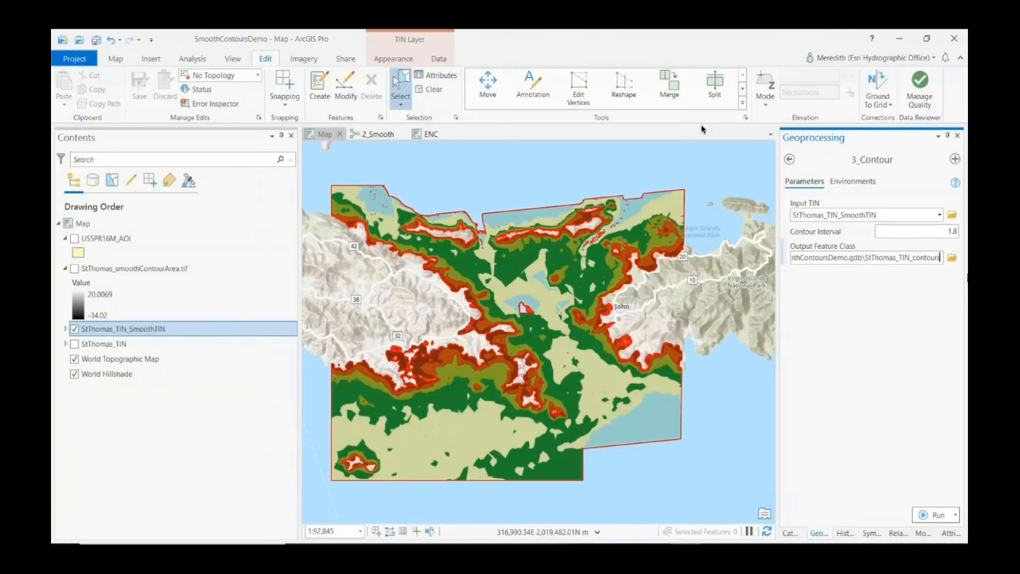
{"action": "left_click", "coordinate": [929, 514]}
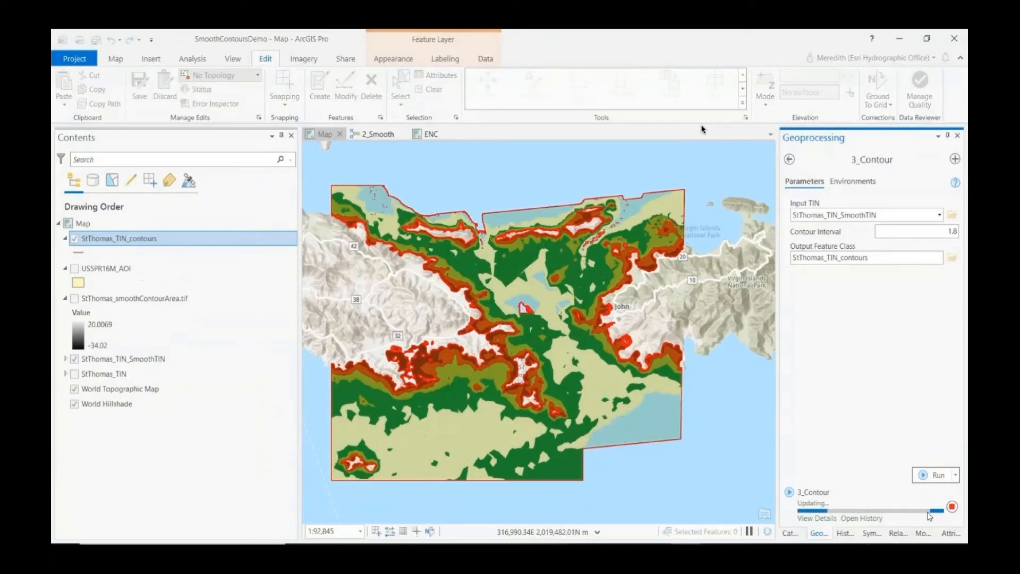
{"action": "mouse_move", "coordinate": [929, 516]}
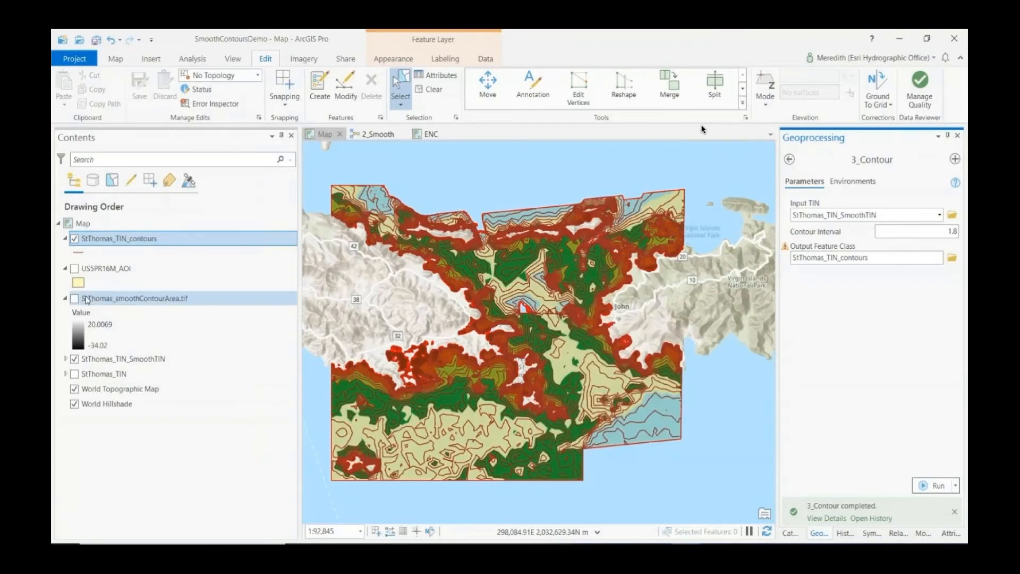
{"action": "left_click", "coordinate": [74, 360]}
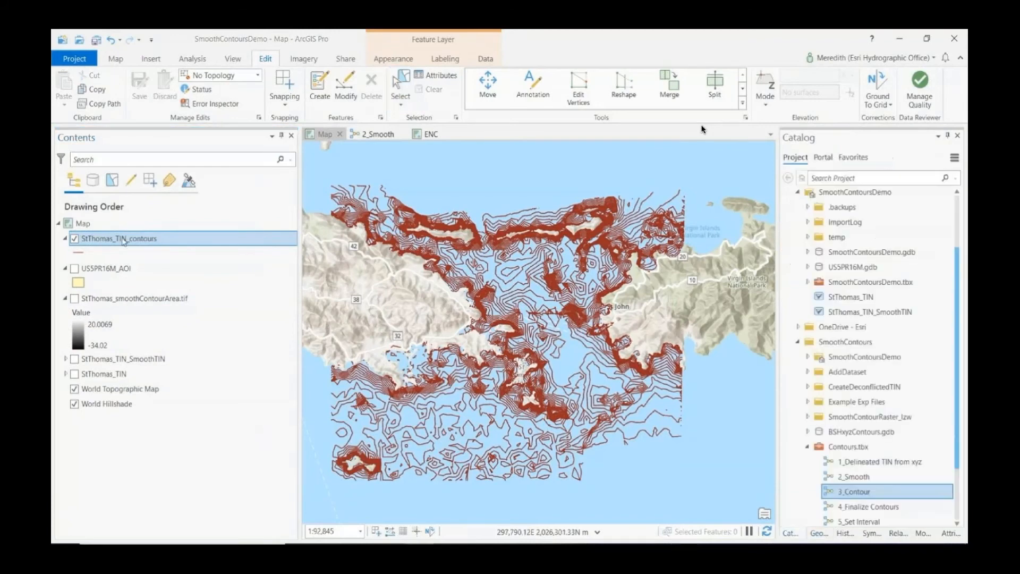
Run the 4_Finalize Contours model from the Contours toolbox with StThomas_TIN_contours as the input feature class
{"action": "left_click", "coordinate": [124, 241]}
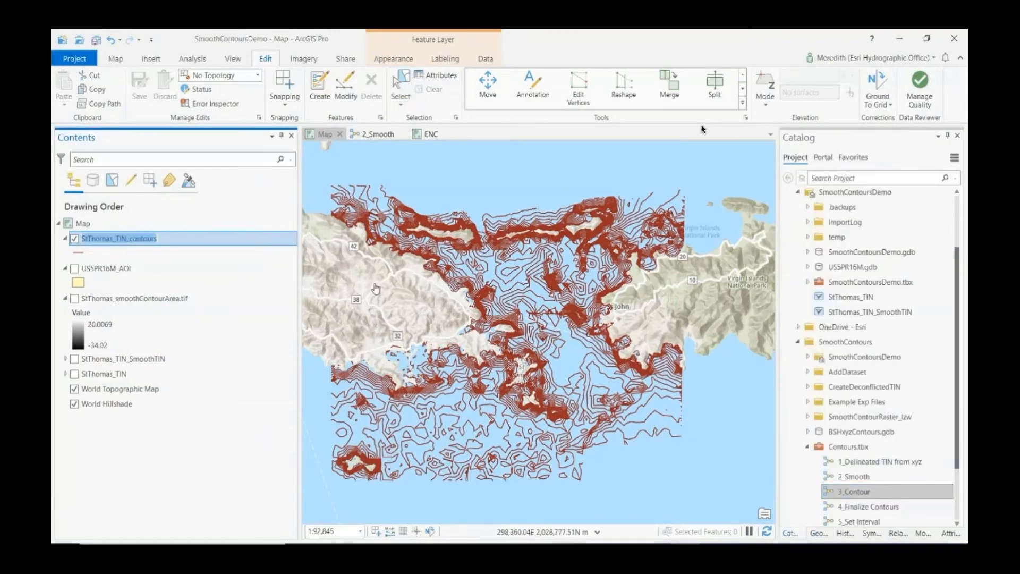
{"action": "left_click", "coordinate": [849, 510]}
{"action": "right_click", "coordinate": [849, 509]}
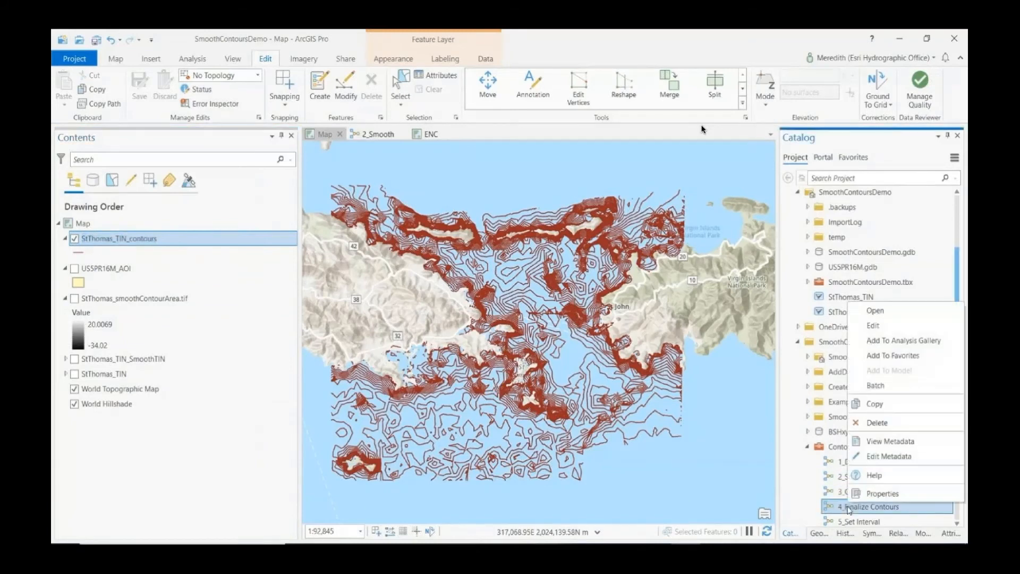
{"action": "left_click", "coordinate": [883, 311]}
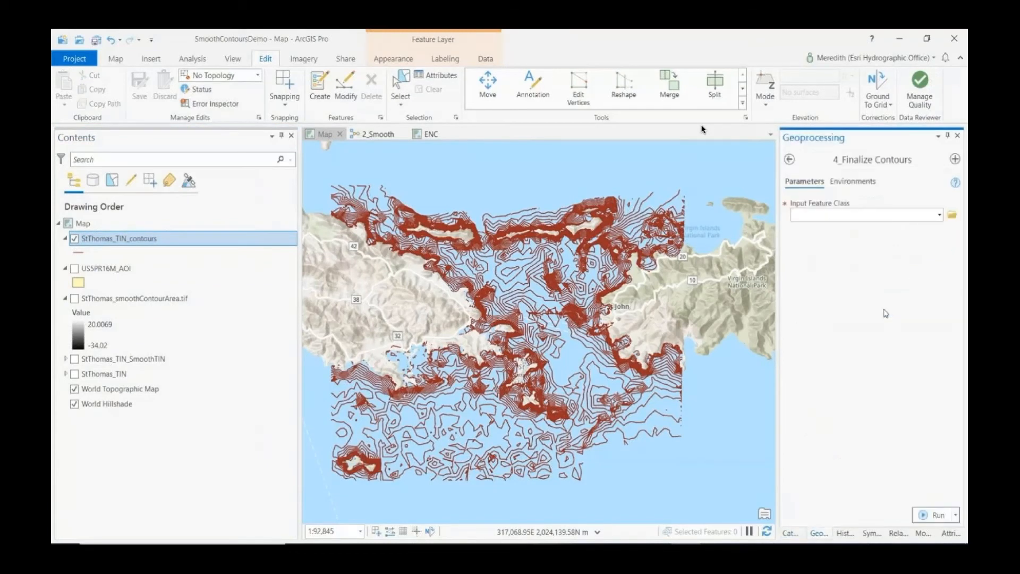
{"action": "left_click", "coordinate": [941, 216]}
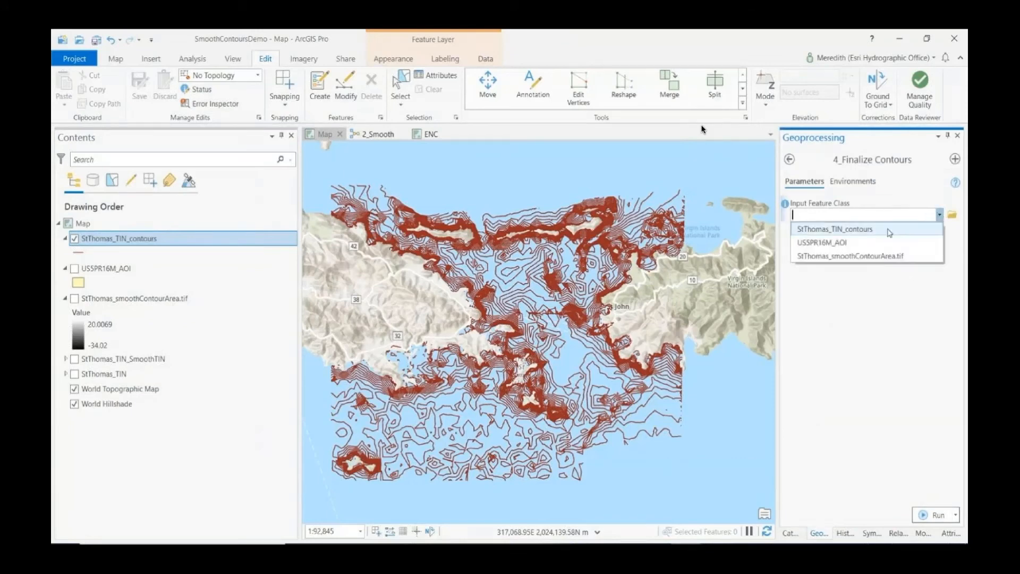
{"action": "left_click", "coordinate": [883, 235]}
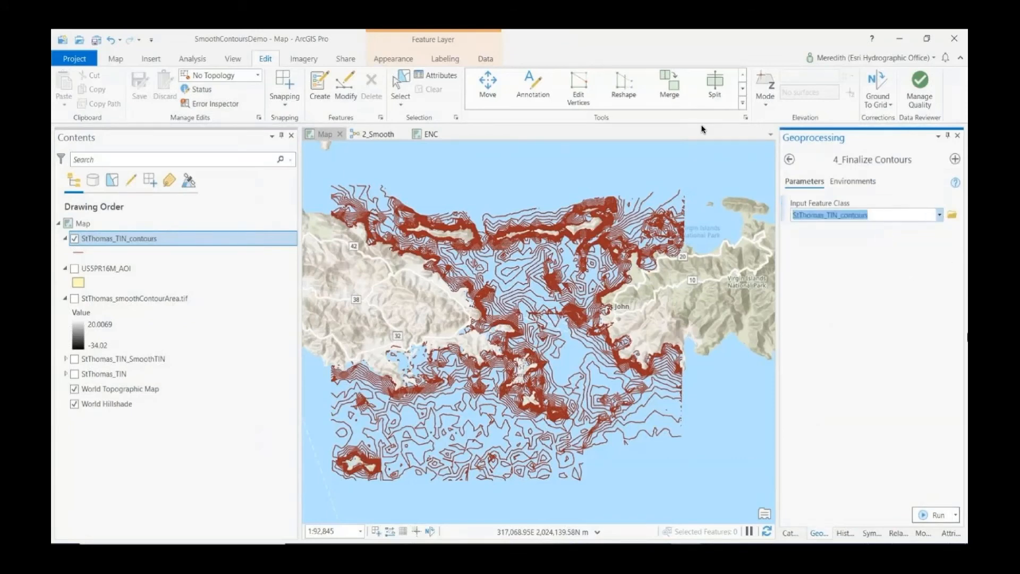
{"action": "left_click", "coordinate": [920, 520]}
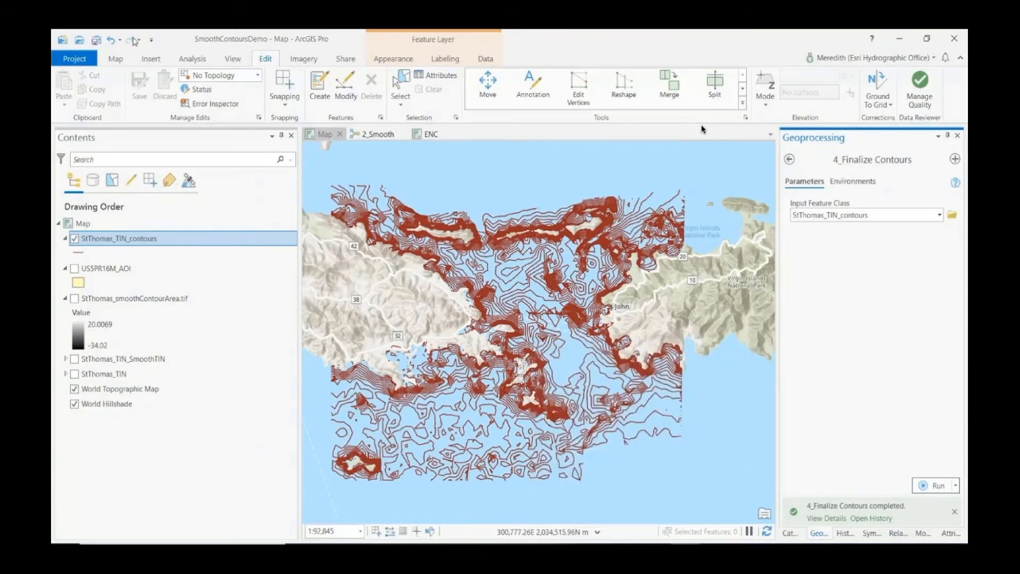
Set up an attribute selection on StThomas_TIN_contours with a clause where VALDCO includes the value(s)
{"action": "left_click", "coordinate": [116, 60]}
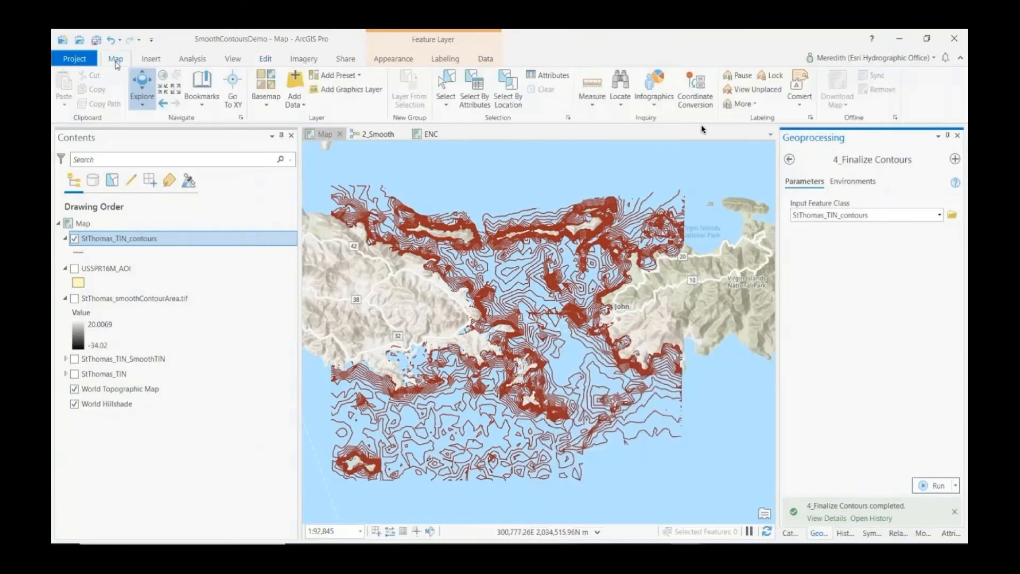
{"action": "left_click", "coordinate": [484, 95]}
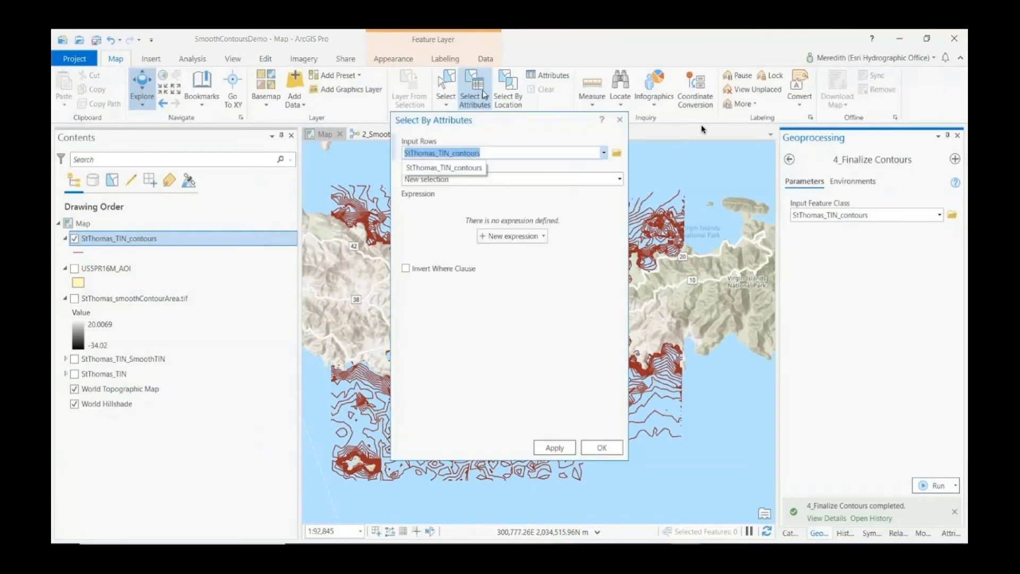
{"action": "left_click", "coordinate": [502, 236]}
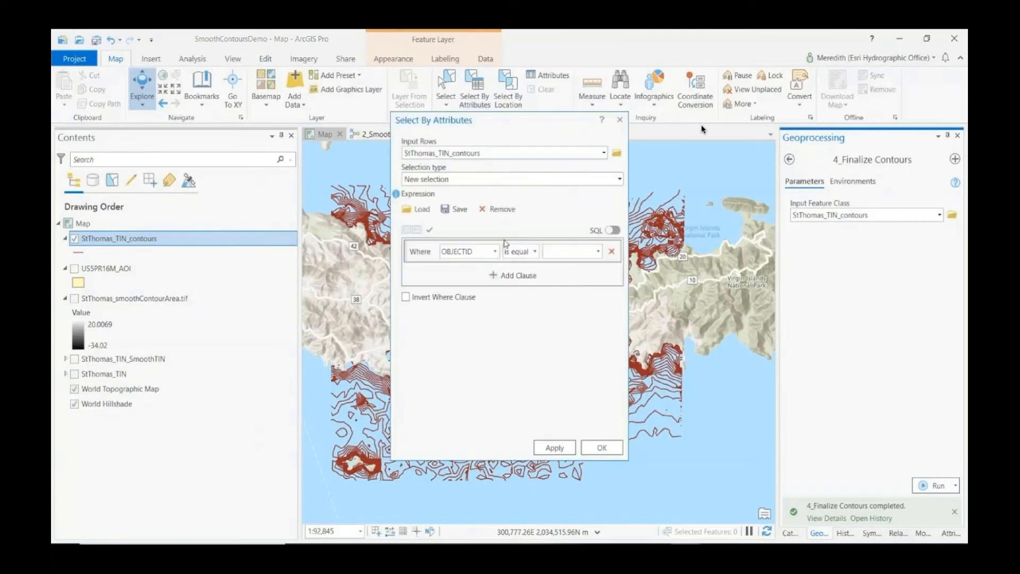
{"action": "left_click", "coordinate": [498, 251]}
{"action": "left_click", "coordinate": [457, 277]}
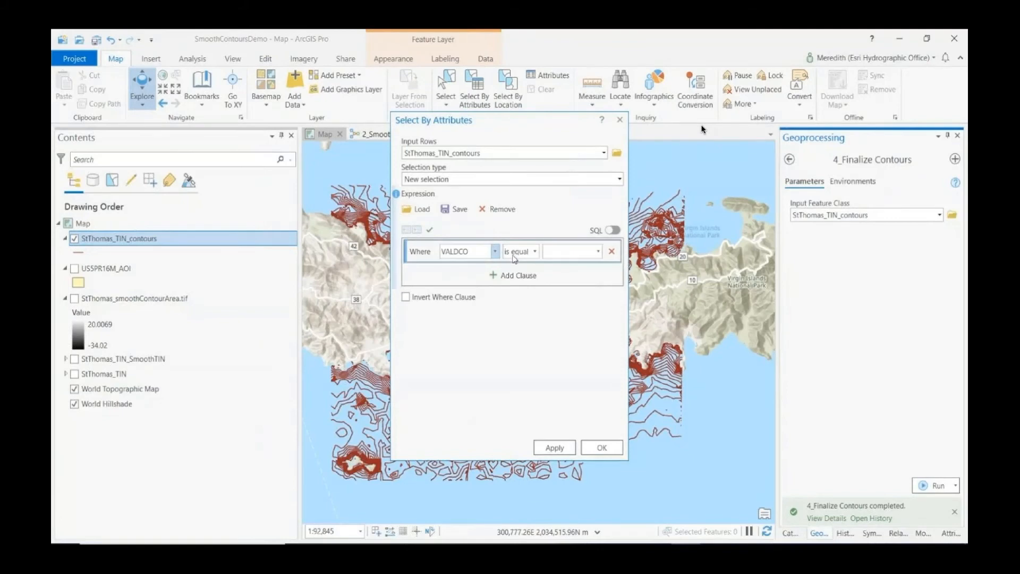
{"action": "left_click", "coordinate": [515, 251]}
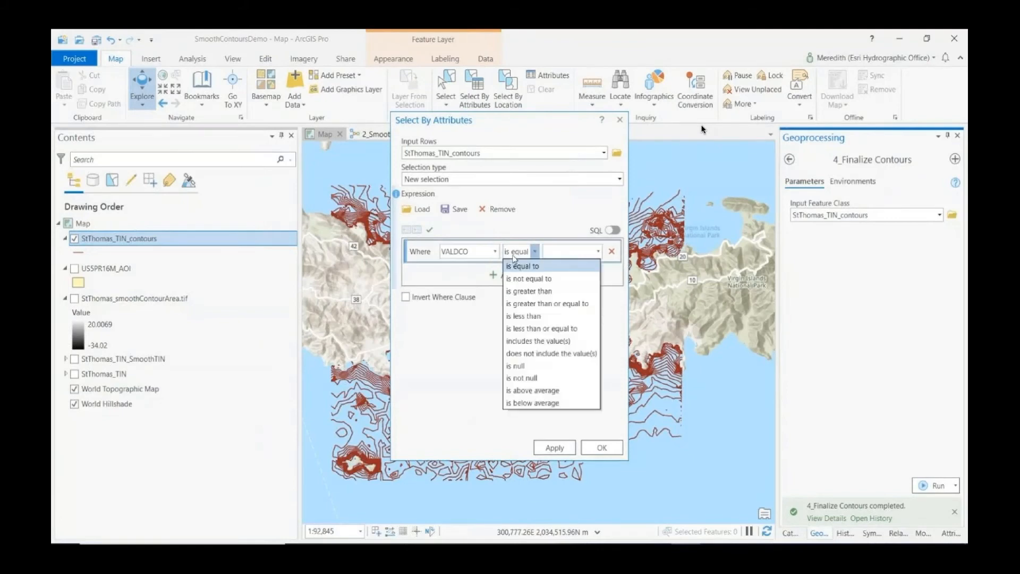
{"action": "left_click", "coordinate": [536, 342]}
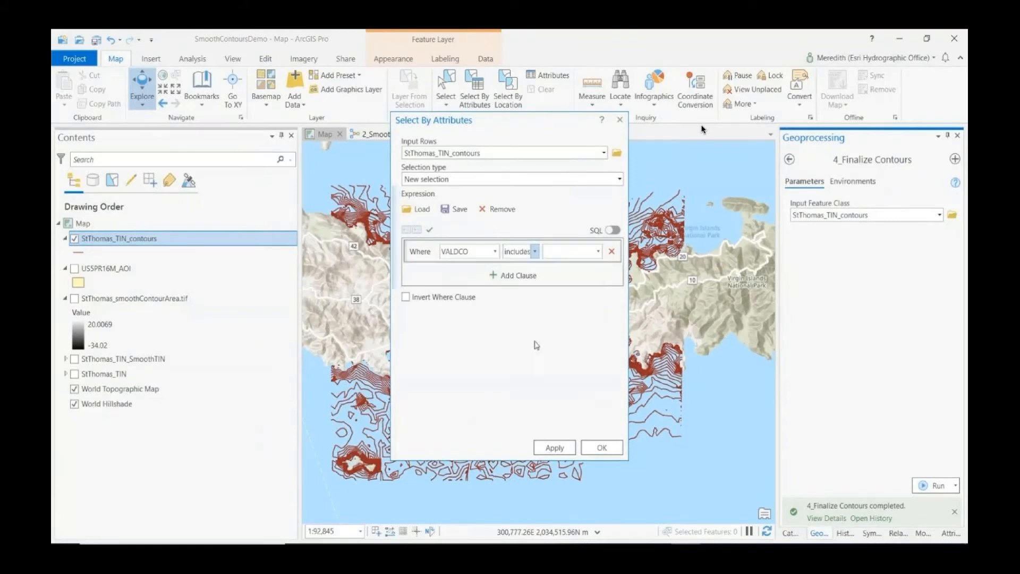
Choose VALDCO values 18, 8.999…, 5.399…, 3.599…, 1.799… and -6.661… for the clause and apply the selection
{"action": "left_click", "coordinate": [599, 252]}
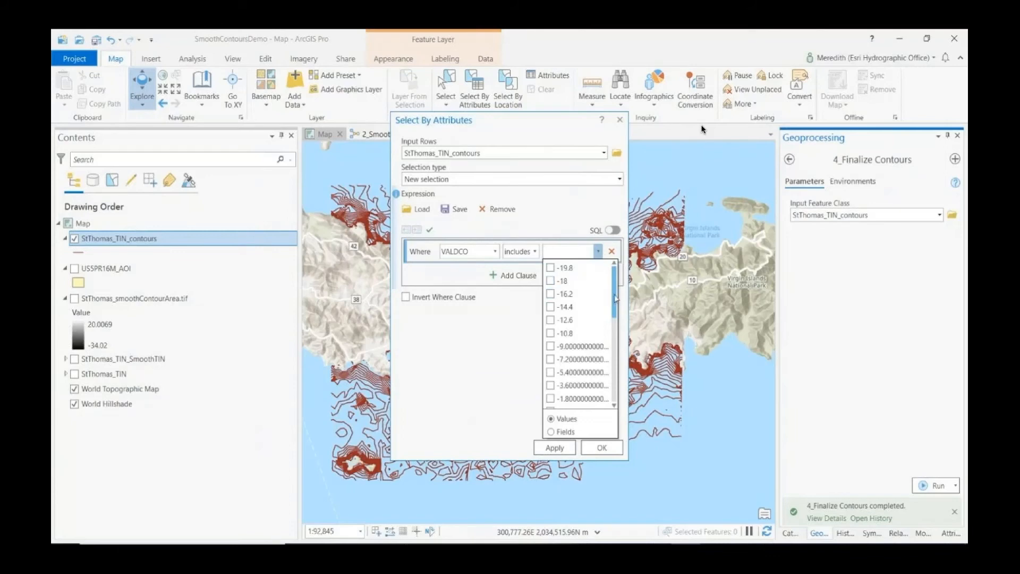
{"action": "left_click_drag", "start_coordinate": [613, 298], "coordinate": [592, 371]}
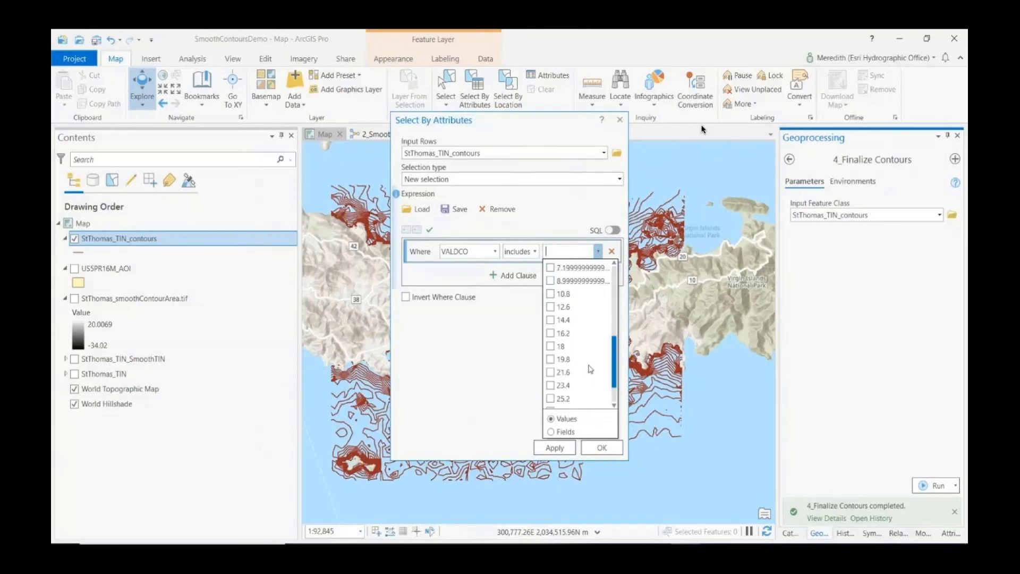
{"action": "left_click", "coordinate": [553, 347]}
{"action": "left_click", "coordinate": [550, 280]}
{"action": "scroll", "coordinate": [616, 264], "scroll_direction": "up", "scroll_amount": 5}
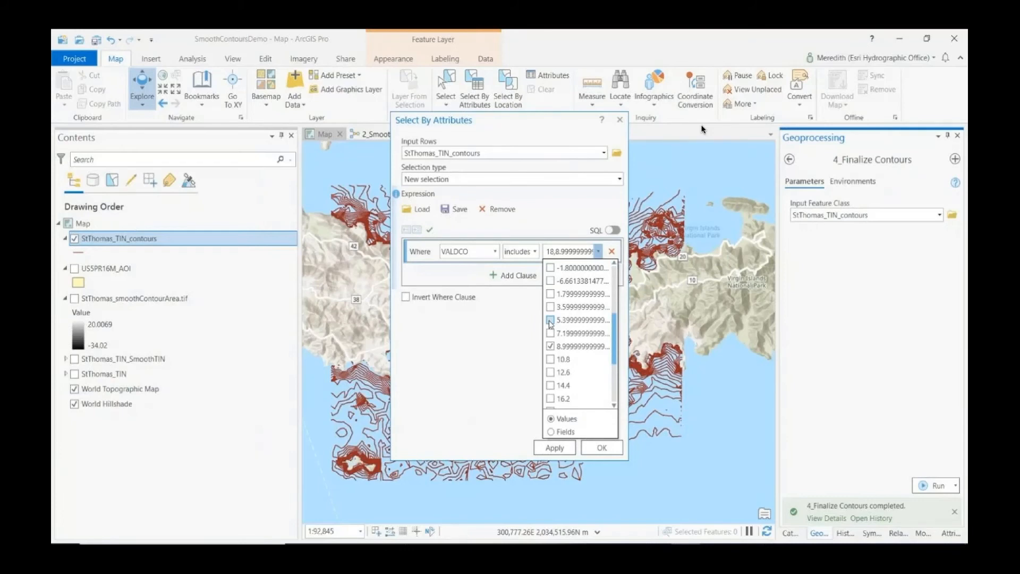
{"action": "left_click", "coordinate": [551, 294]}
{"action": "left_click", "coordinate": [550, 281]}
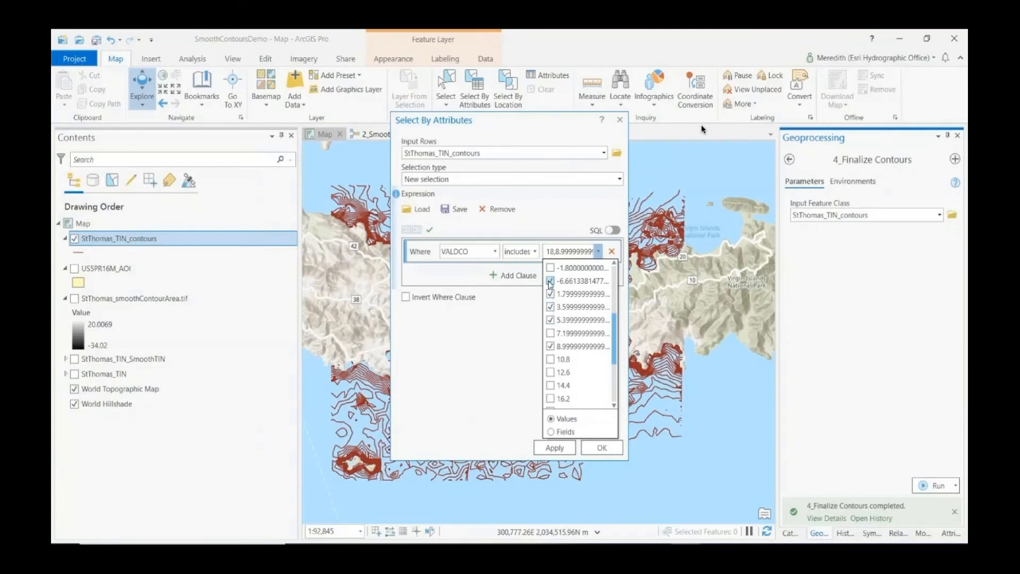
{"action": "left_click", "coordinate": [556, 448]}
{"action": "left_click", "coordinate": [557, 449]}
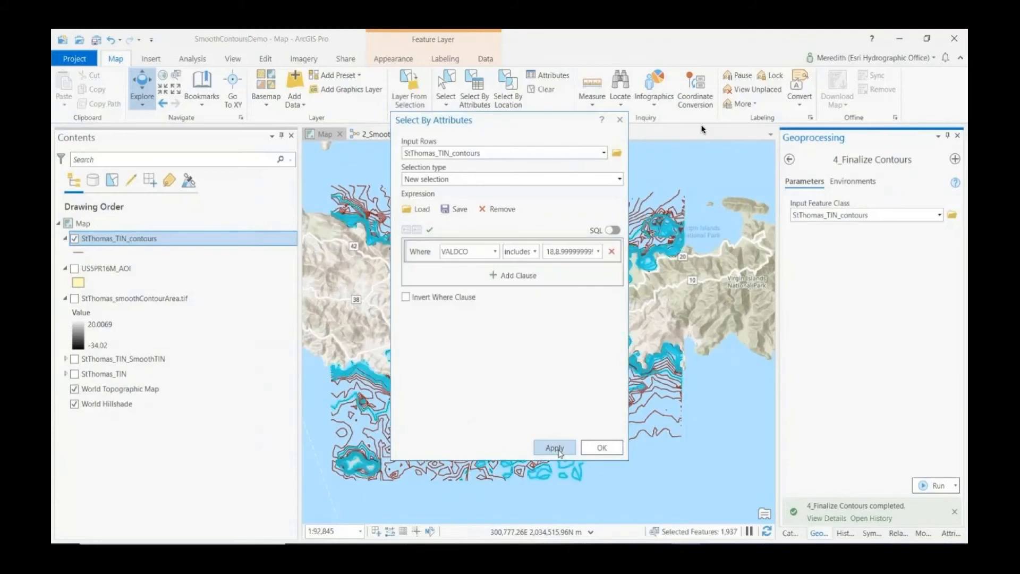
{"action": "left_click", "coordinate": [596, 449]}
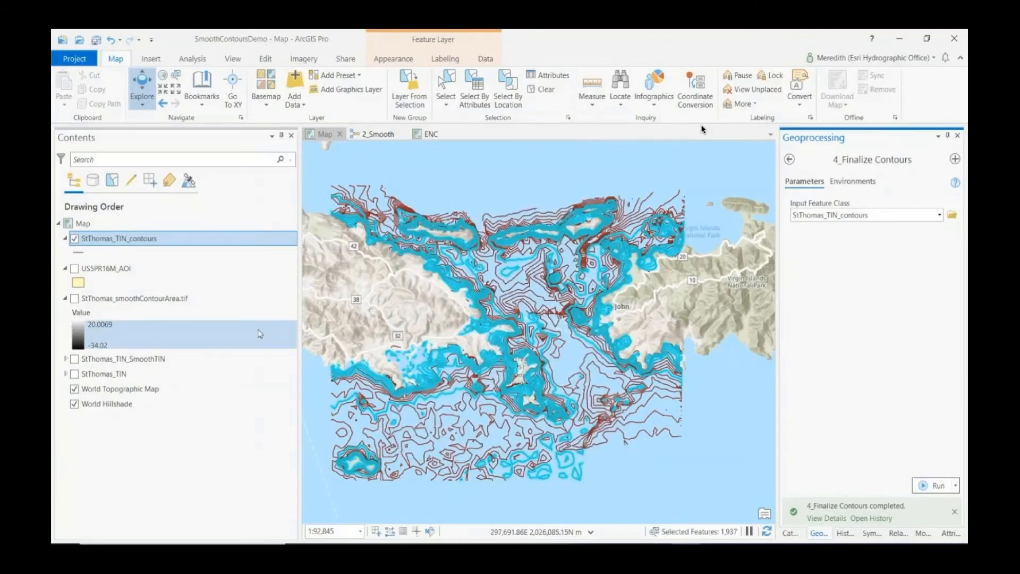
Export the selected contours to SmoothContoursDemo.gdb as PR16M_contourList, clear the selection, and hide StThomas_TIN_contours
{"action": "right_click", "coordinate": [154, 254]}
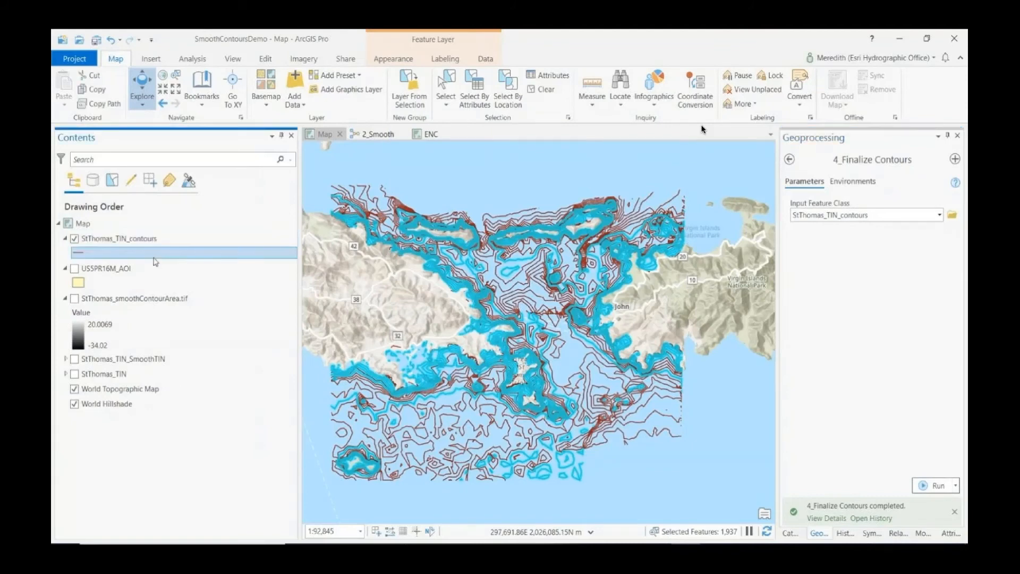
{"action": "right_click", "coordinate": [154, 242]}
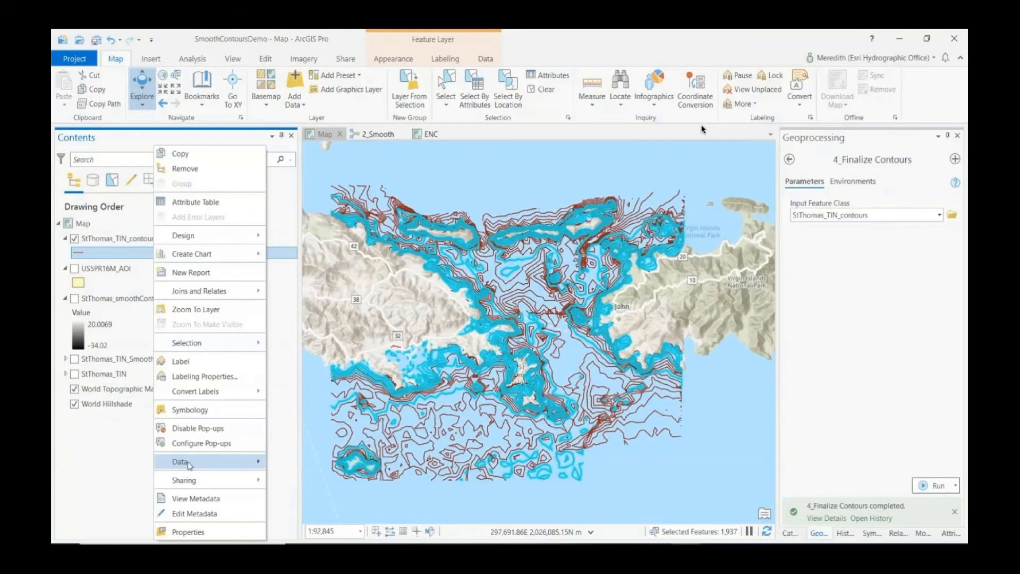
{"action": "mouse_move", "coordinate": [199, 463]}
{"action": "left_click", "coordinate": [303, 466]}
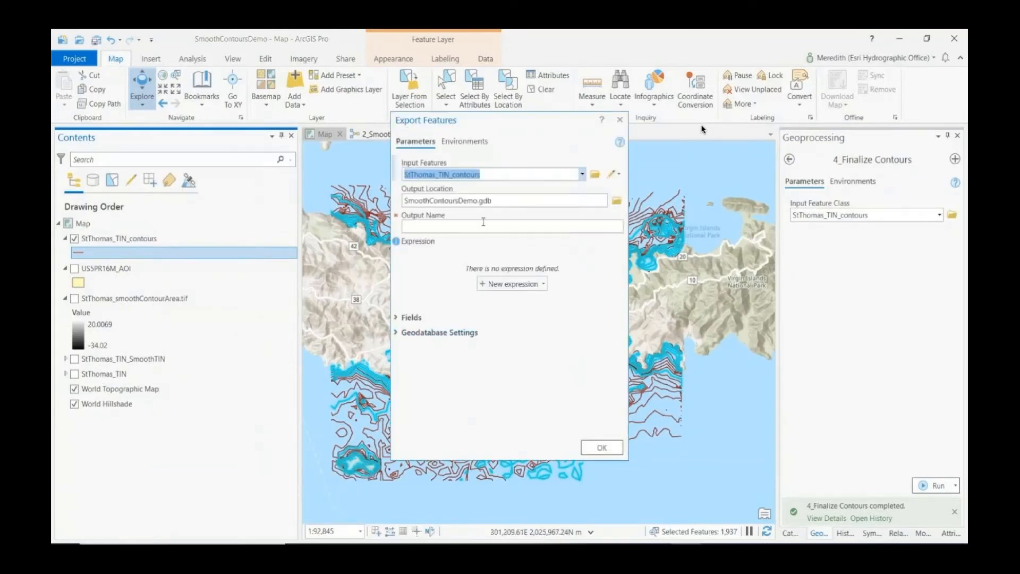
{"action": "left_click", "coordinate": [485, 227]}
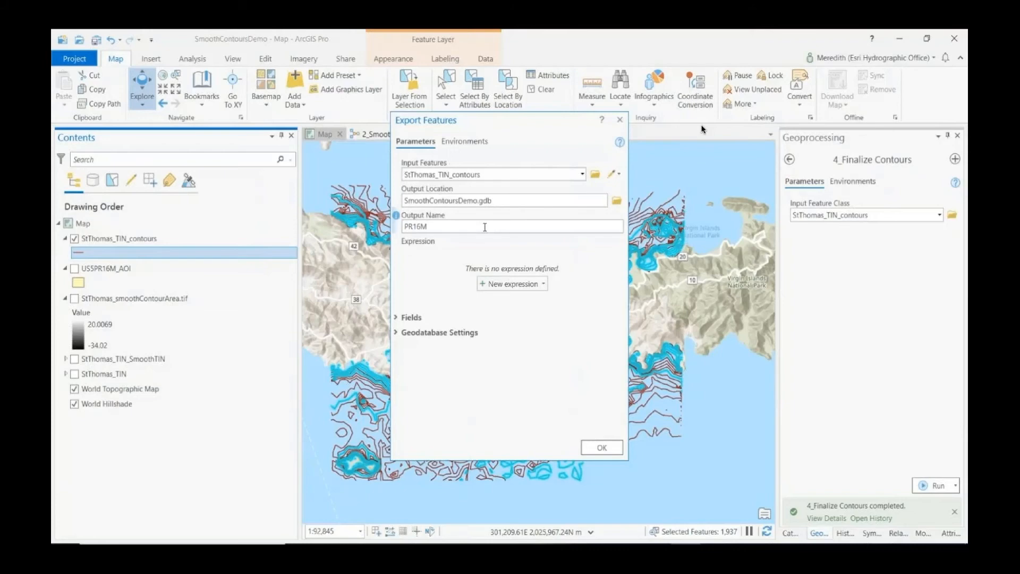
{"action": "type", "text": "tourList"}
{"action": "left_click", "coordinate": [602, 448]}
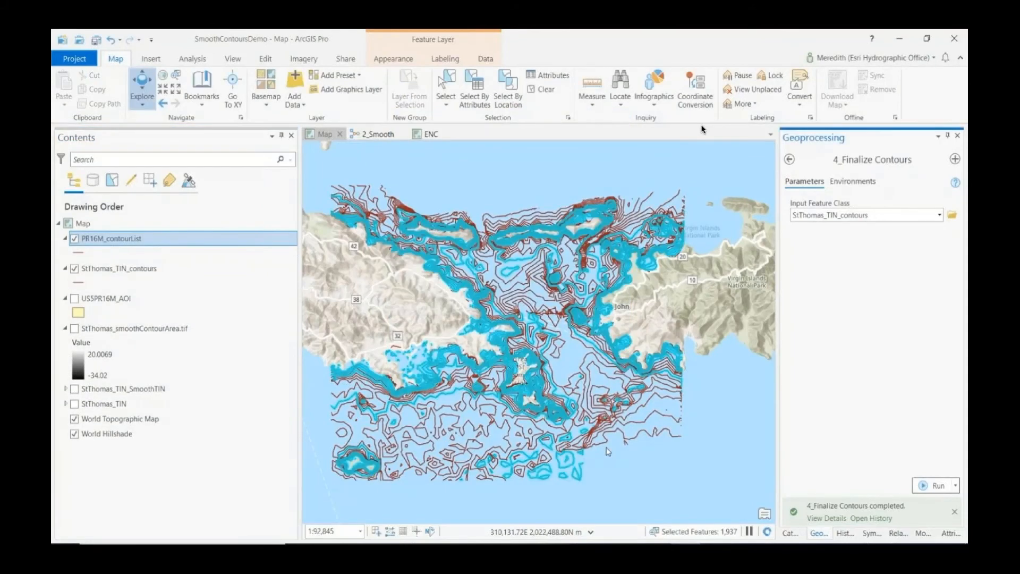
{"action": "left_click", "coordinate": [550, 96]}
{"action": "left_click", "coordinate": [75, 269]}
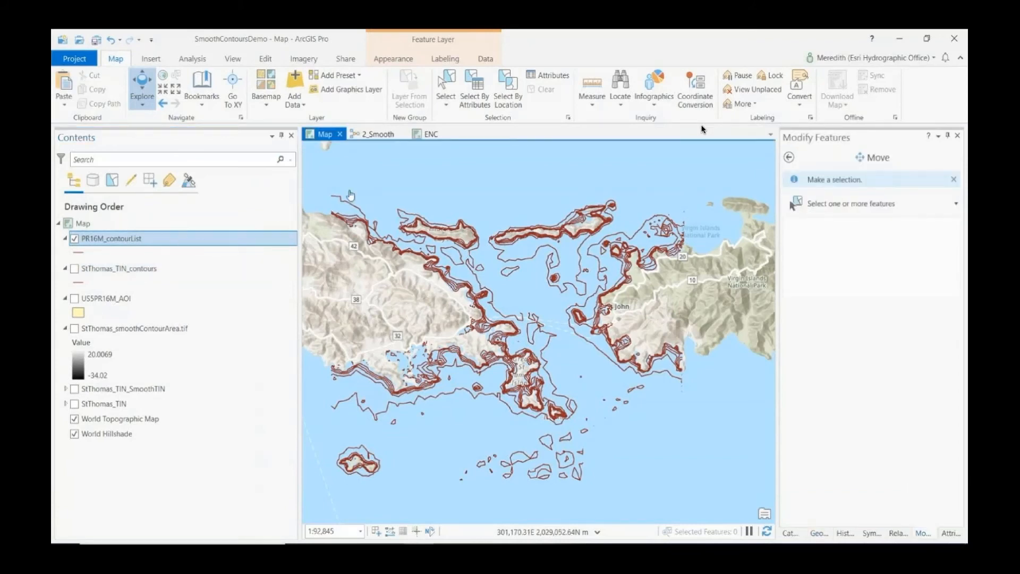
In the ENC map, add the Nautical dataset from the US5PR16M geodatabase and close in on its data in the Caribbean
{"action": "left_click", "coordinate": [430, 134]}
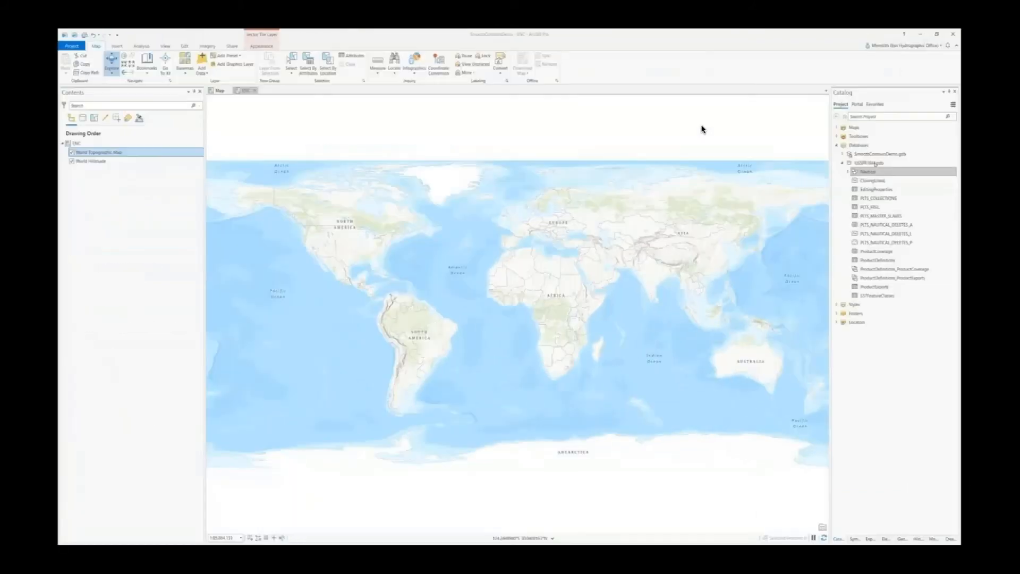
{"action": "left_click", "coordinate": [870, 172]}
{"action": "left_click_drag", "start_coordinate": [871, 174], "coordinate": [530, 281]}
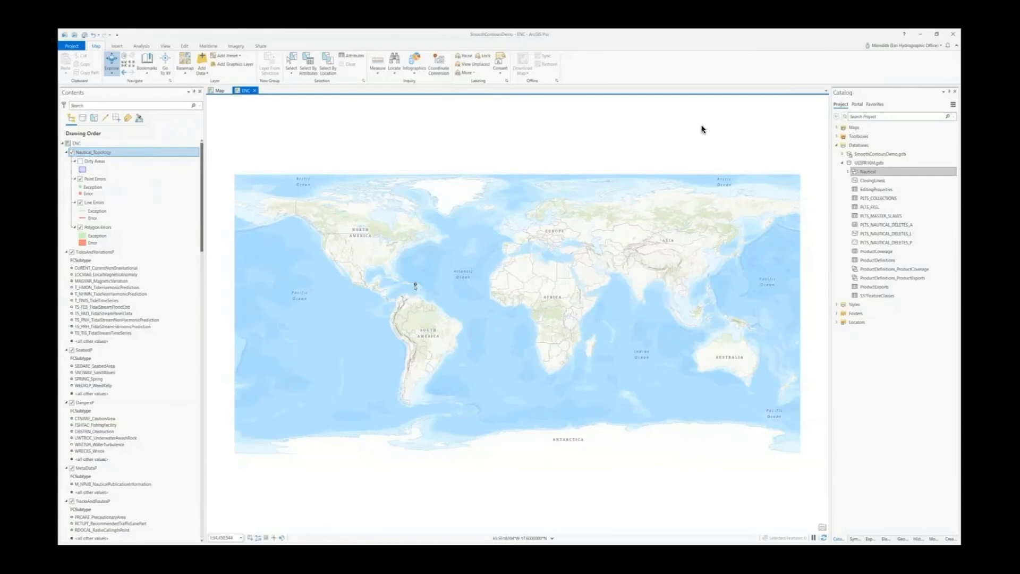
{"action": "scroll", "coordinate": [416, 287], "scroll_direction": "up", "scroll_amount": 6}
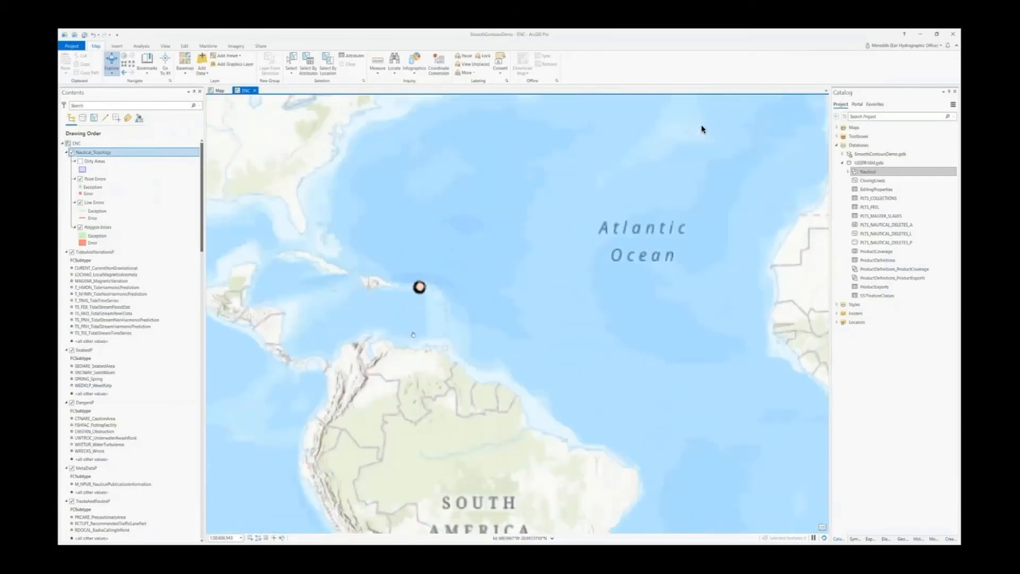
Hide the Nautical_Topology layer in the ENC map and add PR16M_contourList from SmoothContoursDemo.gdb
{"action": "scroll", "coordinate": [457, 289], "scroll_direction": "up", "scroll_amount": 5}
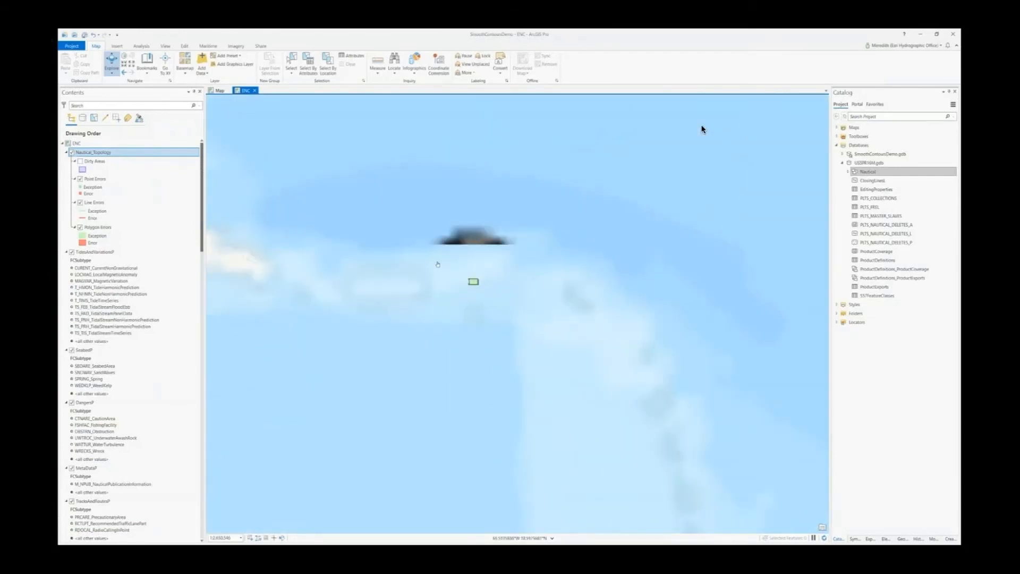
{"action": "scroll", "coordinate": [611, 334], "scroll_direction": "up", "scroll_amount": 3}
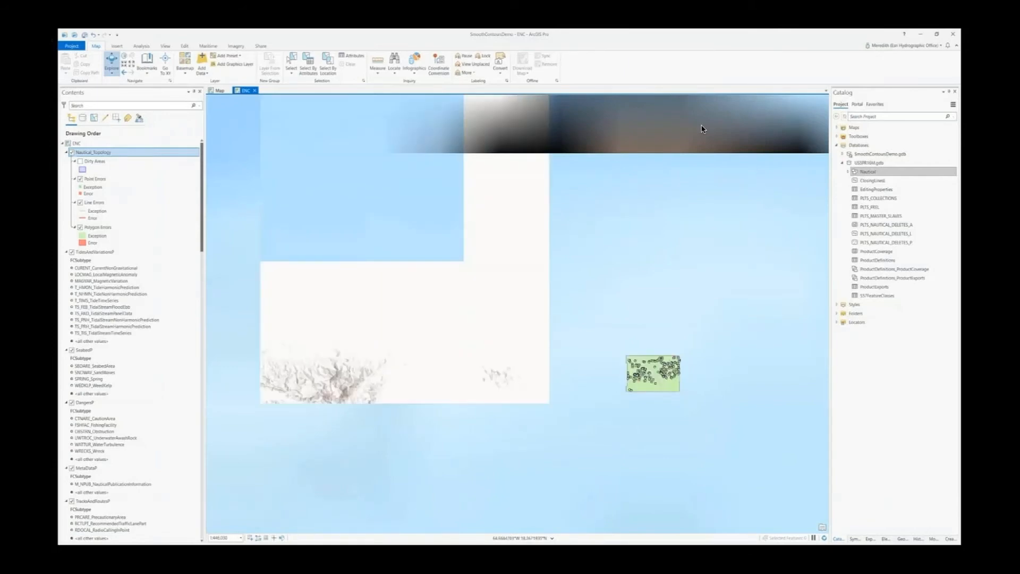
{"action": "scroll", "coordinate": [668, 367], "scroll_direction": "up", "scroll_amount": 4}
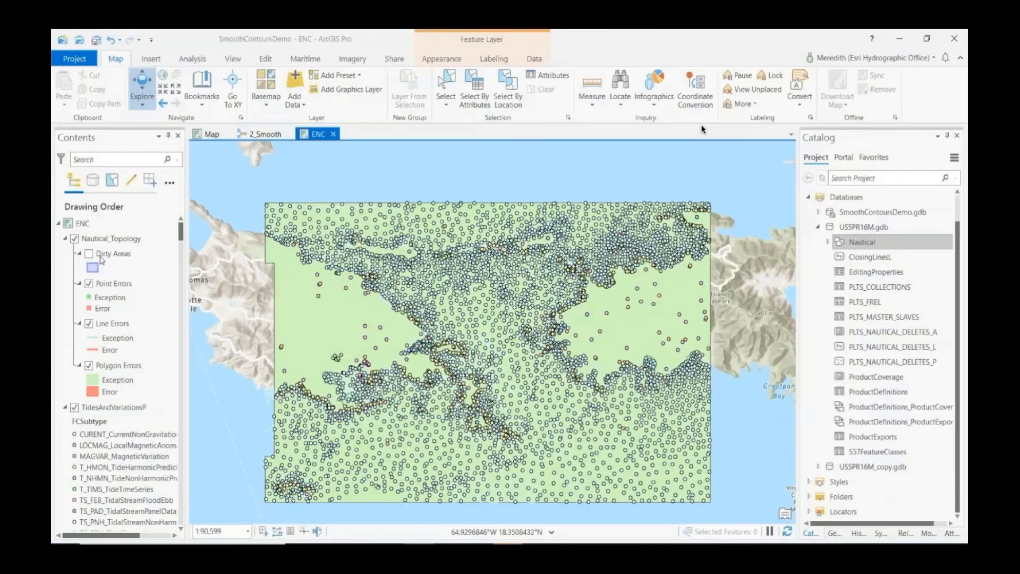
{"action": "left_click", "coordinate": [75, 238]}
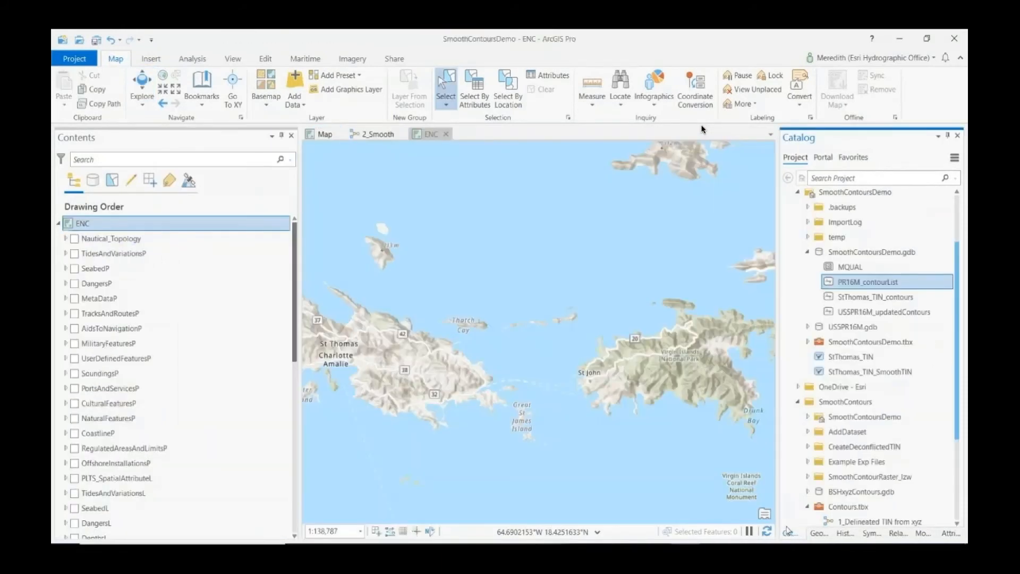
{"action": "left_click_drag", "start_coordinate": [880, 281], "coordinate": [516, 332]}
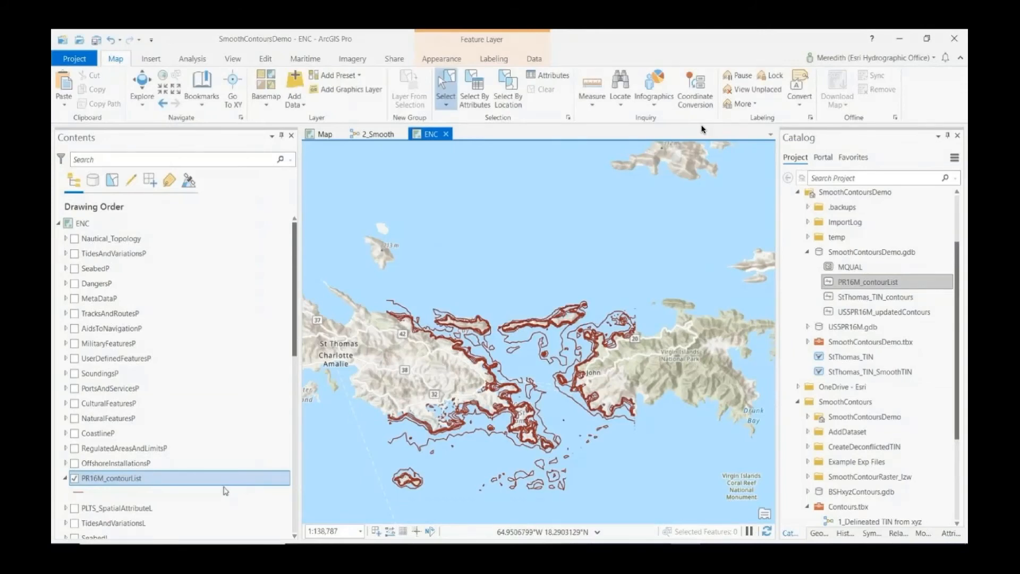
Select all PR16M_contourList contours between St Thomas and St John and copy them for editing
{"action": "left_click", "coordinate": [266, 60]}
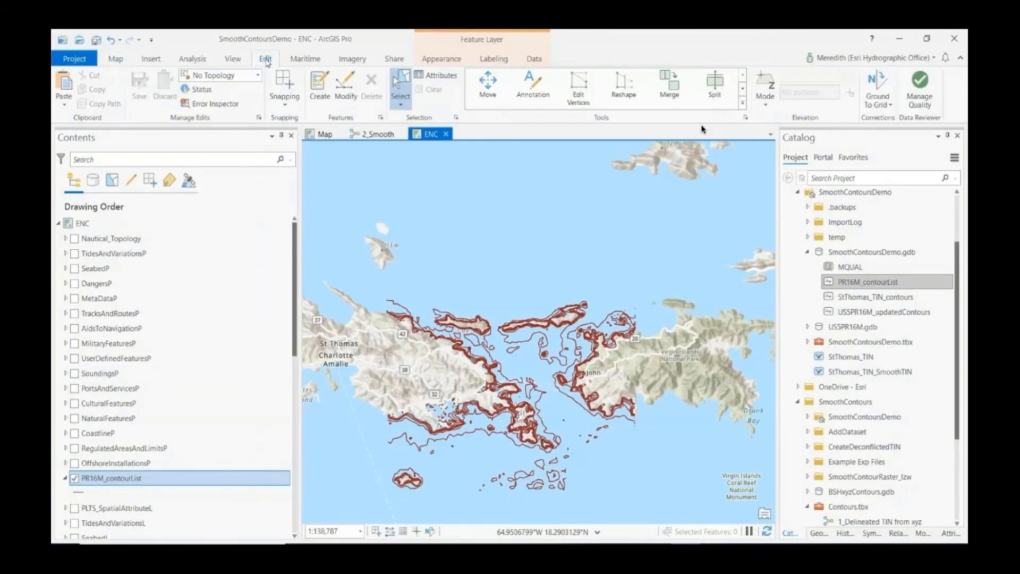
{"action": "left_click_drag", "start_coordinate": [379, 264], "coordinate": [642, 509]}
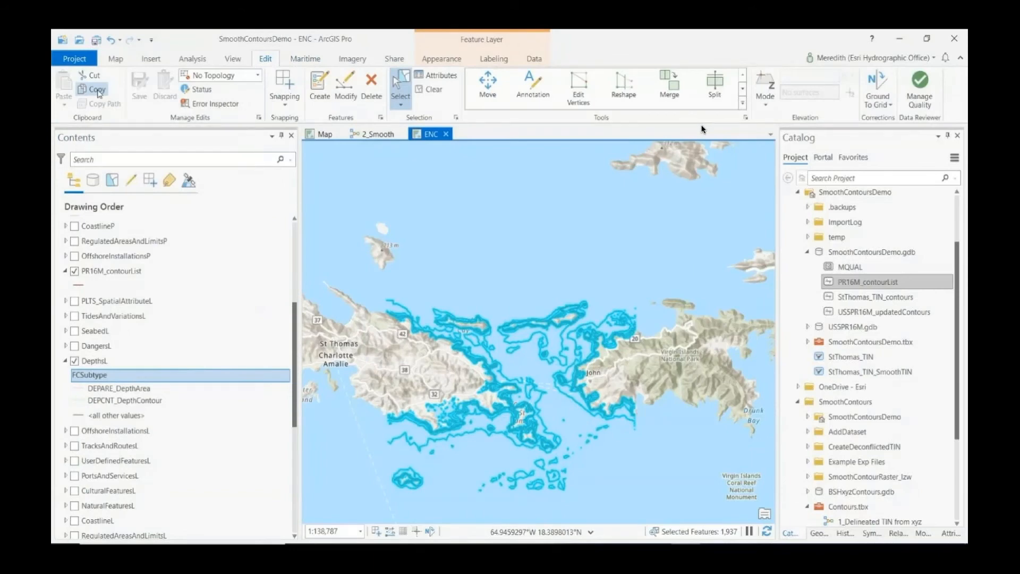
{"action": "left_click", "coordinate": [96, 90]}
Paste the copied contours into DepthsL as DEPCNT_DepthContour features, keeping the source attribute values, and hide PR16M_contourList
{"action": "left_click", "coordinate": [64, 105]}
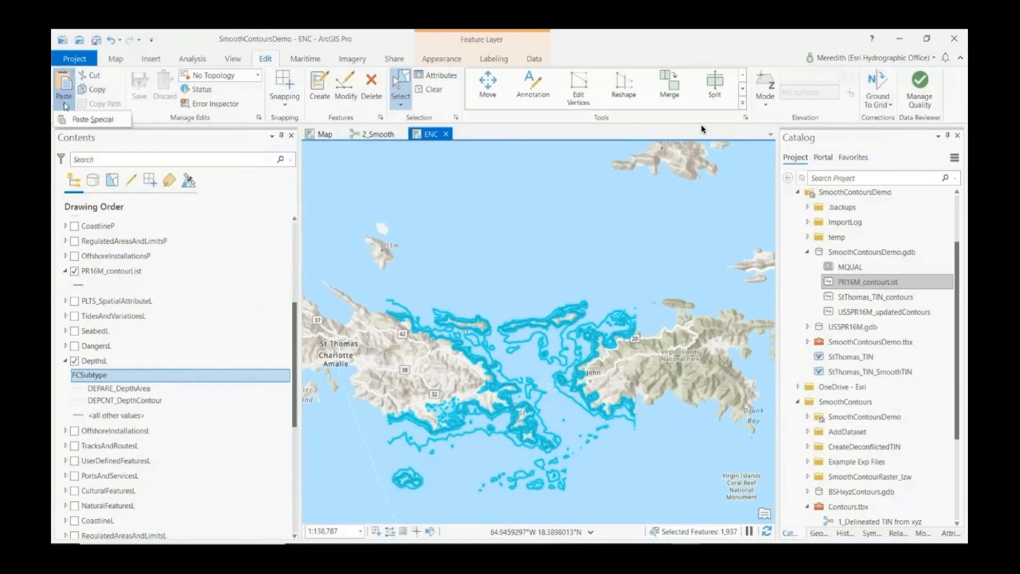
{"action": "left_click", "coordinate": [72, 122]}
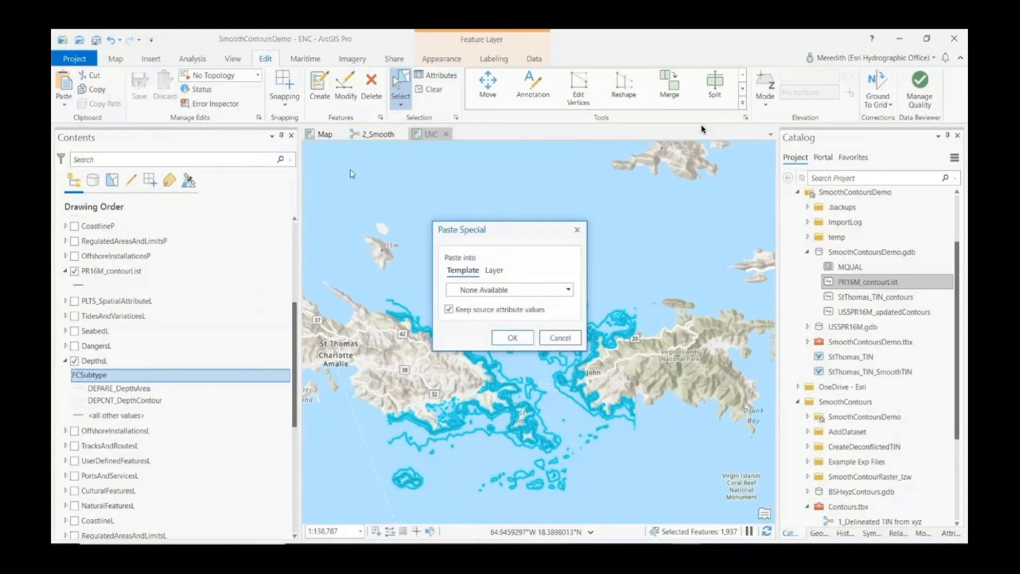
{"action": "left_click", "coordinate": [566, 291]}
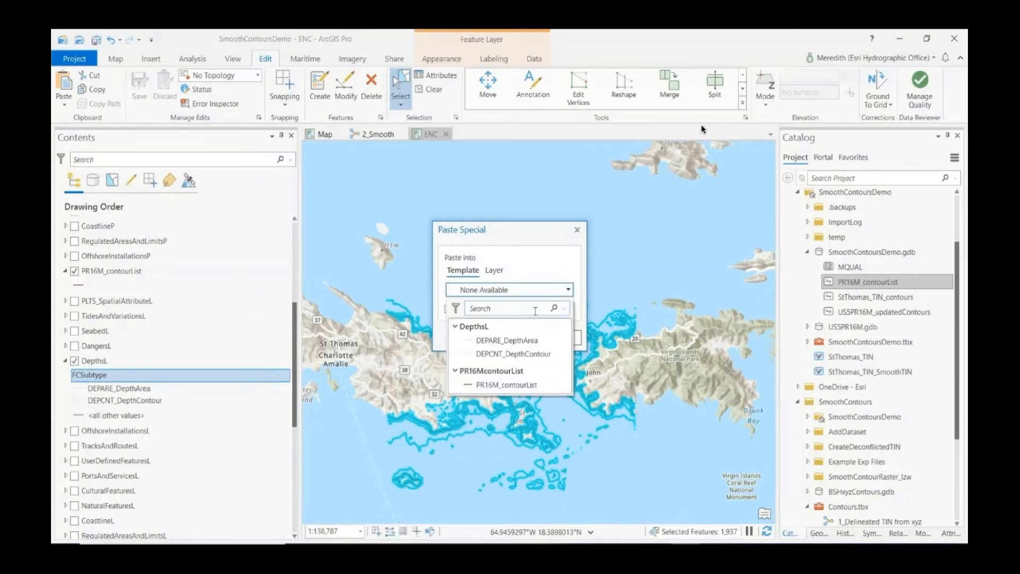
{"action": "left_click", "coordinate": [529, 359]}
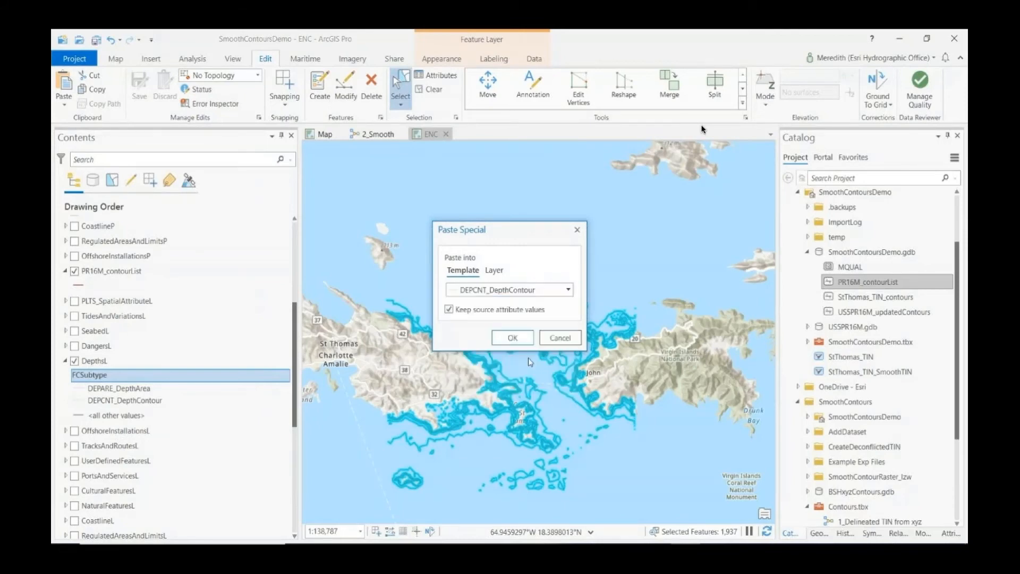
{"action": "left_click", "coordinate": [494, 271]}
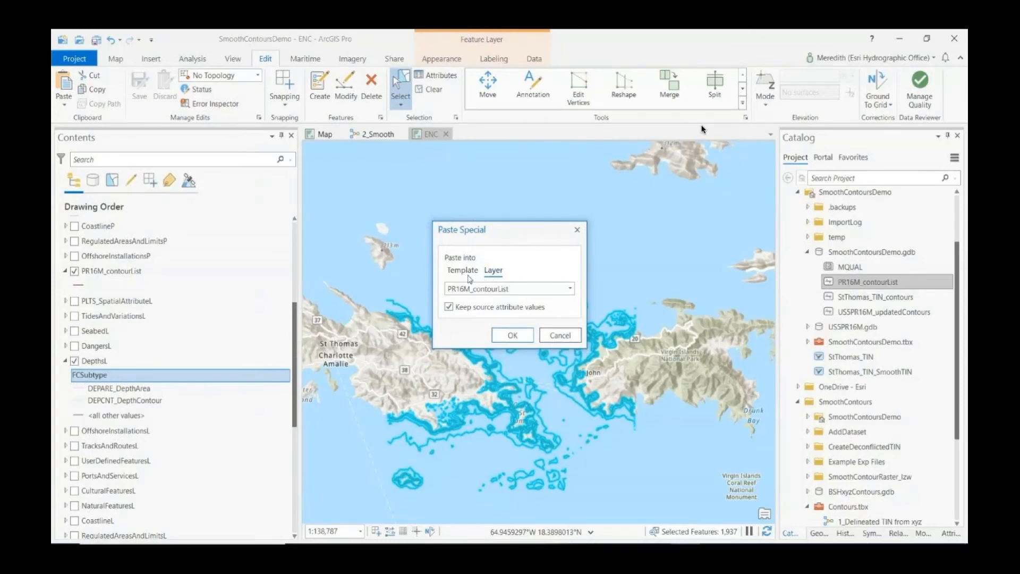
{"action": "left_click", "coordinate": [473, 289]}
{"action": "left_click", "coordinate": [473, 317]}
{"action": "left_click", "coordinate": [512, 337]}
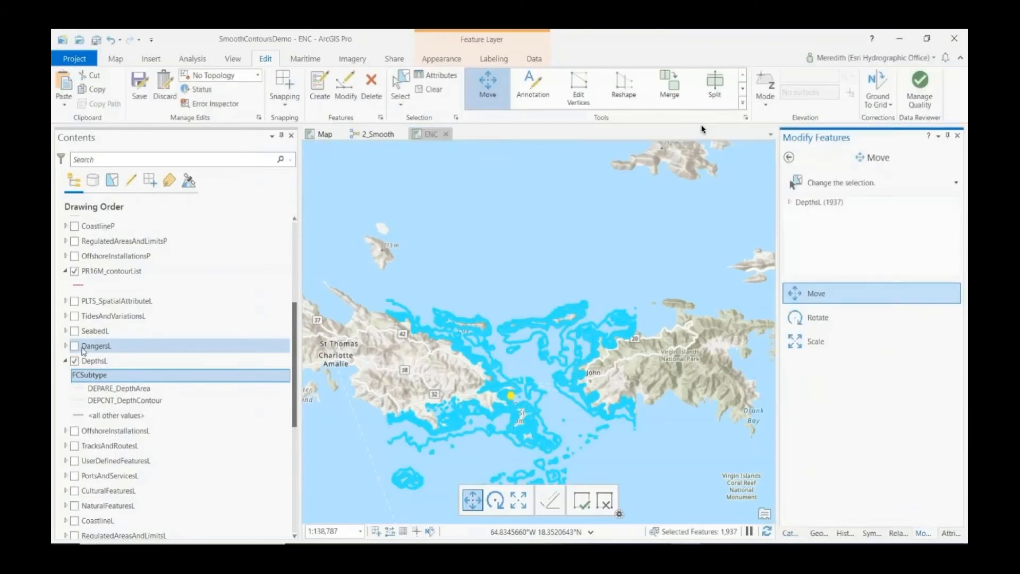
{"action": "left_click", "coordinate": [434, 89]}
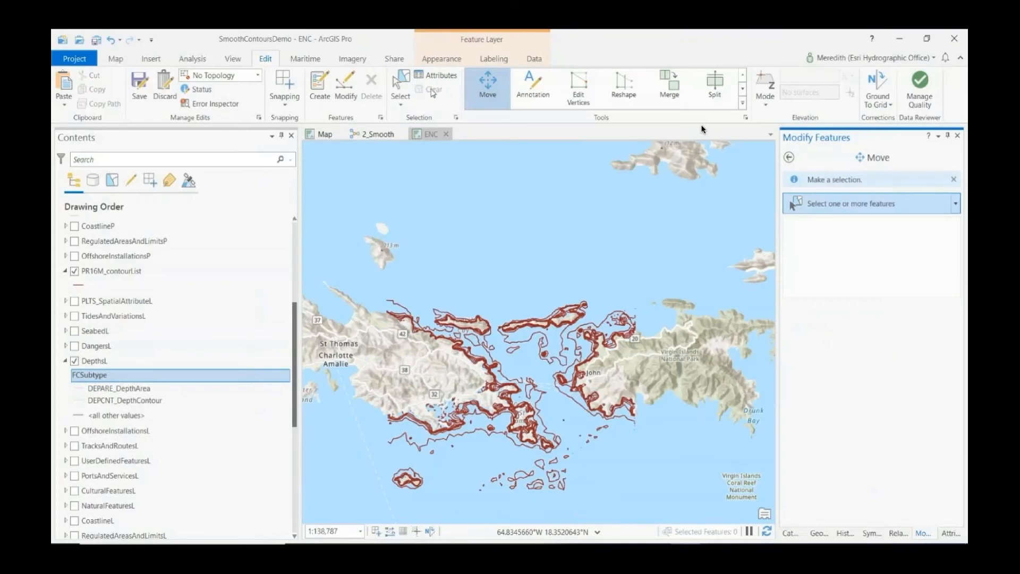
{"action": "left_click", "coordinate": [75, 271]}
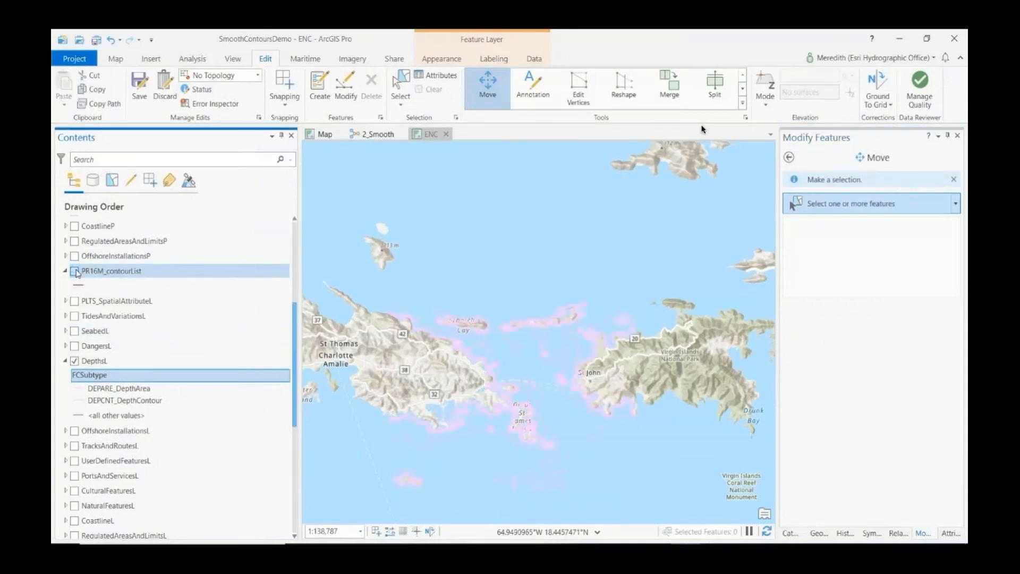
Open the DepthsL attribute table and examine the attribute columns of the pasted depth contours
{"action": "right_click", "coordinate": [112, 381]}
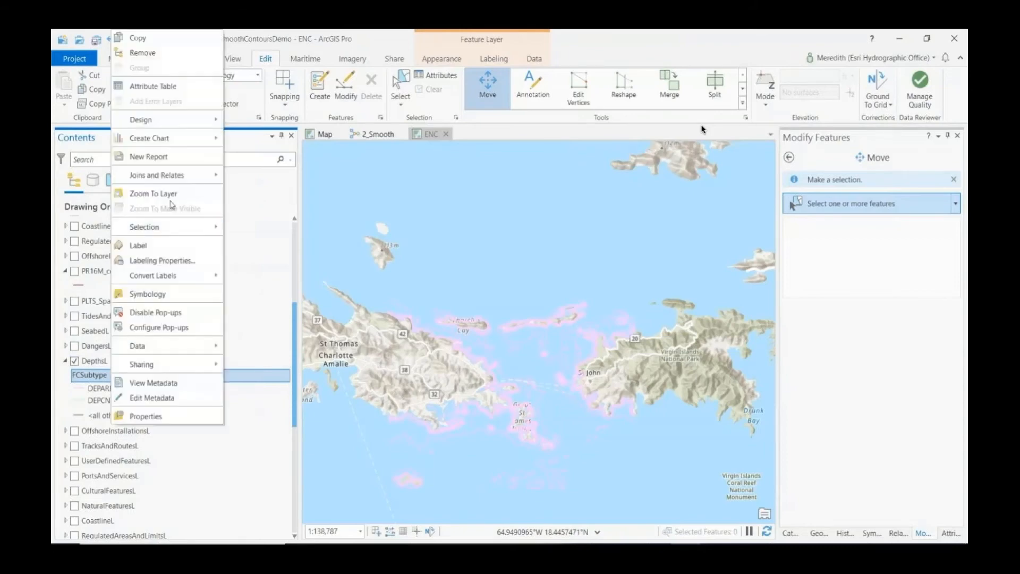
{"action": "left_click", "coordinate": [171, 87]}
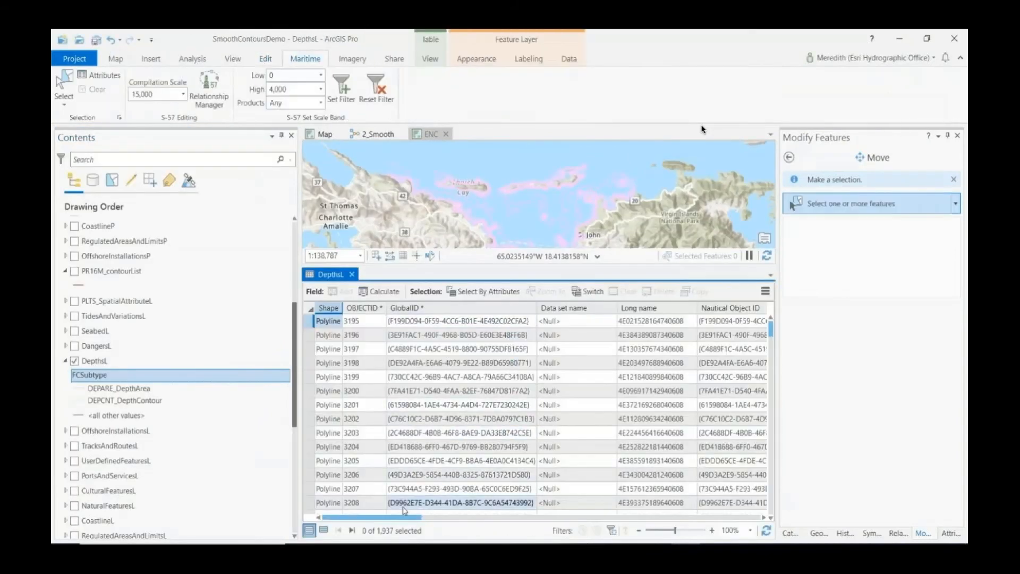
{"action": "left_click_drag", "start_coordinate": [405, 517], "coordinate": [694, 518]}
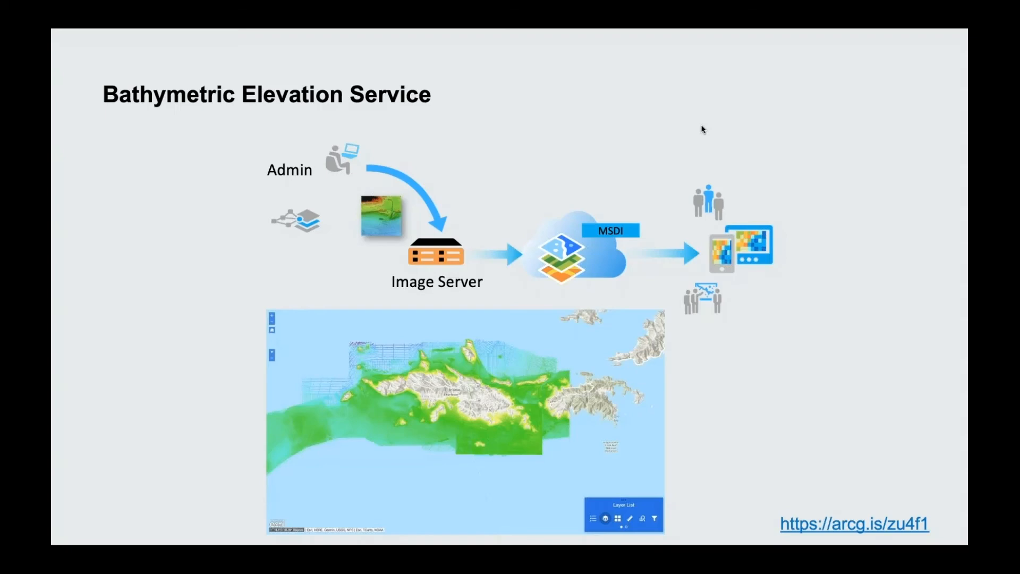
{"action": "key", "text": "Right"}
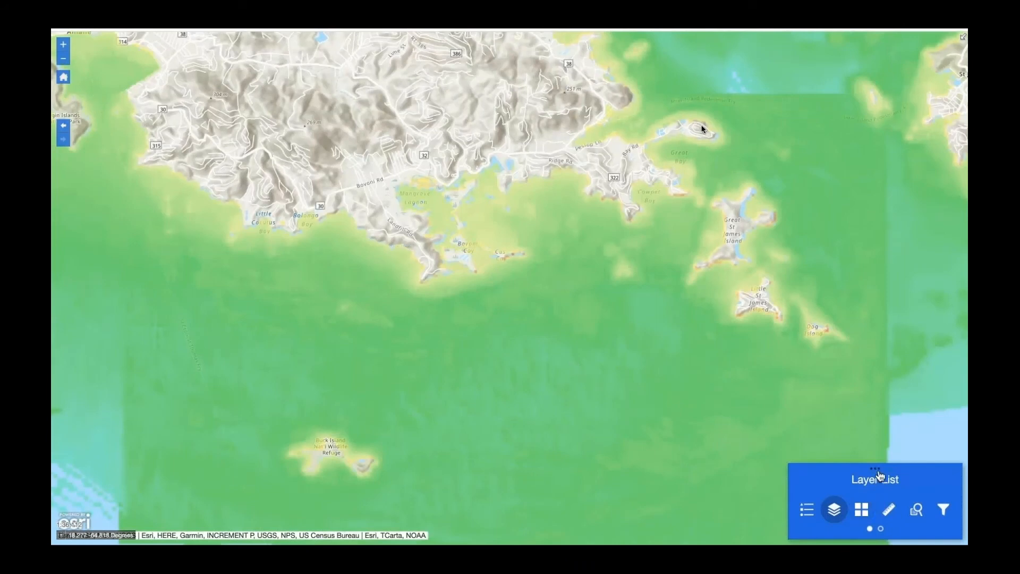
In the St. Thomas Bathymetry web app, open the layer list and show the NOAA ENC service over the waters off Cas Cay
{"action": "left_click", "coordinate": [878, 474]}
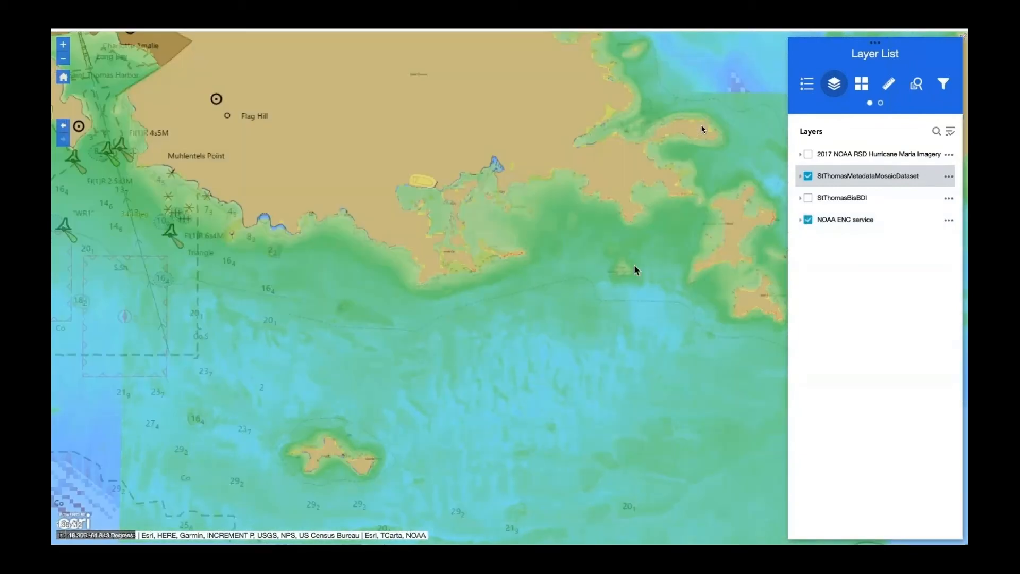
{"action": "scroll", "coordinate": [529, 283], "scroll_direction": "up", "scroll_amount": 1}
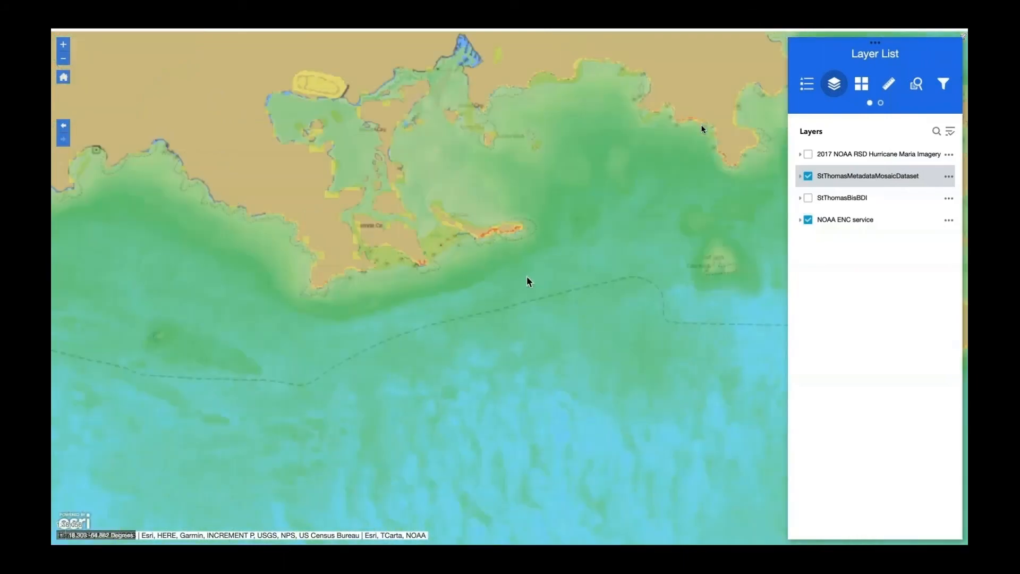
{"action": "scroll", "coordinate": [565, 254], "scroll_direction": "up", "scroll_amount": 1}
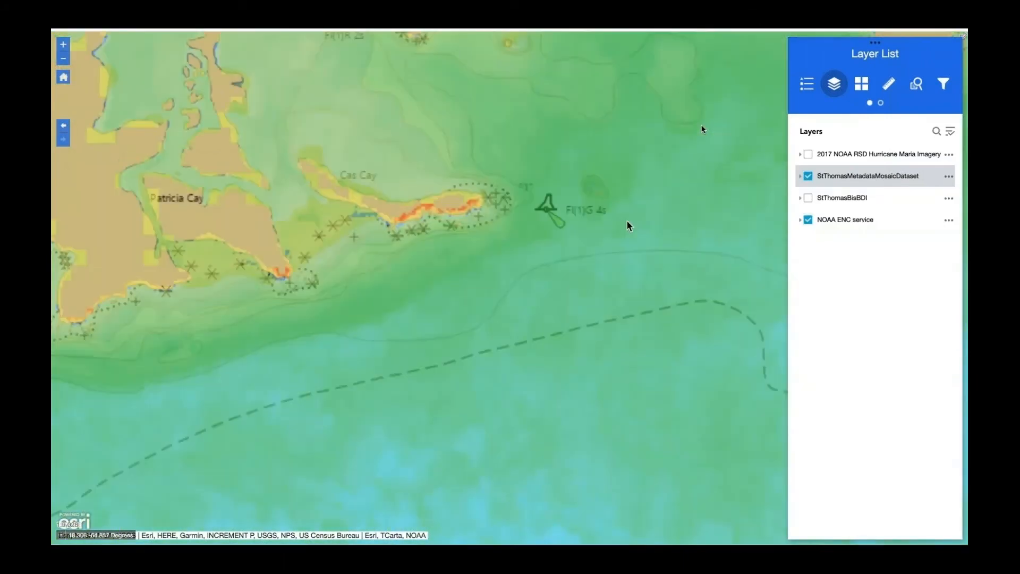
{"action": "left_click_drag", "start_coordinate": [660, 220], "coordinate": [524, 325]}
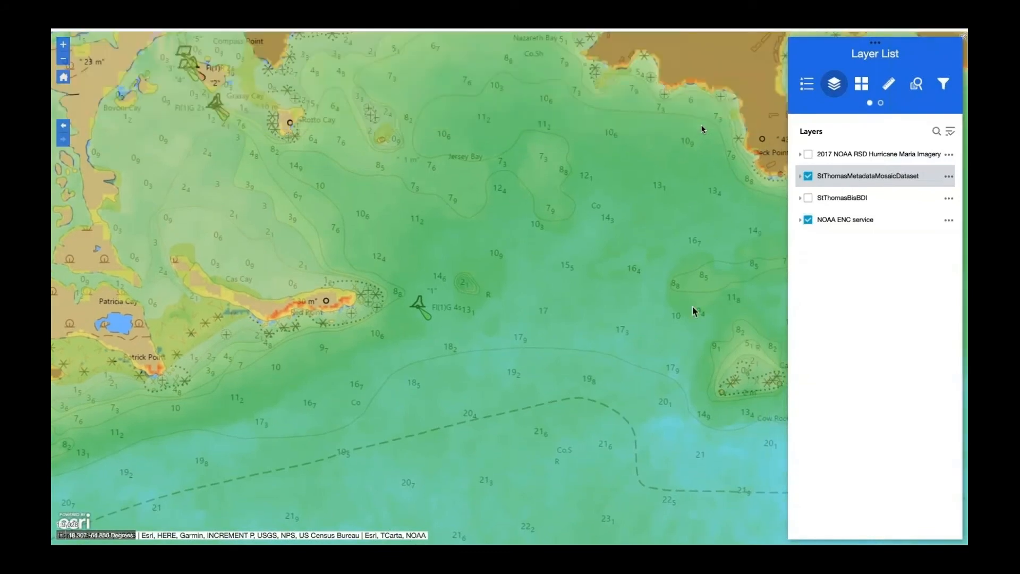
Adjust the transparency of the StThomasMetadataMosaicDataset layer to slightly under 50%
{"action": "left_click", "coordinate": [949, 177]}
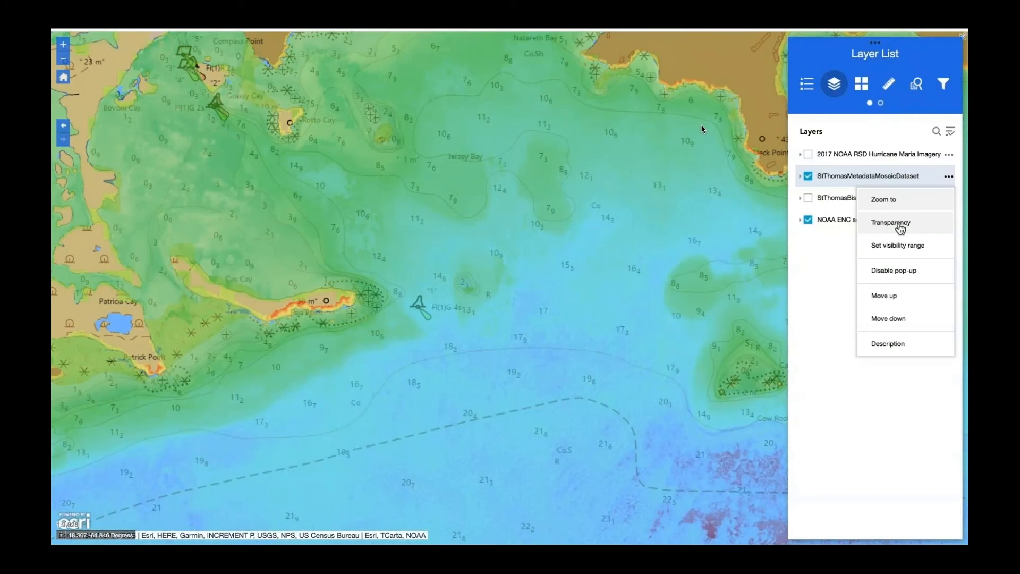
{"action": "left_click", "coordinate": [900, 227]}
{"action": "mouse_move", "coordinate": [862, 197]}
{"action": "left_mouse_down"}
{"action": "mouse_move", "coordinate": [913, 199]}
{"action": "mouse_move", "coordinate": [854, 196]}
{"action": "mouse_move", "coordinate": [827, 212]}
{"action": "mouse_move", "coordinate": [867, 207]}
{"action": "left_mouse_up"}
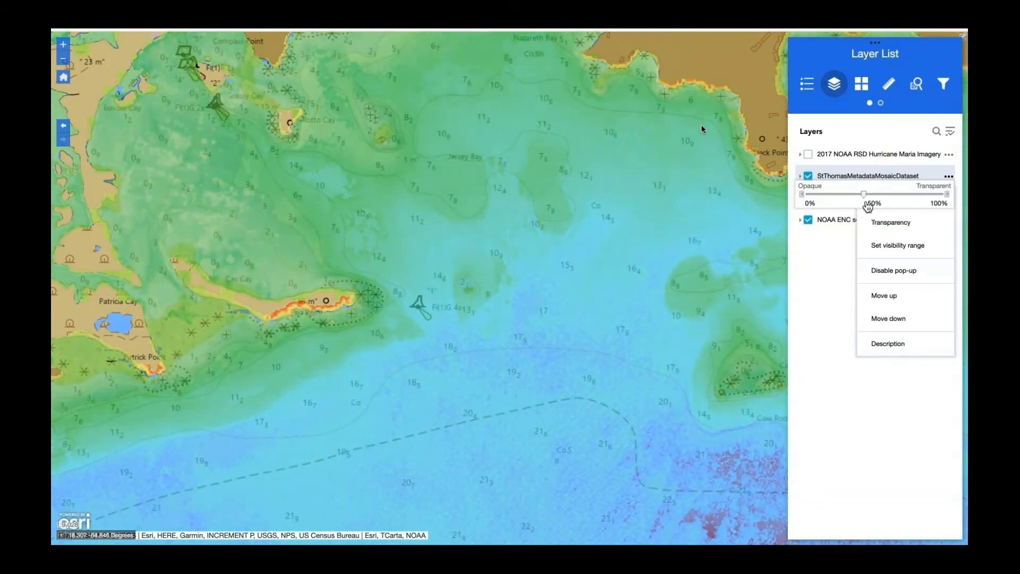
{"action": "left_click", "coordinate": [834, 263]}
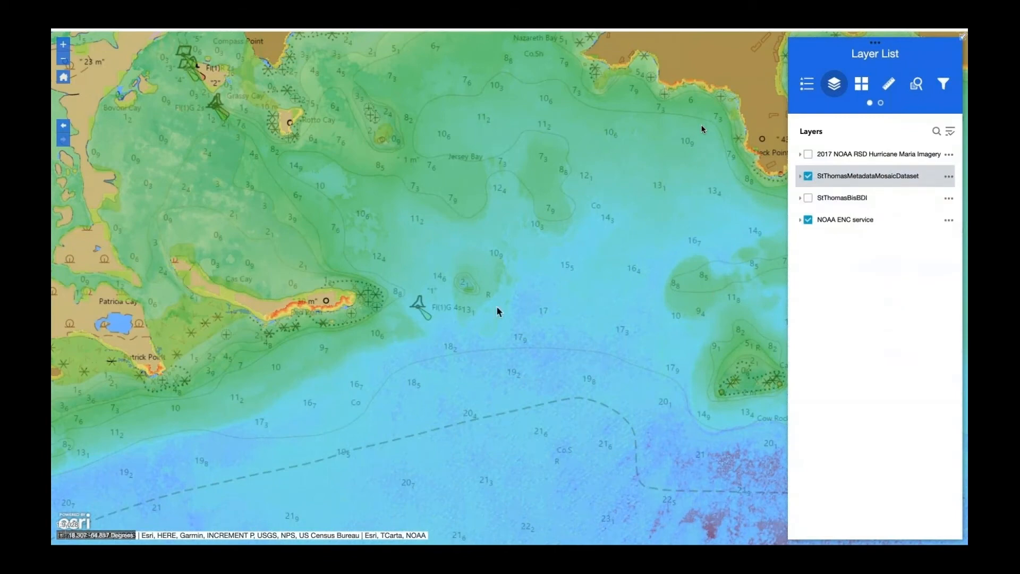
Compare StThomasMetadataMosaicDataset with the ENC chart by swiping the layer to just east of the charted shoal off Cas Cay
{"action": "scroll", "coordinate": [496, 307], "scroll_direction": "up", "scroll_amount": 1}
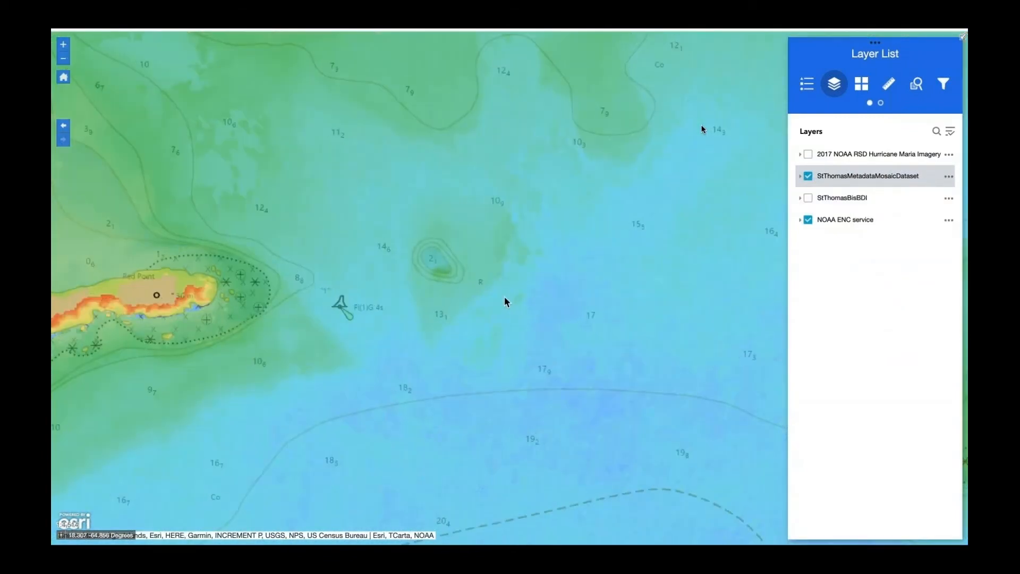
{"action": "scroll", "coordinate": [506, 302], "scroll_direction": "up", "scroll_amount": 1}
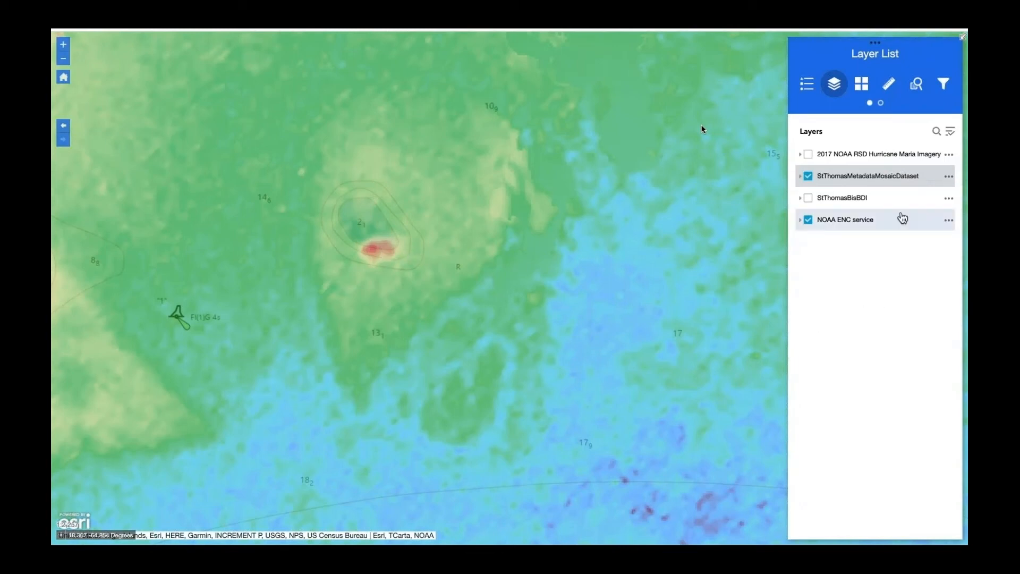
{"action": "left_click", "coordinate": [881, 104]}
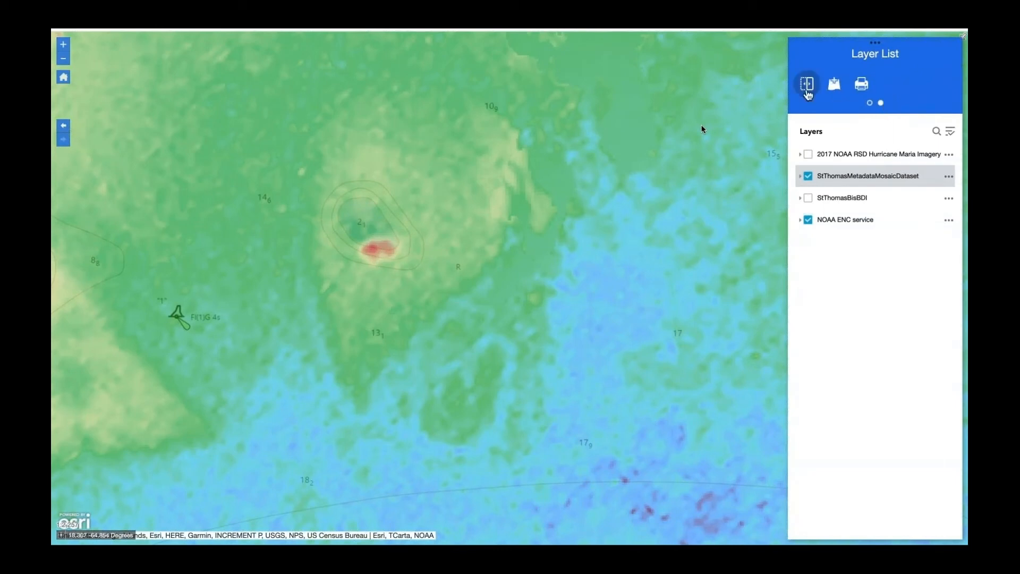
{"action": "left_click", "coordinate": [808, 84]}
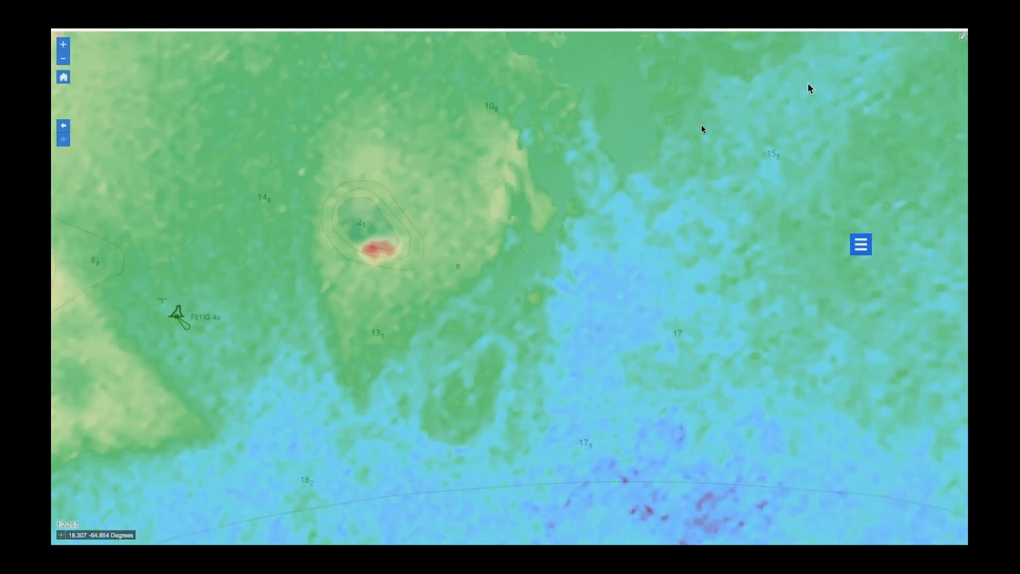
{"action": "left_click_drag", "start_coordinate": [512, 291], "coordinate": [479, 312]}
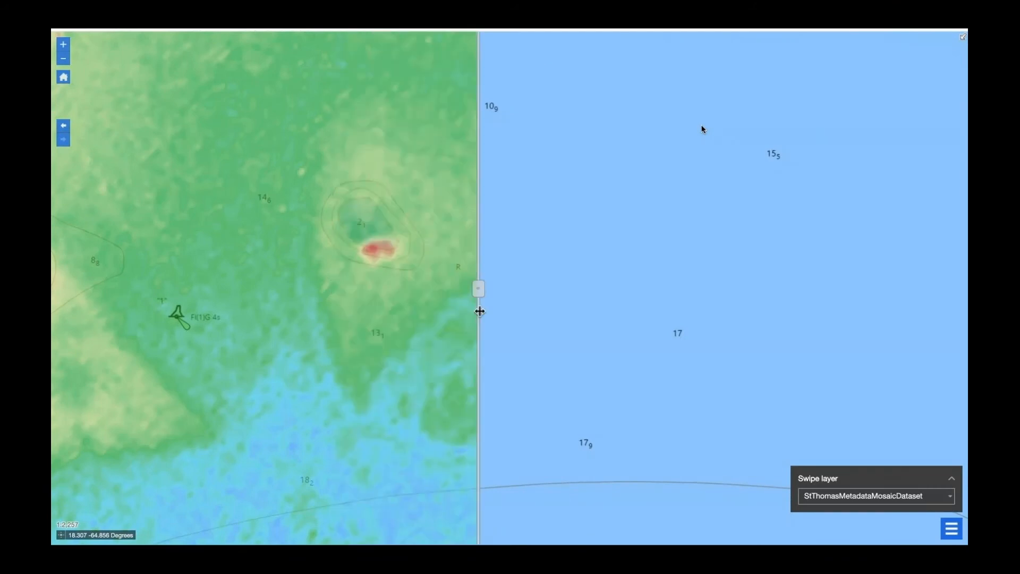
Identify the bathymetric elevation at the red peak and at the charted shoal sounding, and end the swipe comparison
{"action": "left_click", "coordinate": [376, 251]}
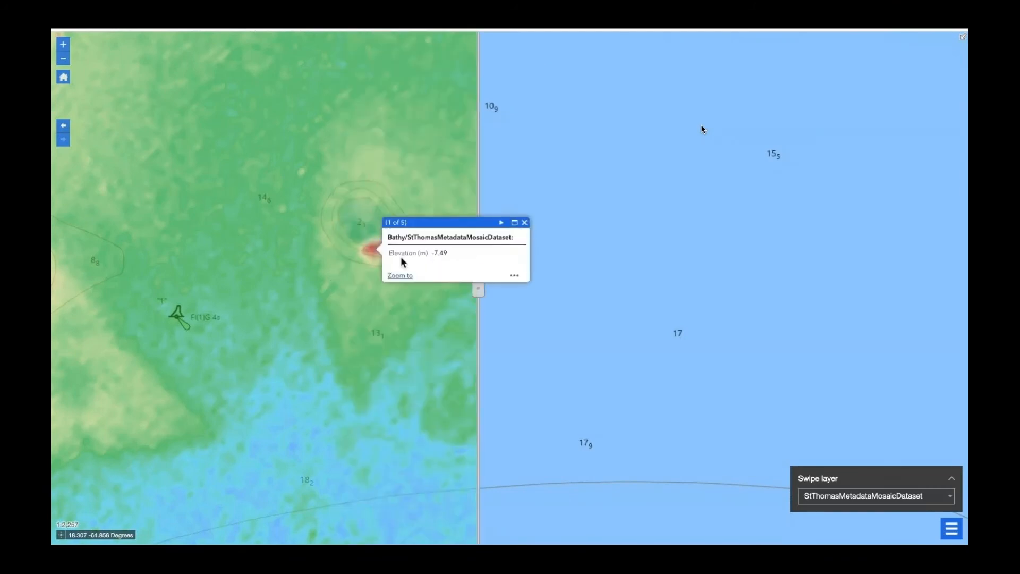
{"action": "left_click", "coordinate": [362, 223]}
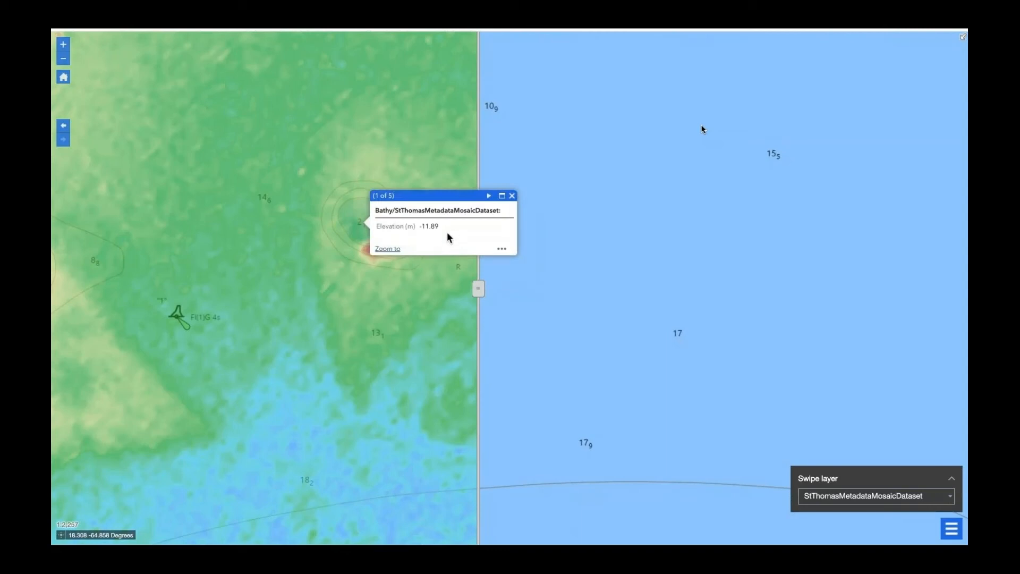
{"action": "left_click", "coordinate": [513, 196]}
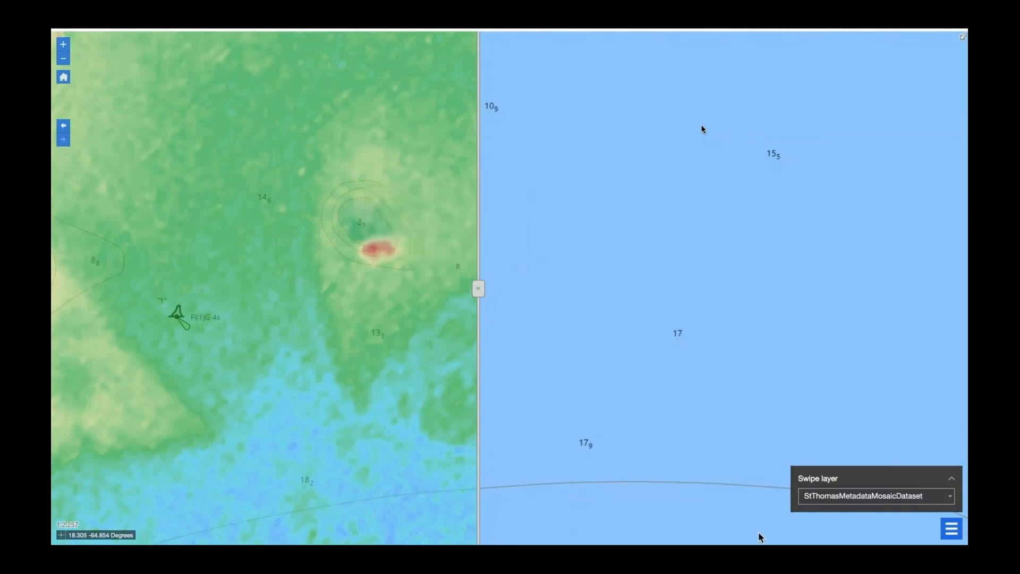
{"action": "left_click", "coordinate": [957, 530]}
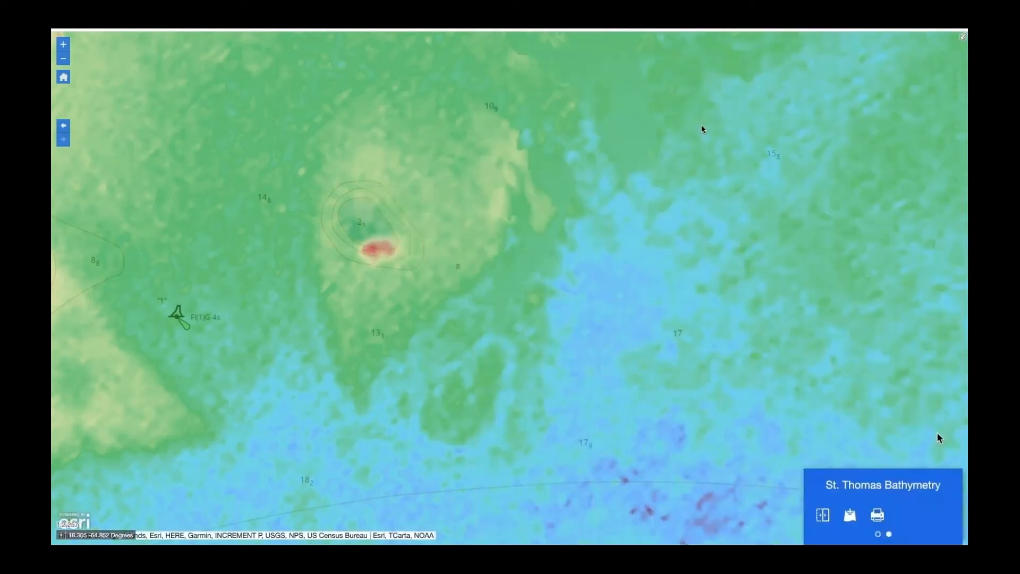
In the layer list, hide the 'Natural and man-made features, port features' sublayer of the NOAA ENC service around Mangrove Lagoon
{"action": "left_click", "coordinate": [870, 530]}
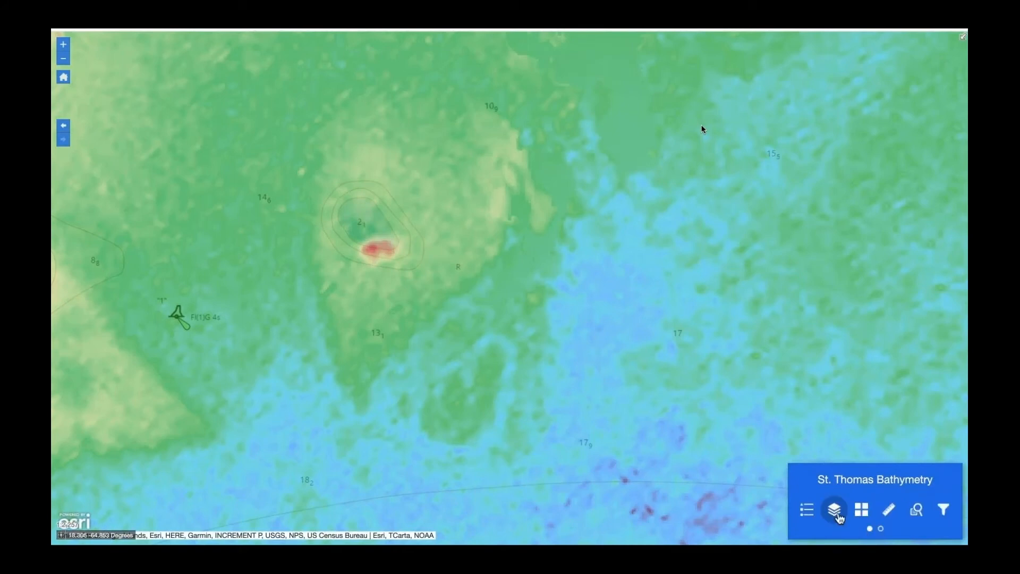
{"action": "left_click", "coordinate": [835, 511]}
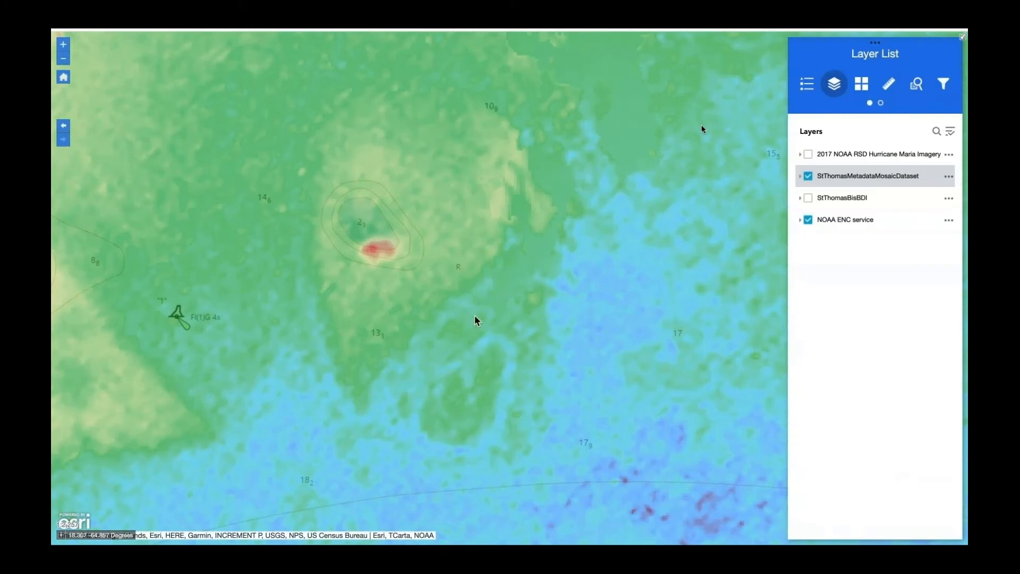
{"action": "scroll", "coordinate": [475, 316], "scroll_direction": "up", "scroll_amount": 1}
{"action": "scroll", "coordinate": [474, 317], "scroll_direction": "down", "scroll_amount": 2}
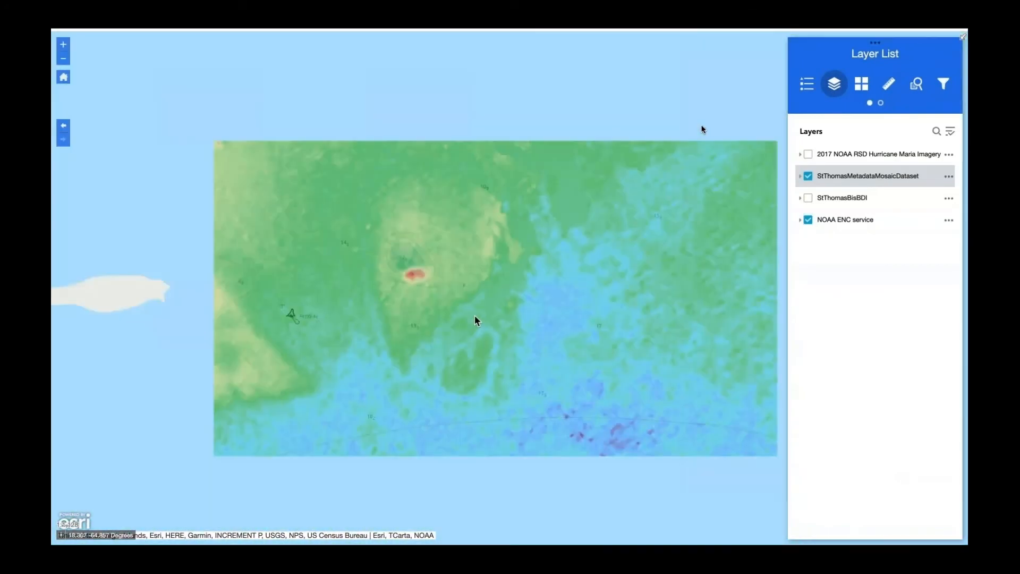
{"action": "scroll", "coordinate": [474, 317], "scroll_direction": "down", "scroll_amount": 1}
{"action": "left_click_drag", "start_coordinate": [459, 208], "coordinate": [664, 347]}
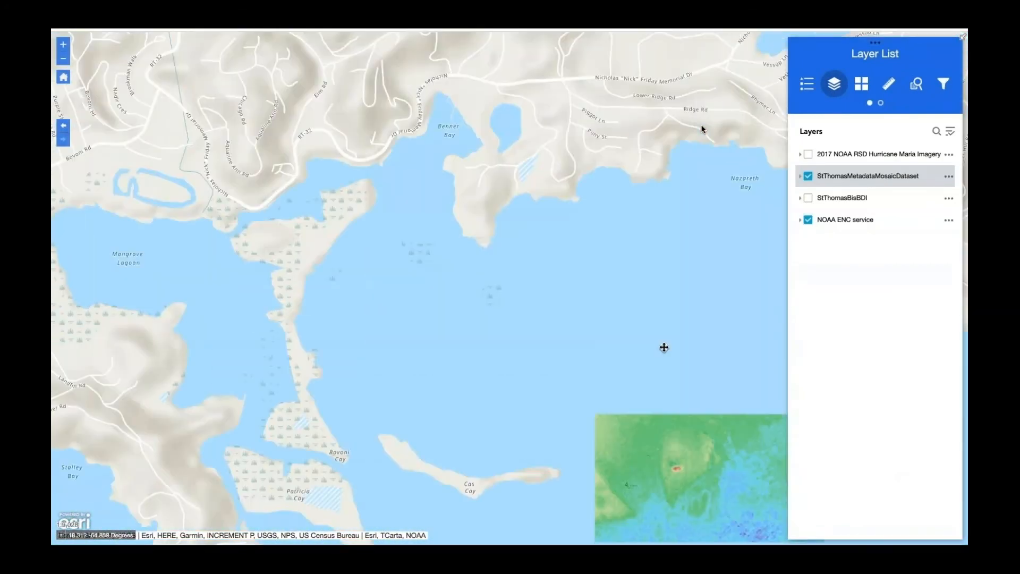
{"action": "left_click_drag", "start_coordinate": [559, 339], "coordinate": [698, 389]}
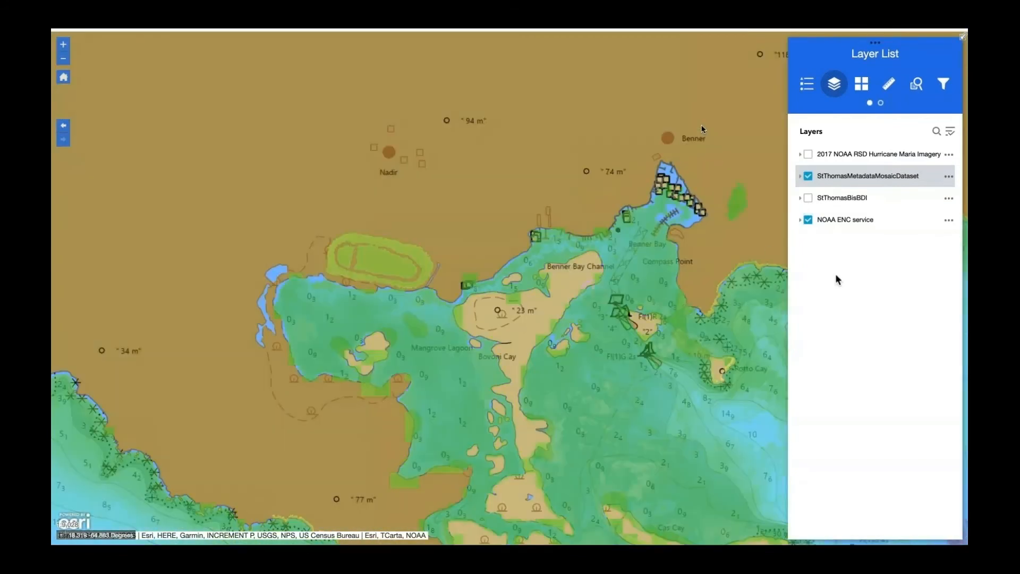
{"action": "left_click", "coordinate": [801, 221]}
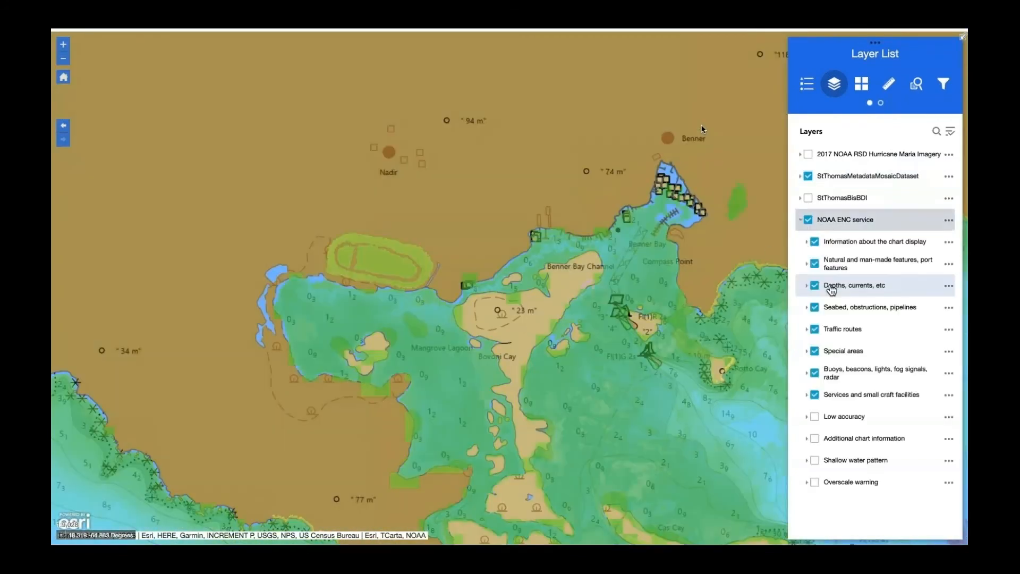
{"action": "left_click", "coordinate": [815, 265]}
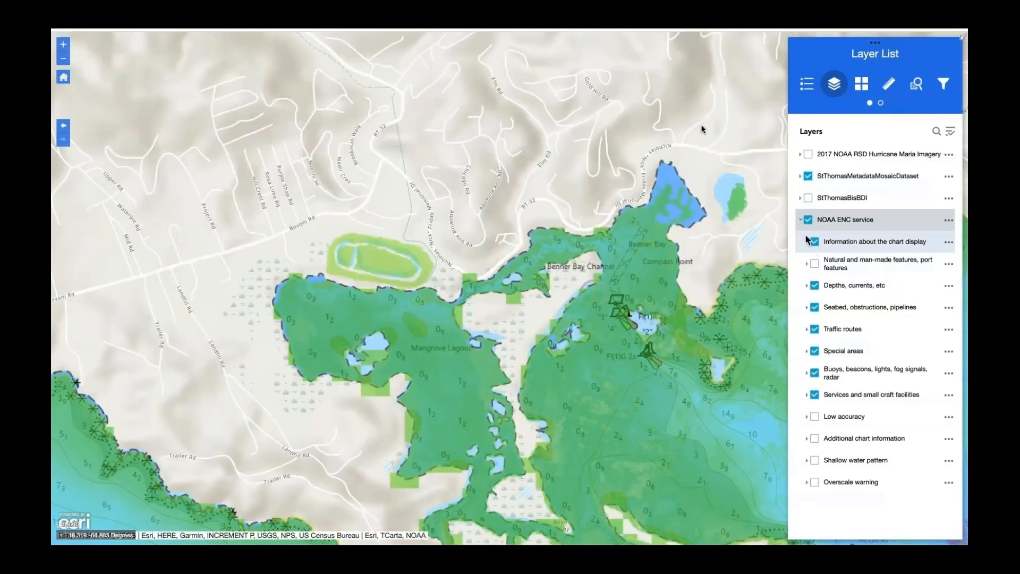
{"action": "left_click", "coordinate": [802, 219]}
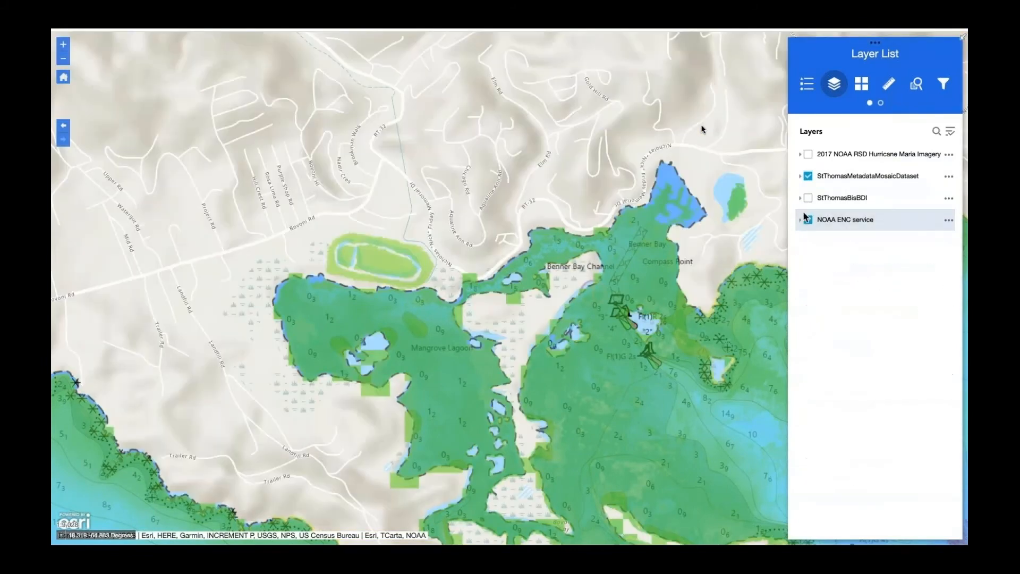
Show the 2017 NOAA RSD Hurricane Maria Imagery layer and examine the boats and shoreline between Mangrove Lagoon and Benner Bay
{"action": "left_click", "coordinate": [809, 155]}
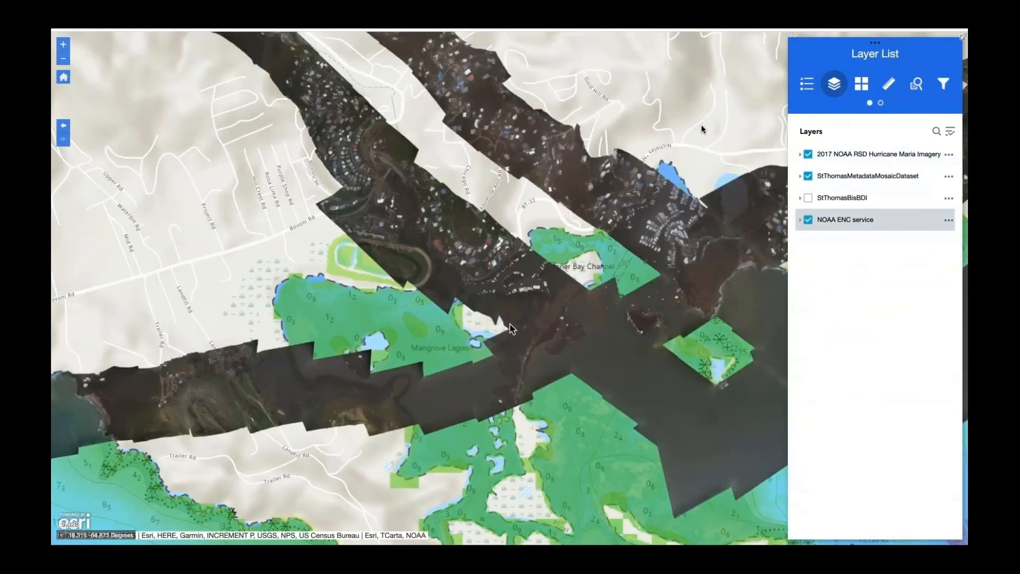
{"action": "scroll", "coordinate": [510, 328], "scroll_direction": "up", "scroll_amount": 1}
{"action": "scroll", "coordinate": [511, 329], "scroll_direction": "up", "scroll_amount": 1}
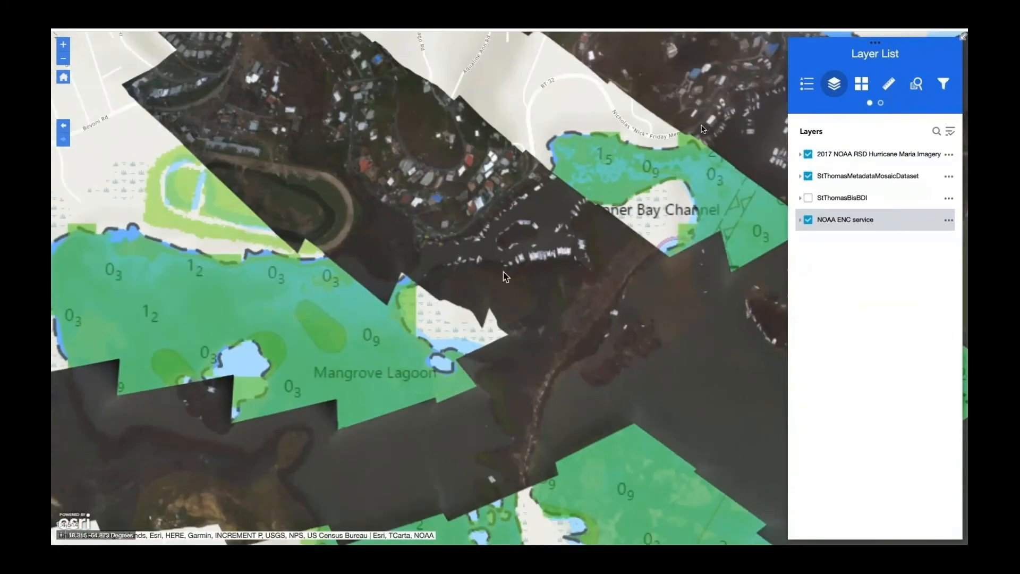
{"action": "scroll", "coordinate": [505, 276], "scroll_direction": "up", "scroll_amount": 1}
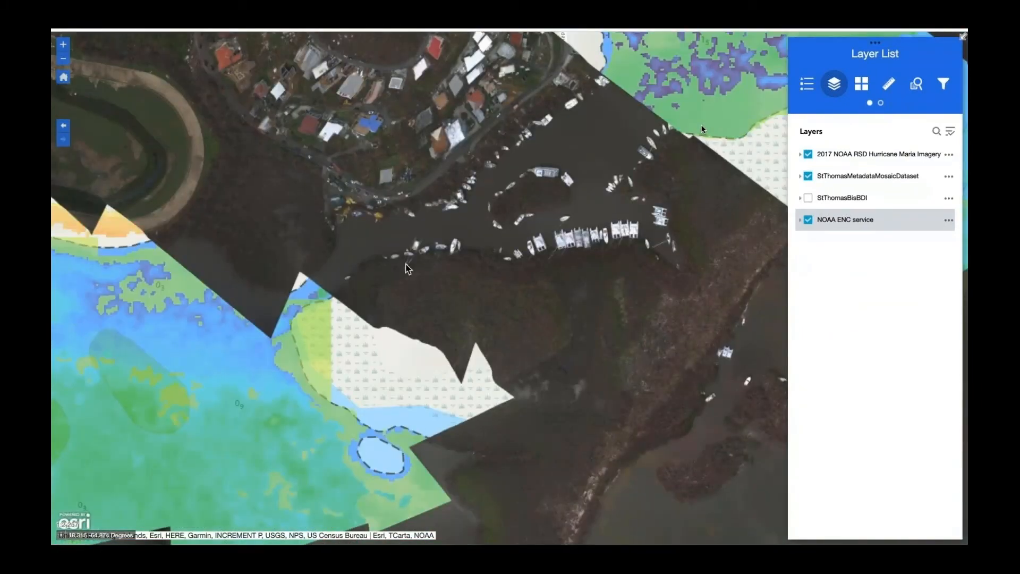
{"action": "scroll", "coordinate": [409, 269], "scroll_direction": "up", "scroll_amount": 1}
{"action": "left_click_drag", "start_coordinate": [346, 229], "coordinate": [378, 326]}
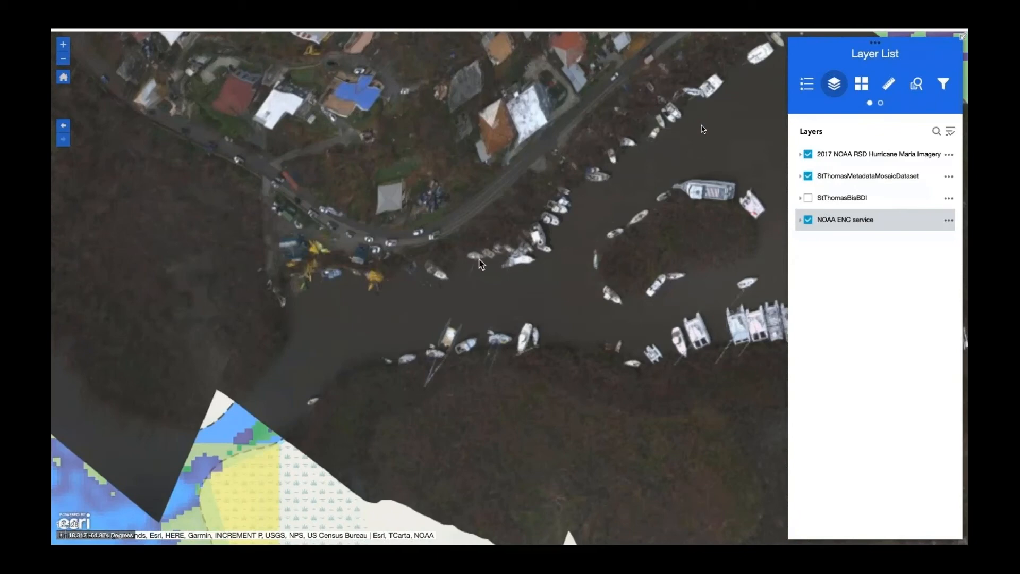
{"action": "left_click_drag", "start_coordinate": [553, 225], "coordinate": [340, 396]}
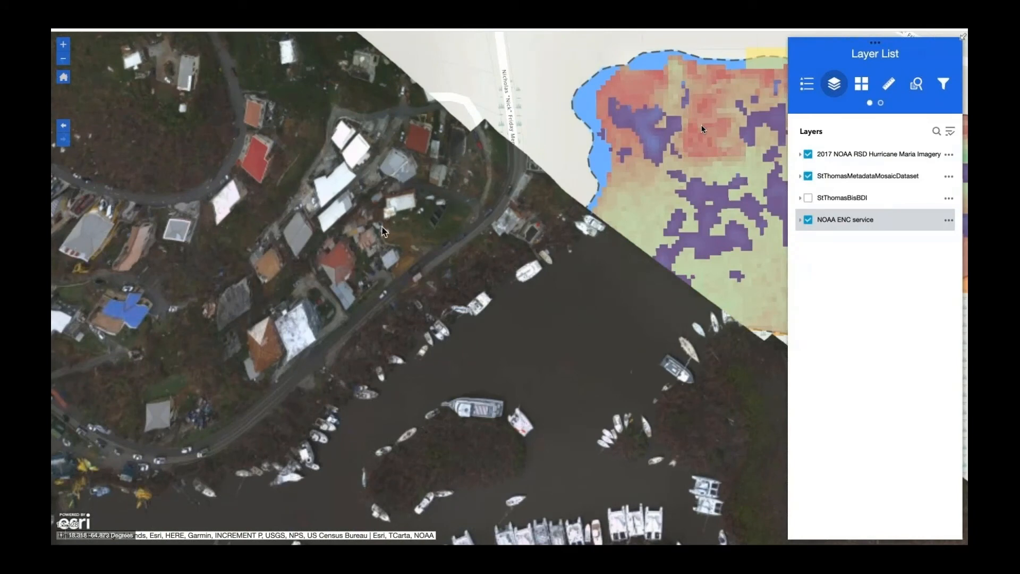
{"action": "left_click_drag", "start_coordinate": [550, 423], "coordinate": [514, 172]}
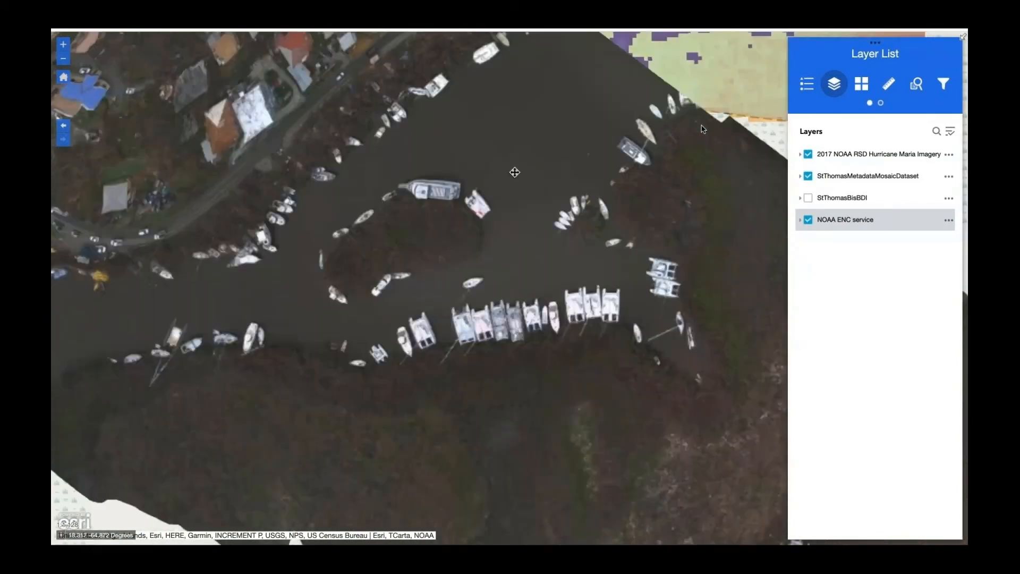
{"action": "left_click_drag", "start_coordinate": [468, 374], "coordinate": [572, 212]}
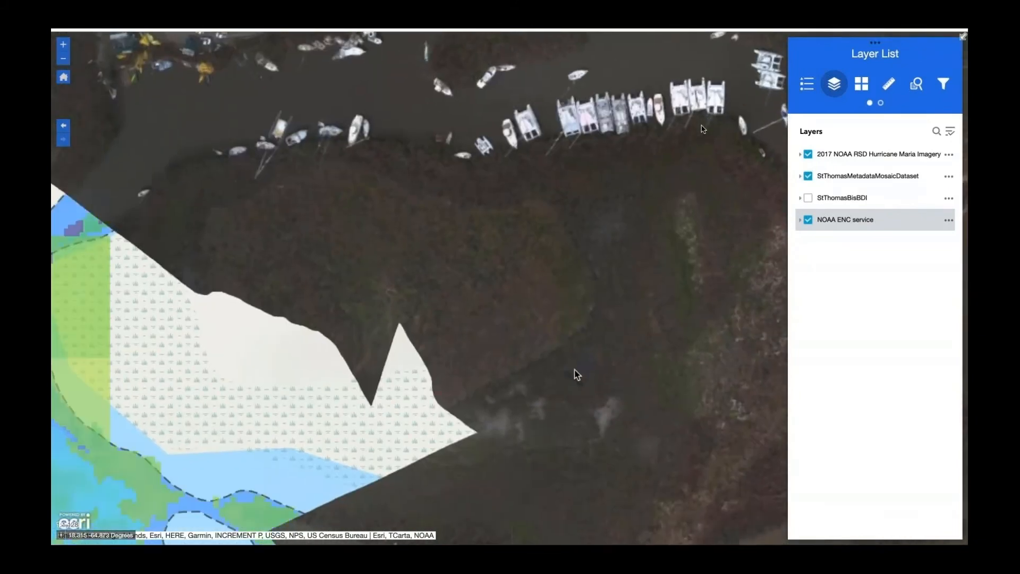
{"action": "scroll", "coordinate": [576, 372], "scroll_direction": "up", "scroll_amount": 1}
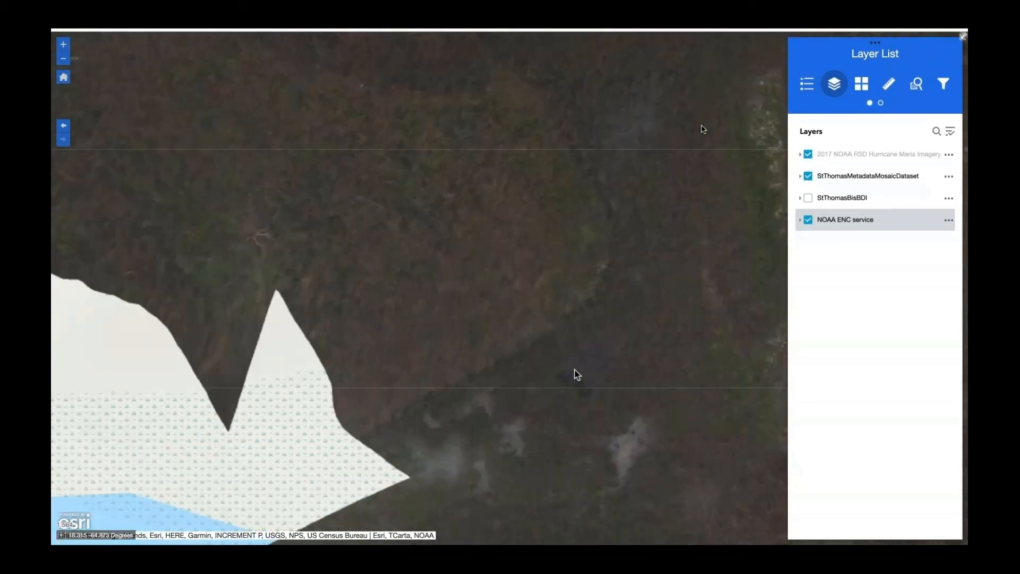
{"action": "scroll", "coordinate": [575, 370], "scroll_direction": "down", "scroll_amount": 3}
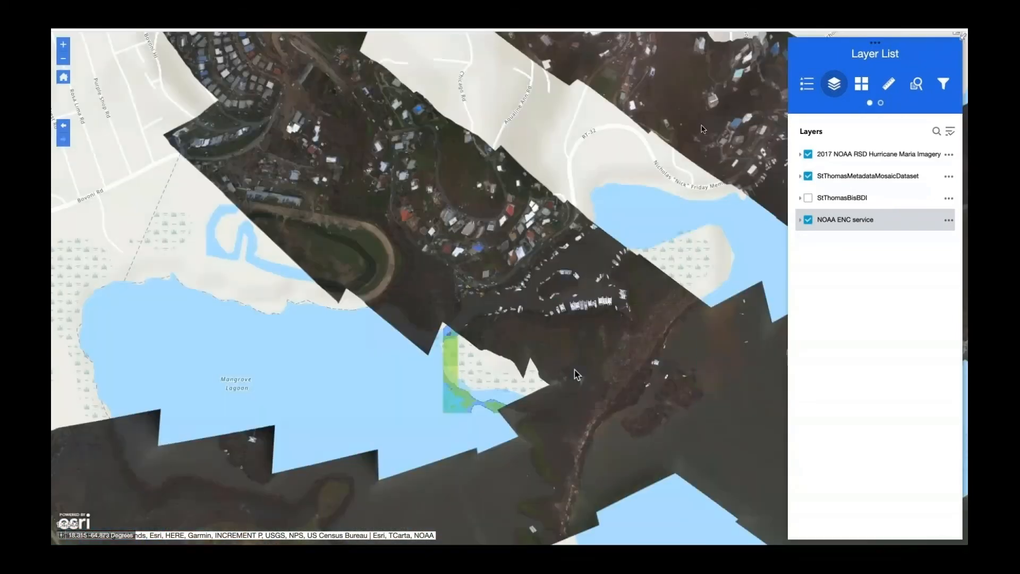
{"action": "scroll", "coordinate": [575, 371], "scroll_direction": "down", "scroll_amount": 1}
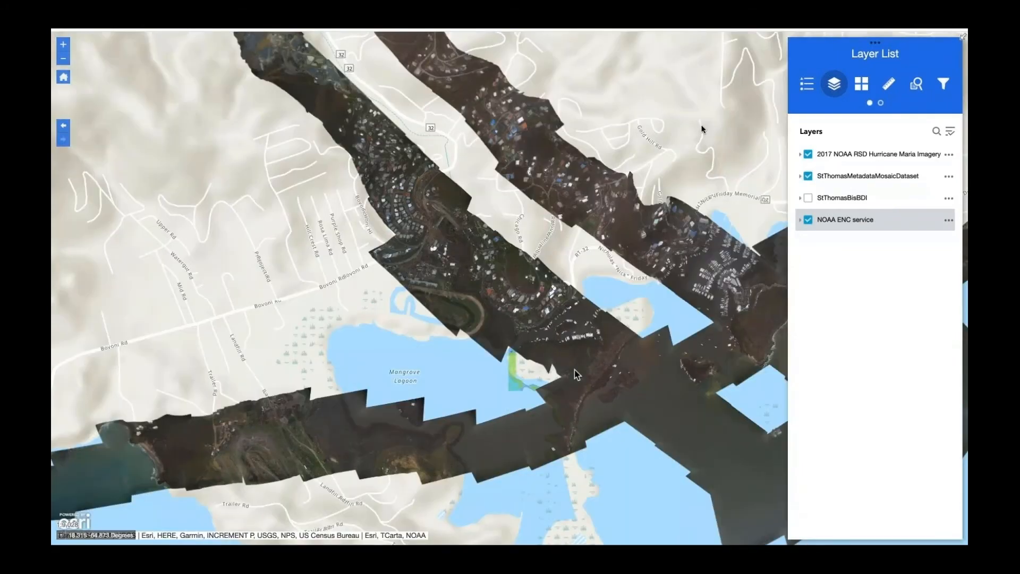
Examine the Hurricane Maria imagery along the coast at Coculus Point and the bay just east of it
{"action": "left_click_drag", "start_coordinate": [266, 454], "coordinate": [661, 355]}
{"action": "left_click_drag", "start_coordinate": [249, 428], "coordinate": [475, 312]}
{"action": "scroll", "coordinate": [464, 416], "scroll_direction": "up", "scroll_amount": 1}
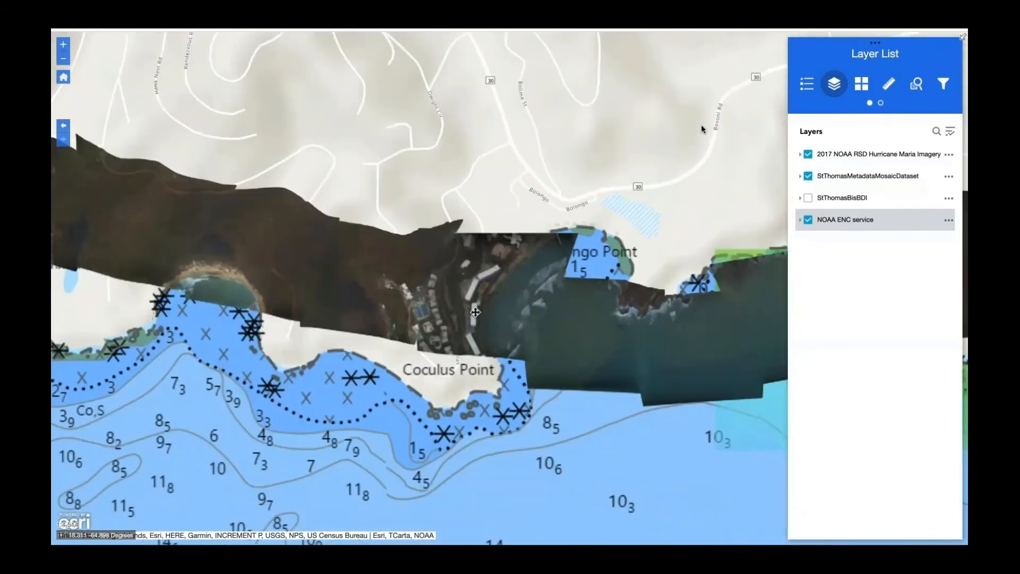
{"action": "scroll", "coordinate": [475, 312], "scroll_direction": "up", "scroll_amount": 1}
{"action": "scroll", "coordinate": [471, 317], "scroll_direction": "up", "scroll_amount": 1}
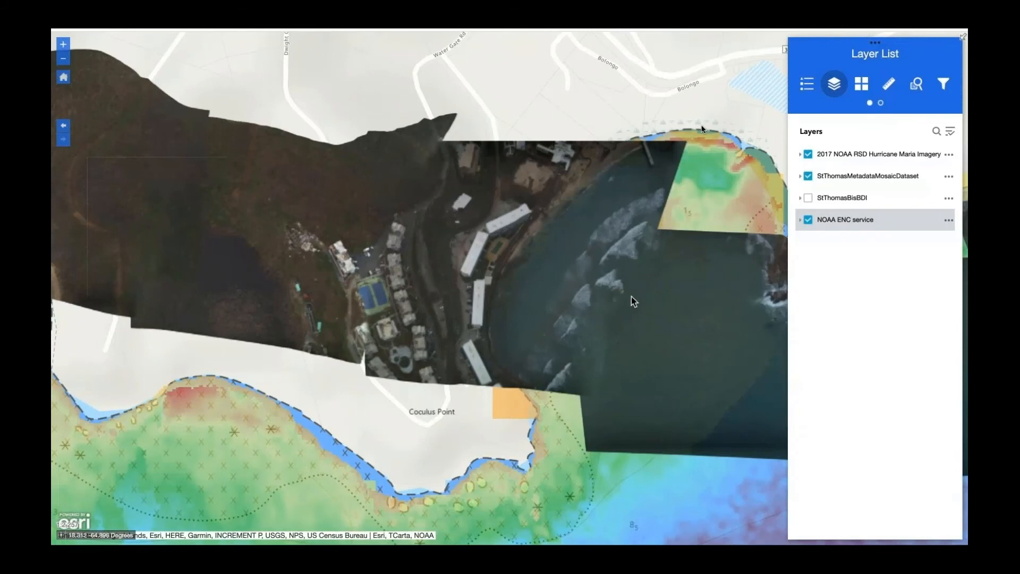
Review the coverage of the Hurricane Maria imagery across eastern St. Thomas, and hide the imagery layer
{"action": "scroll", "coordinate": [631, 297], "scroll_direction": "down", "scroll_amount": 1}
{"action": "scroll", "coordinate": [631, 297], "scroll_direction": "down", "scroll_amount": 1}
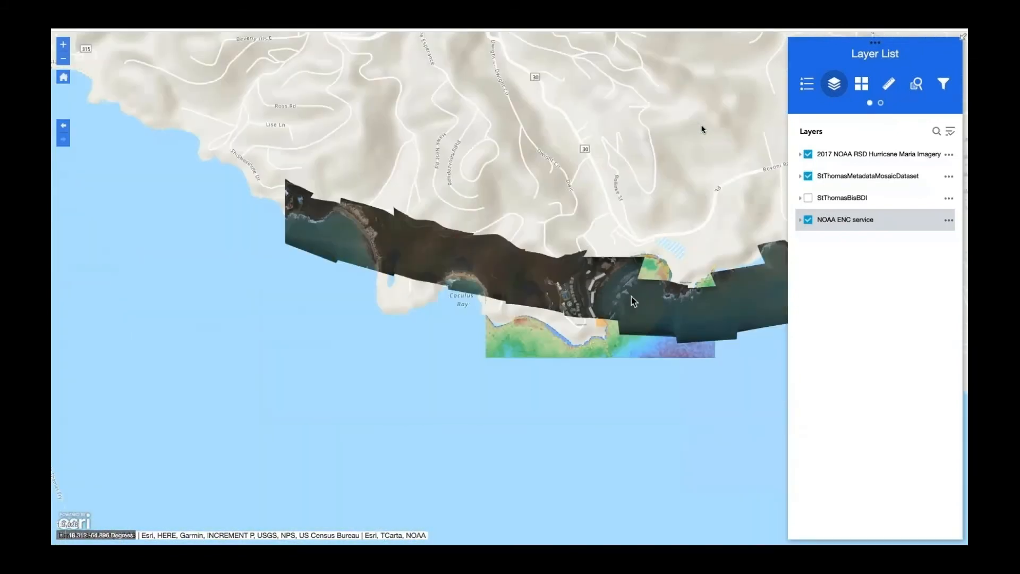
{"action": "scroll", "coordinate": [632, 297], "scroll_direction": "down", "scroll_amount": 1}
{"action": "left_click_drag", "start_coordinate": [590, 240], "coordinate": [336, 310]}
{"action": "scroll", "coordinate": [322, 323], "scroll_direction": "down", "scroll_amount": 1}
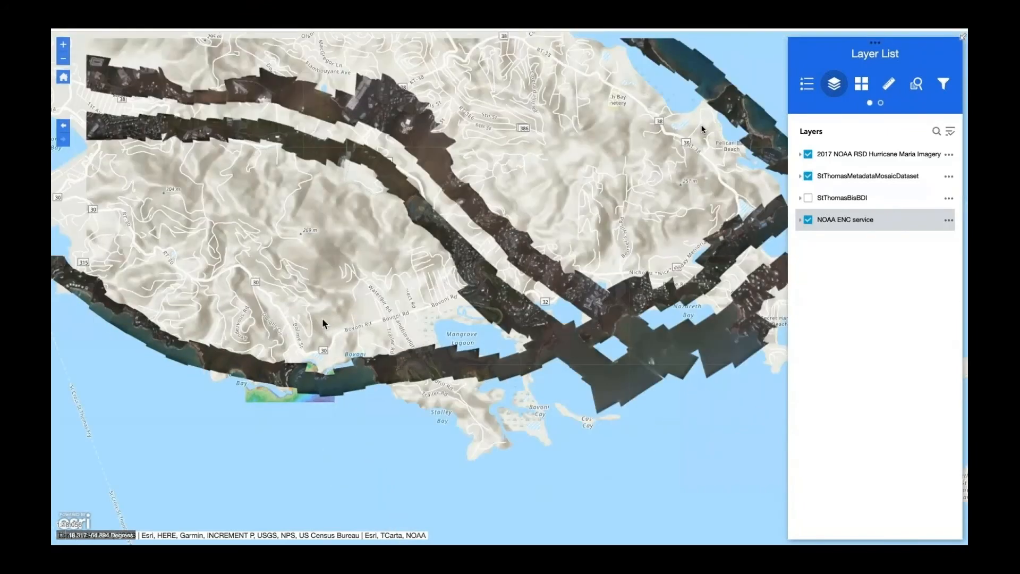
{"action": "scroll", "coordinate": [323, 323], "scroll_direction": "down", "scroll_amount": 2}
{"action": "left_click_drag", "start_coordinate": [519, 238], "coordinate": [469, 280]}
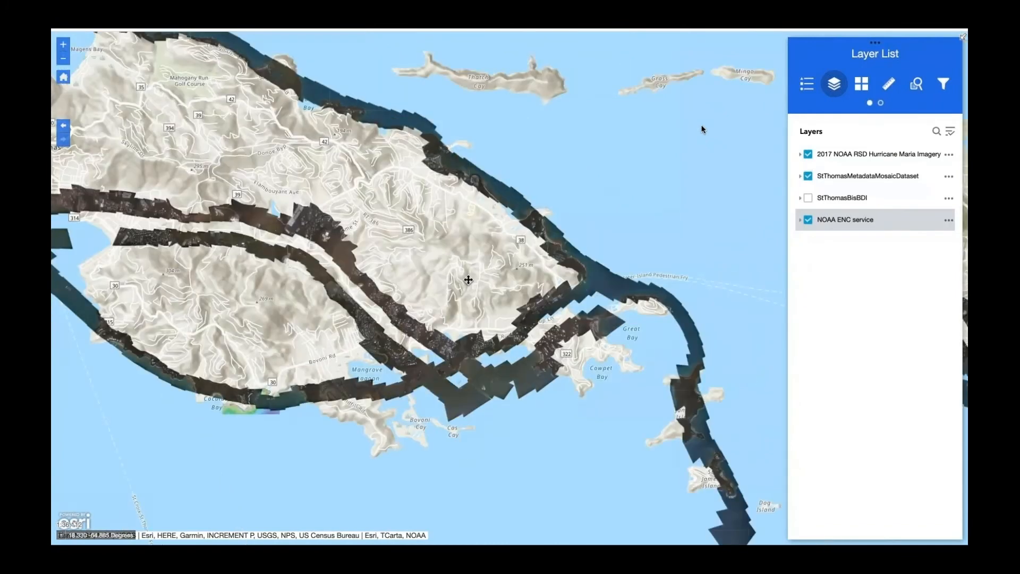
{"action": "left_click", "coordinate": [809, 155]}
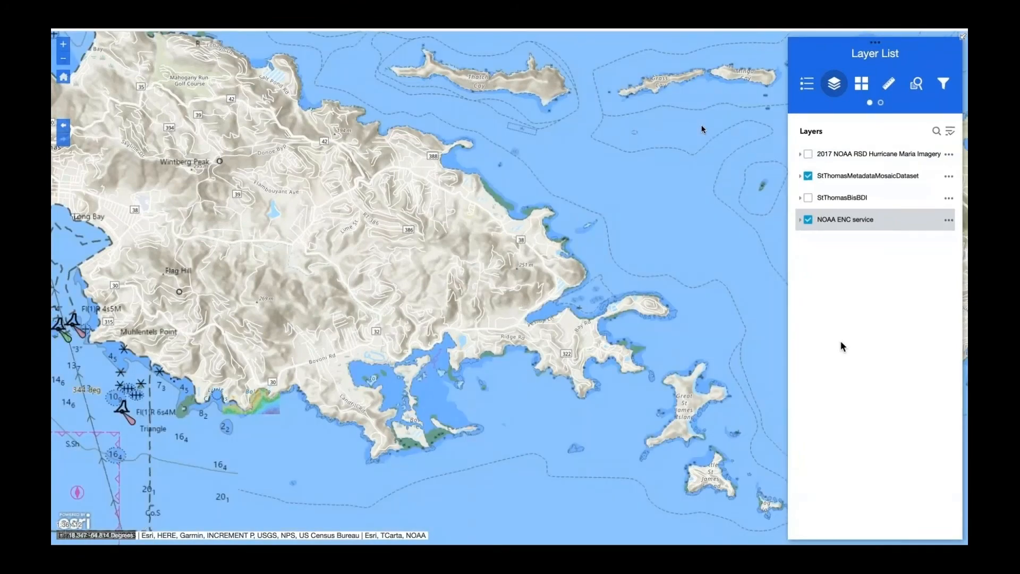
{"action": "key", "text": "Right"}
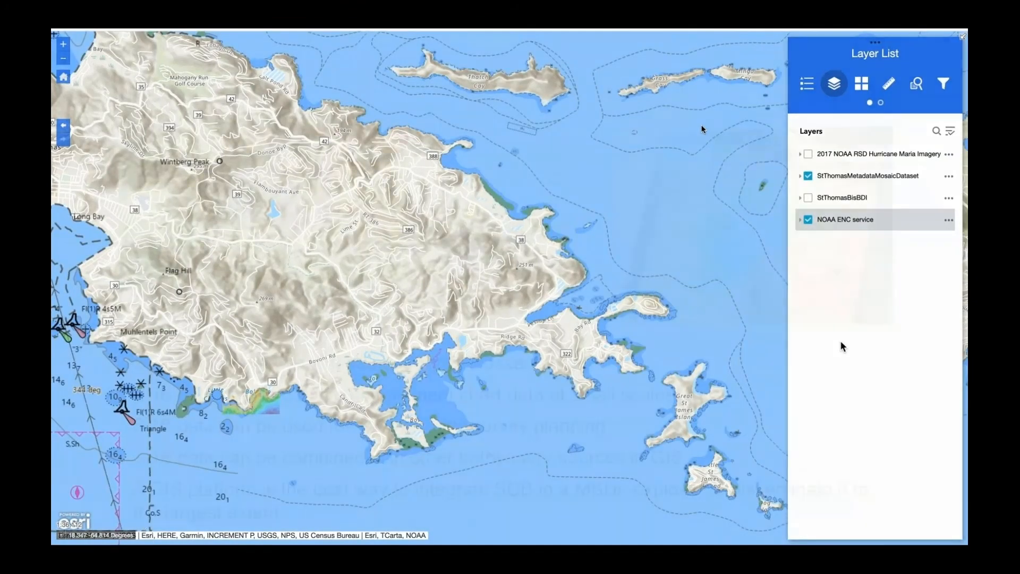